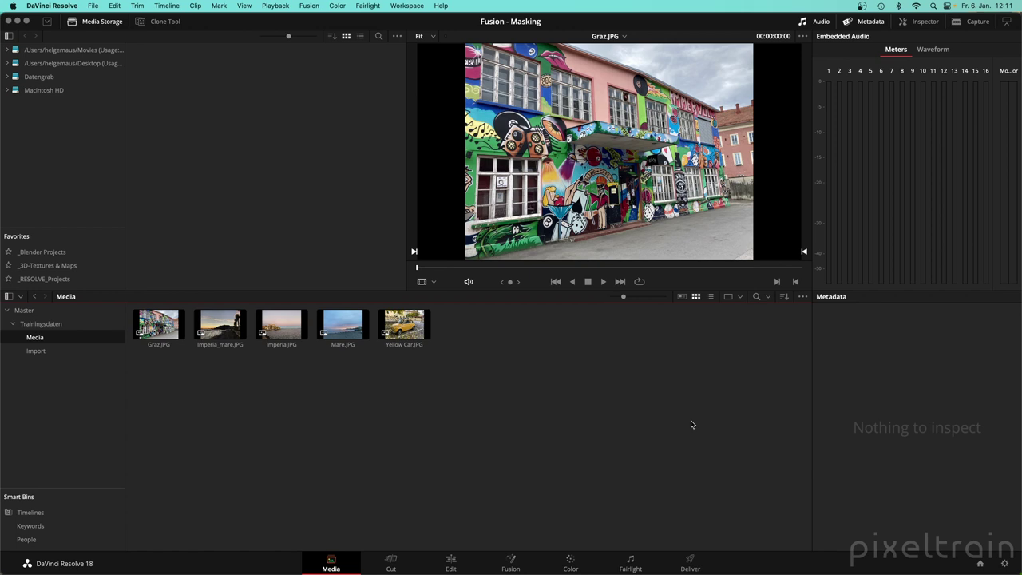
Select the Graz.JPG clip, switch to the Fusion page and show the media pool.
click(160, 328)
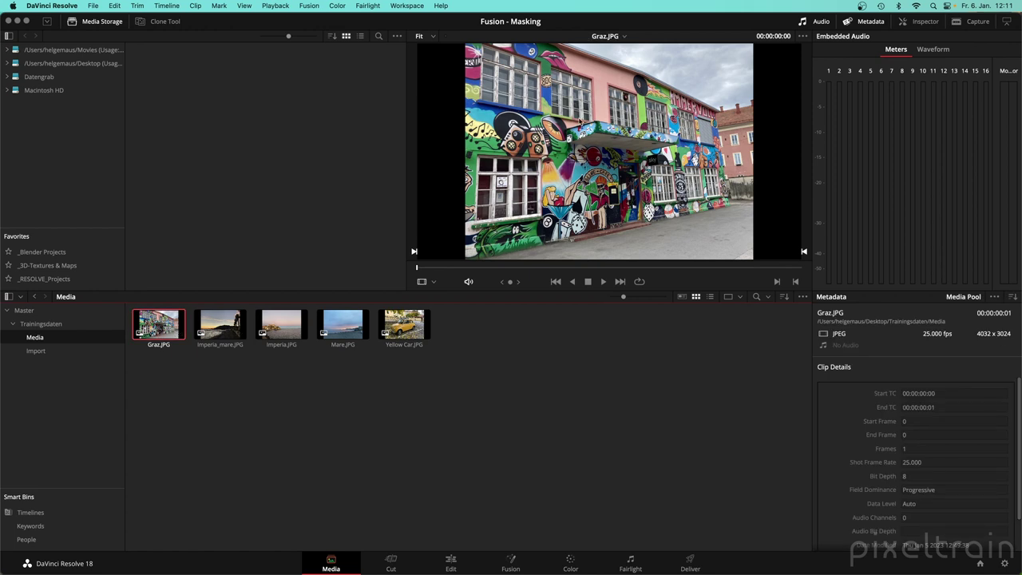
click(511, 562)
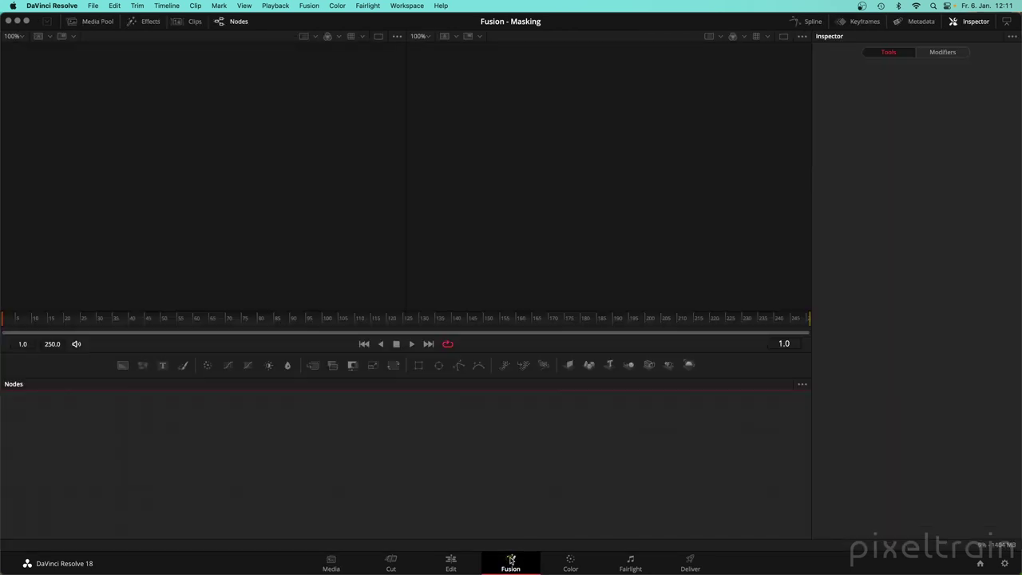
click(72, 21)
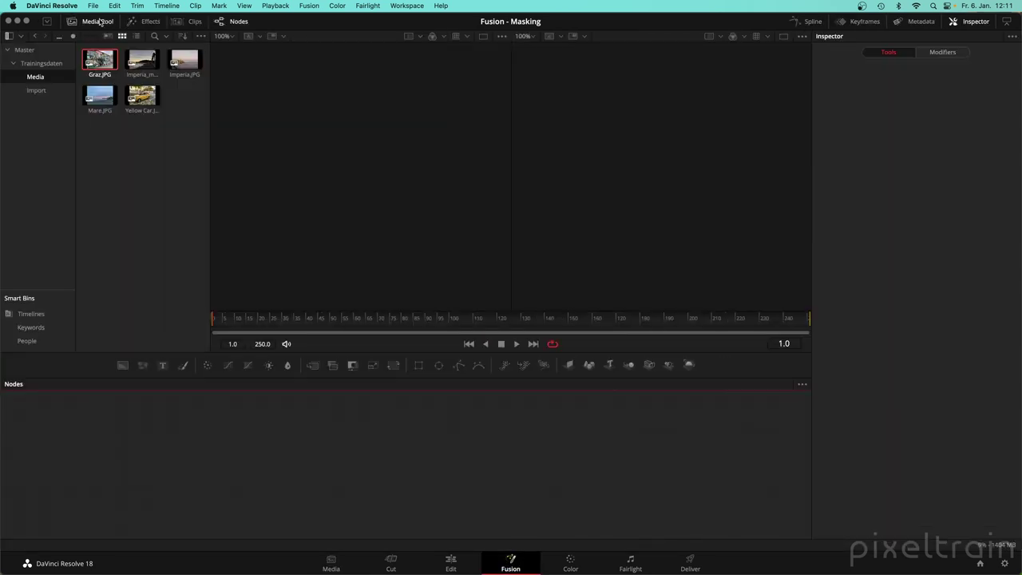
Create a new Fusion composition named Comp Masks in the Master bin and open it.
click(24, 51)
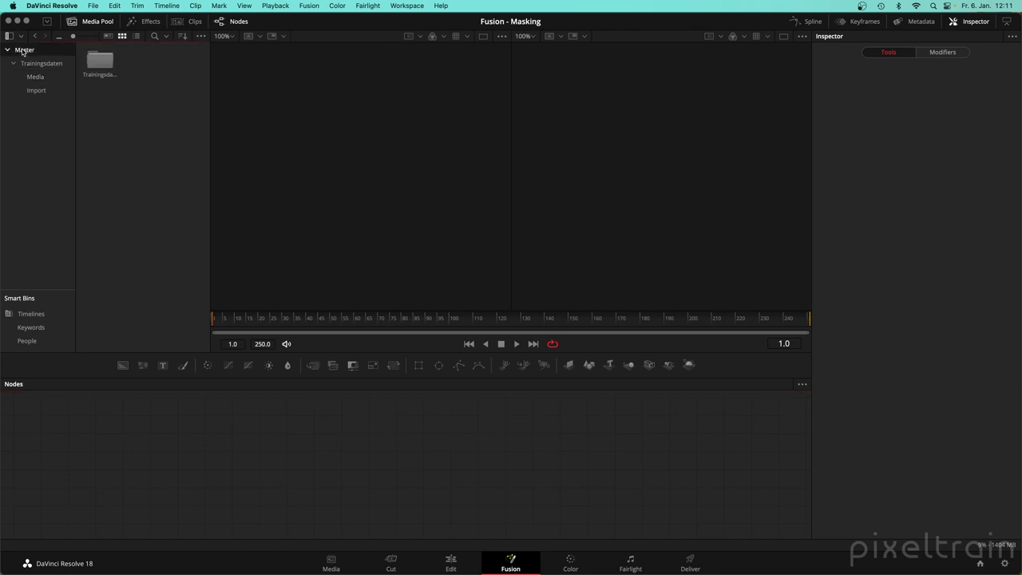
right_click(110, 141)
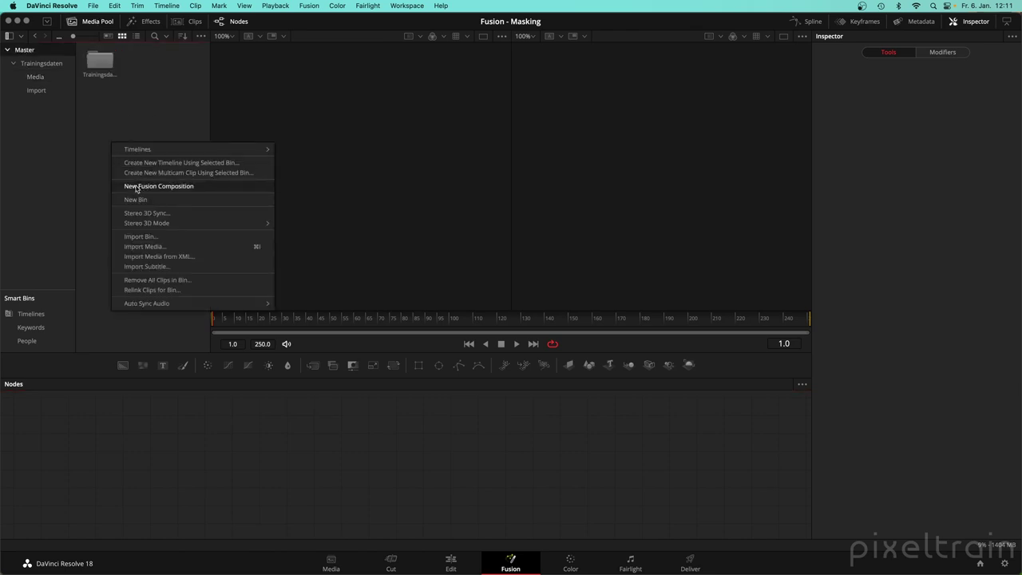
click(179, 188)
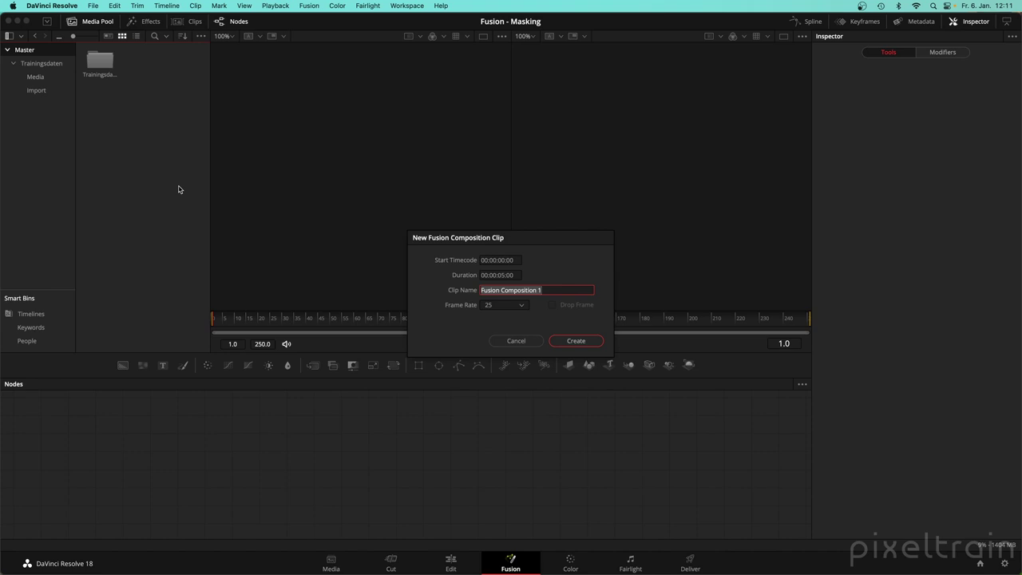
text(Comp Masks)
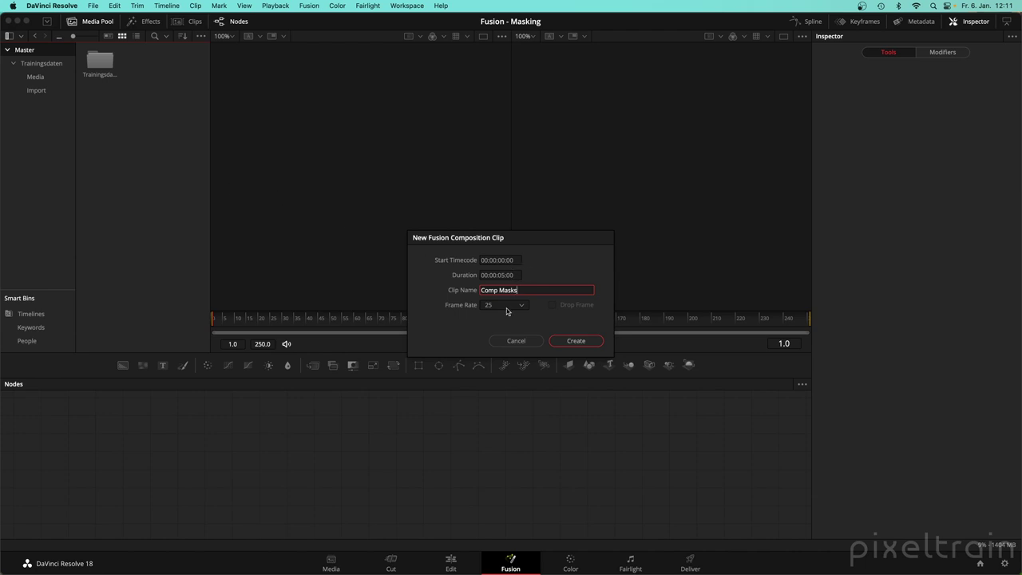
click(576, 341)
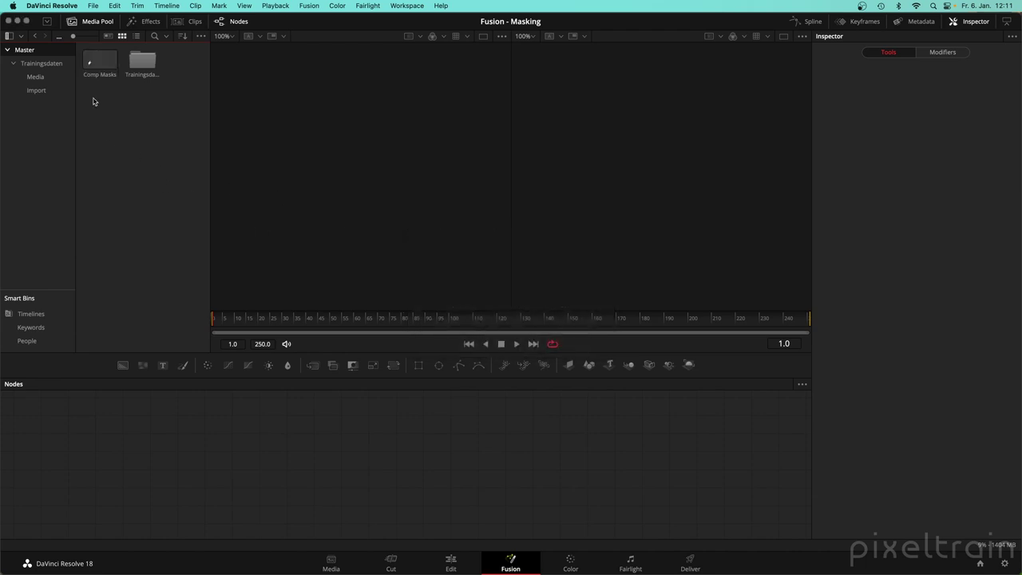
double_click(94, 67)
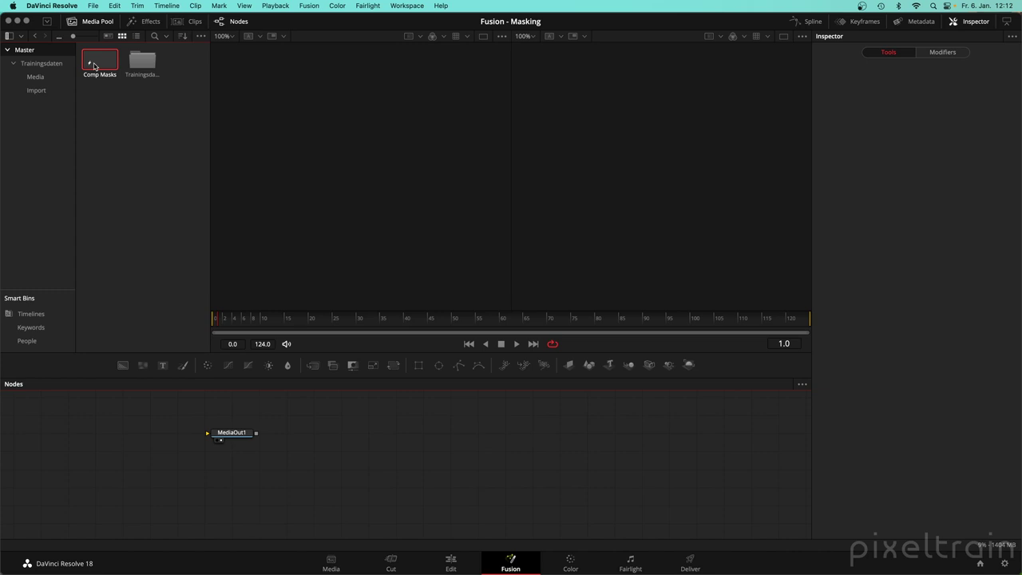
Move the MediaOut node further along the graph, feed it with Graz.JPG from the Media bin, and hide the media pool.
drag(232, 433, 501, 430)
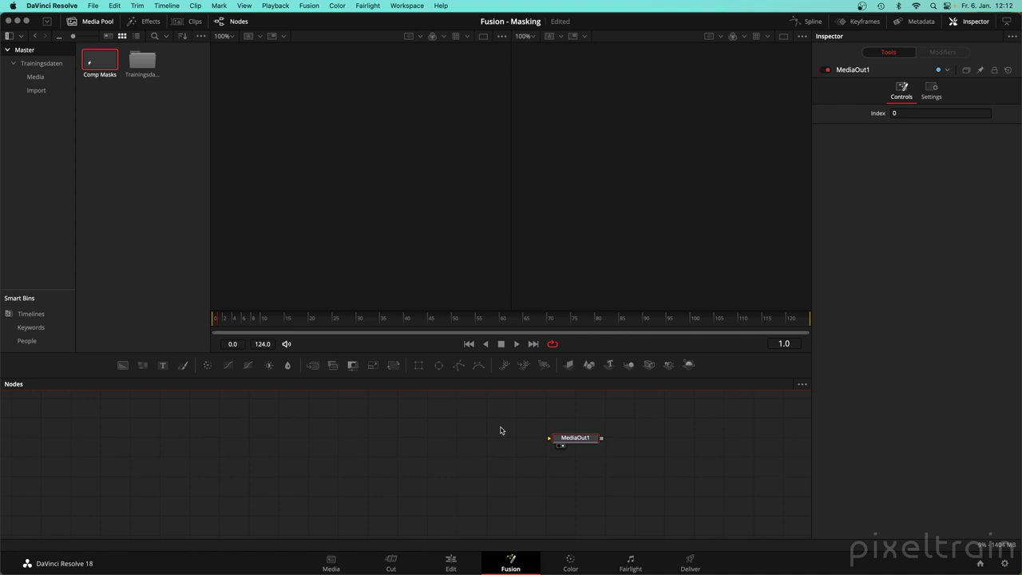
click(29, 76)
drag(100, 60, 582, 452)
click(93, 22)
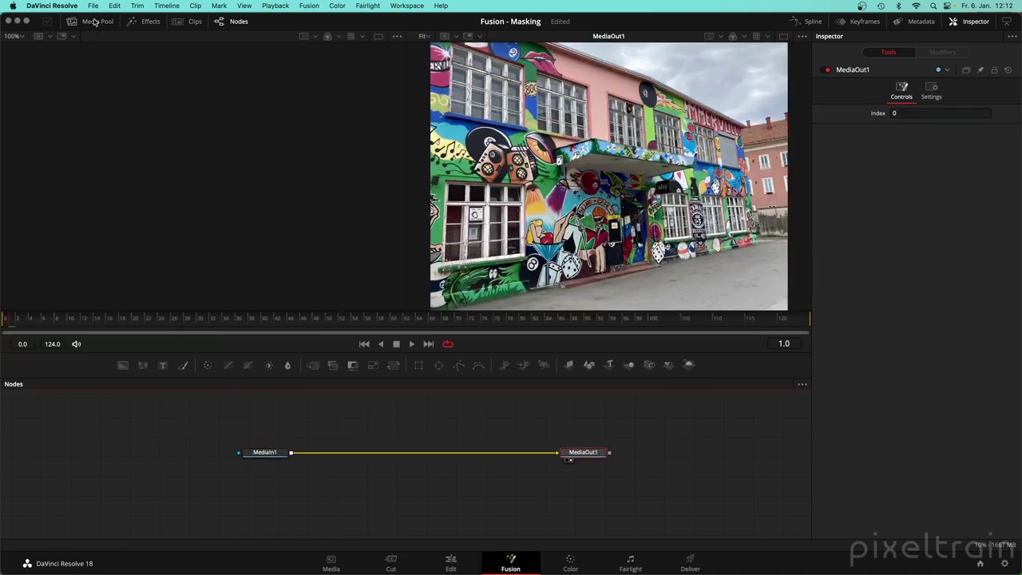
Switch to a single viewer and zoom out to 25% so the whole Graz image is visible.
click(783, 36)
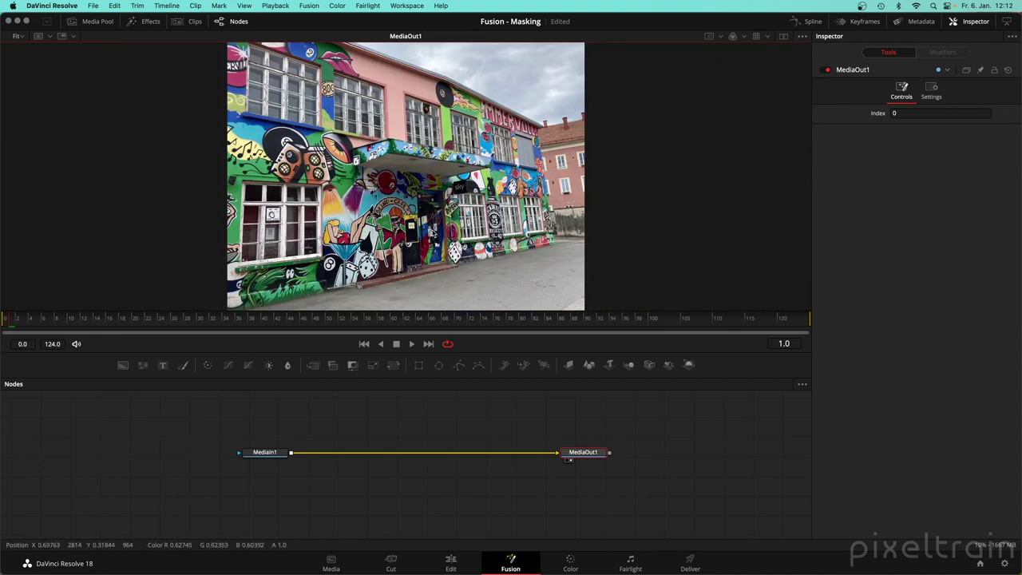
scroll(443, 227, down, 2)
scroll(443, 228, up, 1)
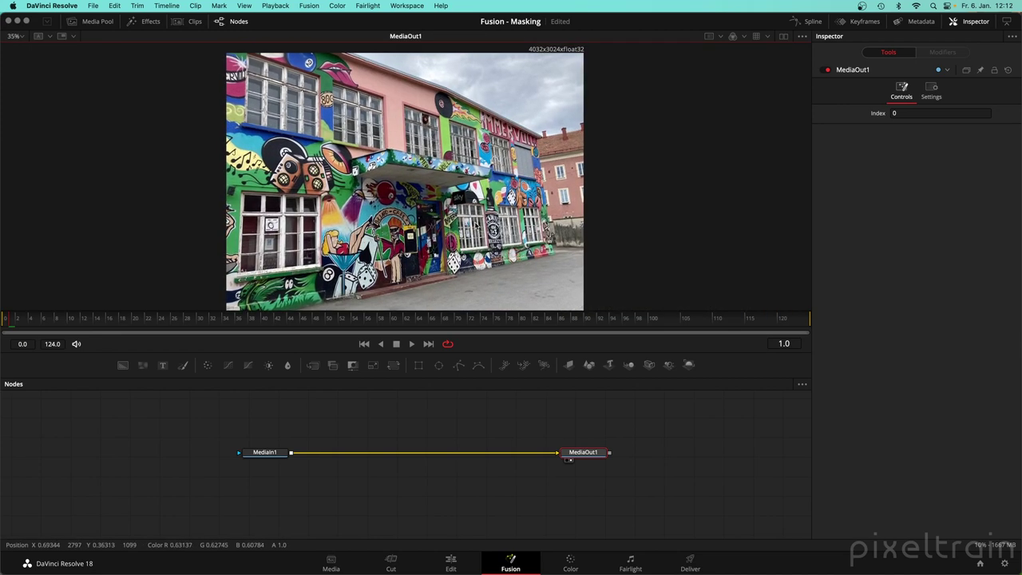
scroll(496, 128, down, 1)
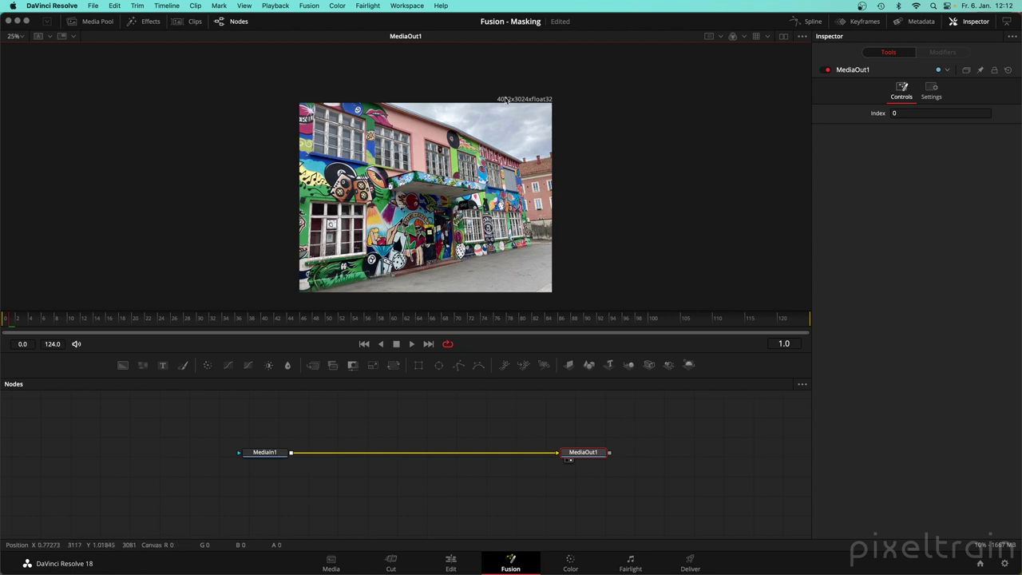
scroll(351, 412, down, 2)
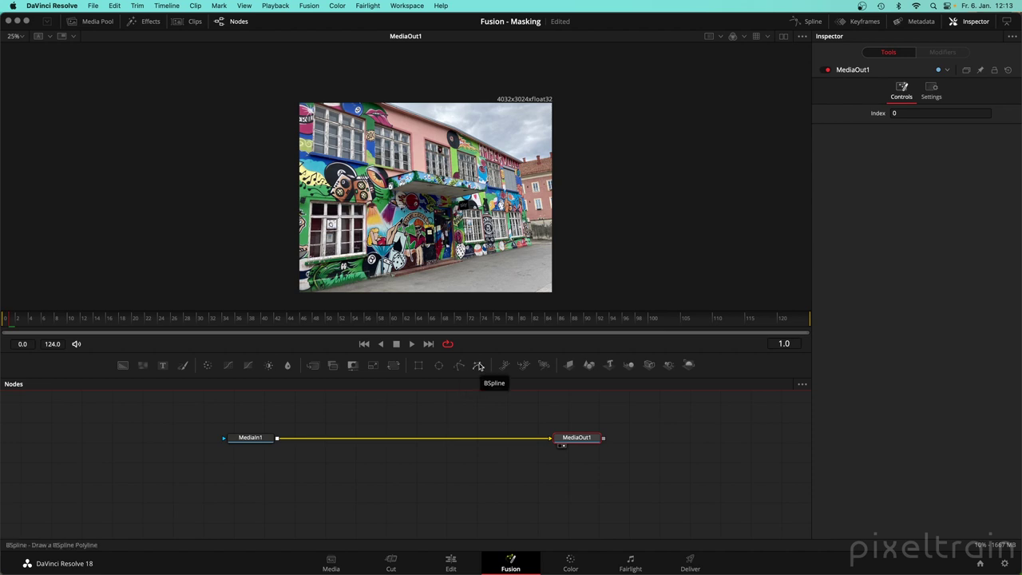
Examine the available Mask tools in the effects library.
click(440, 410)
click(150, 21)
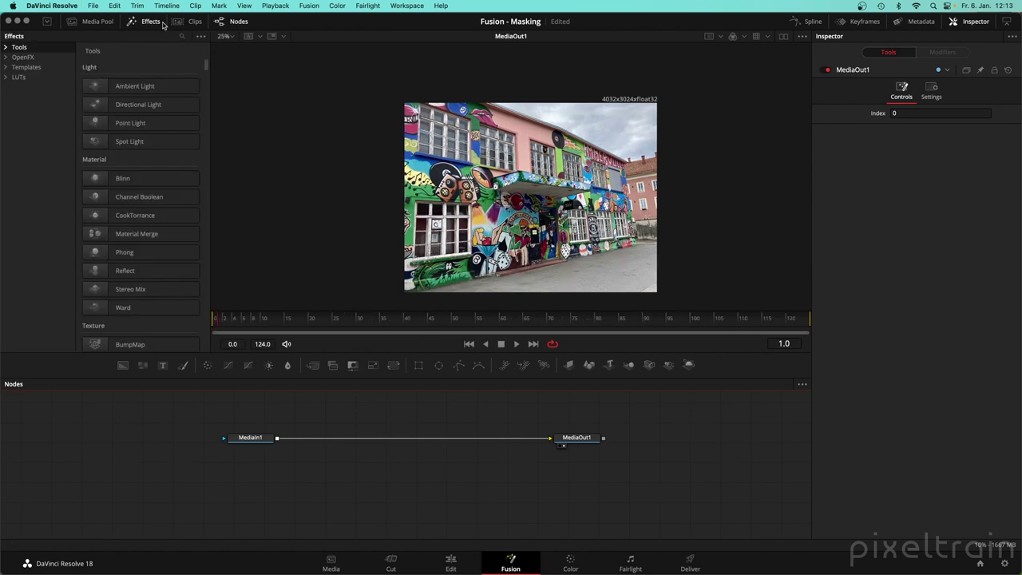
click(4, 47)
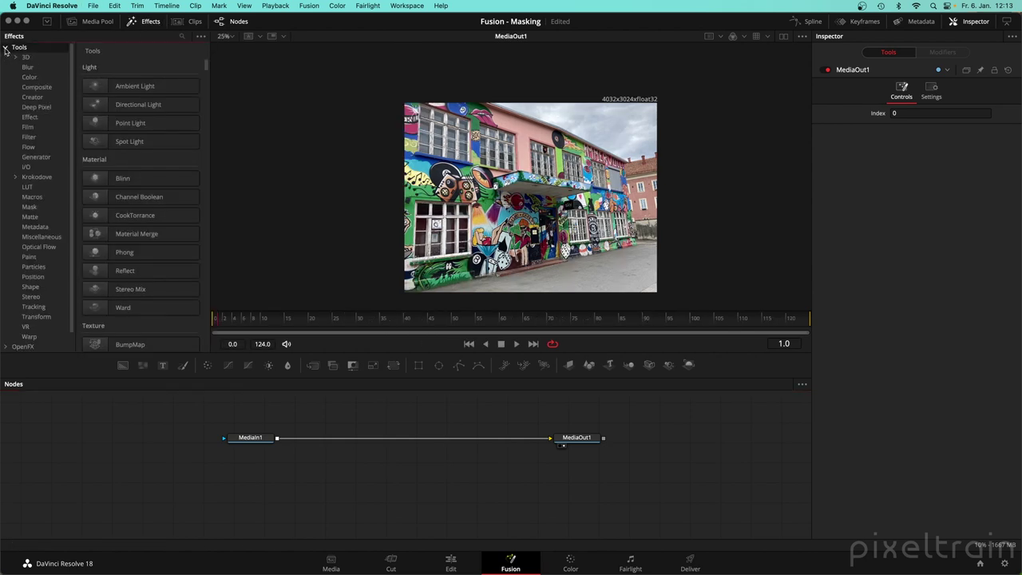
click(35, 207)
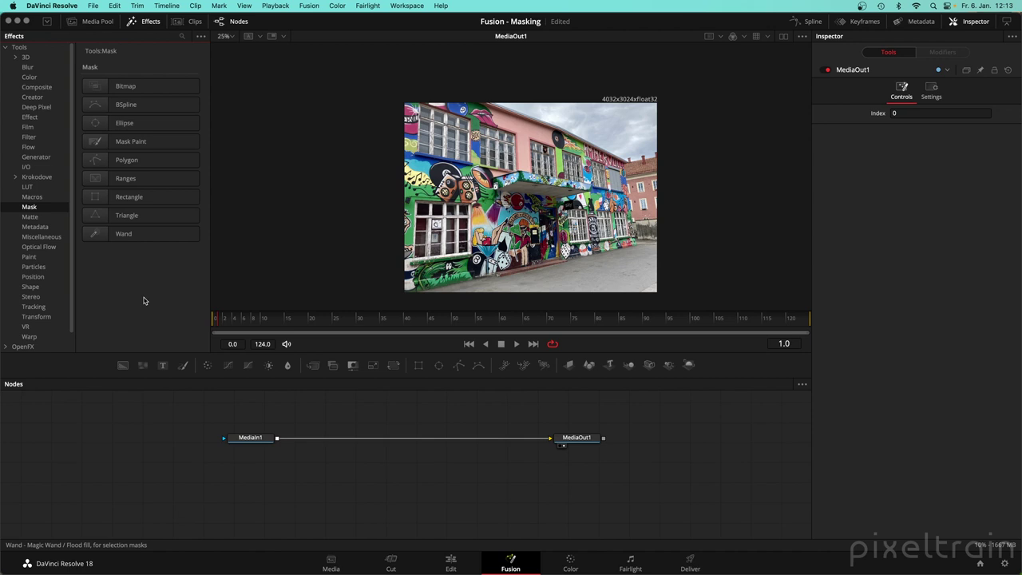
click(152, 21)
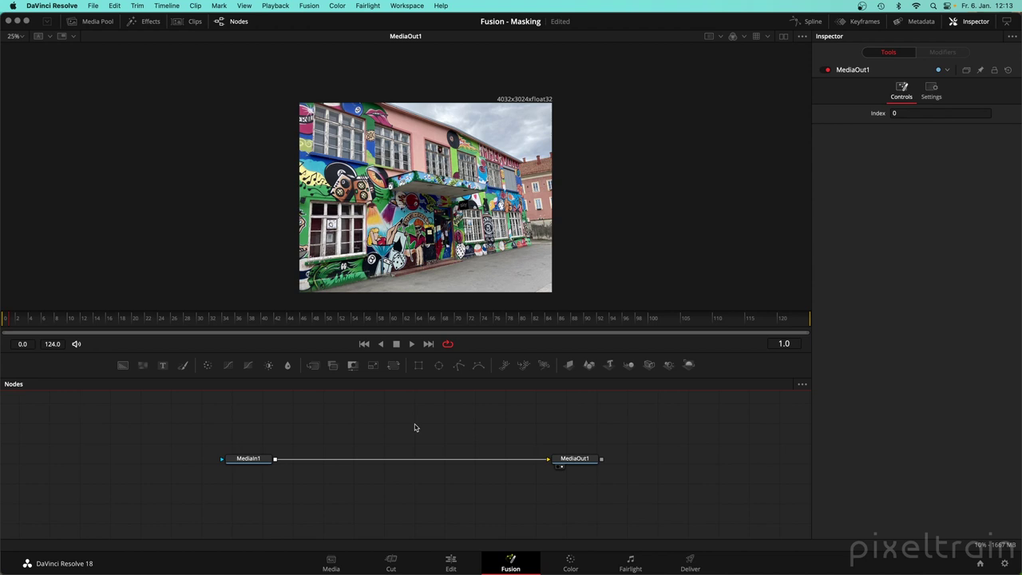
Insert a Brightness/Contrast node between MediaIn1 and MediaOut1, show it in the viewer, and set its gain to 0.6.
scroll(484, 238, up, 2)
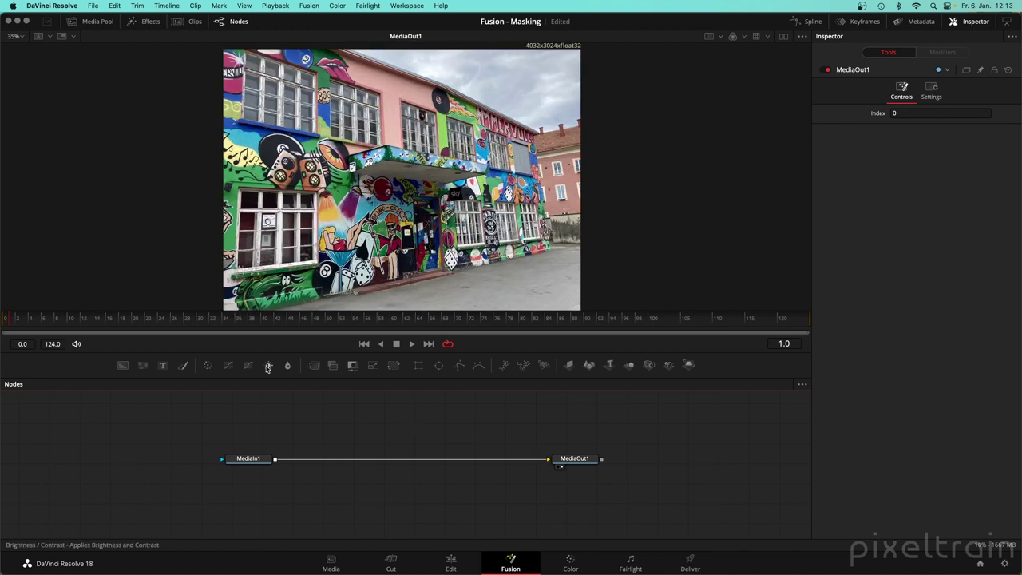
drag(268, 366, 389, 433)
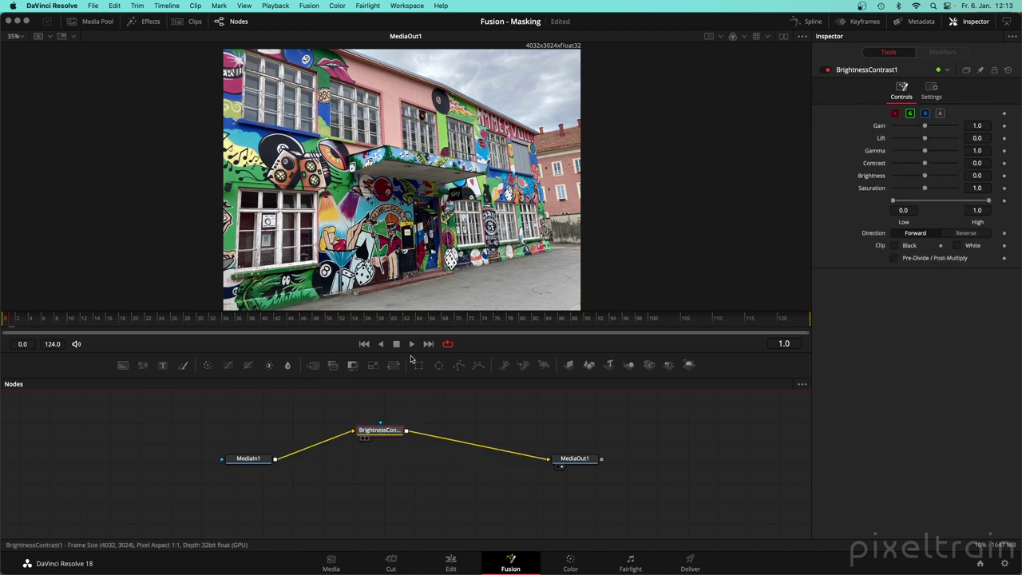
drag(411, 359, 542, 101)
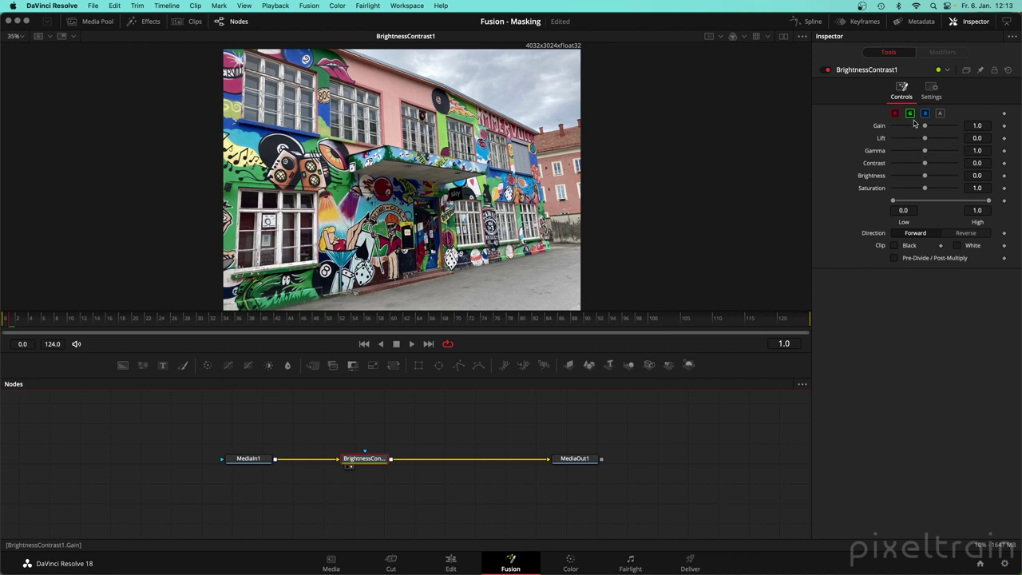
drag(920, 126, 900, 129)
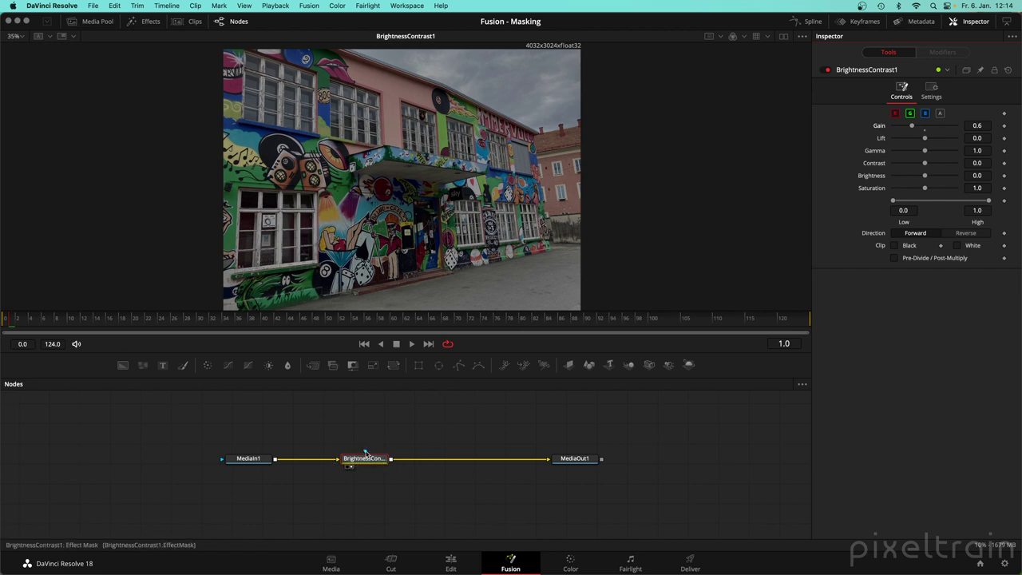
Try an Ellipse mask on the Brightness/Contrast node's effect mask input, and delete it.
drag(365, 451, 433, 412)
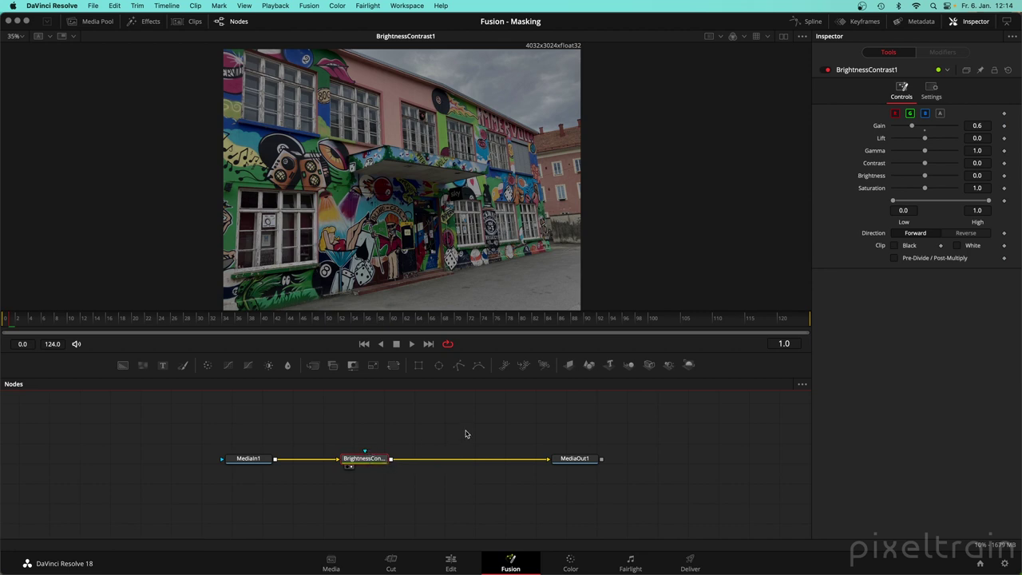
click(439, 366)
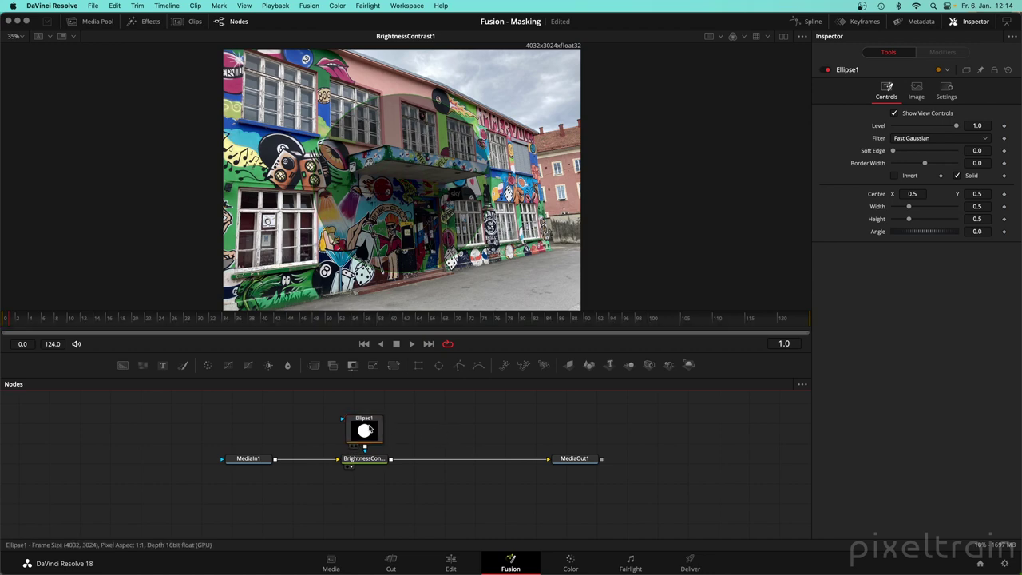
key(Delete)
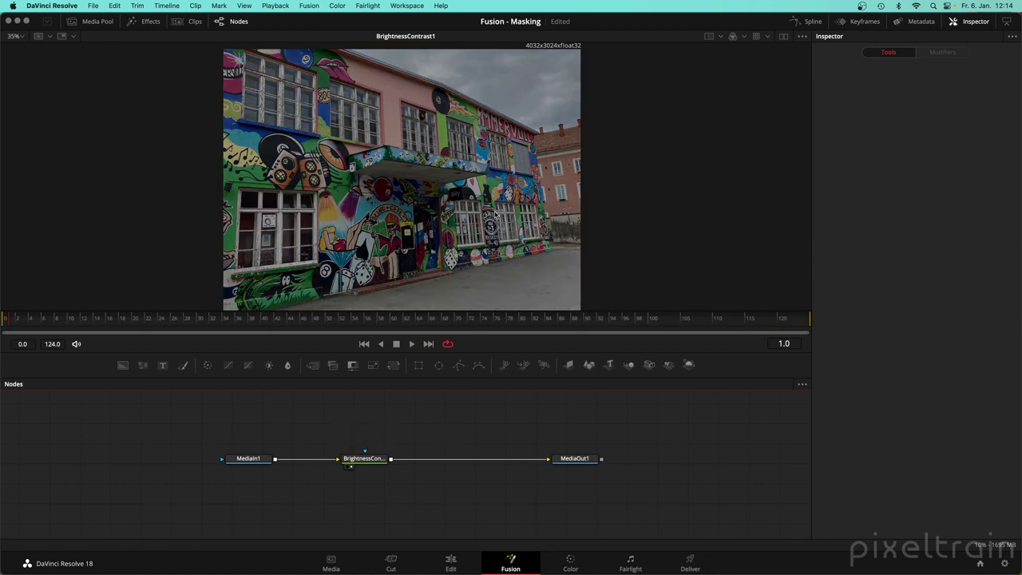
Try adding an Ellipse from the effects library's Mask tools to the Brightness/Contrast node, and remove it again.
click(151, 21)
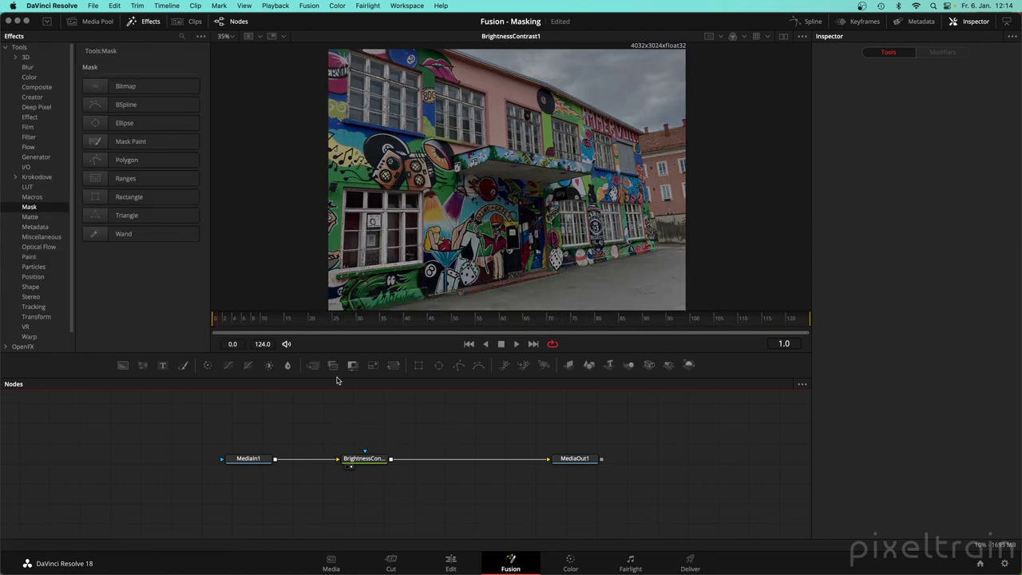
click(371, 463)
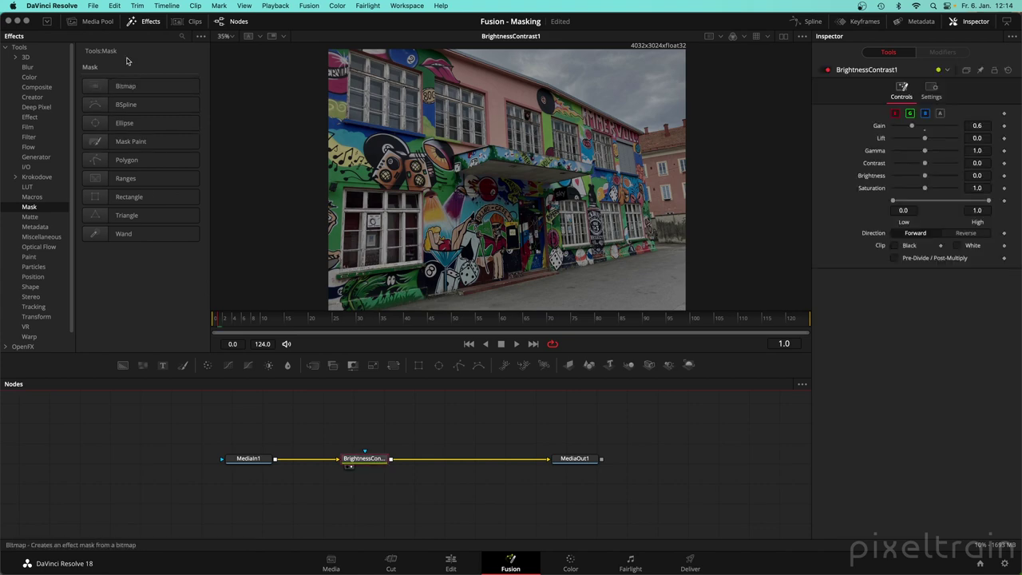
click(96, 129)
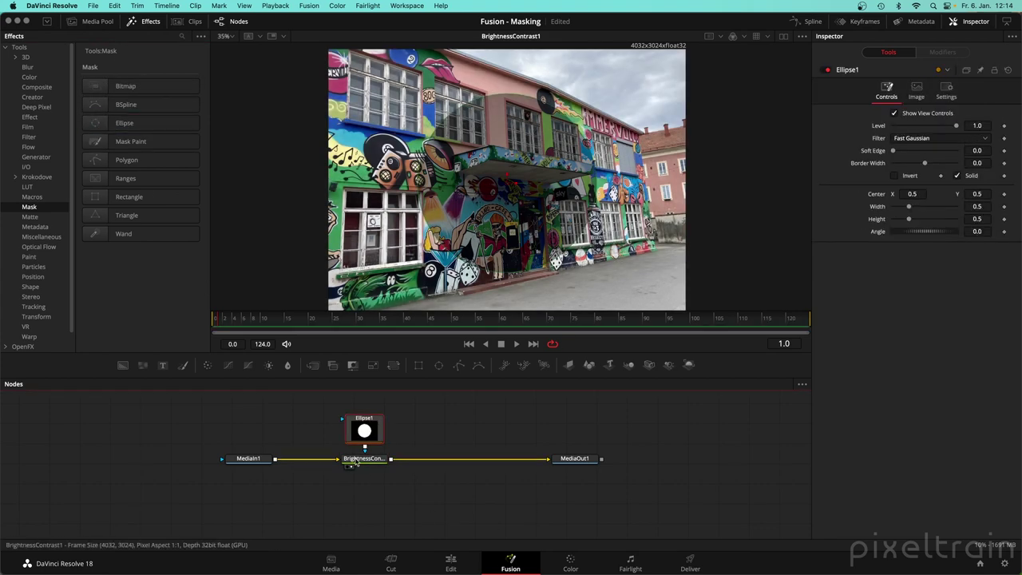
click(134, 21)
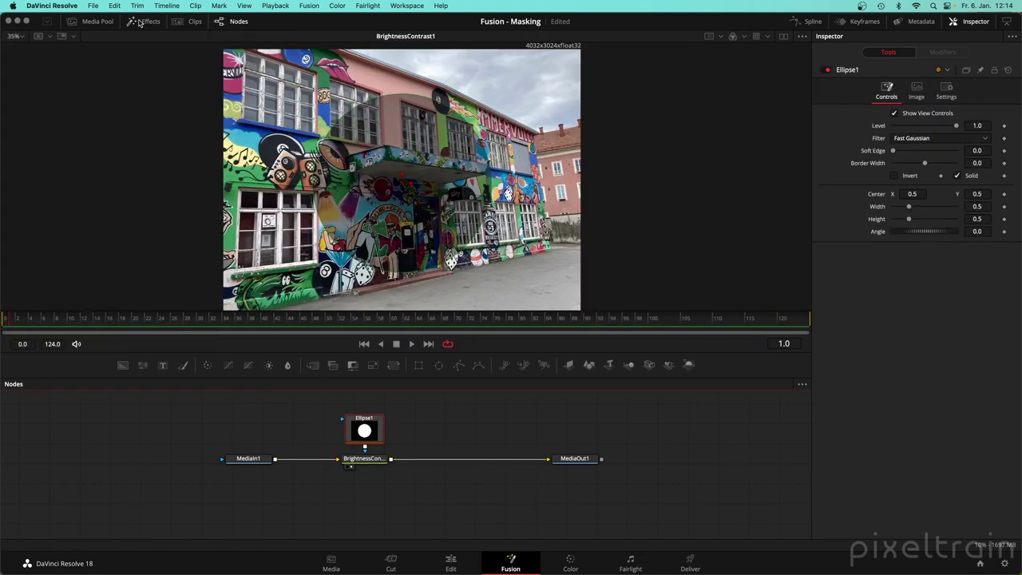
key(Delete)
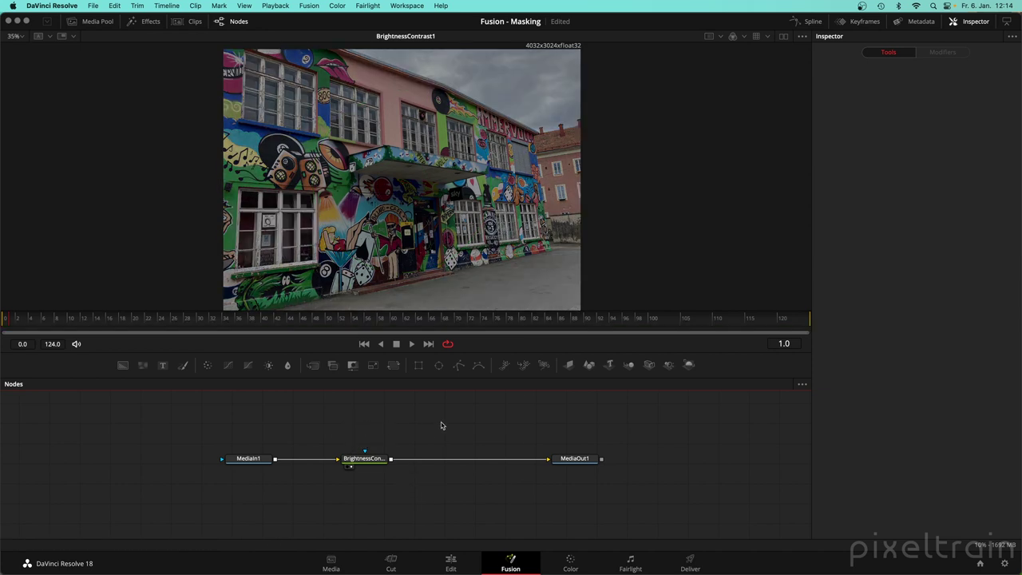
Search the tool list for "el", add an unconnected Ellipse mask, and place it above the Brightness/Contrast node.
key(shift+space)
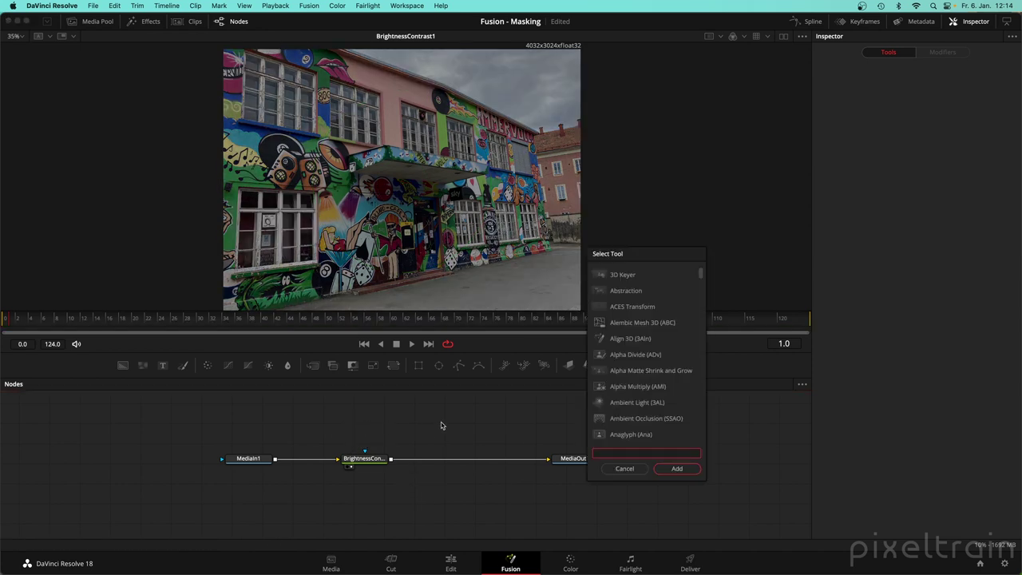
text(el)
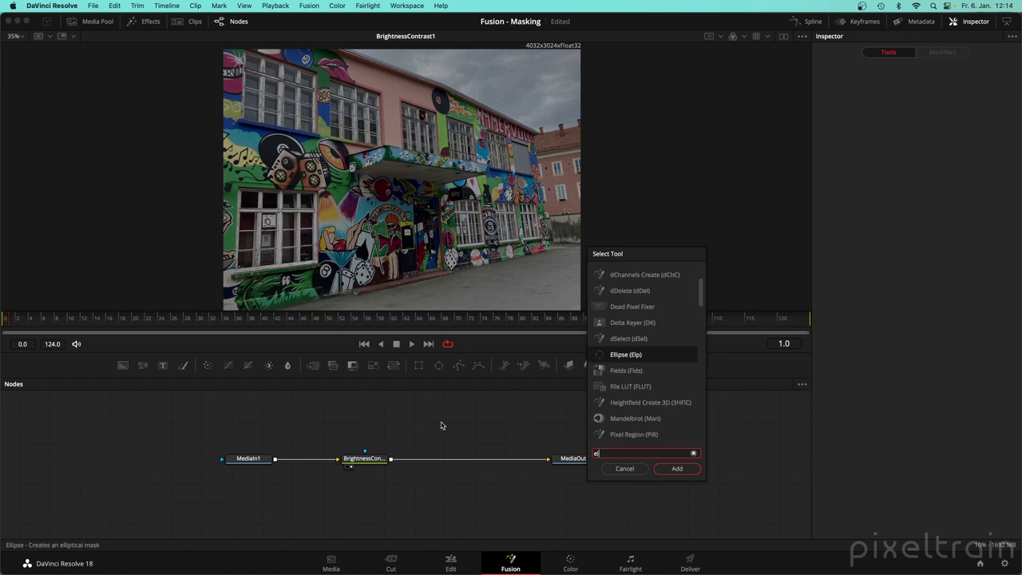
key(Return)
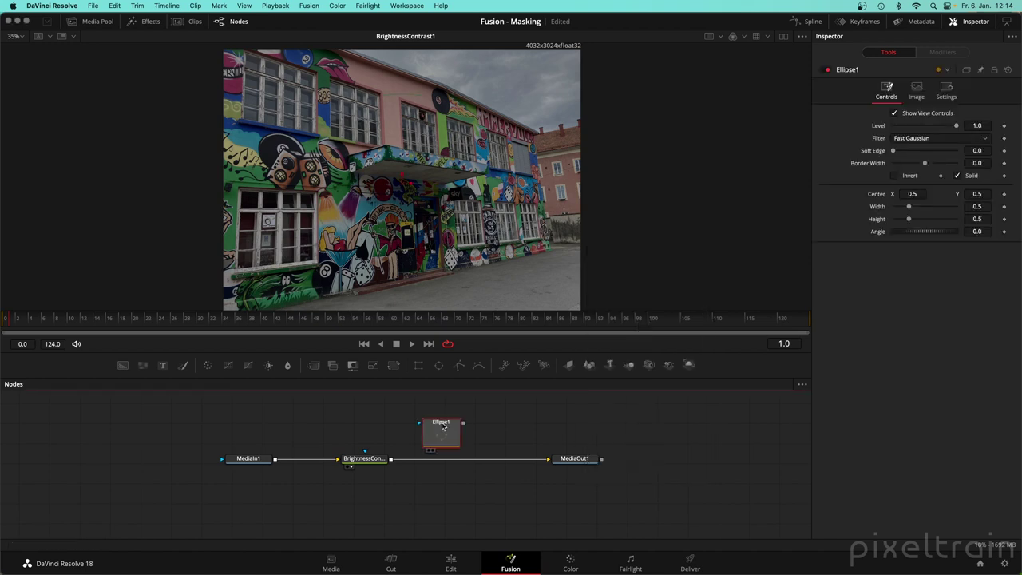
drag(443, 427, 357, 409)
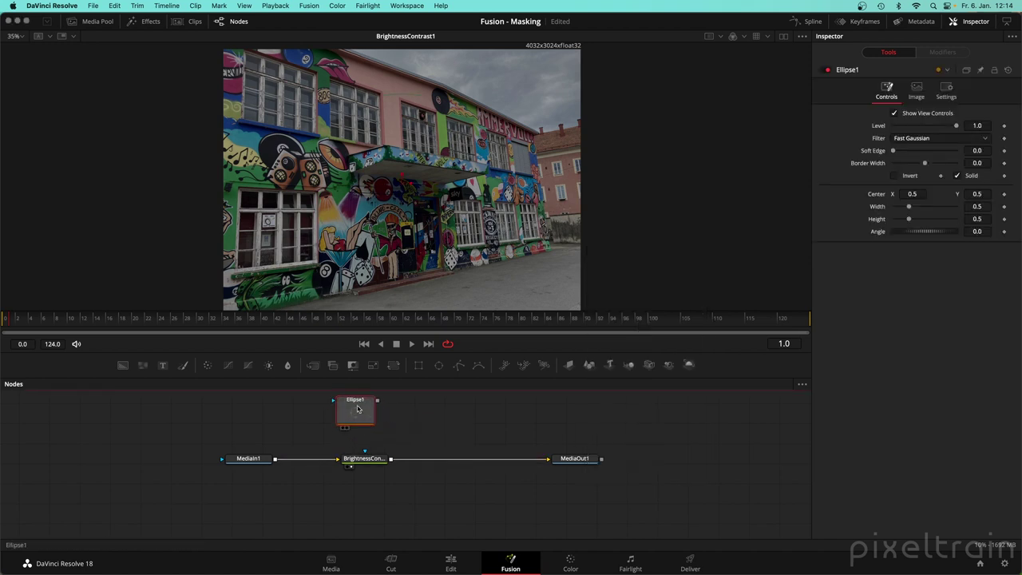
Delete the unconnected Ellipse, add an Ellipse mask connected to the Brightness/Contrast node, and move it higher above the node.
key(Delete)
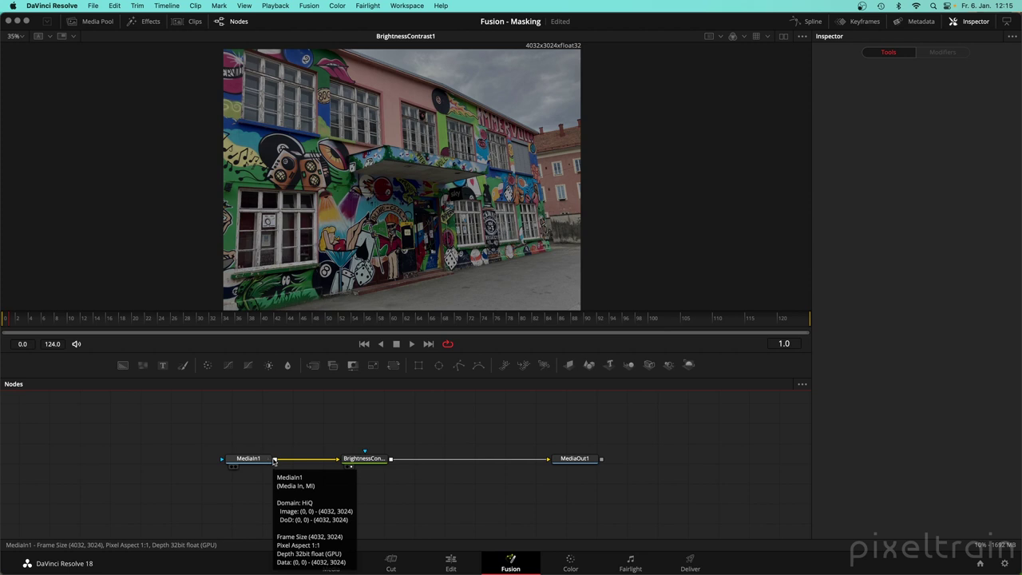
click(375, 459)
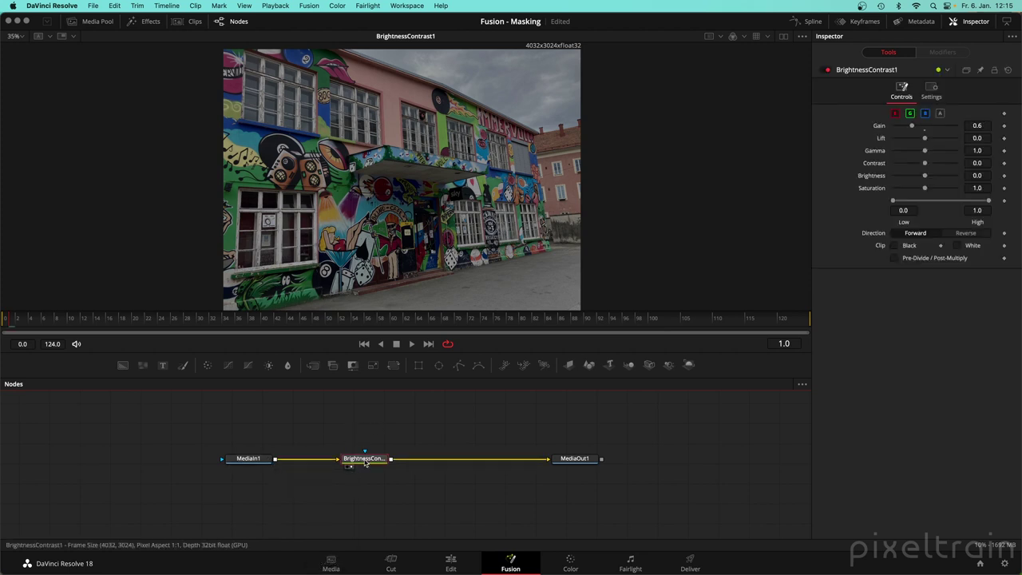
click(439, 365)
drag(371, 436, 371, 419)
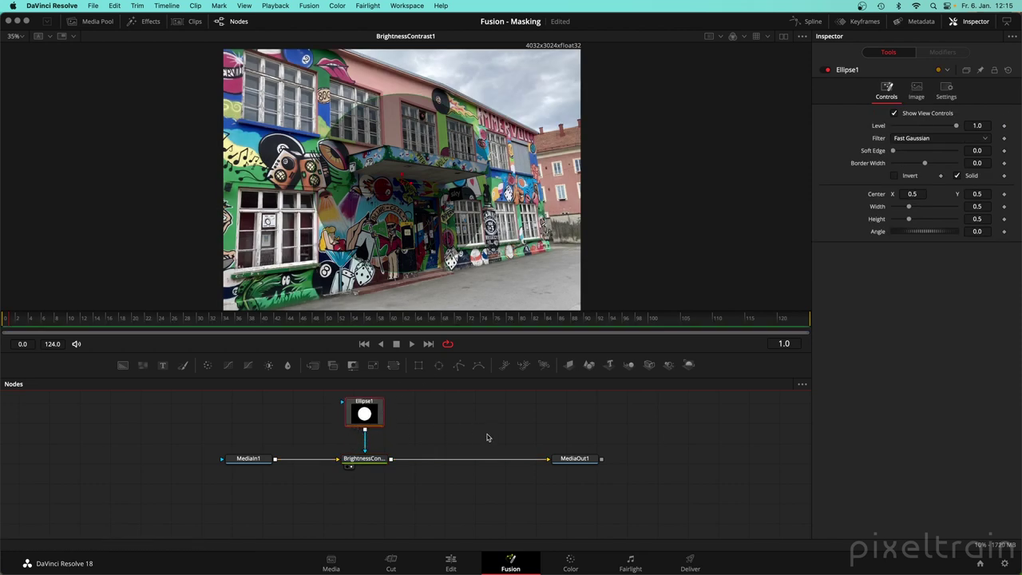
Switch to a dual-viewer layout and show the Ellipse mask in the empty viewer, with both images zoomed to 25%.
click(783, 36)
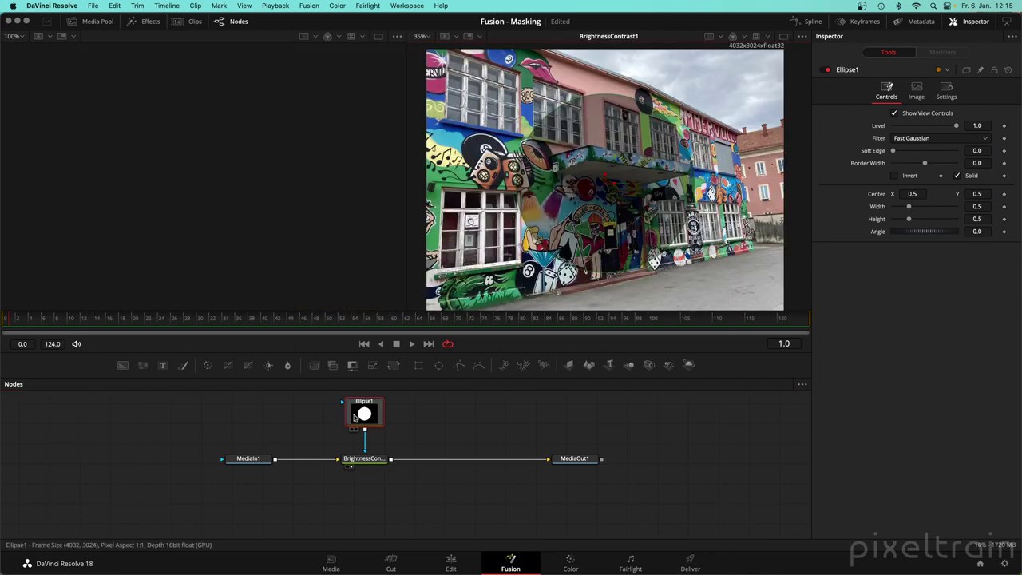
drag(356, 415, 201, 202)
scroll(203, 204, down, 1)
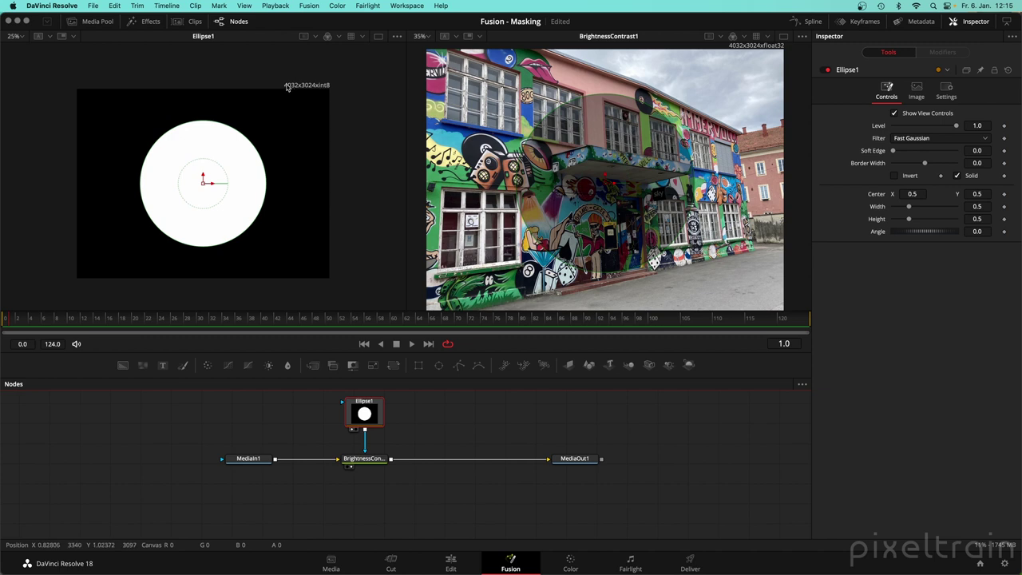
scroll(504, 194, down, 2)
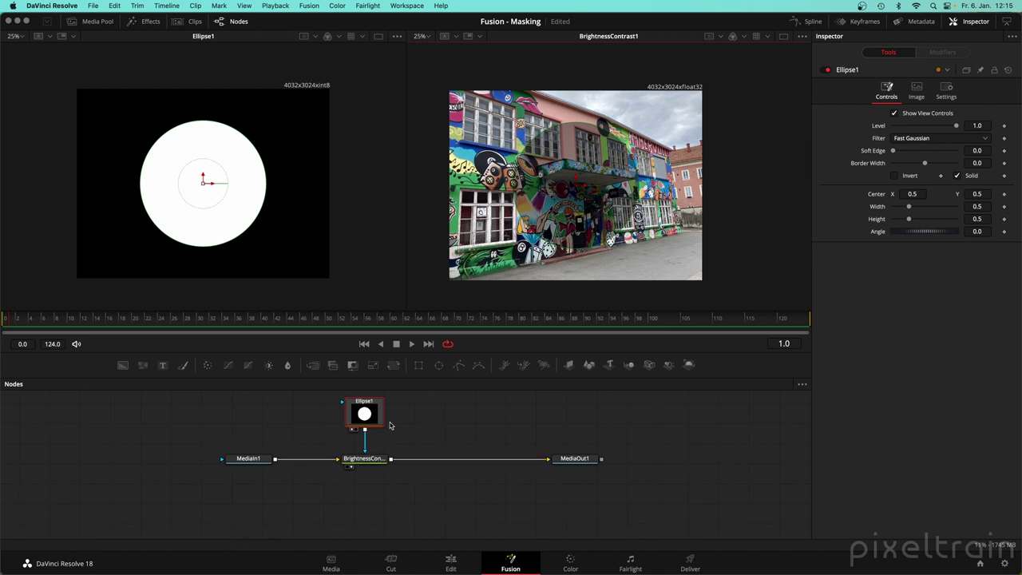
Replace the connected Ellipse with an unconnected one above the Brightness/Contrast node, and show it in the first viewer.
click(380, 418)
key(Delete)
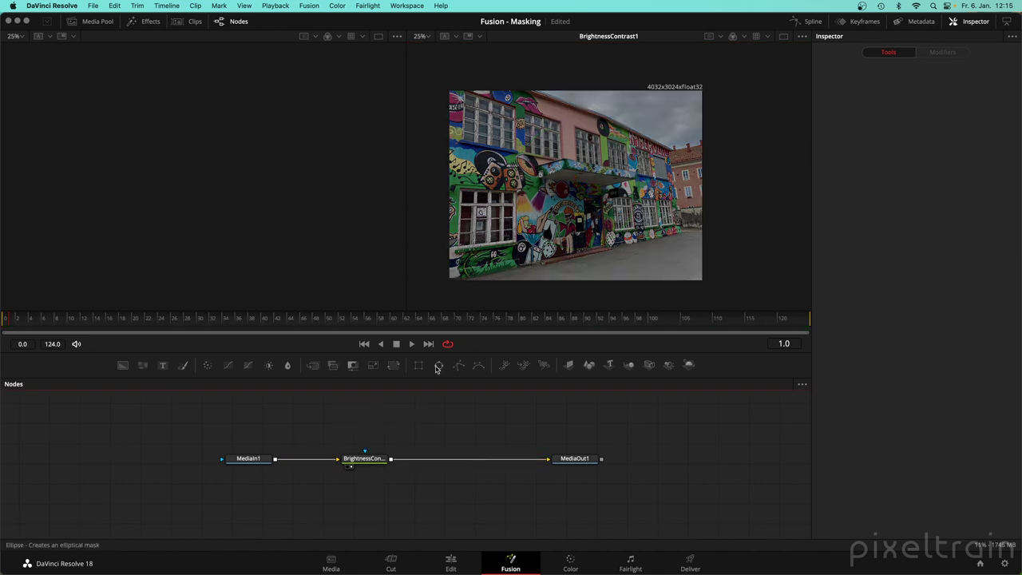
drag(438, 365, 364, 406)
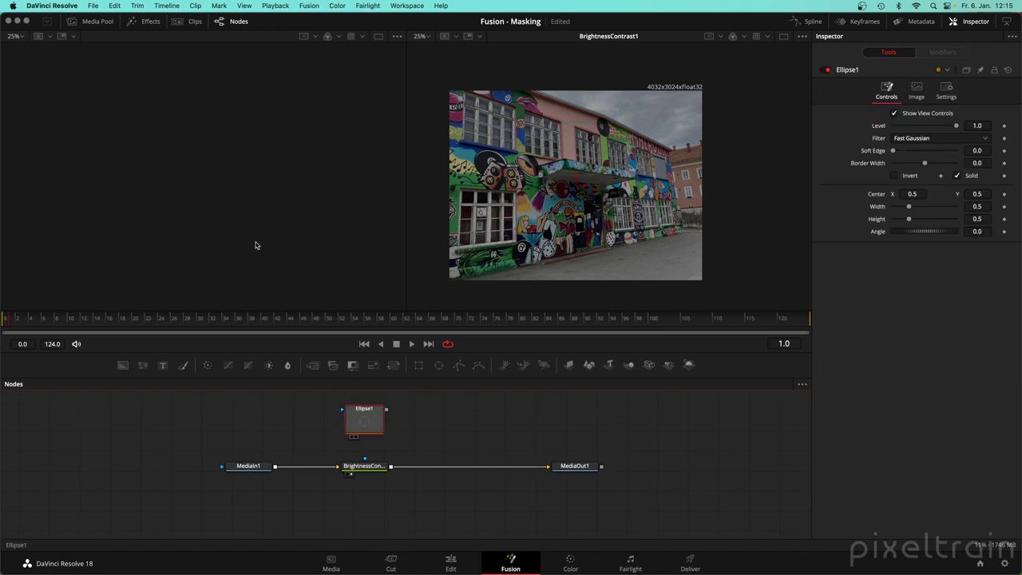
key(1)
scroll(243, 230, up, 4)
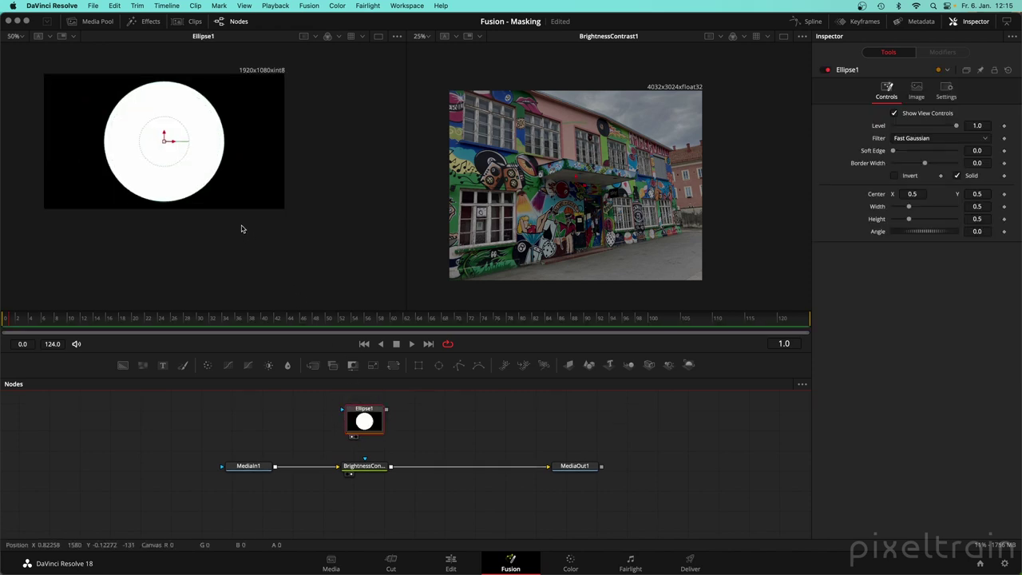
drag(243, 230, 278, 269)
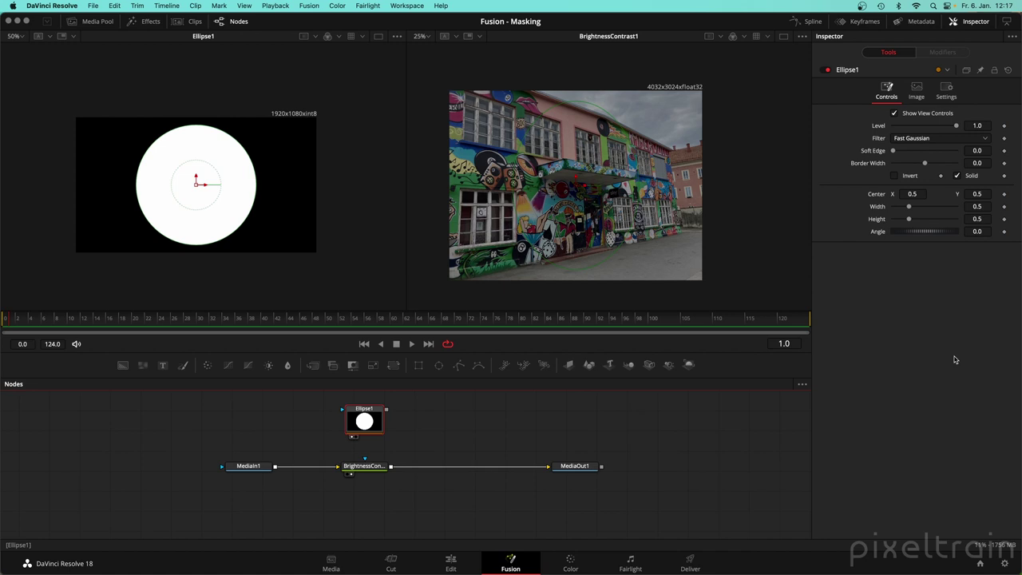
Connect the Ellipse output to the Brightness/Contrast node's effect mask input, and compare the two nodes' settings.
drag(386, 408, 365, 460)
drag(372, 425, 372, 430)
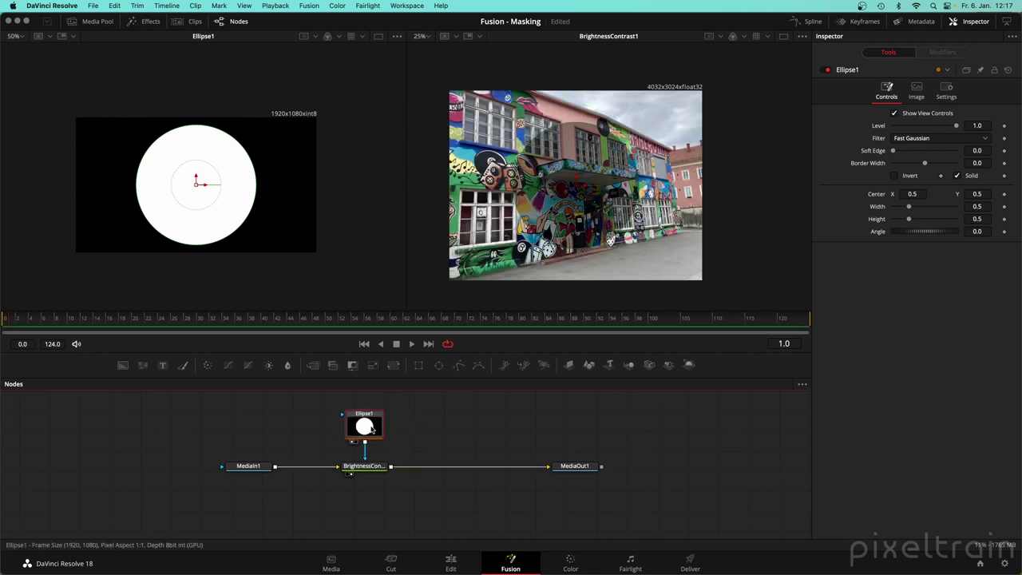
click(454, 456)
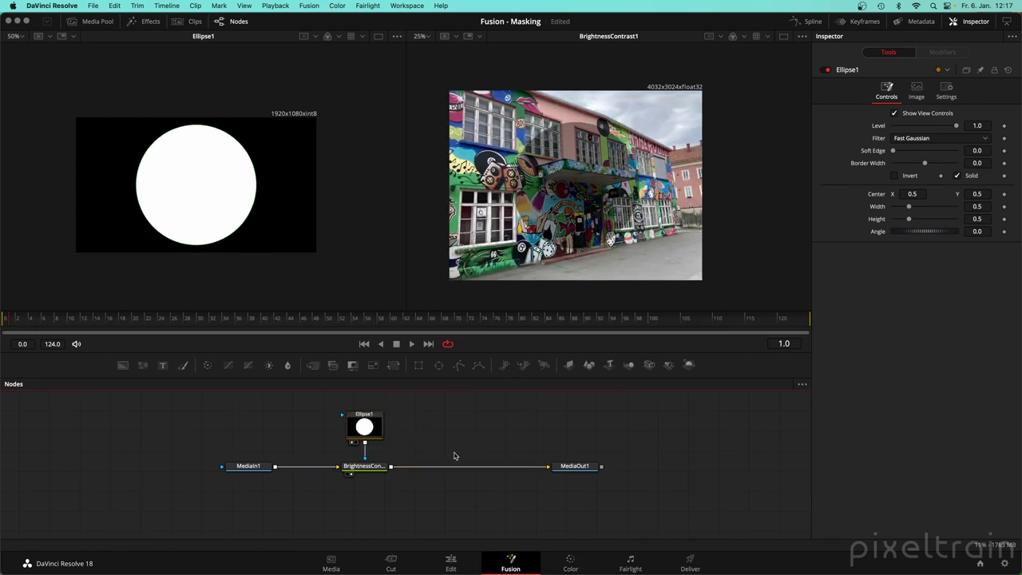
click(364, 466)
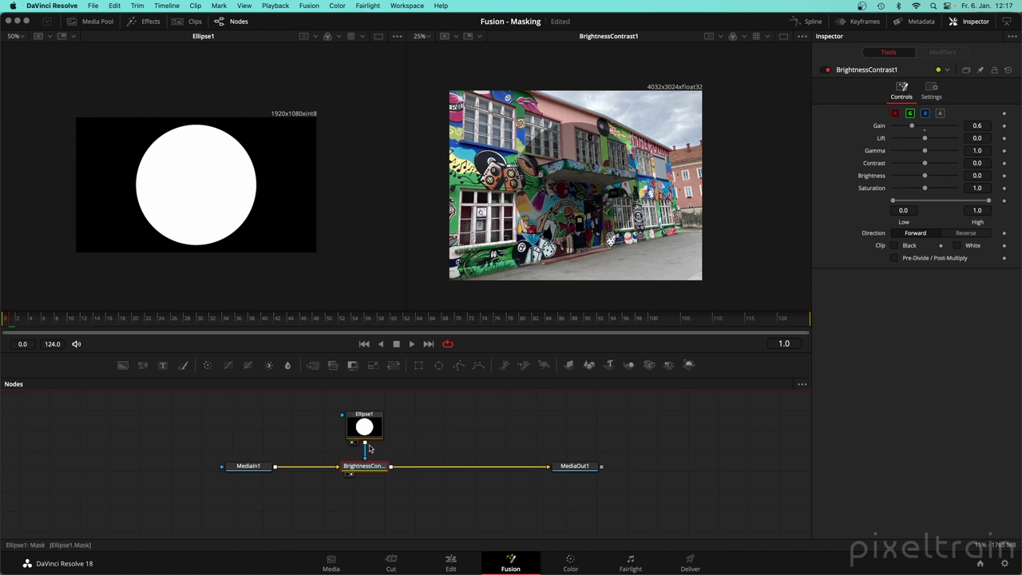
click(371, 436)
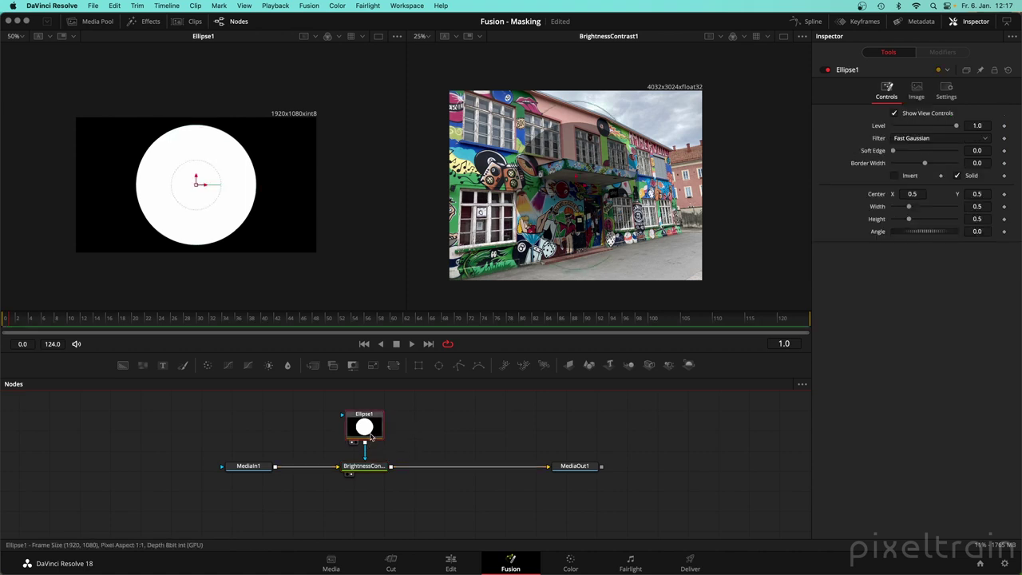
click(368, 469)
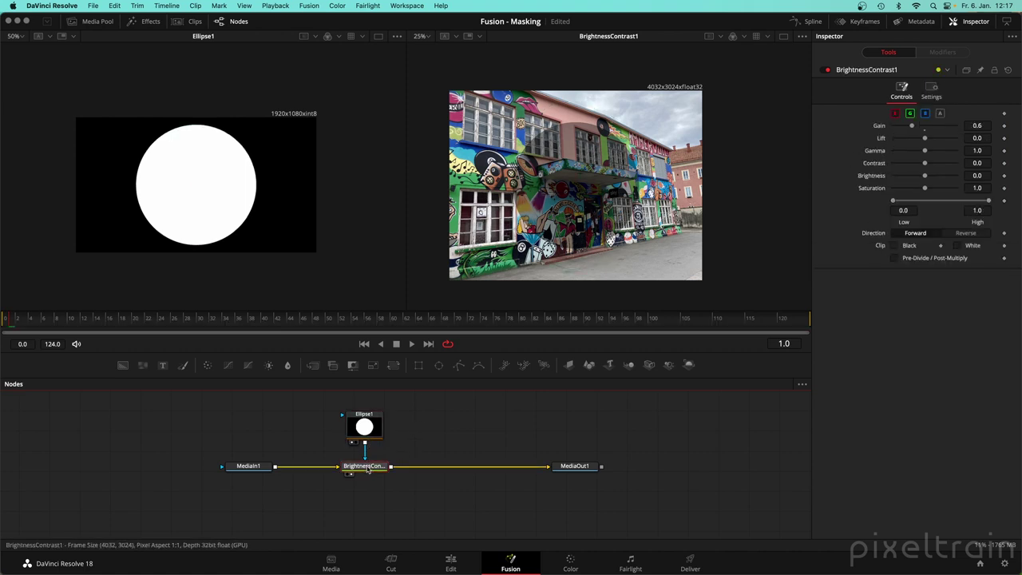
mouse_move(369, 470)
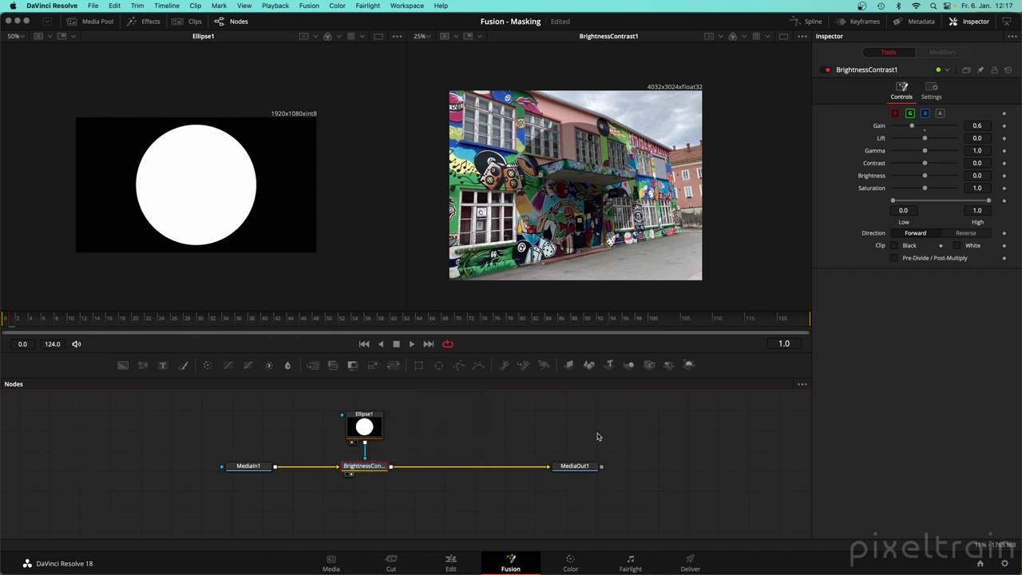
Try a Custom output size for the Ellipse mask, check its frame format and depth options, and restore Default.
click(364, 427)
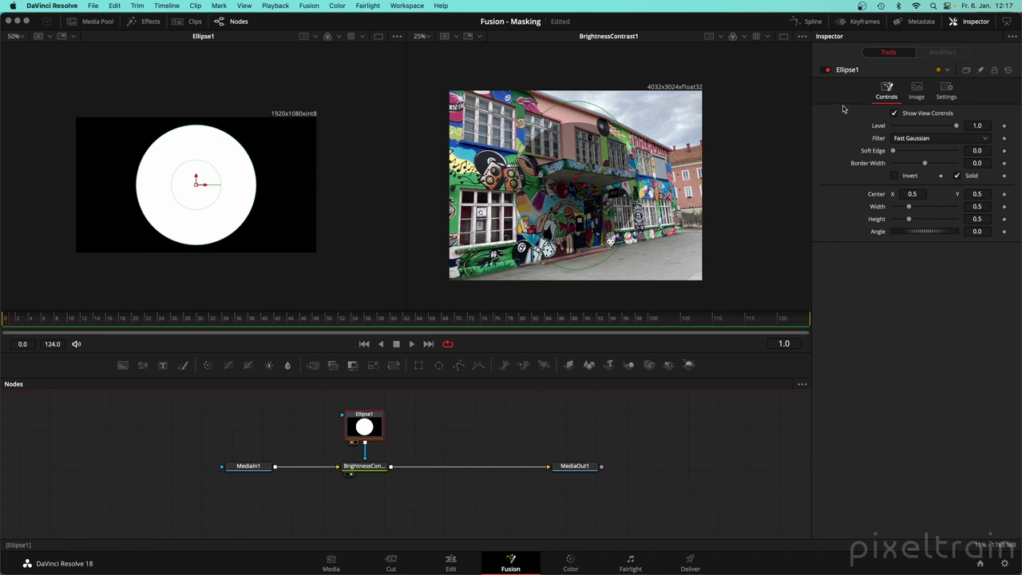
click(920, 91)
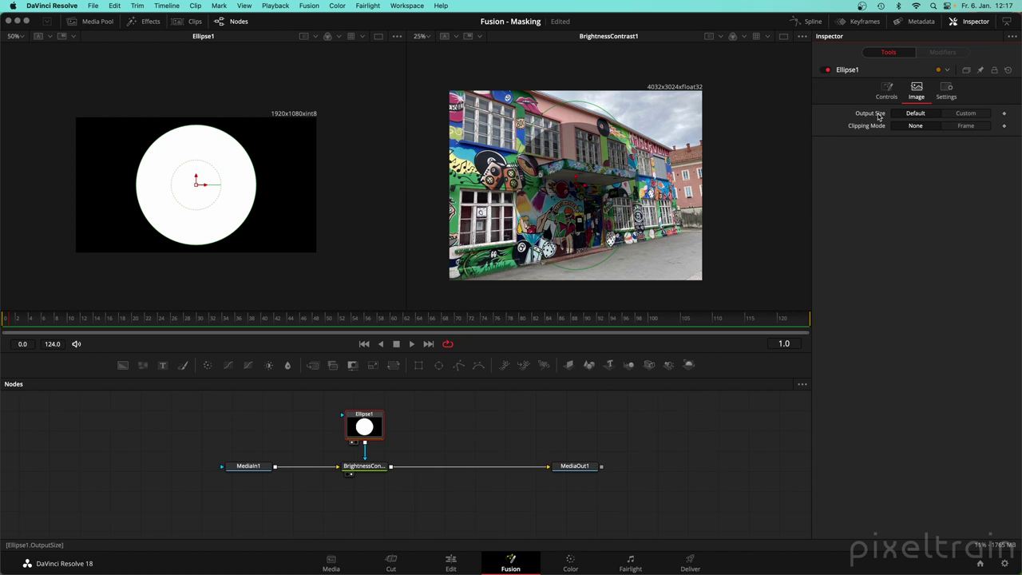
click(968, 114)
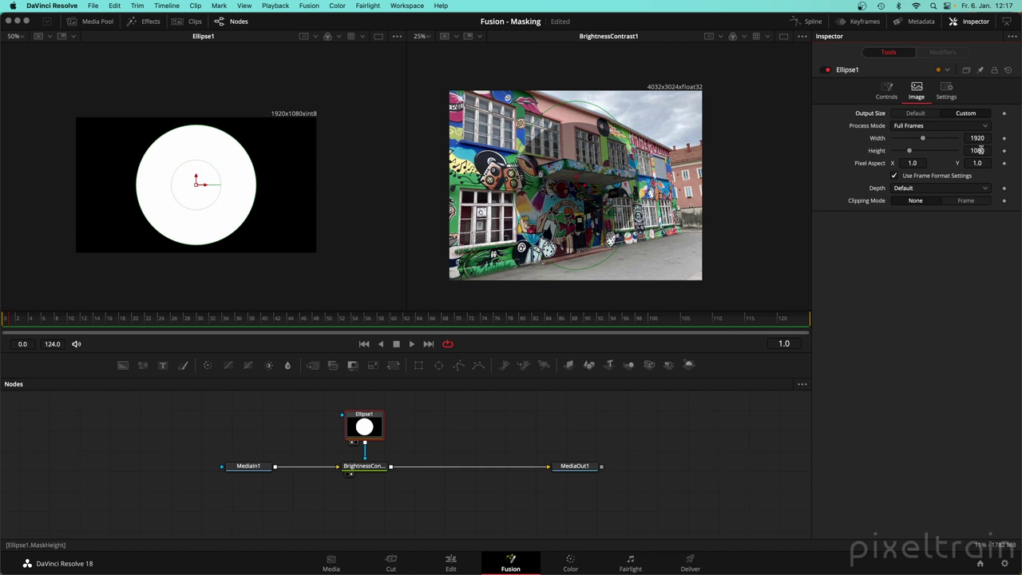
click(894, 176)
click(985, 137)
key(Tab)
click(895, 177)
click(895, 177)
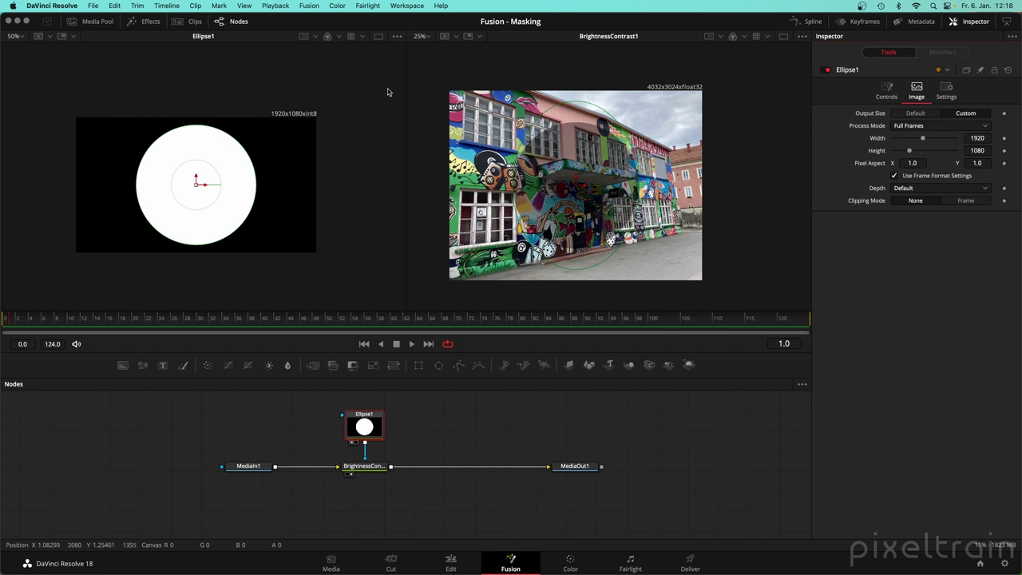
click(986, 188)
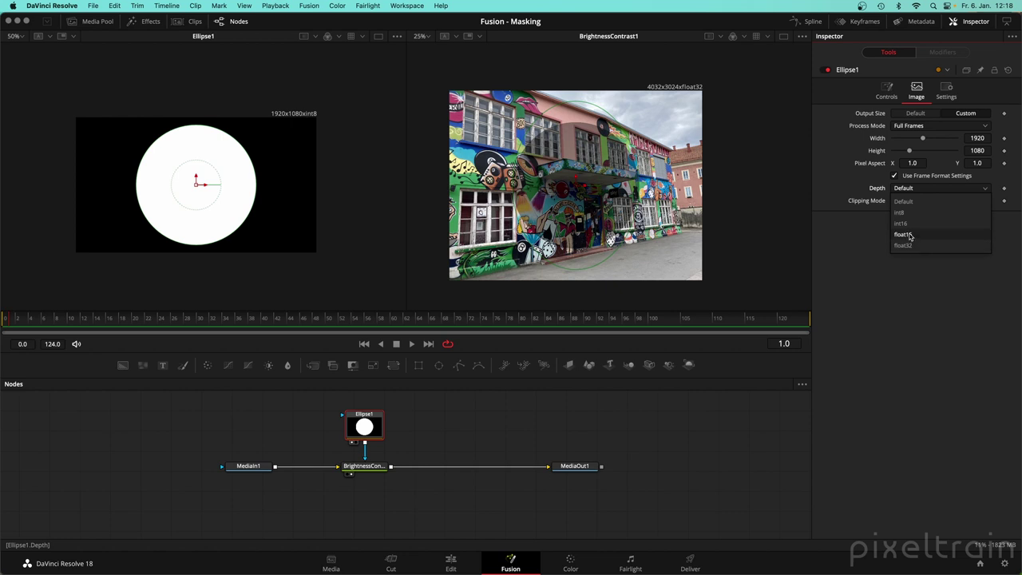
click(836, 236)
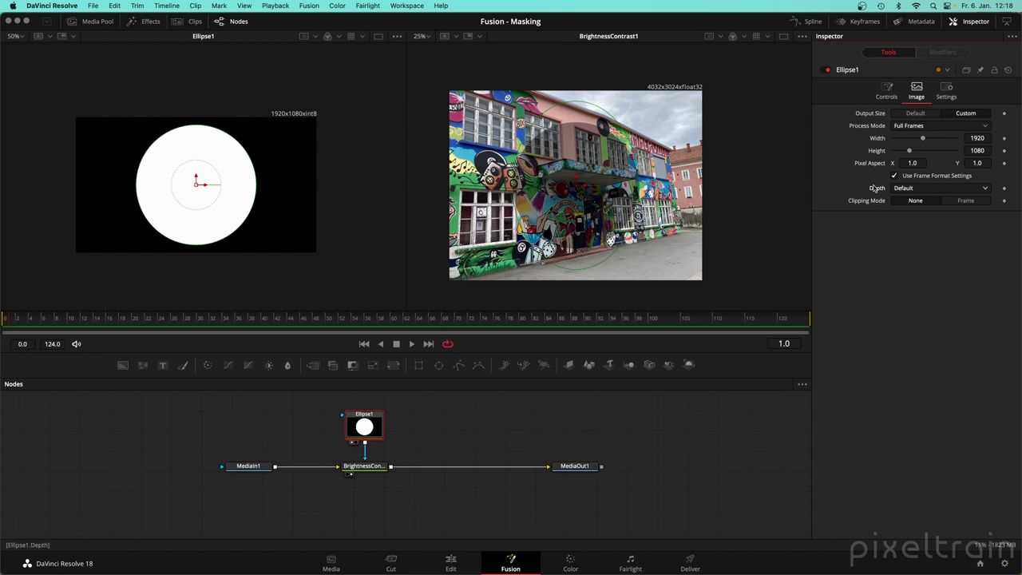
click(919, 115)
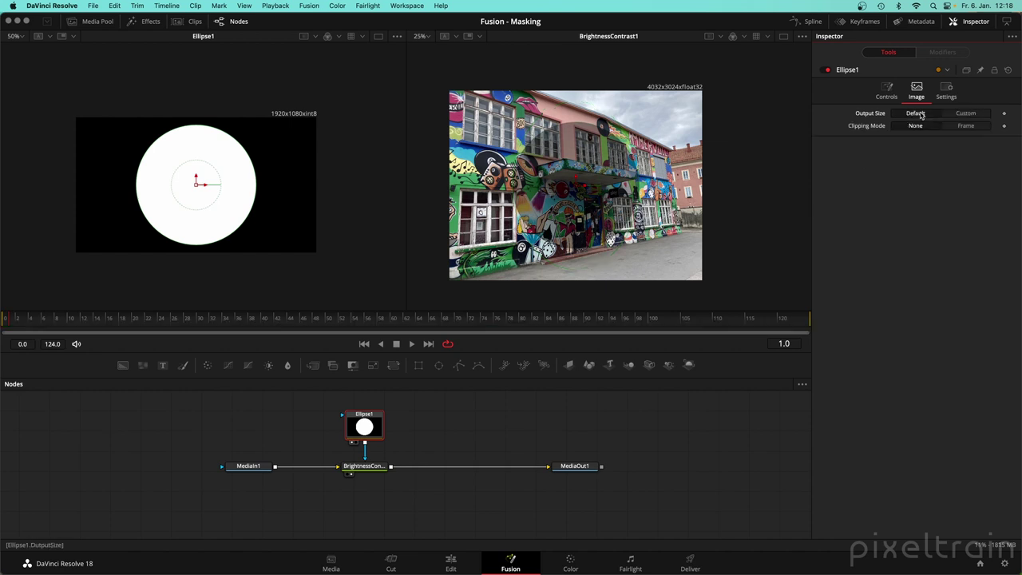
Replace the Ellipse with one created directly on the selected Brightness/Contrast node, and show it in the first viewer.
click(364, 426)
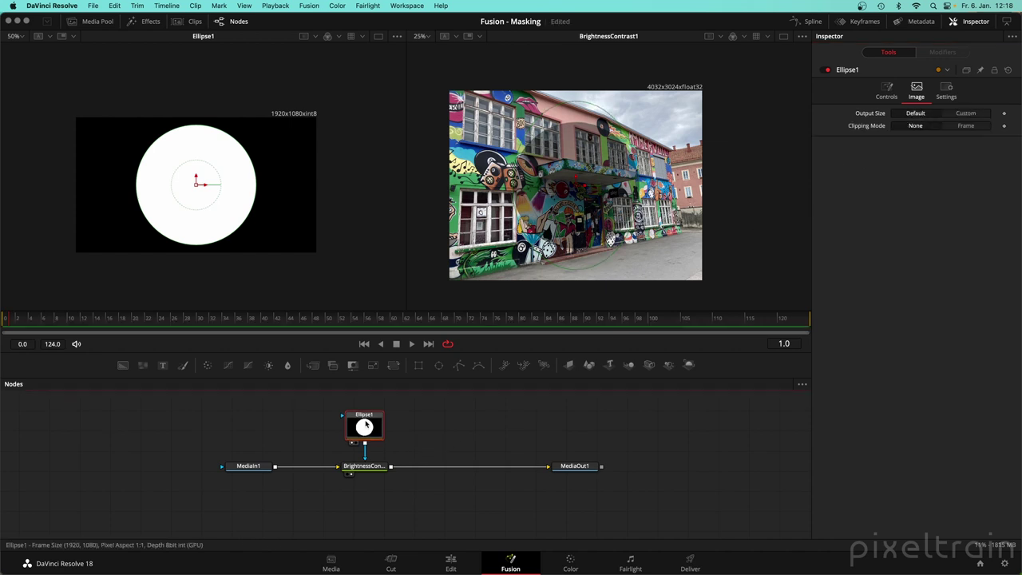
key(Delete)
click(374, 467)
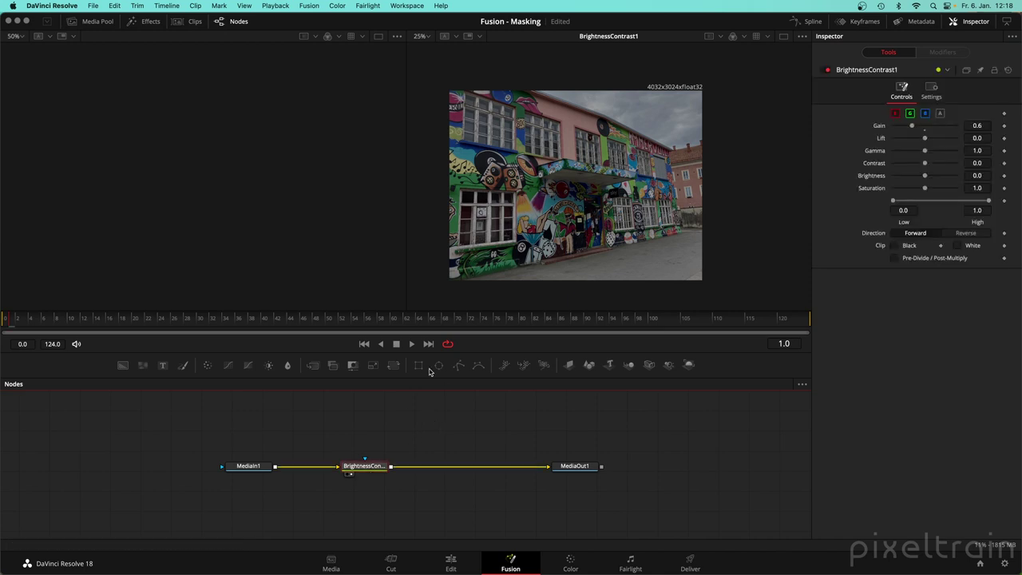
click(440, 368)
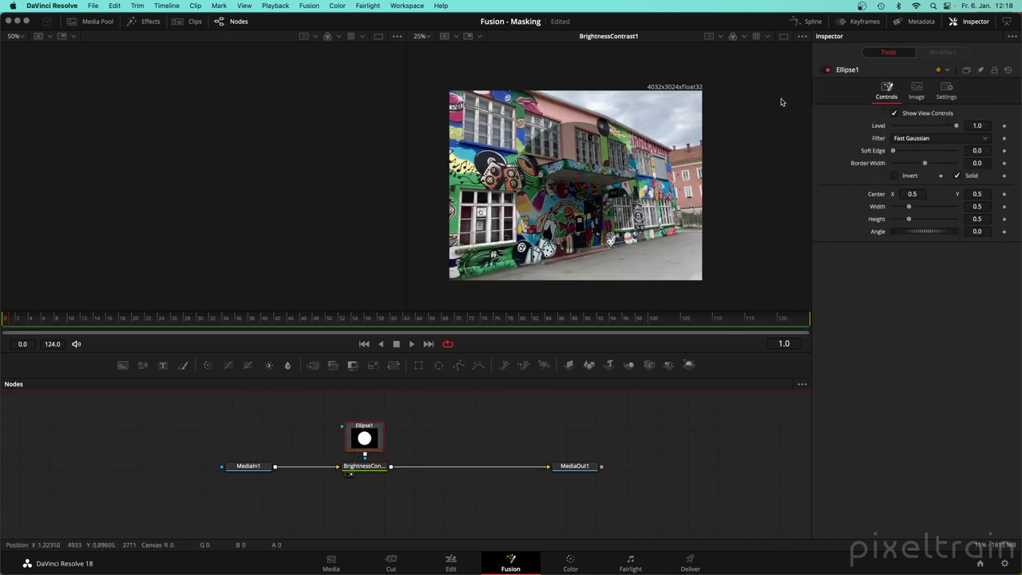
drag(365, 438, 215, 192)
scroll(205, 167, down, 1)
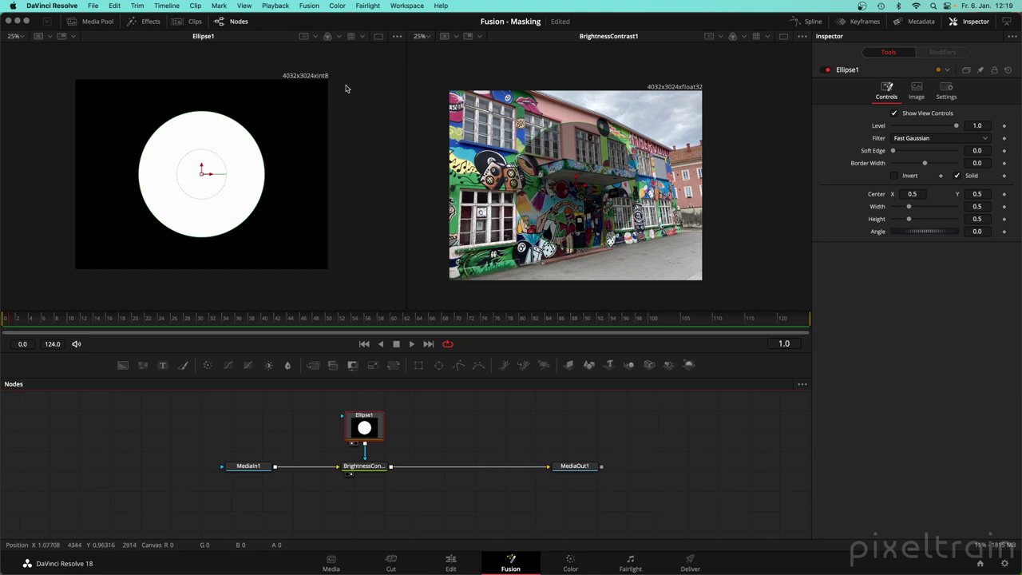
Try Apply Mask Inverted on the Brightness/Contrast node, switching it back off, and save the project.
click(367, 470)
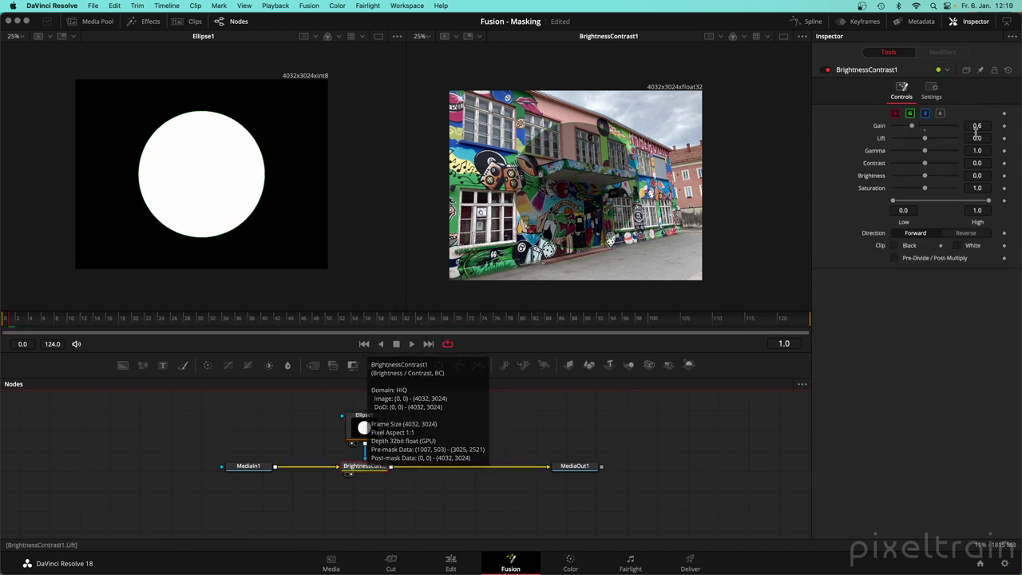
click(931, 92)
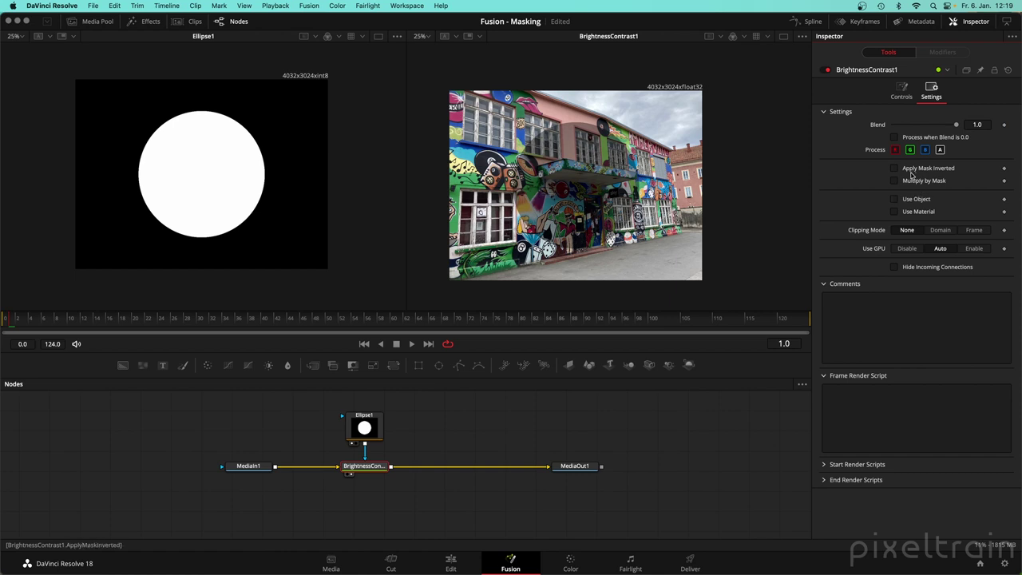
click(948, 169)
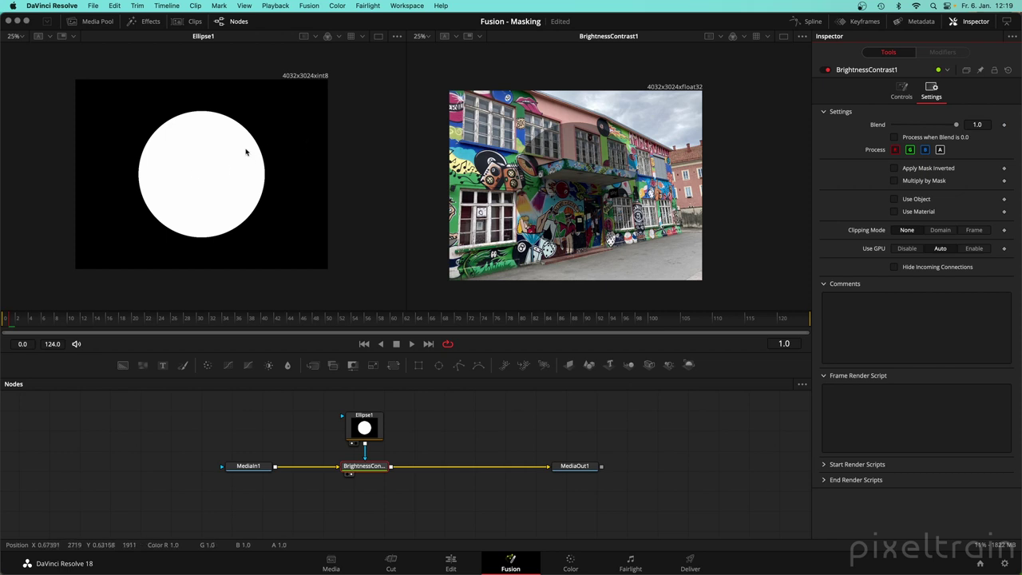
click(937, 169)
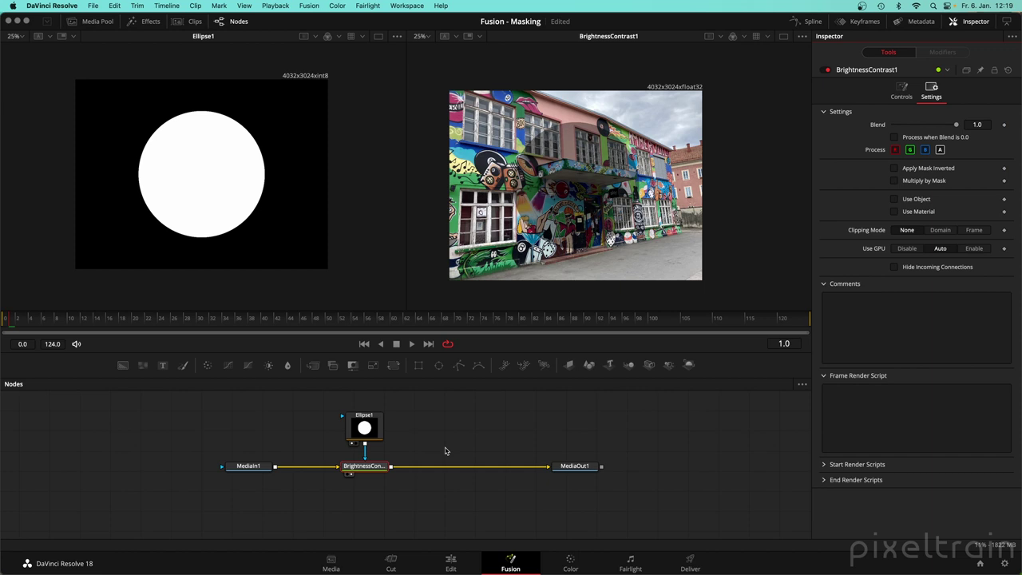
key(super+s)
Try Multiply by Mask on the Brightness/Contrast node, and switch it off again.
mouse_move(369, 470)
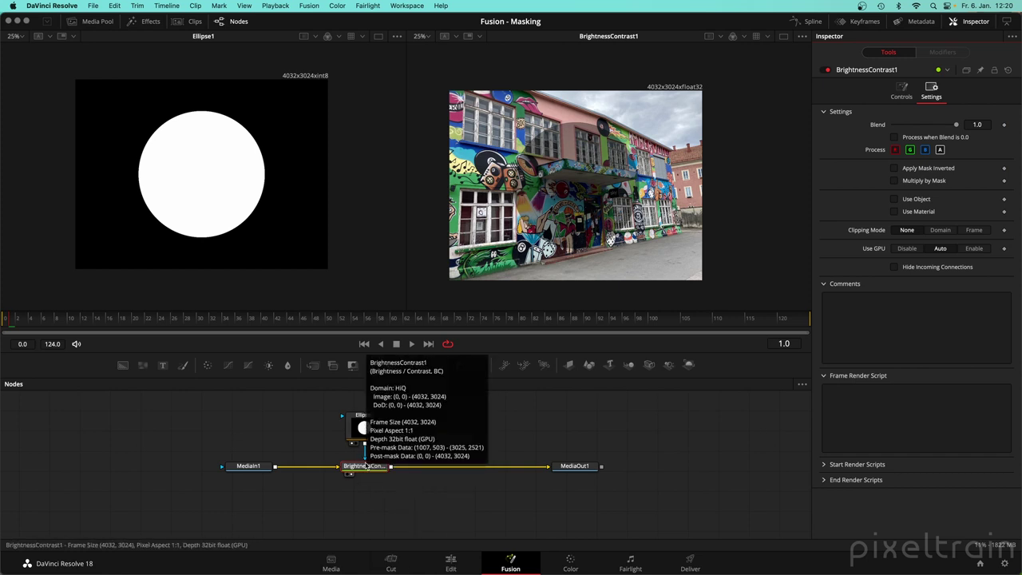
click(894, 180)
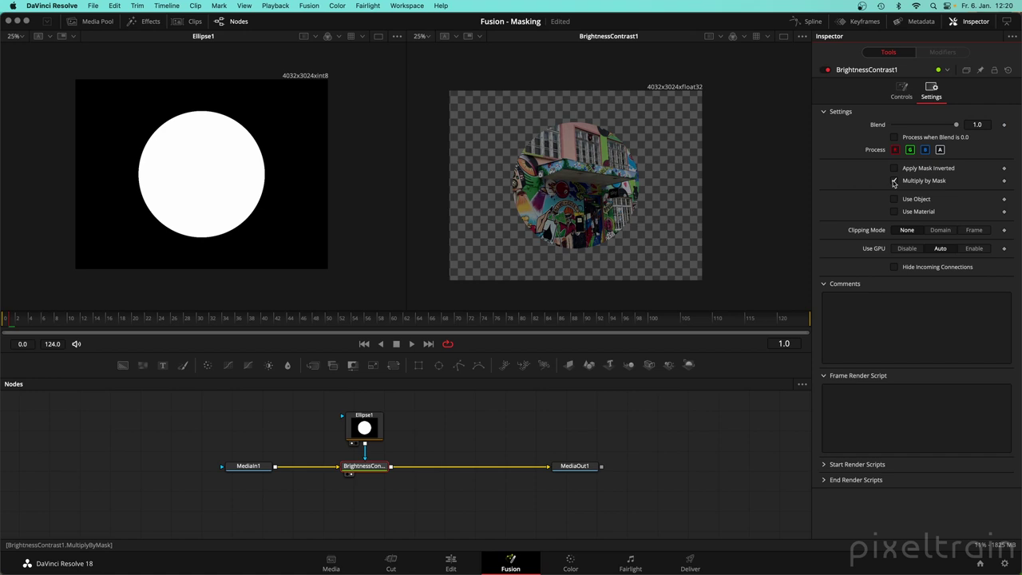
click(894, 181)
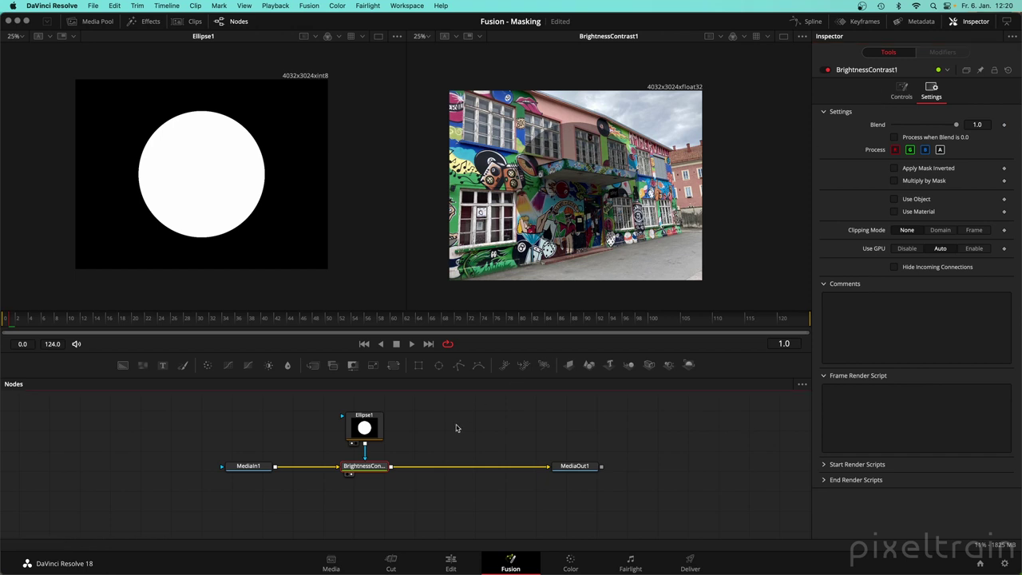
Insert a Merge node between the Brightness/Contrast node and MediaOut1, and show it in the second viewer.
drag(313, 365, 677, 181)
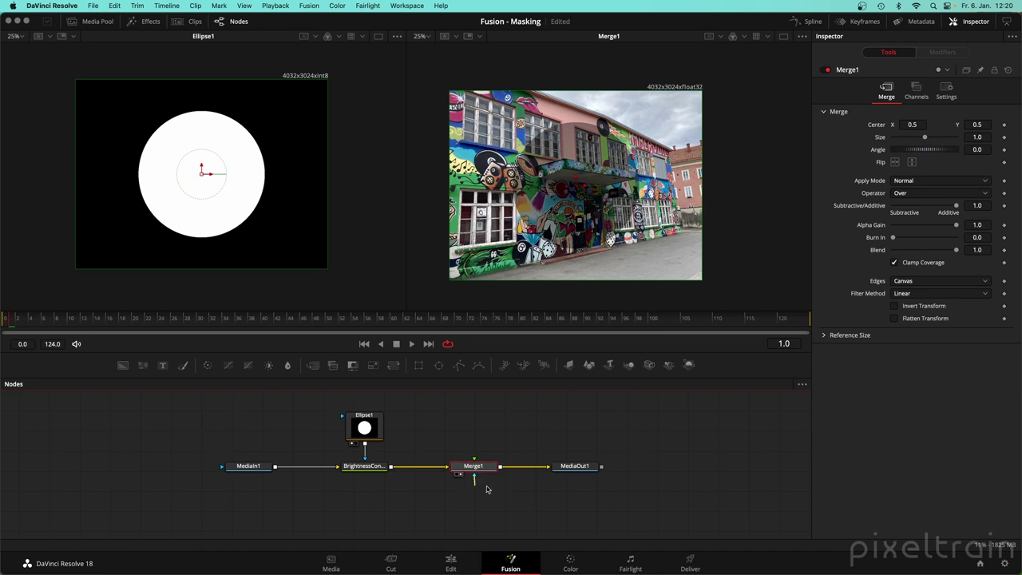
drag(487, 489, 490, 498)
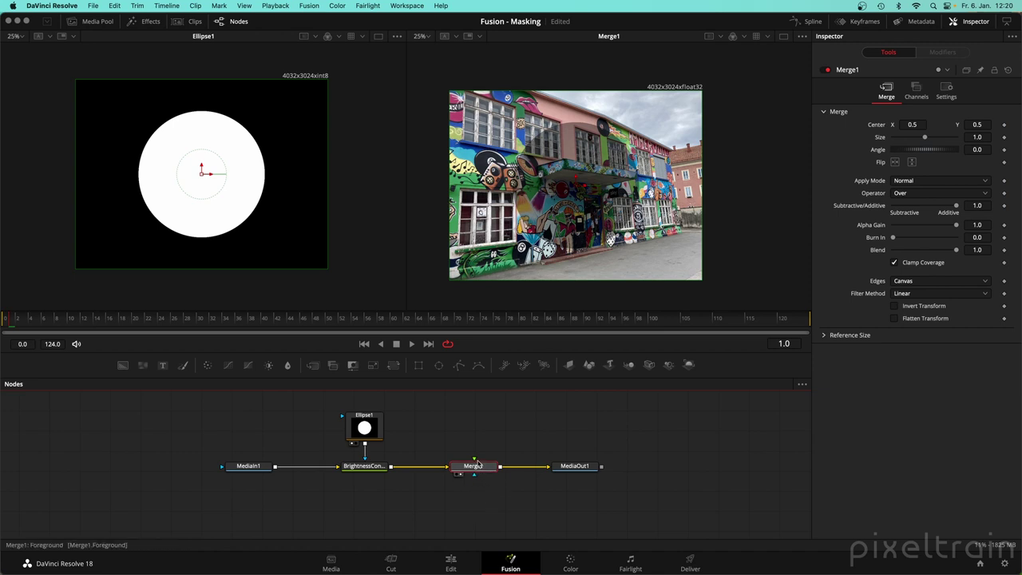
drag(474, 461, 477, 409)
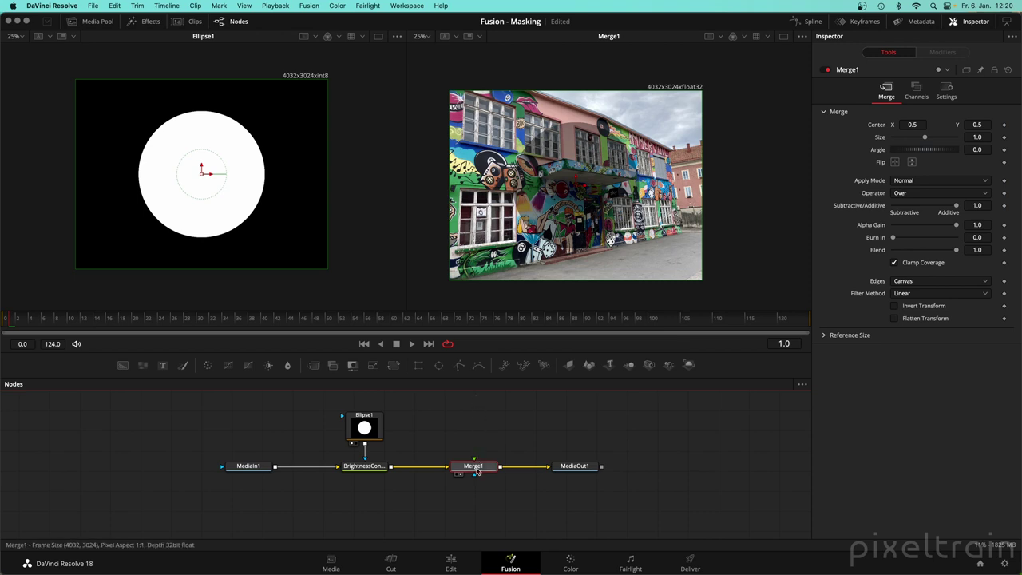
scroll(477, 471, up, 2)
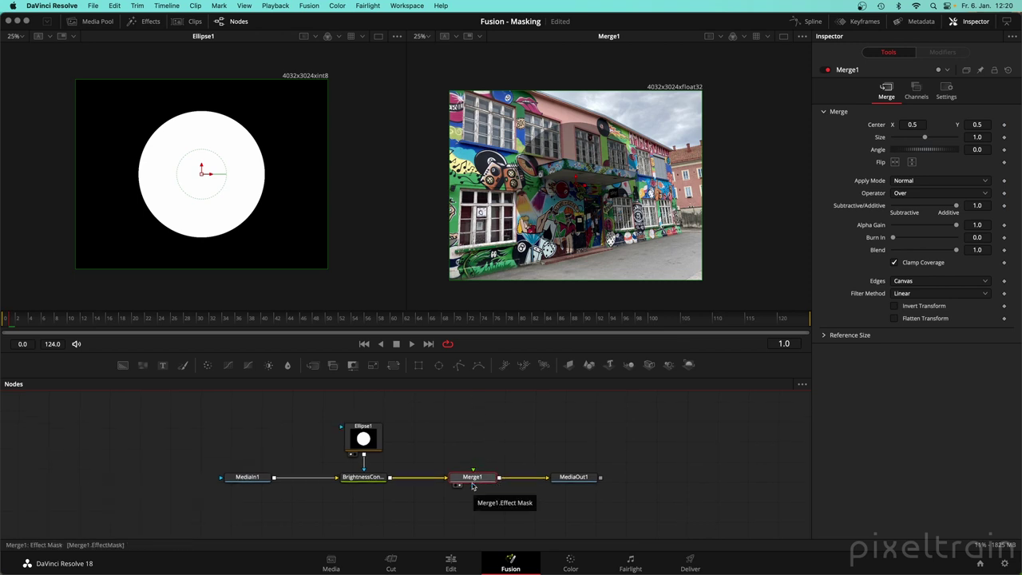
Add Yellow Car.JPG from the media pool as the Merge node's foreground, and connect the Ellipse to the Merge's effect mask input.
click(104, 21)
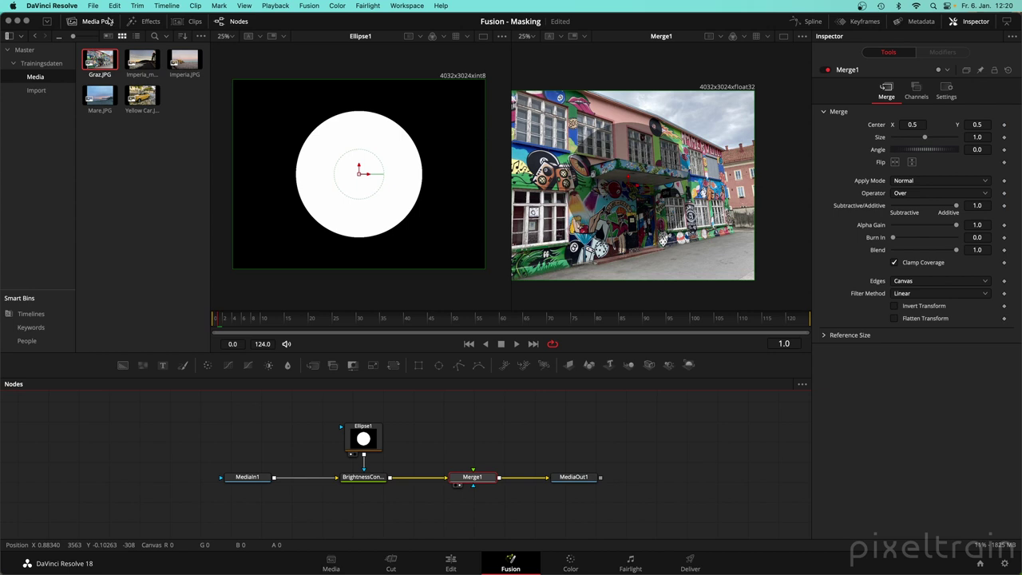
drag(142, 96, 471, 421)
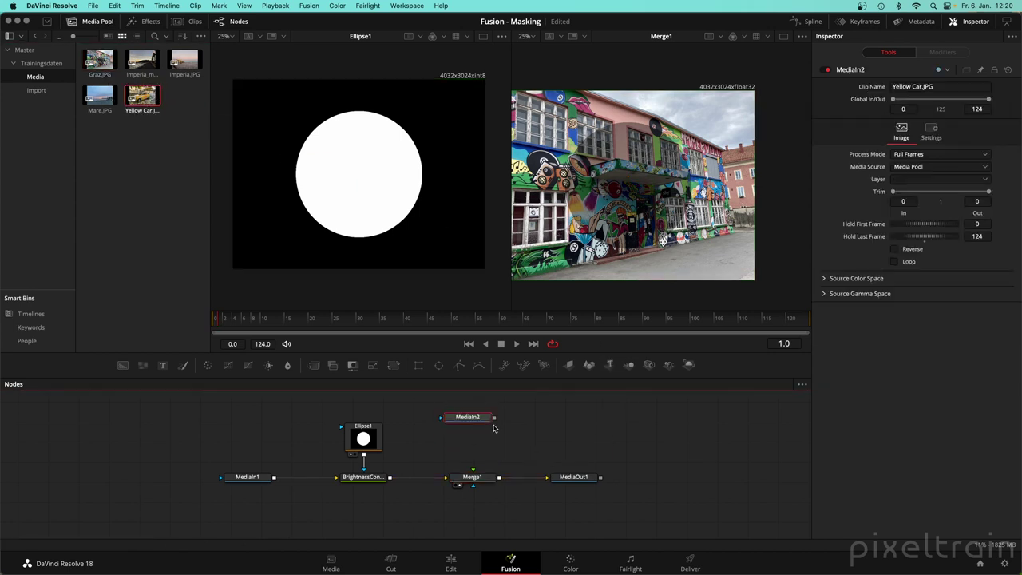
drag(473, 471, 480, 426)
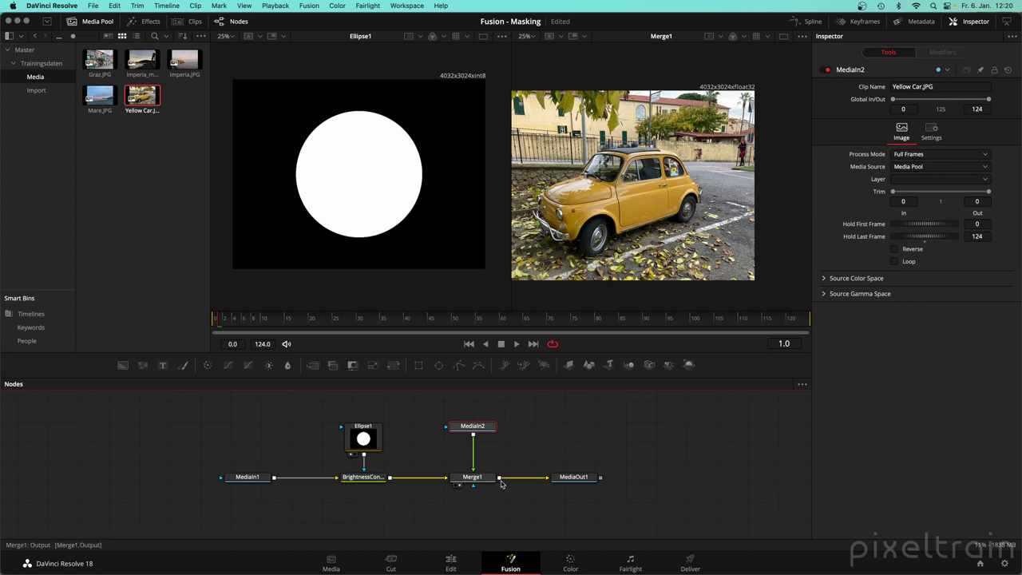
drag(474, 487, 364, 457)
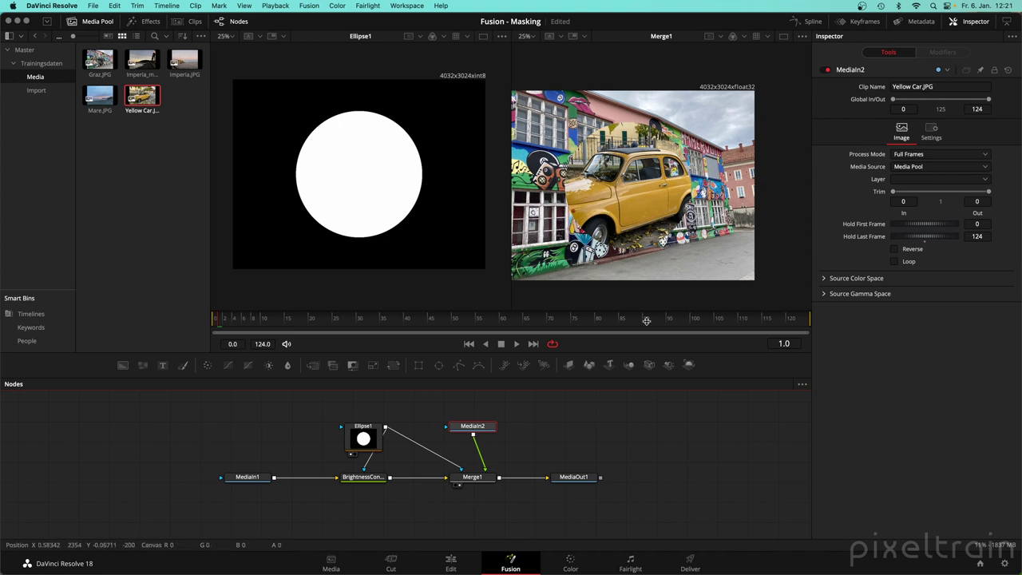
Try Multiply by Mask on the Merge node, and switch it off again.
click(487, 480)
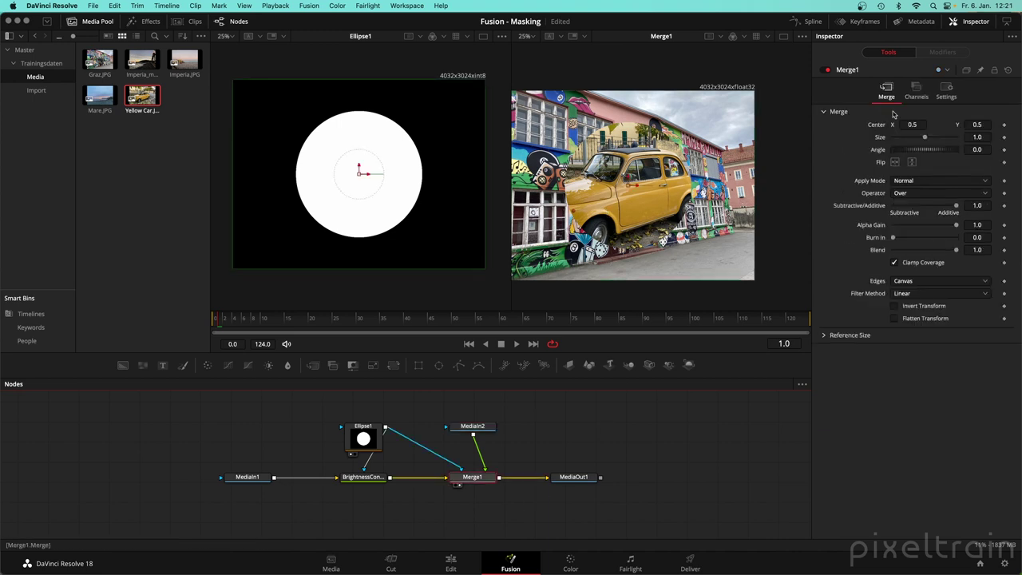
click(947, 90)
click(895, 169)
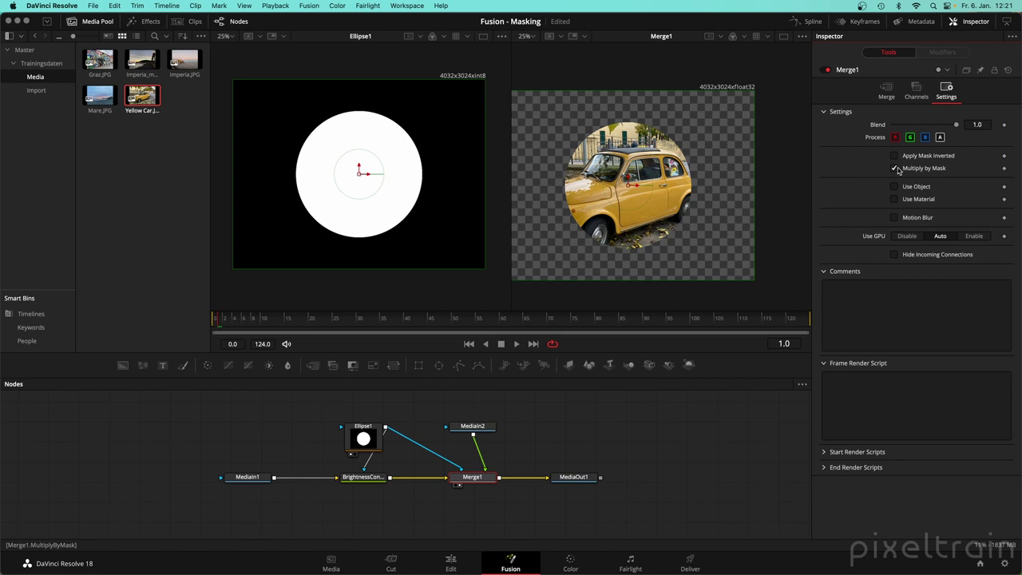
click(896, 168)
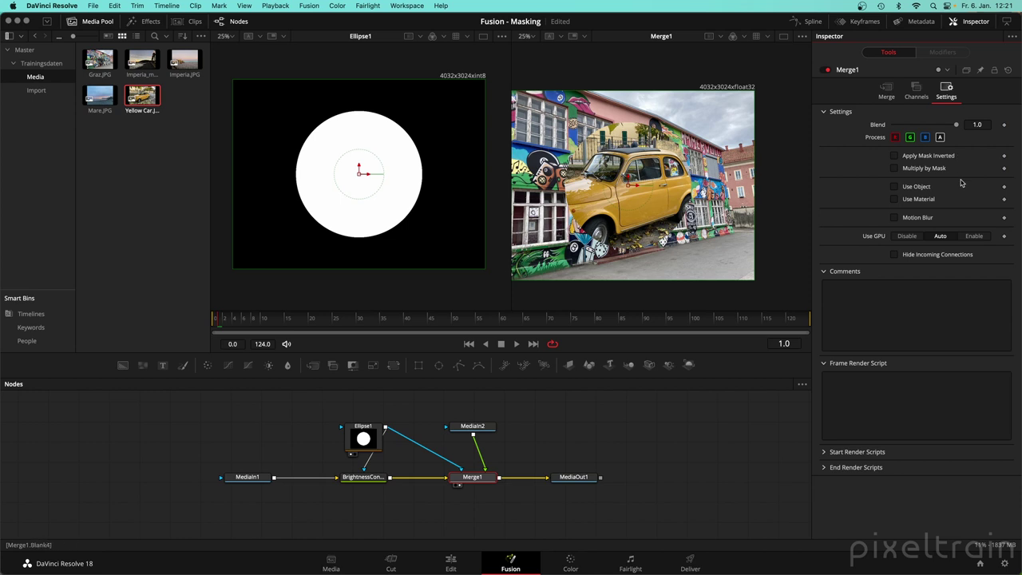
Detach the Merge node from the flow, park it beside MediaIn2, and show the Brightness/Contrast node in the second viewer with the media pool hidden.
drag(472, 480, 545, 432)
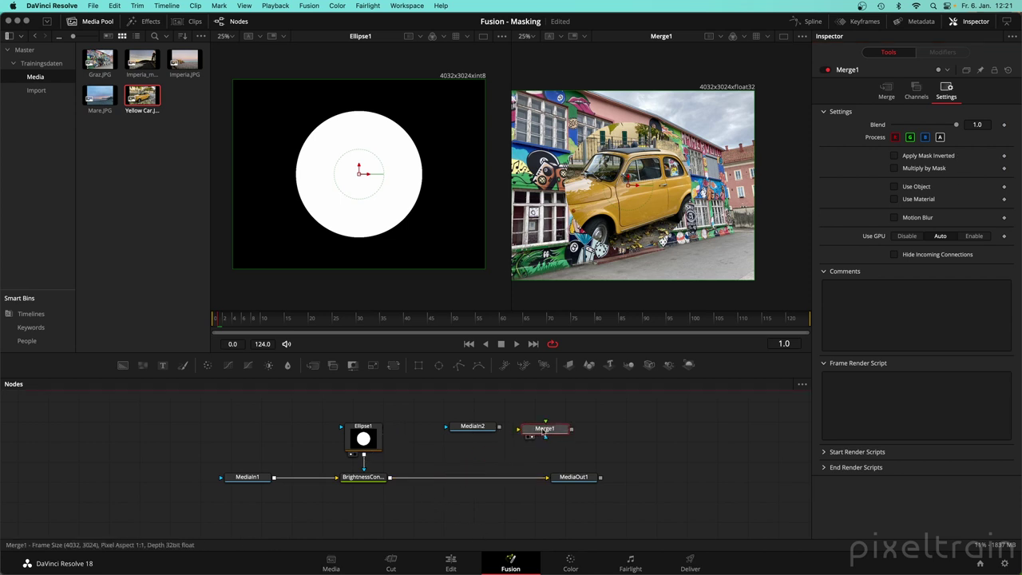
drag(472, 425, 540, 406)
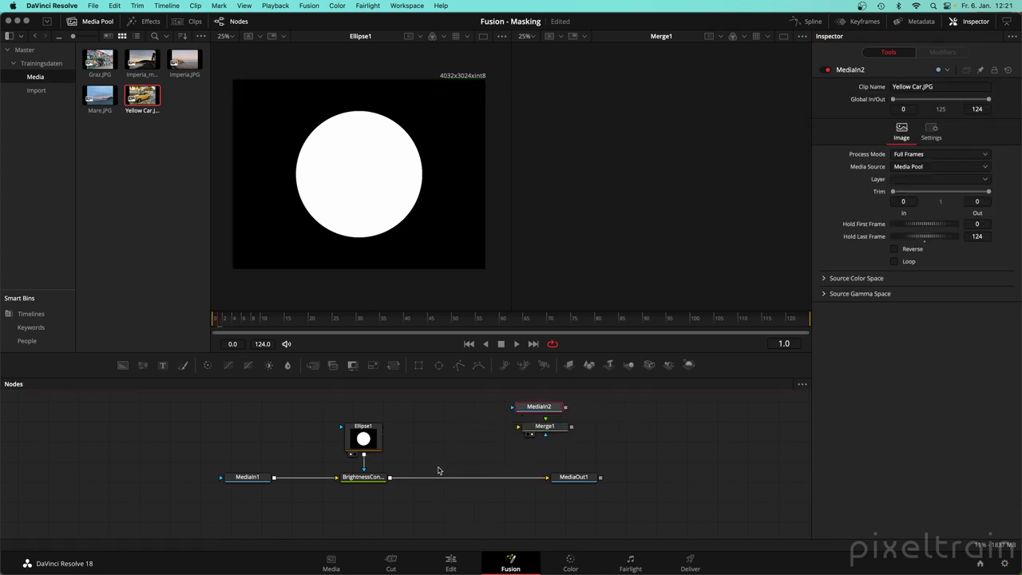
click(349, 484)
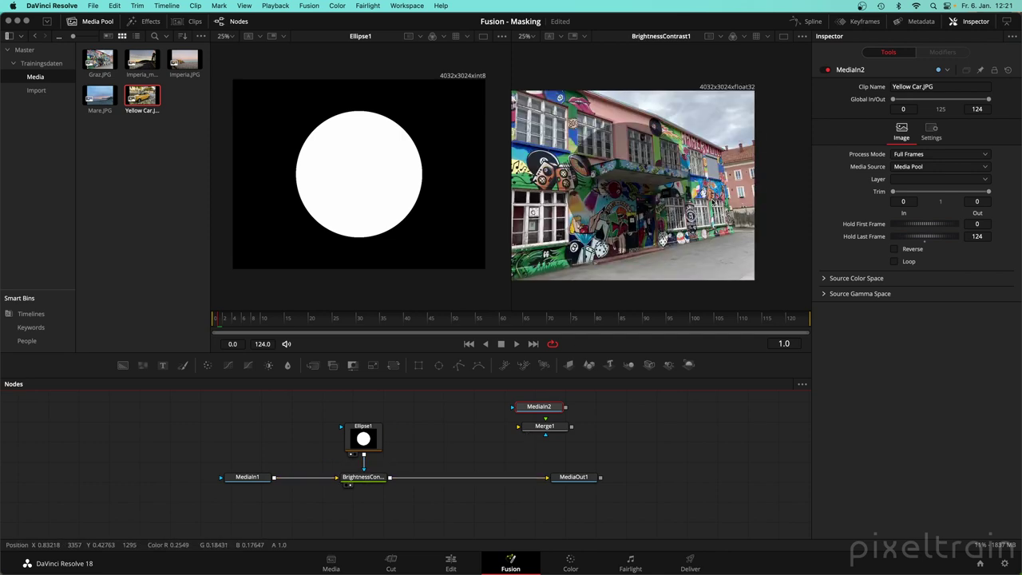
click(92, 21)
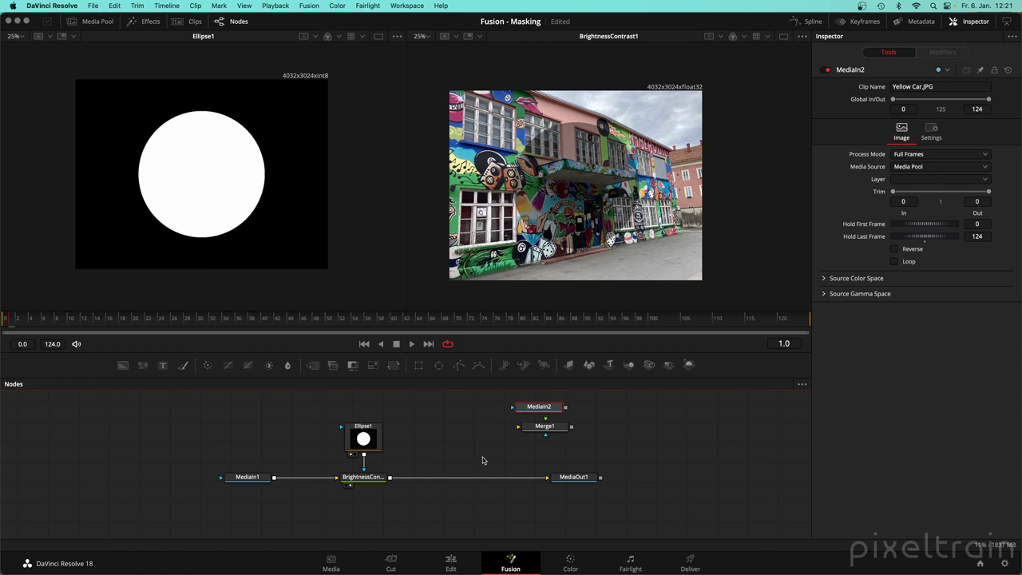
Try Show View Controls off and on for the Ellipse node, leaving it switched on.
click(364, 439)
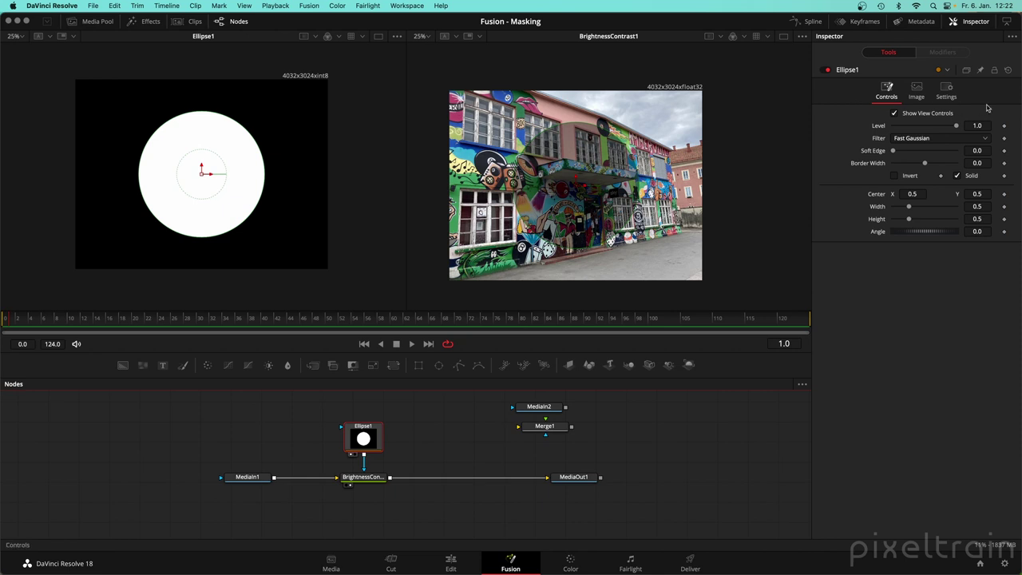
click(895, 113)
click(895, 113)
click(895, 113)
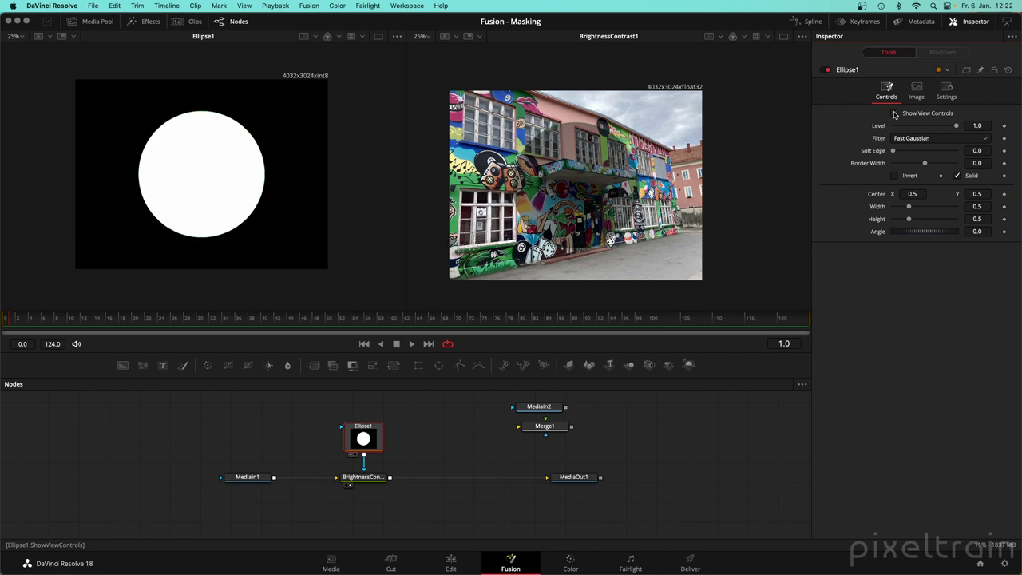
click(895, 113)
Try shifting the Ellipse's center horizontally to about X 0.44 in the first viewer, and reset the center to its default.
scroll(440, 203, up, 2)
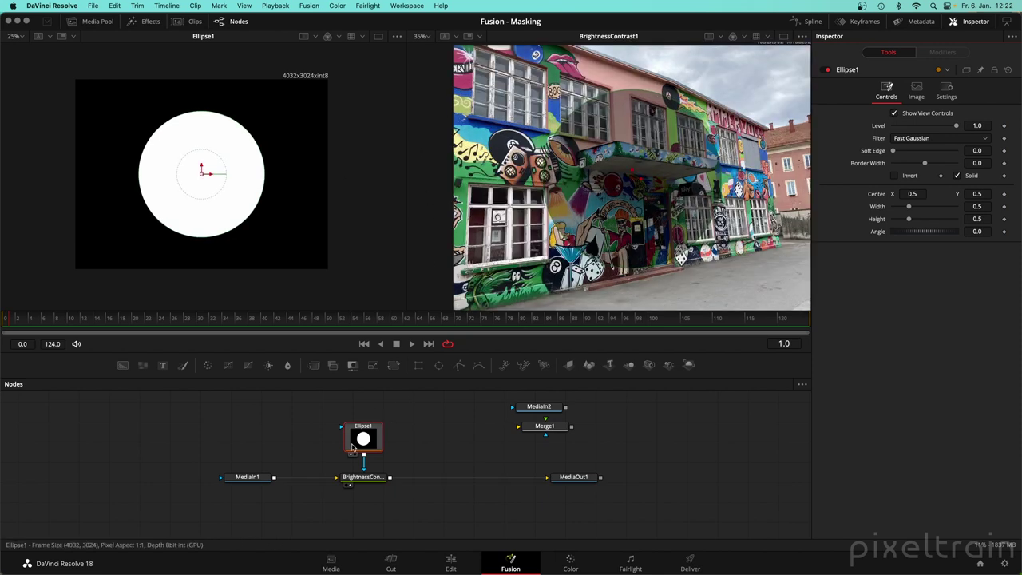
click(432, 438)
click(363, 439)
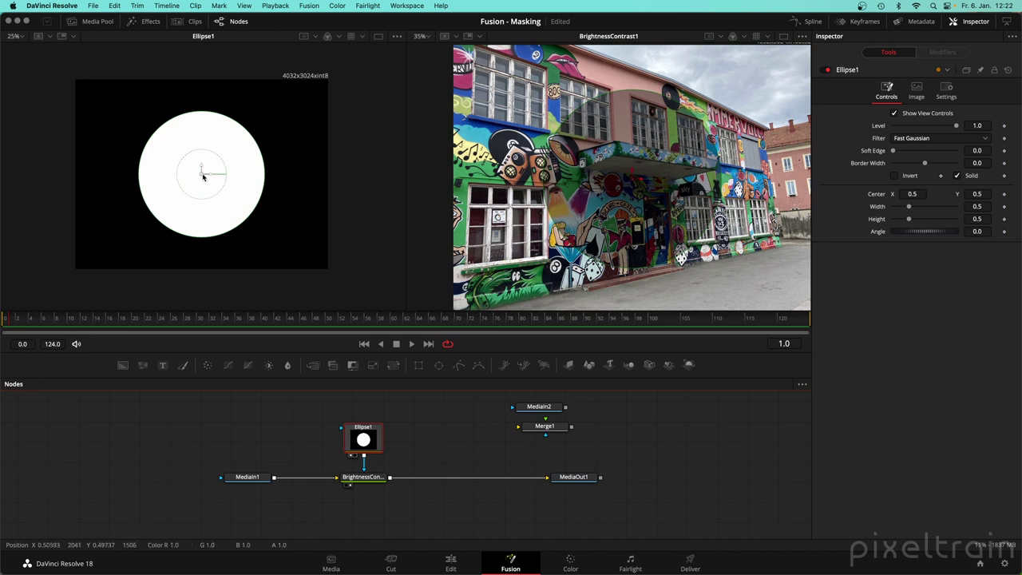
mouse_move(205, 174)
mouse_down()
mouse_move(254, 179)
mouse_move(186, 174)
mouse_up()
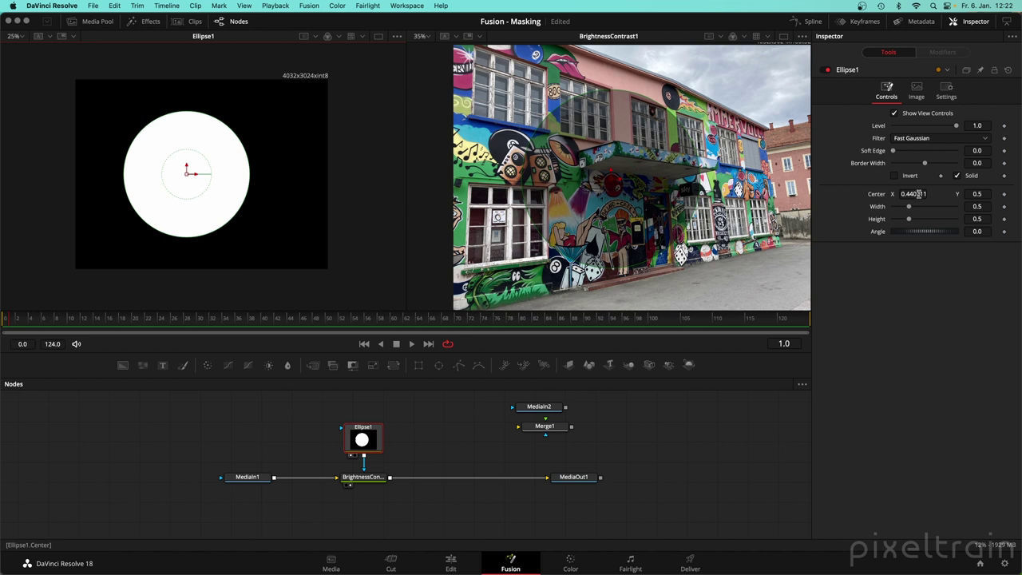
double_click(875, 196)
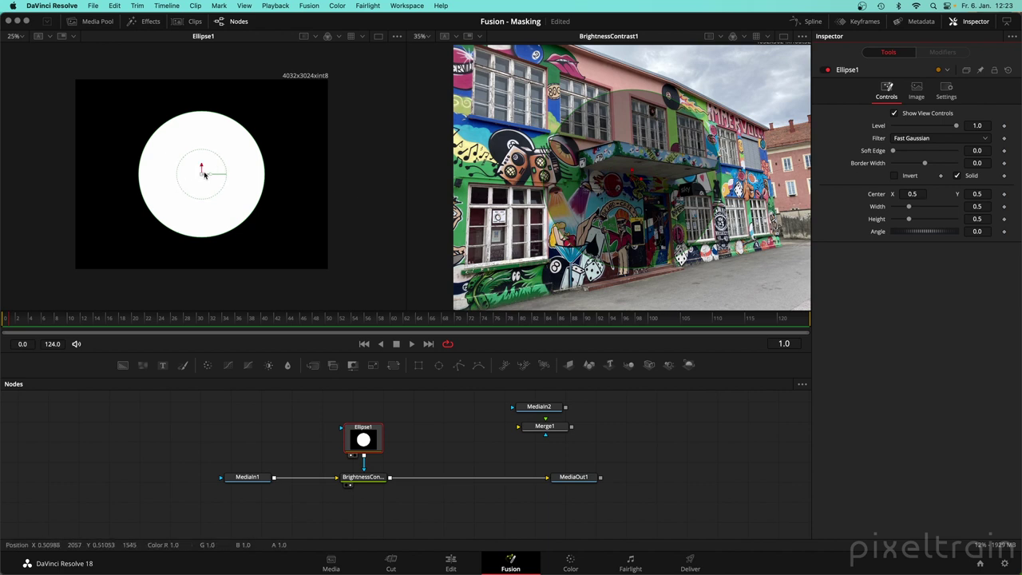
Compare the on-screen mask controls with Show View Controls off and on, and with the Brightness/Contrast node selected instead of the Ellipse.
click(895, 113)
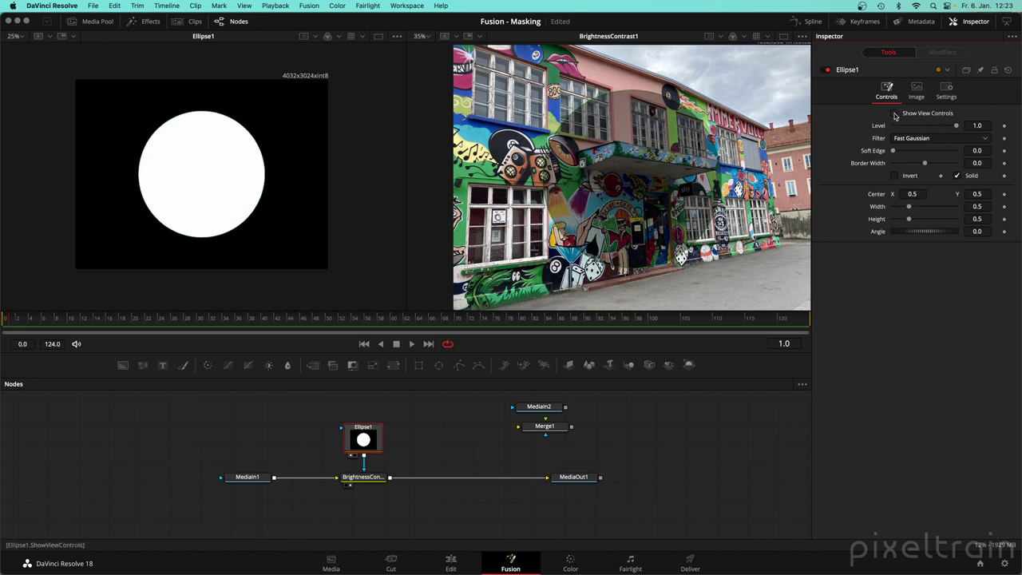
click(895, 113)
click(895, 113)
click(895, 114)
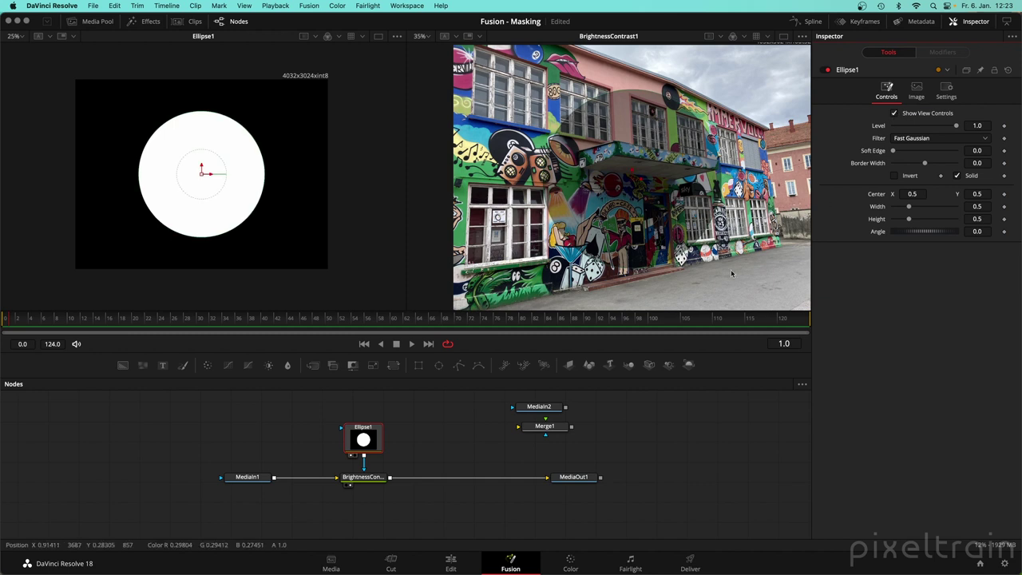
click(357, 477)
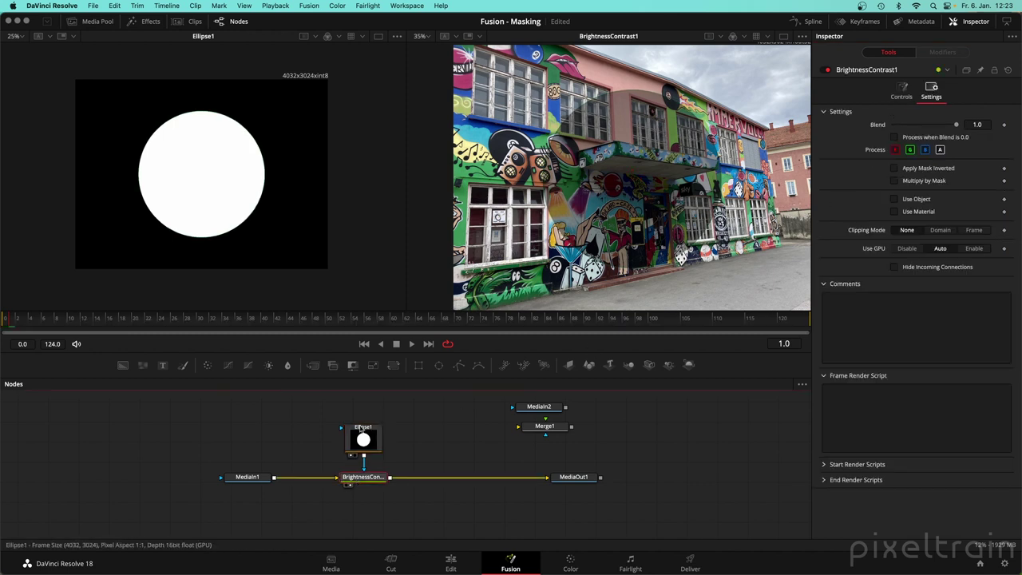
click(362, 432)
click(361, 477)
click(362, 431)
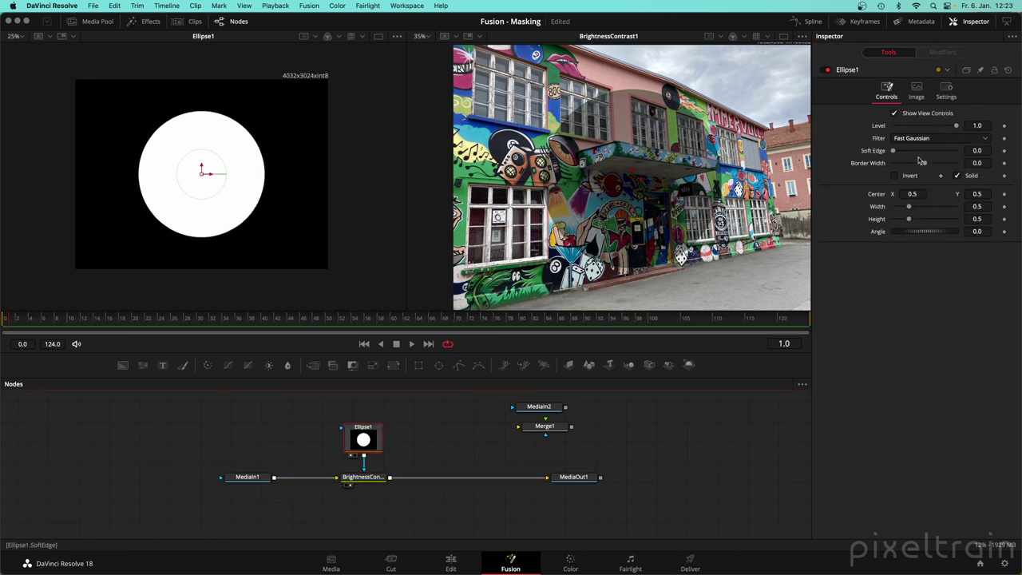
click(895, 114)
click(896, 114)
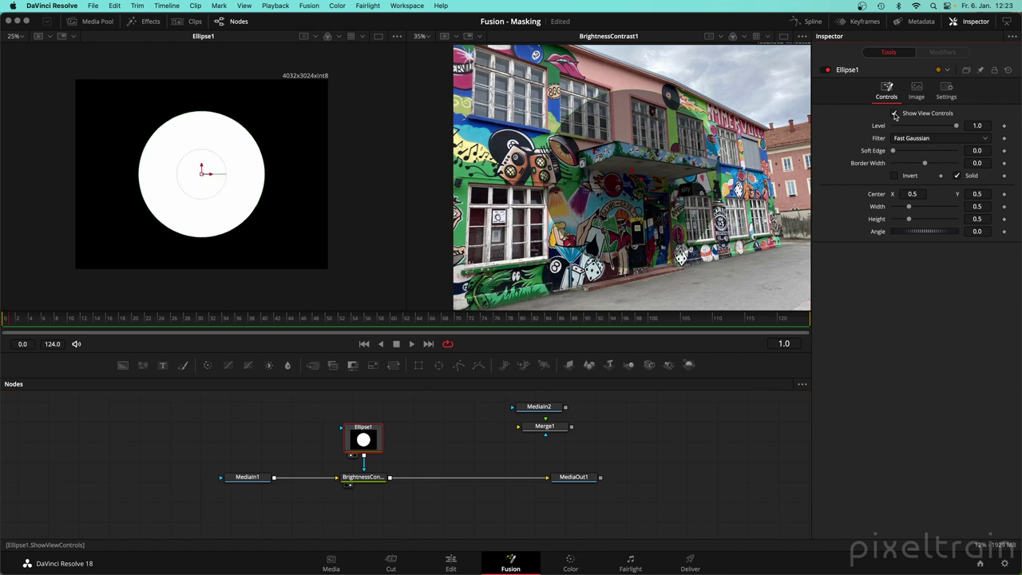
Try the Ellipse's Level control, keeping it at 1.0, and examine the available Filter types without changing the selection.
mouse_move(956, 125)
mouse_down()
mouse_move(906, 128)
mouse_move(960, 128)
mouse_up()
mouse_move(955, 127)
mouse_down()
mouse_move(911, 127)
mouse_move(957, 128)
mouse_up()
click(904, 139)
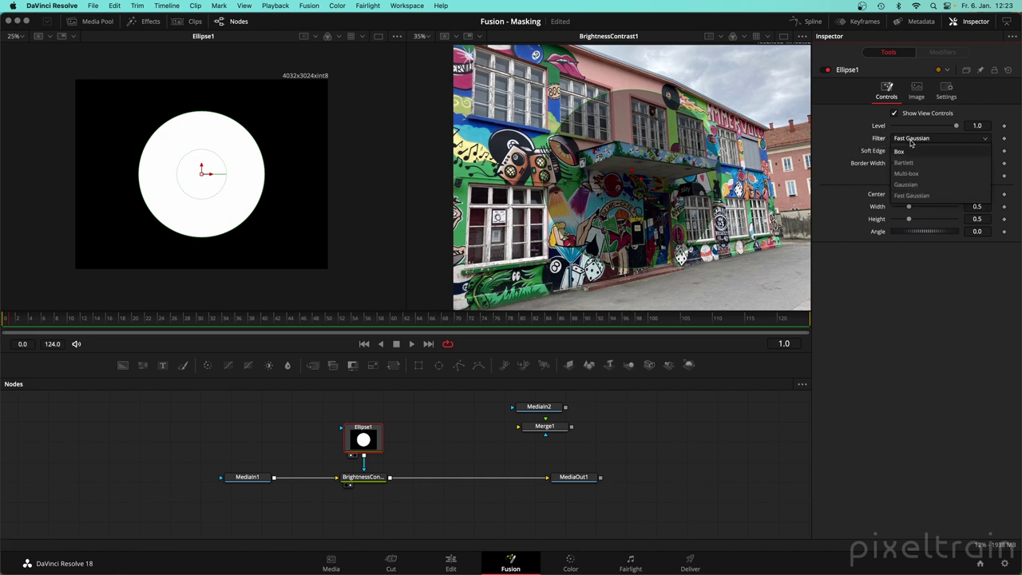
click(848, 154)
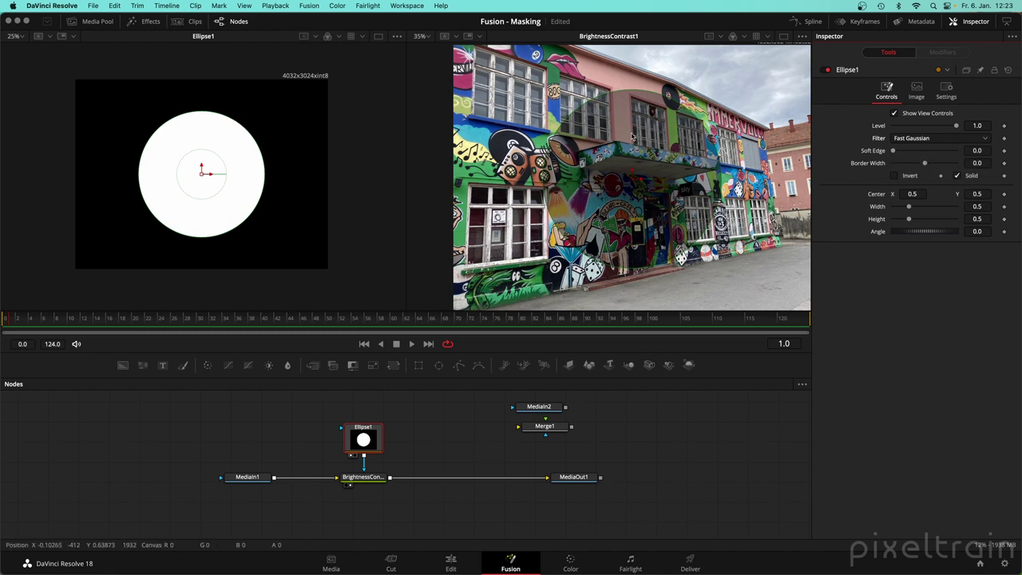
Raise the Ellipse's Soft Edge to 0.2, and extend it to 0.5 by entering the value.
drag(893, 151, 961, 153)
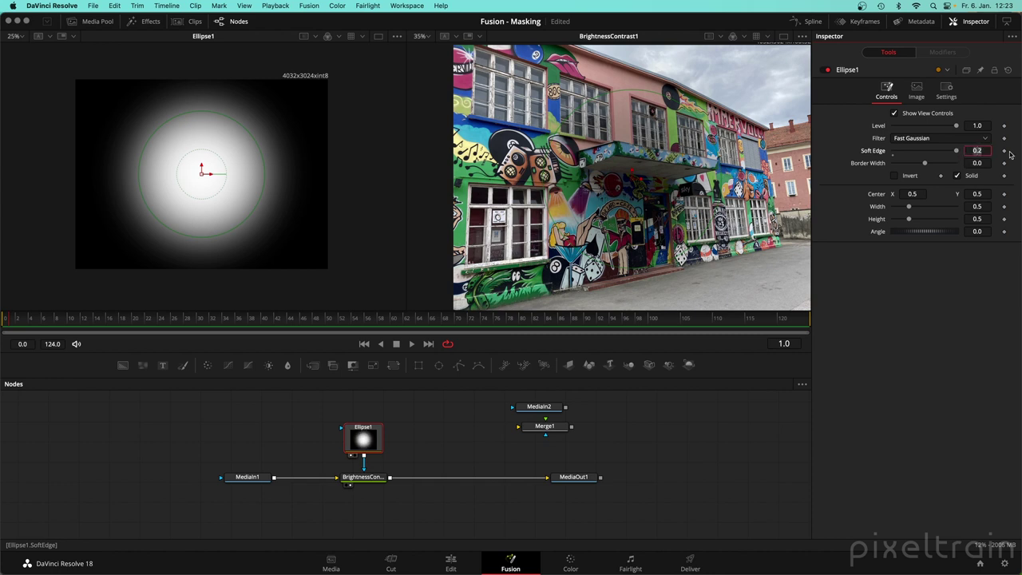
text(0.5)
key(Tab)
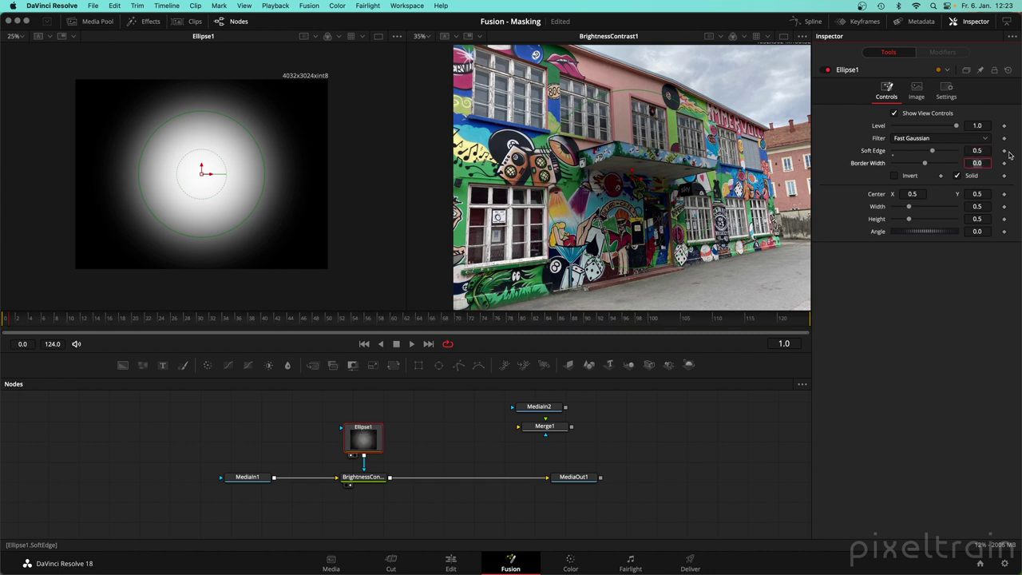
Reduce the Ellipse's Soft Edge to about 0.24.
click(978, 150)
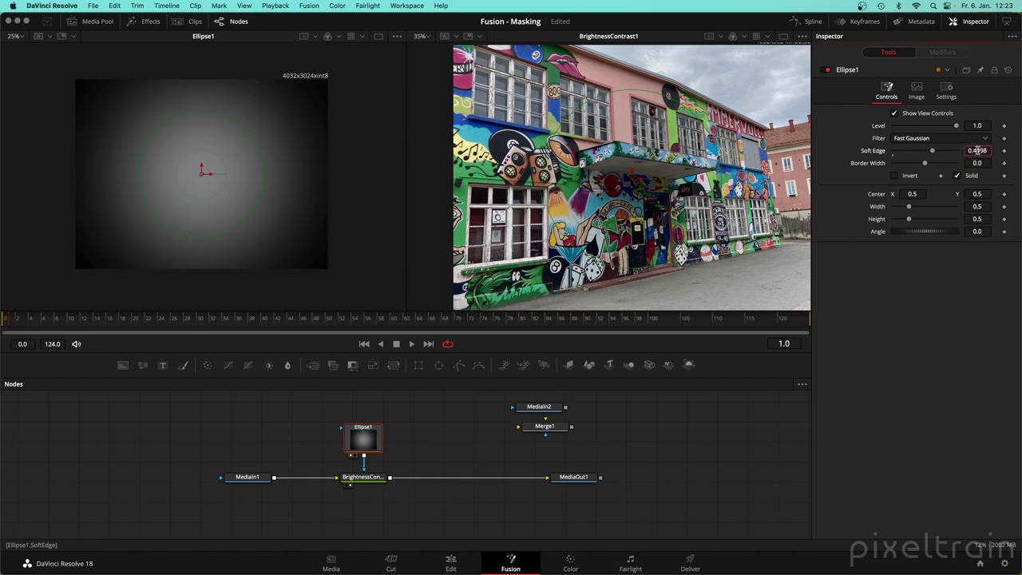
click(933, 151)
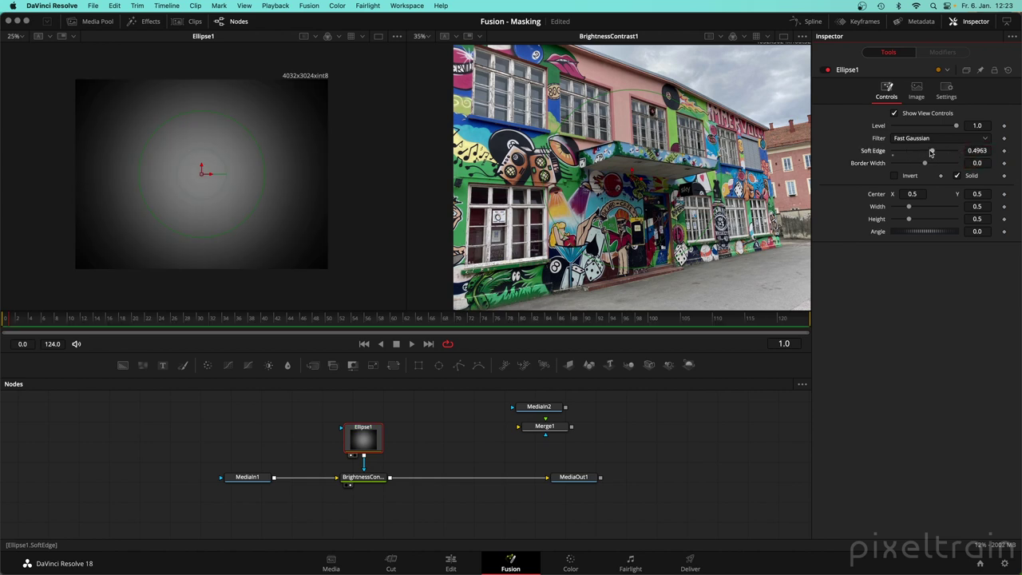
drag(931, 151, 922, 153)
drag(913, 153, 912, 153)
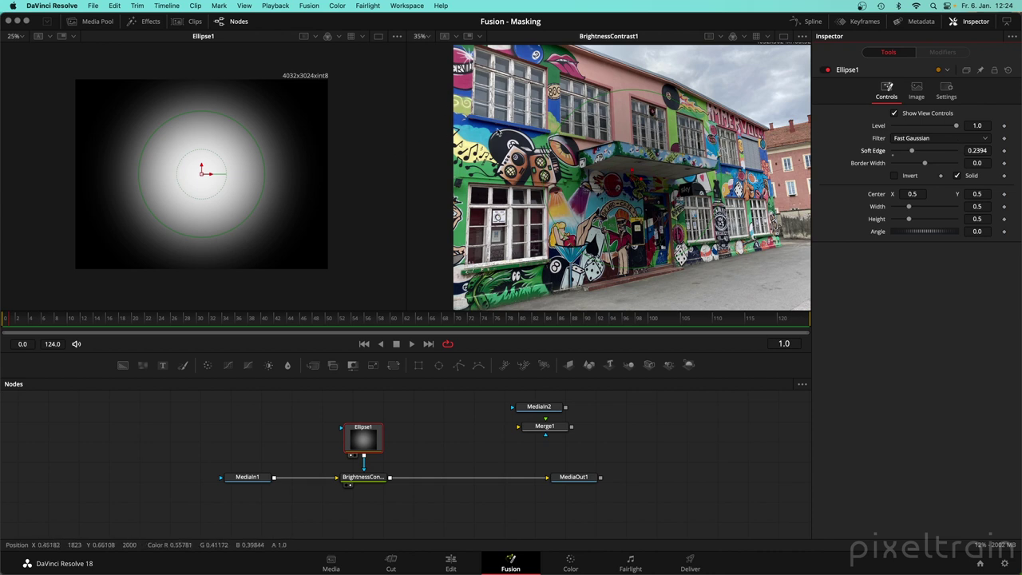
Invert the Ellipse mask, and try a Soft Edge of about 0.18 before resetting it to 0.
click(895, 176)
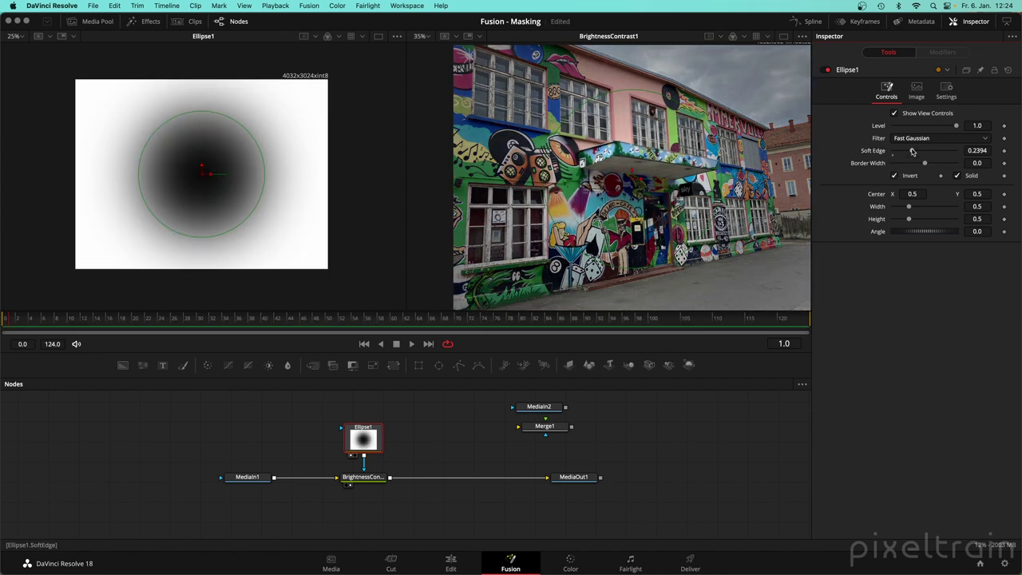
drag(911, 151, 907, 153)
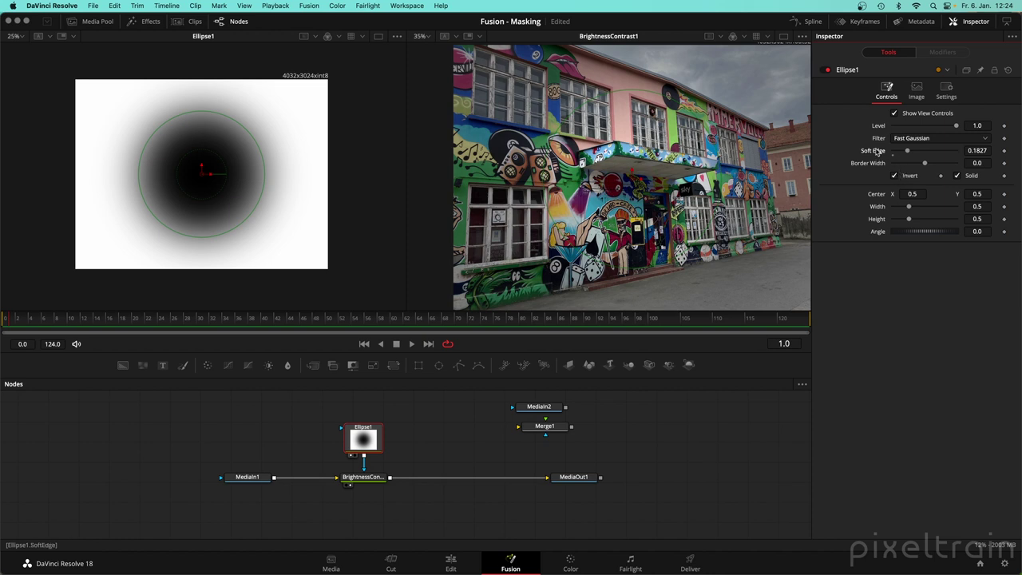
double_click(878, 151)
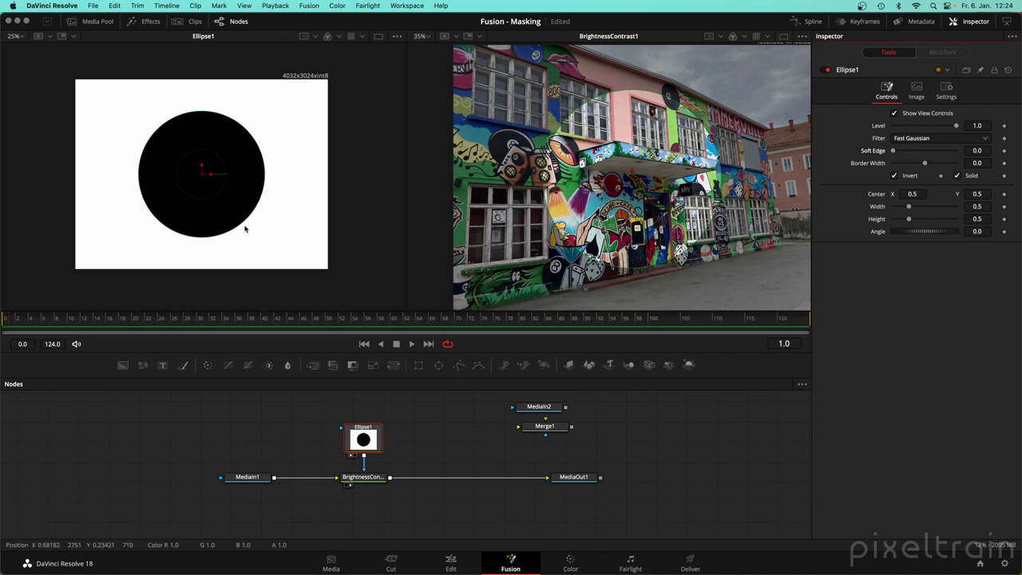
Turn off the Ellipse's inversion, and try a Border Width of about 0.044 and smaller values before resetting it to 0.
click(896, 177)
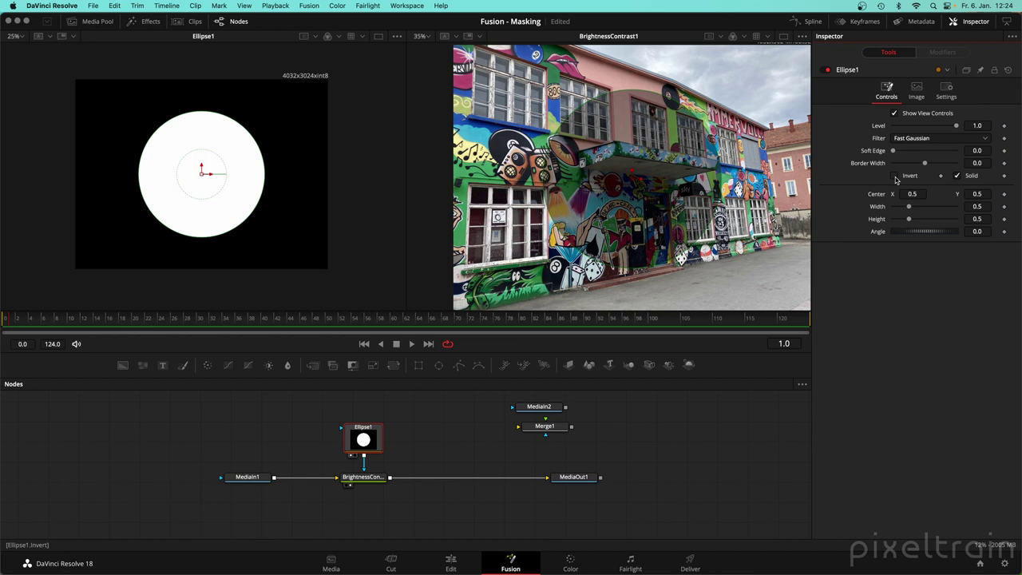
mouse_move(925, 164)
mouse_down()
mouse_move(910, 166)
mouse_move(931, 165)
mouse_up()
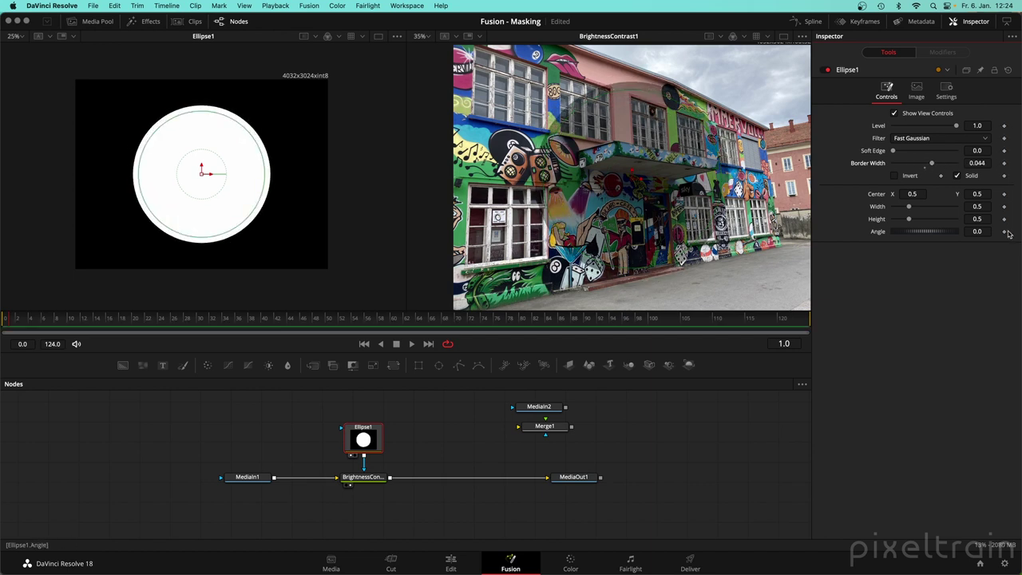
drag(932, 163, 916, 166)
double_click(862, 167)
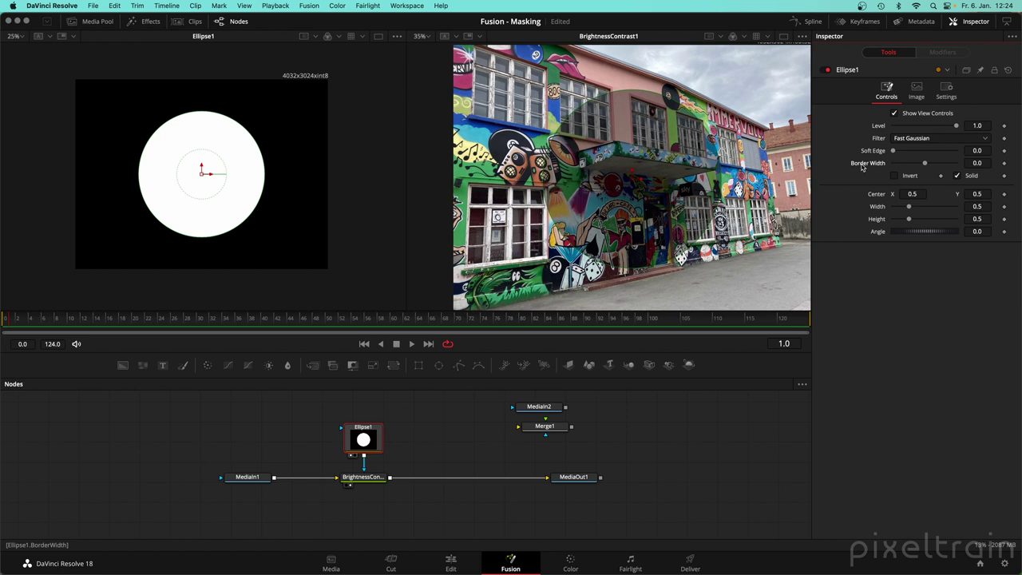
Try the Ellipse without Solid, using a Border Width of about 0.032 and a Length of about 0.551, before restoring the defaults.
click(959, 177)
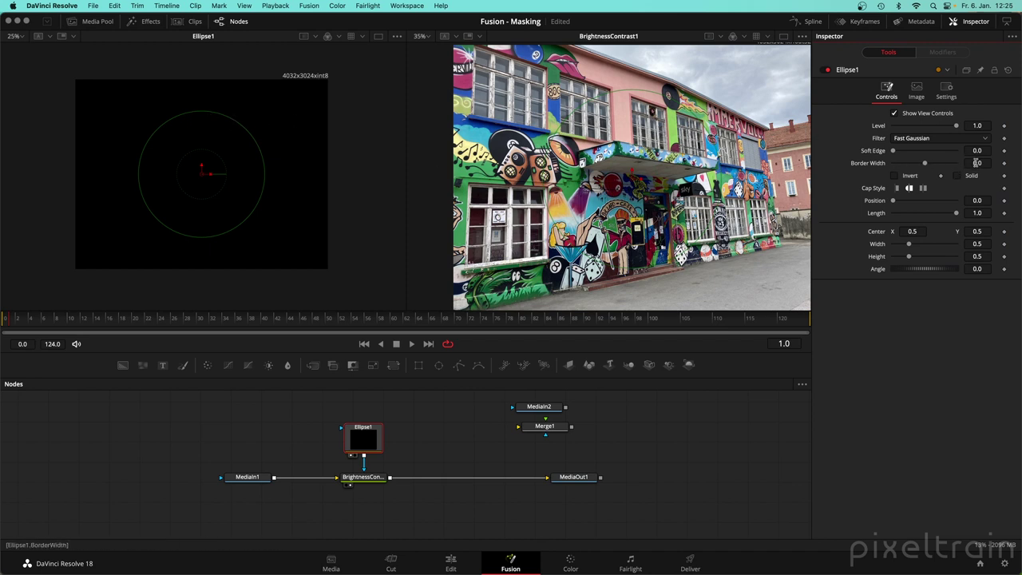
drag(926, 165, 930, 165)
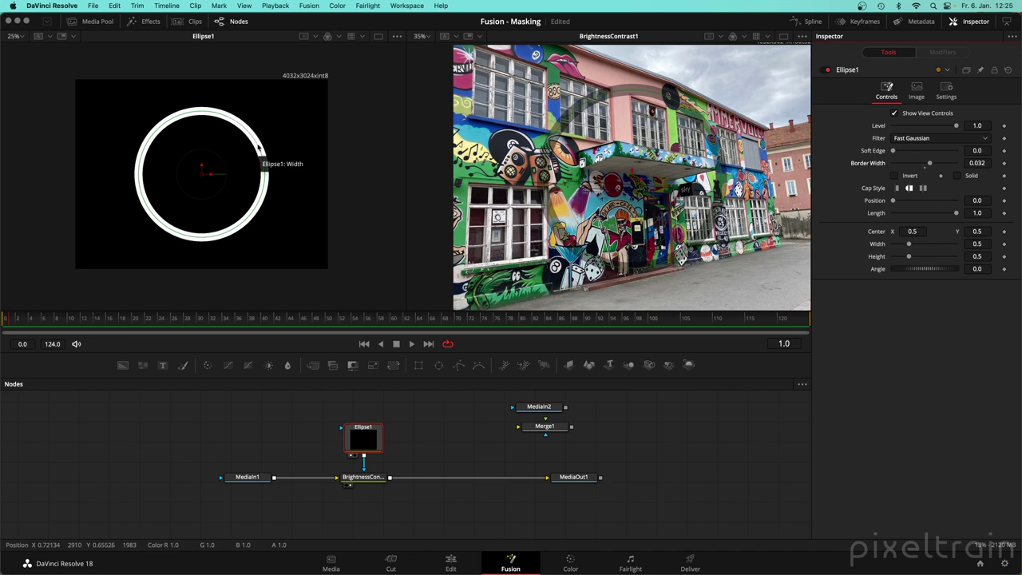
drag(956, 213, 924, 201)
double_click(877, 201)
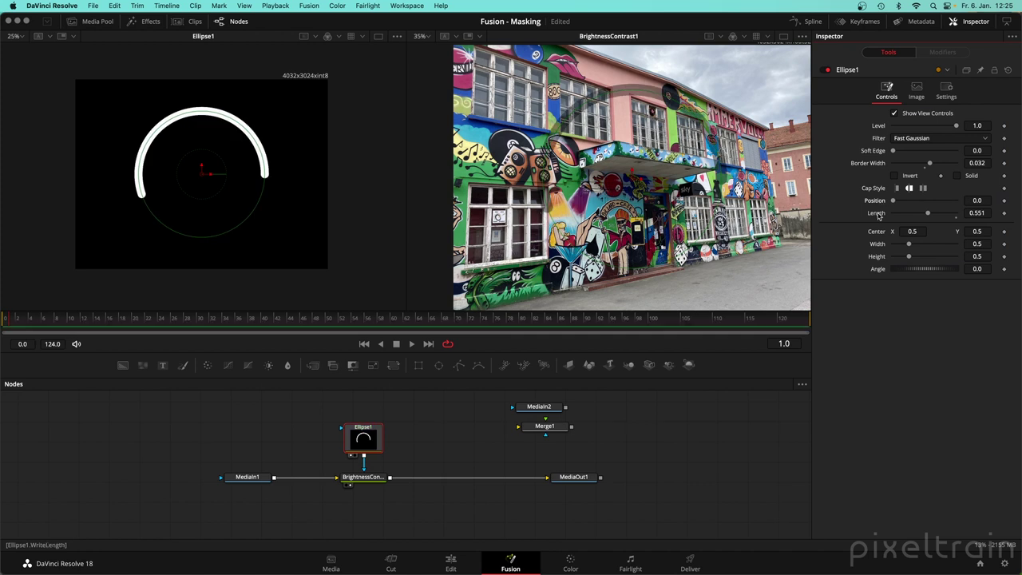
double_click(878, 214)
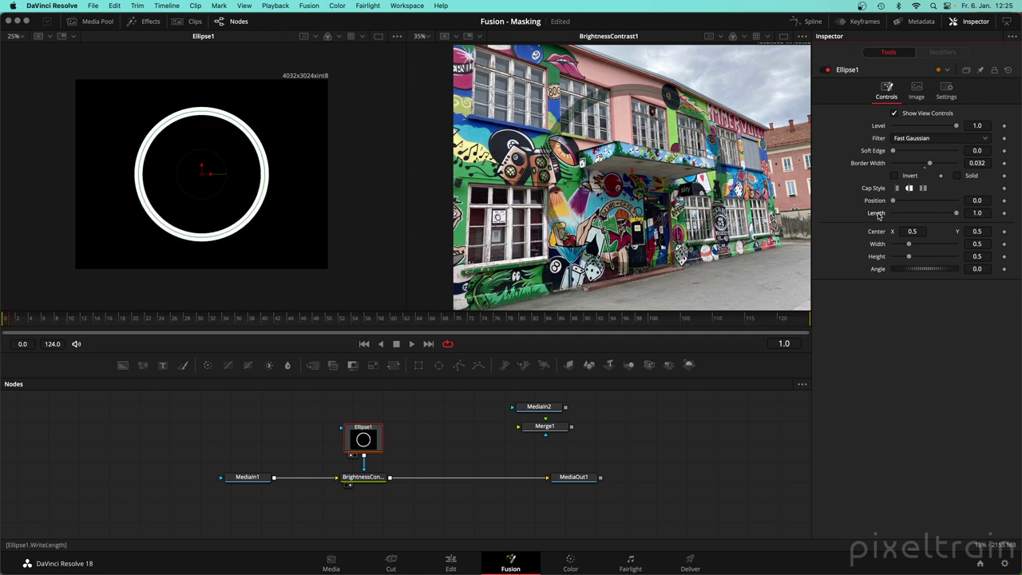
click(958, 175)
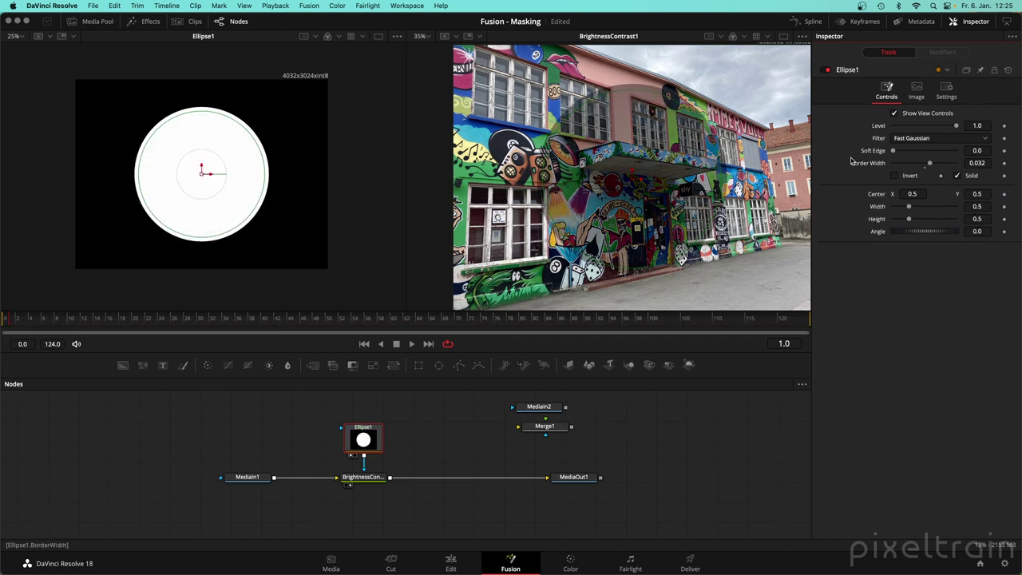
double_click(859, 164)
Shape the Ellipse into an inverted vignette mask with Soft Edge about 0.16, Width about 1.01 and Height about 0.73.
click(895, 176)
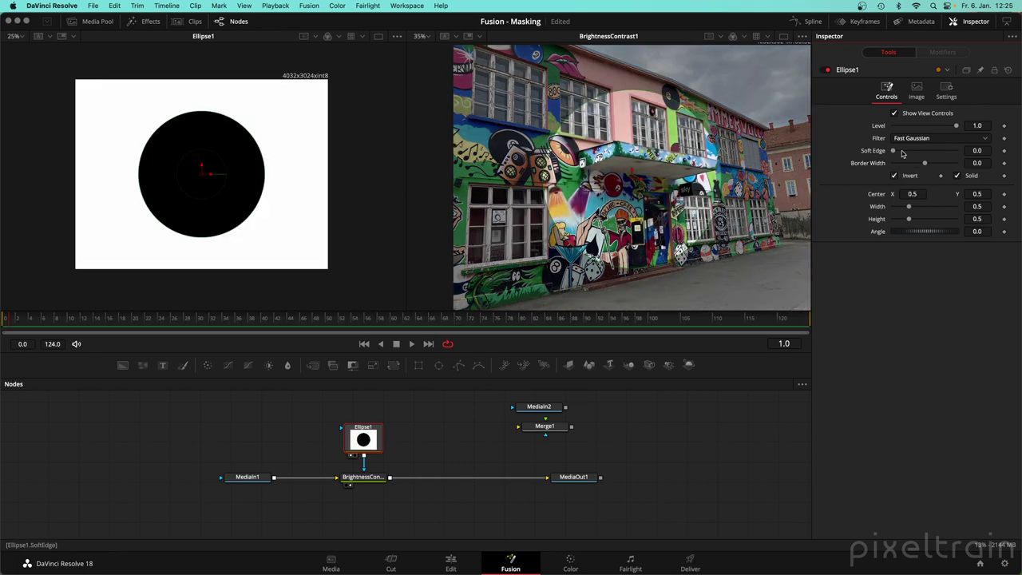
drag(894, 153, 906, 153)
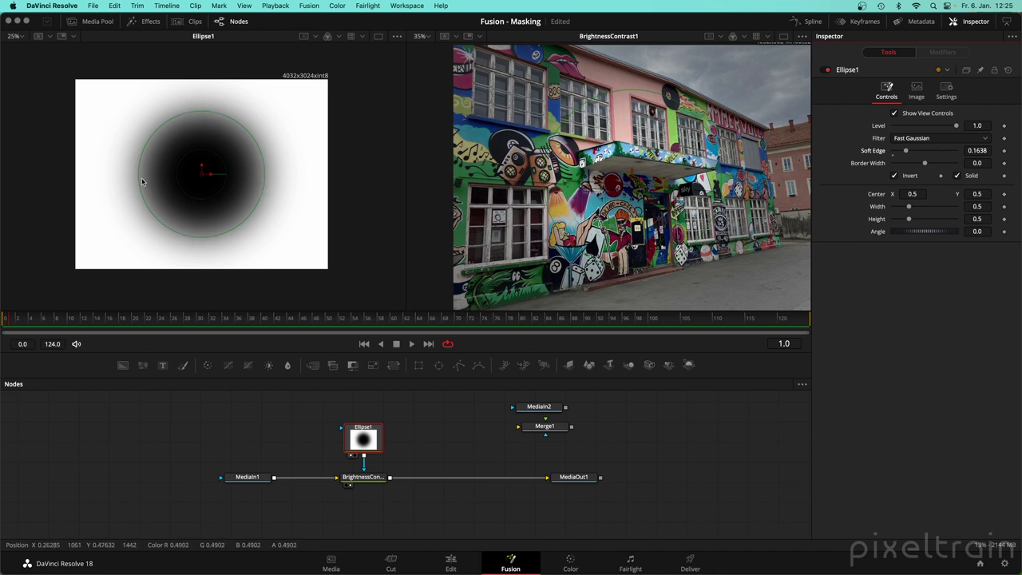
drag(264, 177, 316, 177)
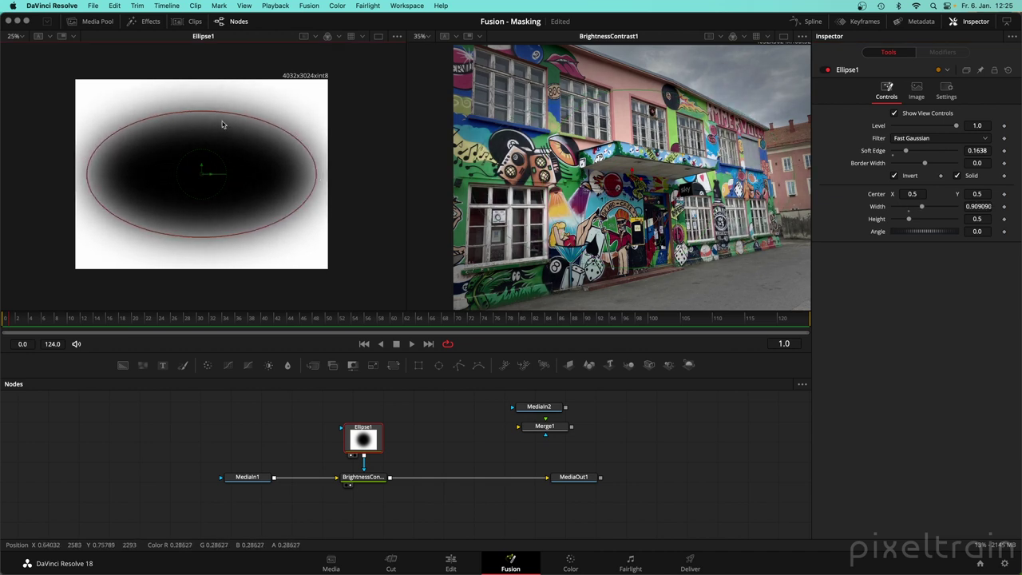
drag(201, 112, 203, 95)
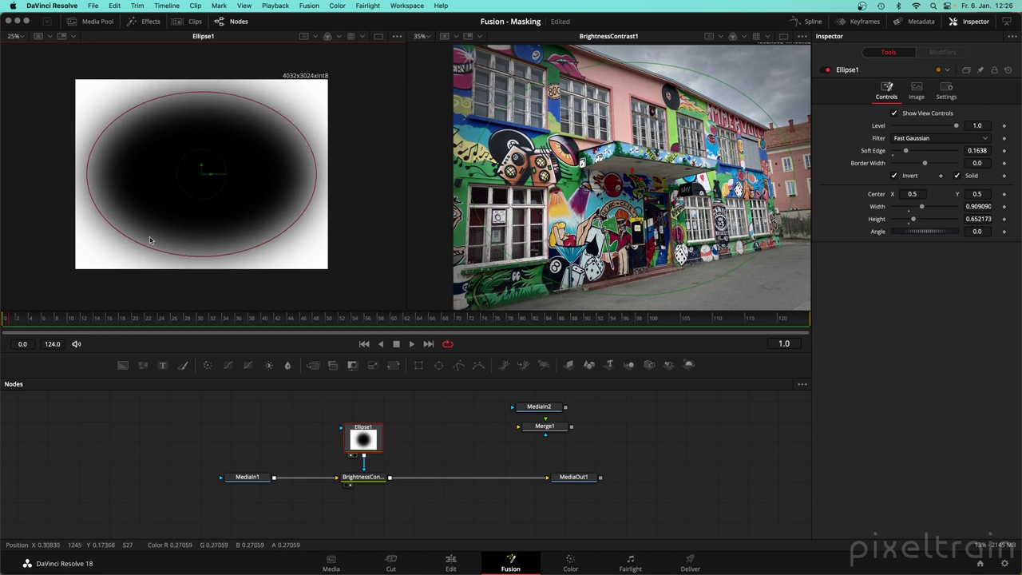
mouse_move(278, 234)
mouse_down()
mouse_move(299, 244)
mouse_move(288, 227)
mouse_move(305, 237)
mouse_move(298, 234)
mouse_up()
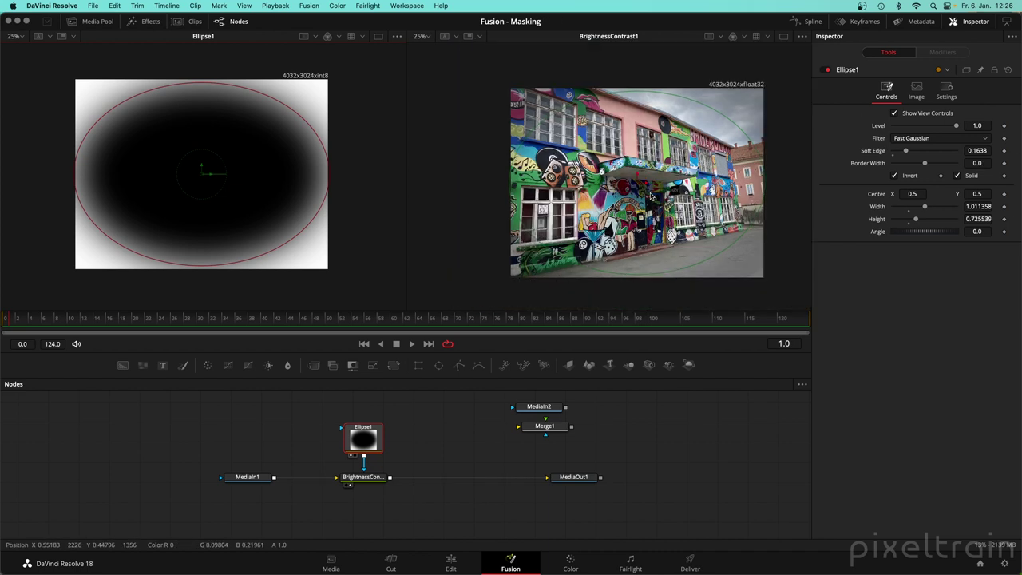
scroll(612, 207, down, 2)
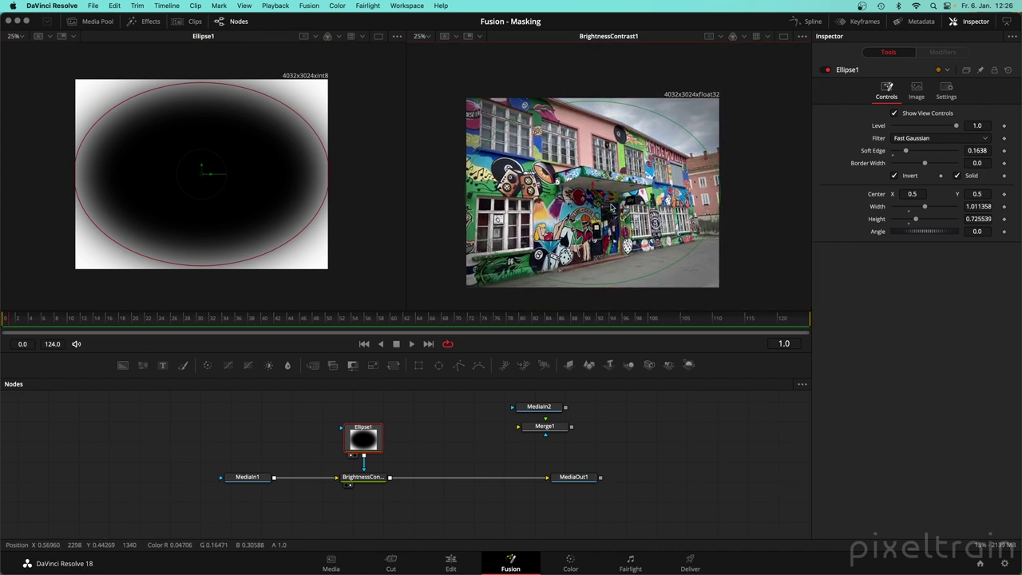
Compare the Ellipse's Frame and None clipping modes, keep None, and return to its shape controls.
click(913, 95)
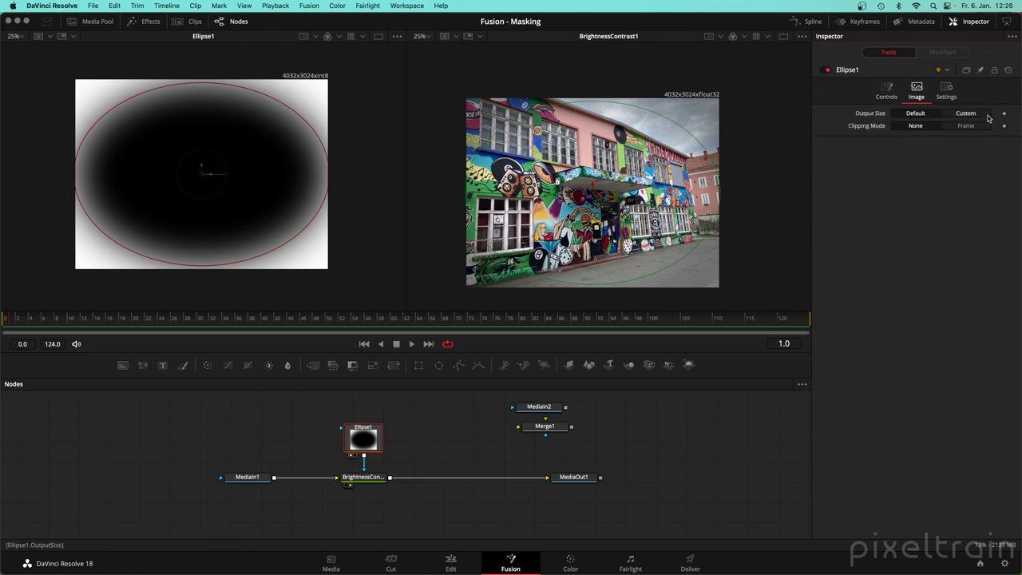
click(962, 126)
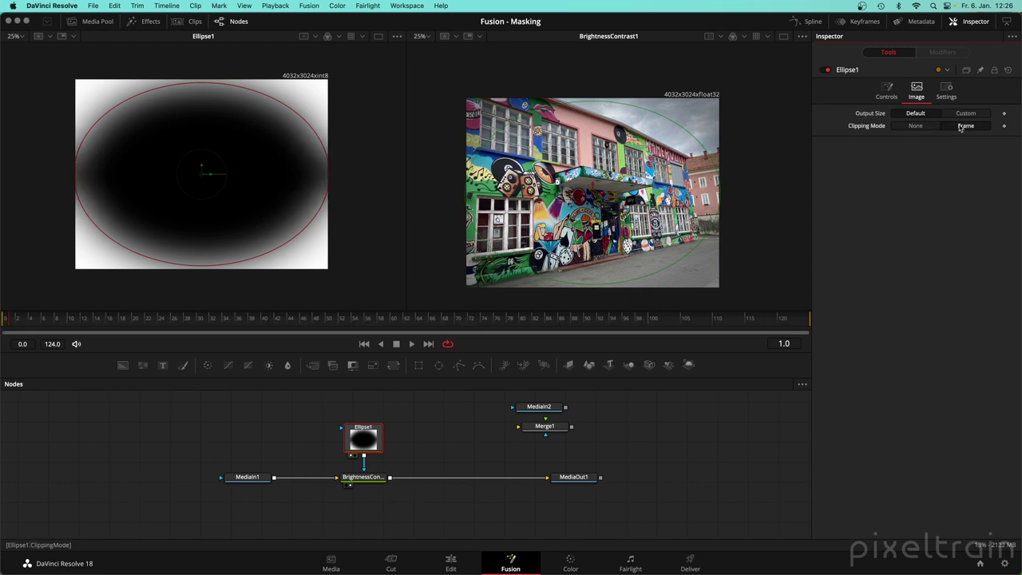
click(919, 127)
click(966, 126)
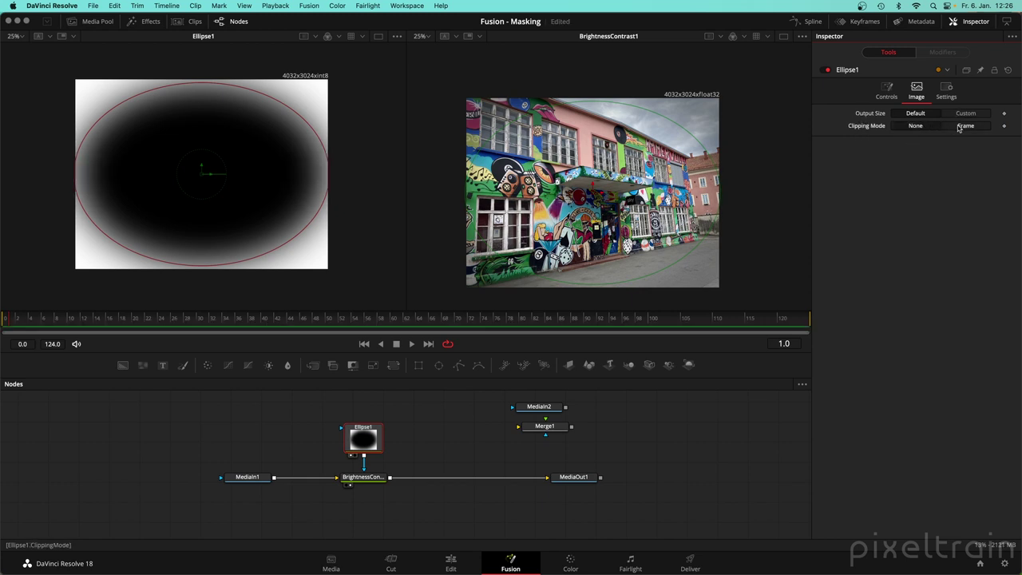
click(936, 127)
click(887, 91)
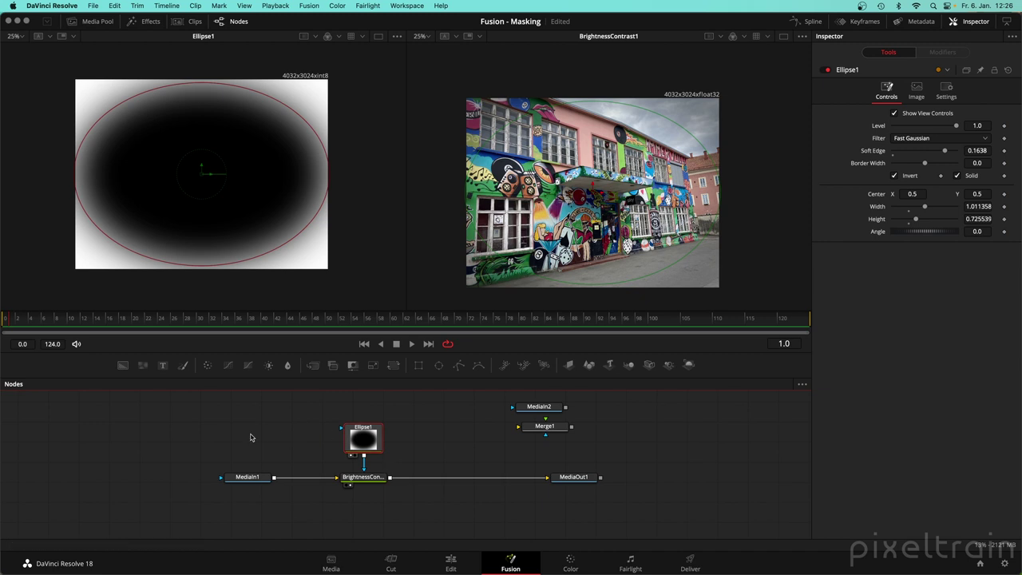
Show MediaIn1 in the second viewer, and open the Effects library at the mask tools.
key(2)
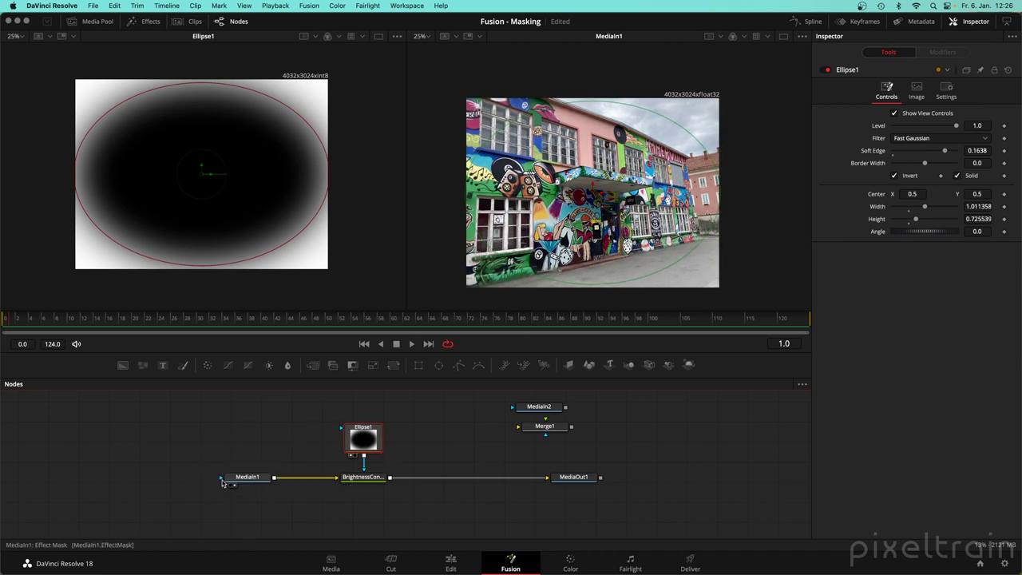
drag(221, 481, 201, 428)
click(202, 428)
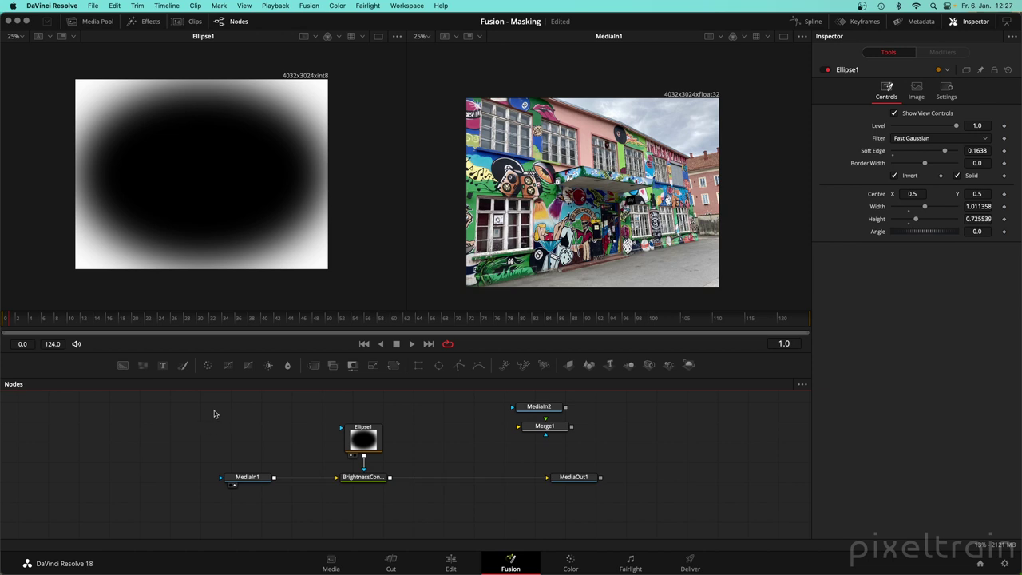
click(144, 21)
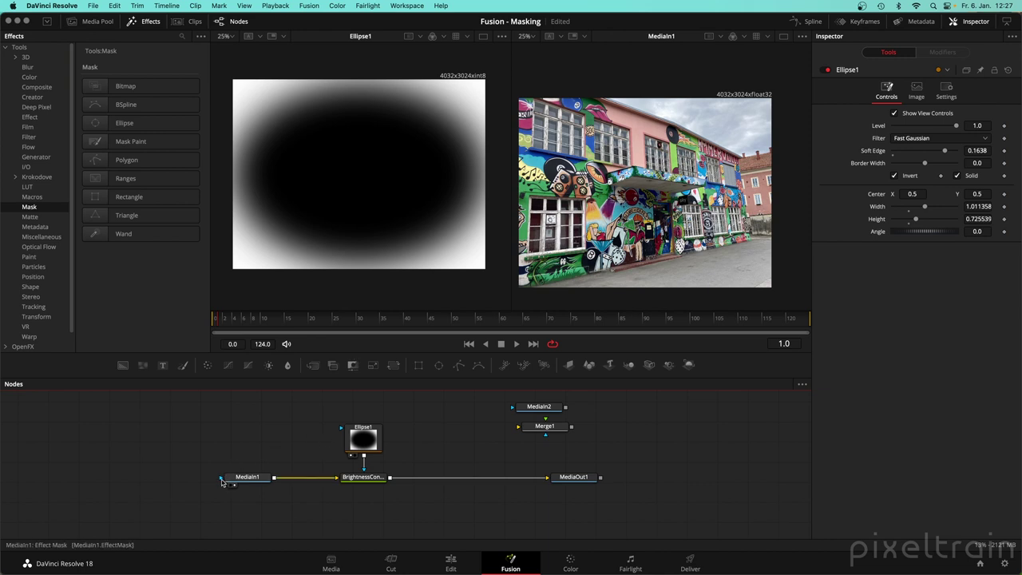
Move Ellipse1 from BrightnessContrast1 to the Effect Mask input of MediaIn1, and turn off the mask's inversion.
drag(376, 441, 181, 434)
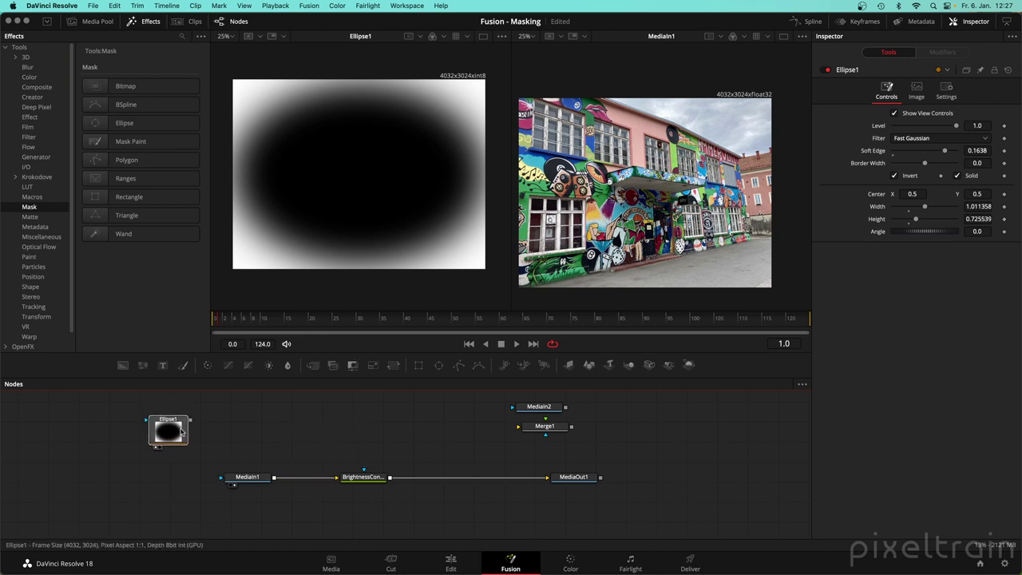
drag(219, 477, 246, 430)
click(248, 478)
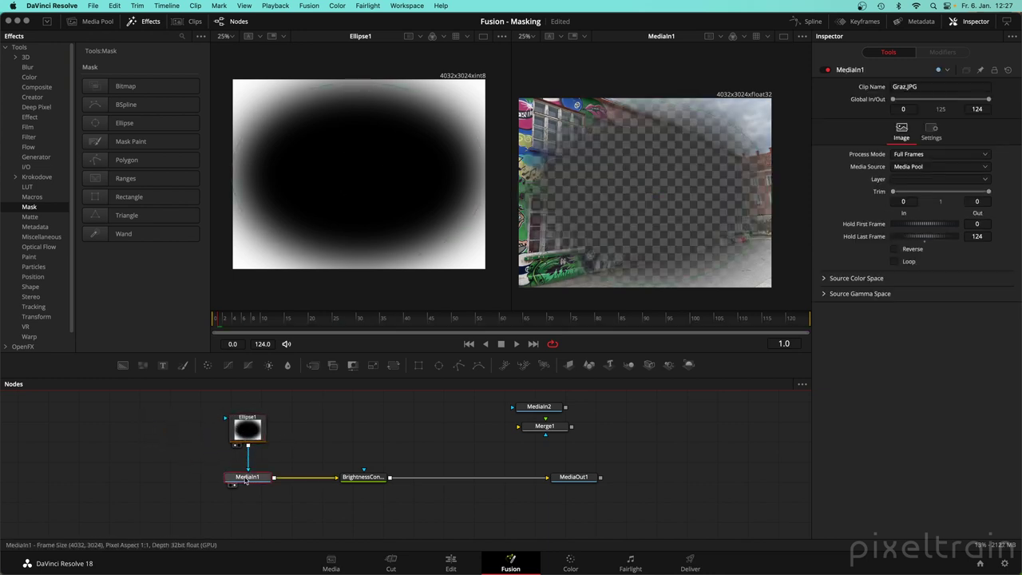
click(247, 430)
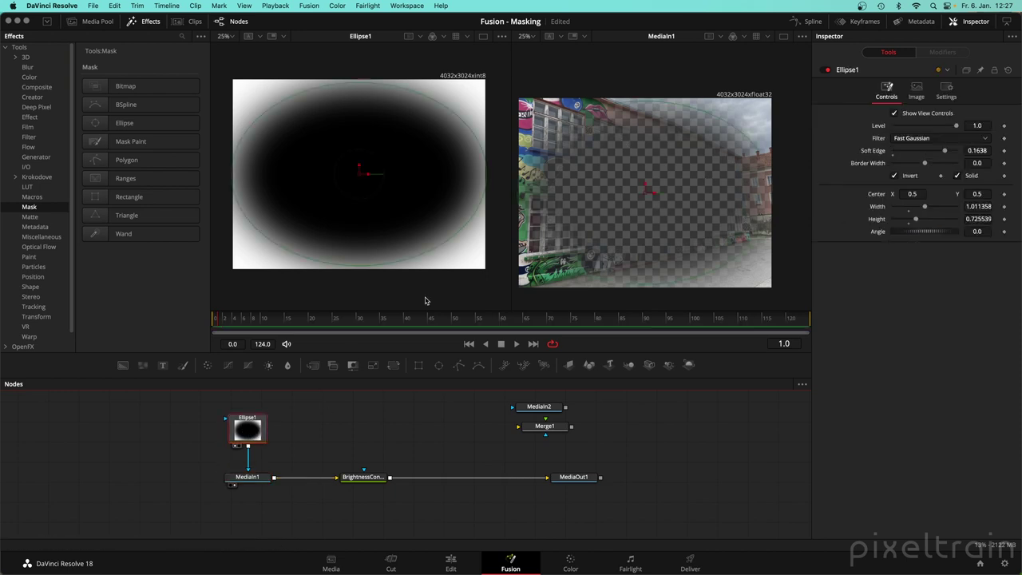
click(896, 175)
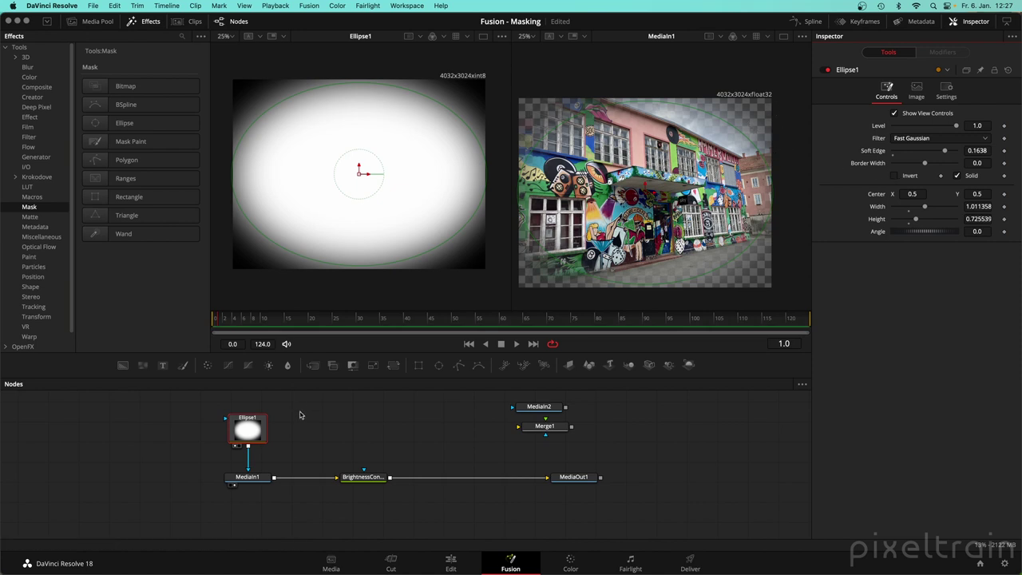
Detach Ellipse1 from MediaIn1 and reconnect it to the Effect Mask input of BrightnessContrast1.
drag(248, 429, 368, 422)
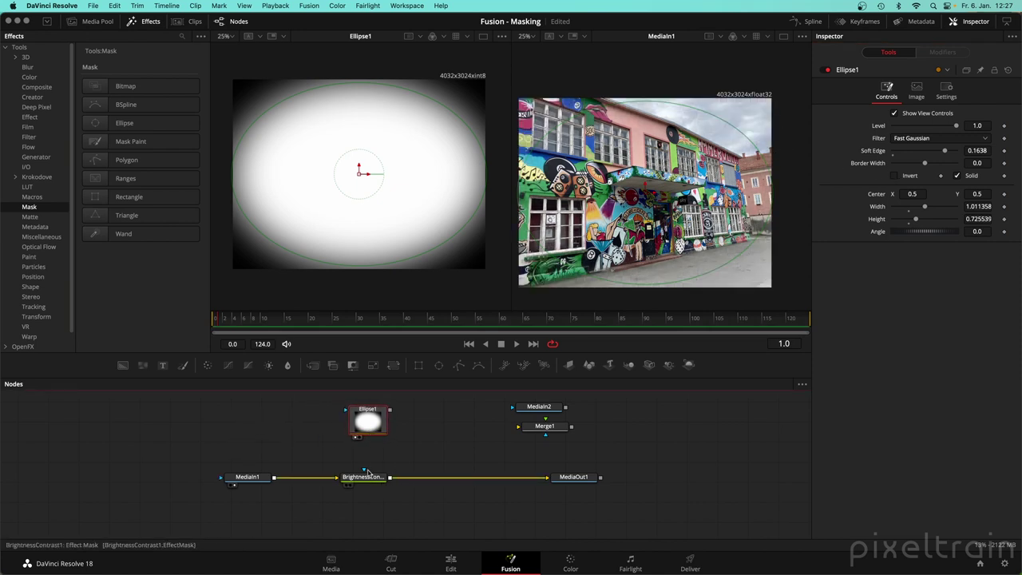
drag(366, 469, 363, 427)
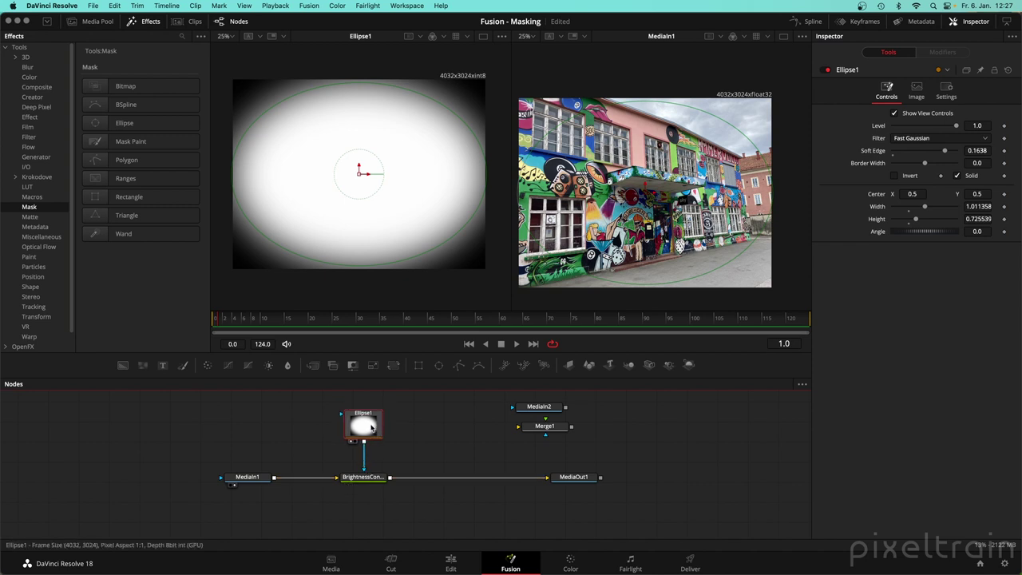
click(256, 465)
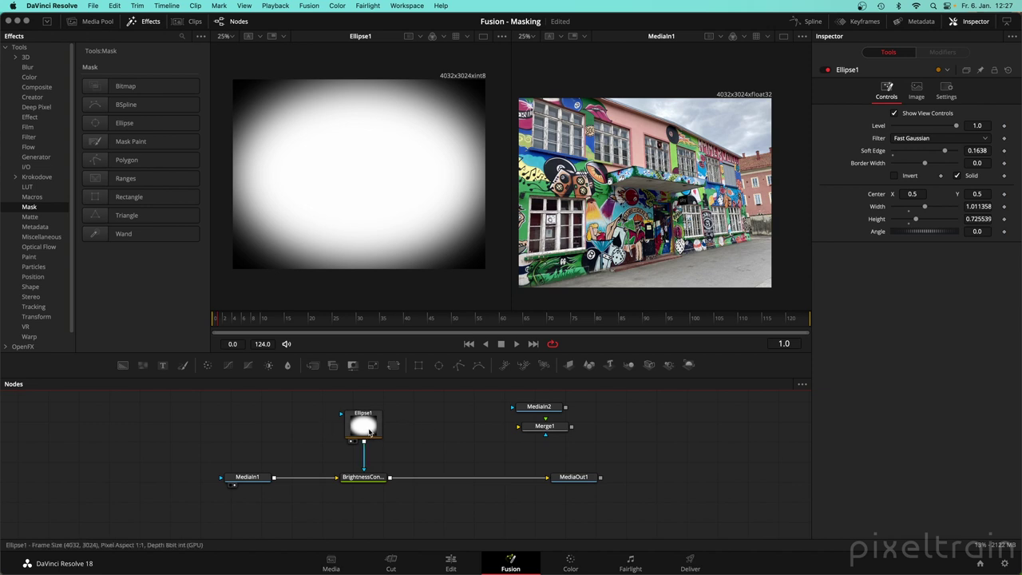
Disconnect Ellipse1 from BrightnessContrast1, and add a Rectangle mask node displayed in the second viewer.
drag(369, 432, 216, 428)
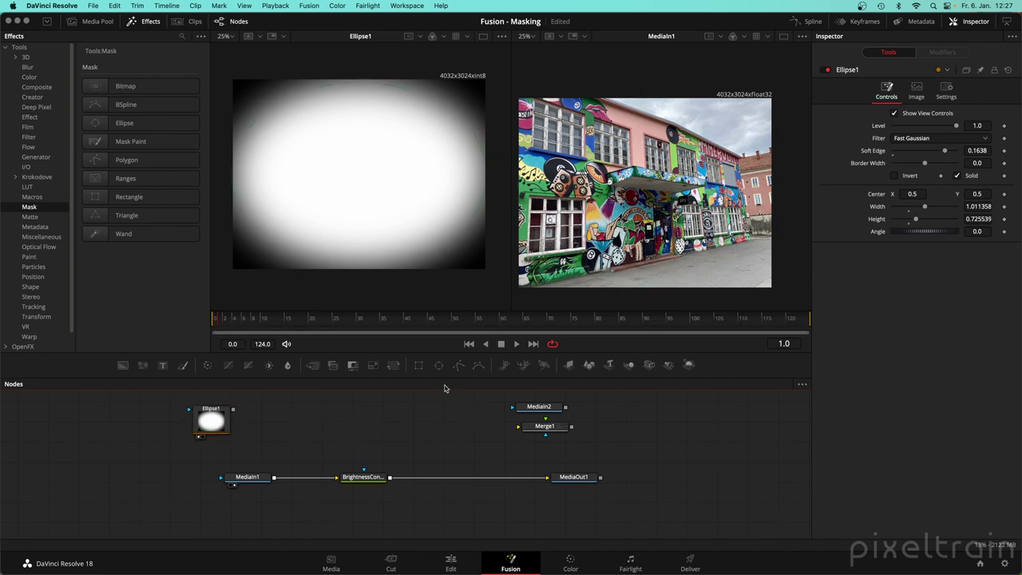
drag(418, 365, 345, 424)
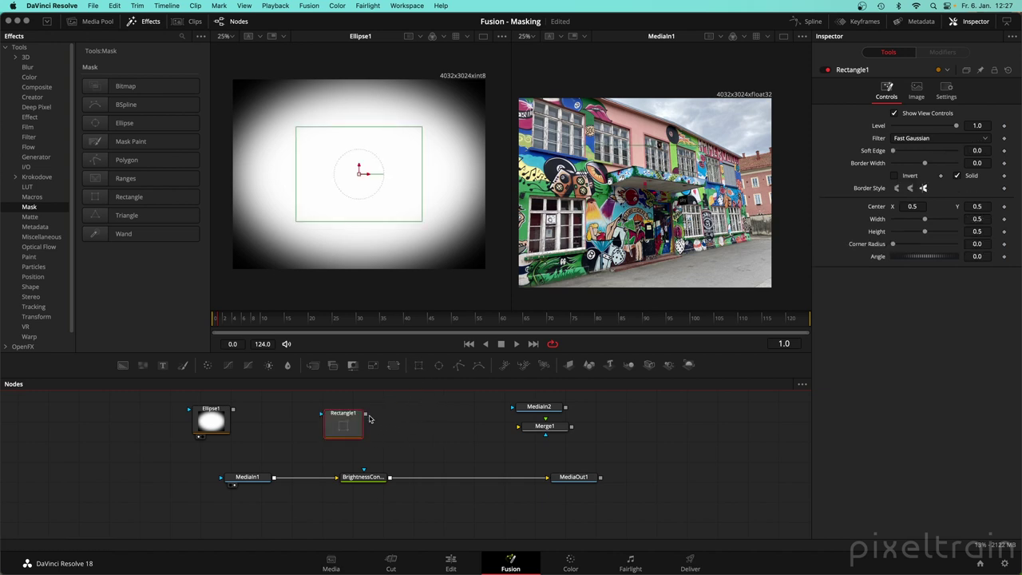
key(2)
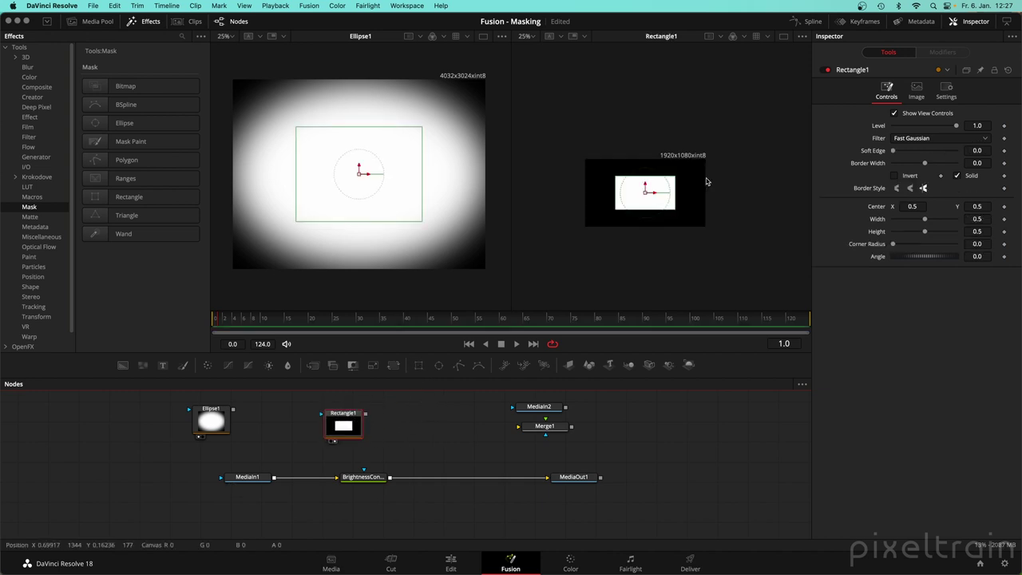
Switch to a single enlarged viewer for Rectangle1, and place its node above BrightnessContrast1.
click(784, 36)
scroll(495, 220, up, 5)
scroll(496, 265, up, 2)
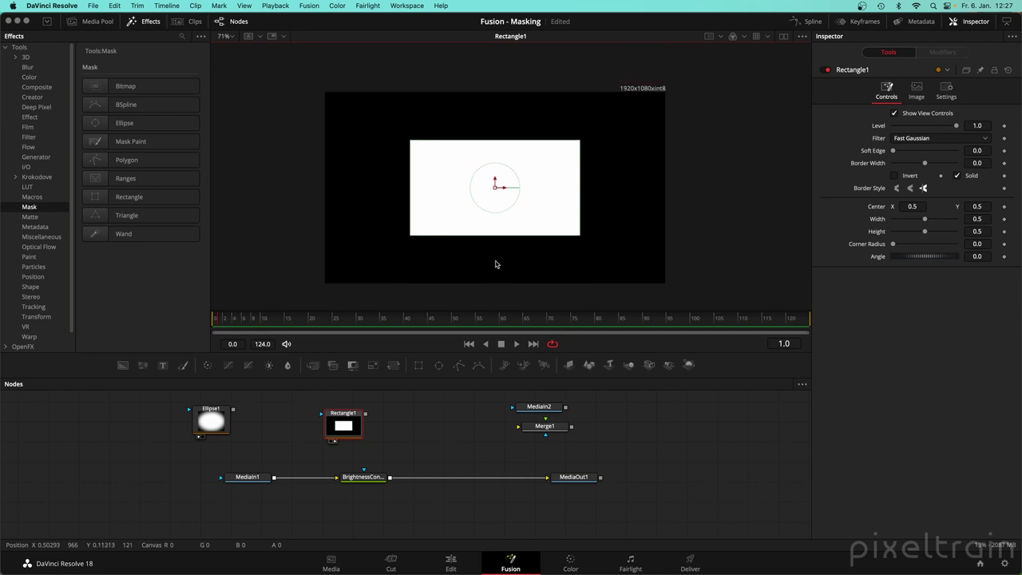
scroll(461, 457, left, 2)
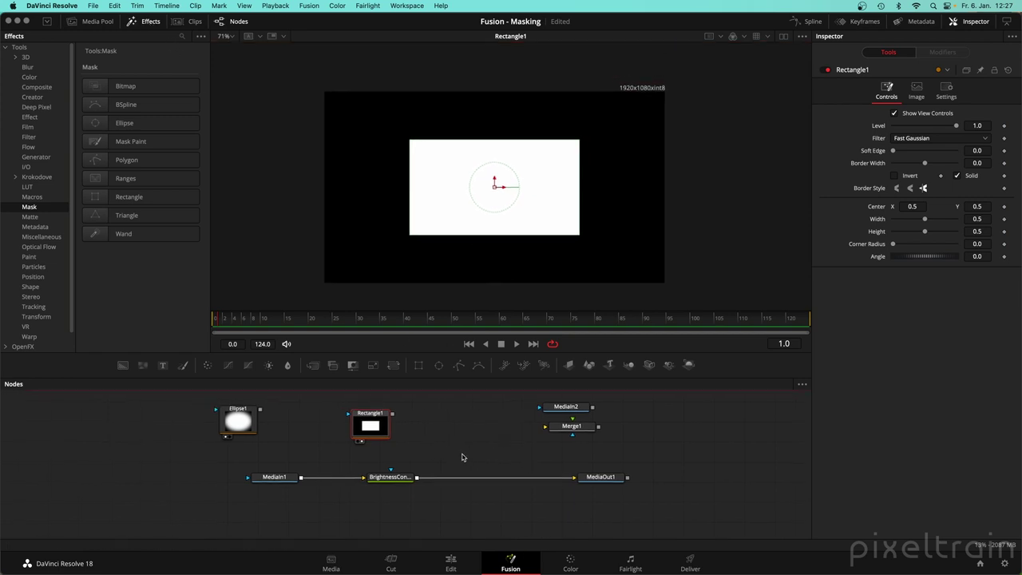
scroll(461, 458, up, 2)
scroll(461, 457, right, 1)
drag(348, 445, 375, 431)
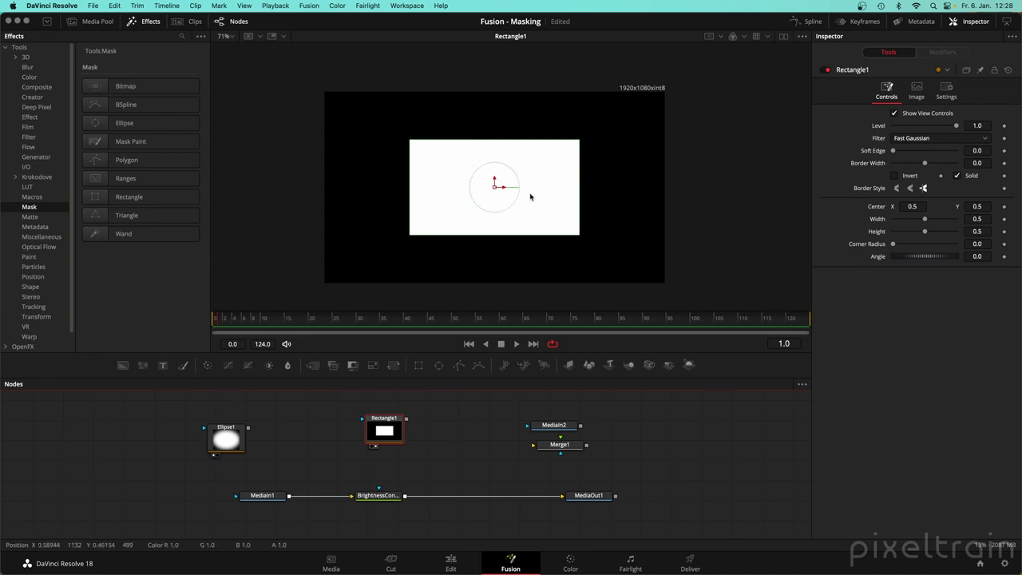
Enlarge the Rectangle mask to about 0.61 in Width and Height, and round its corners with a Corner Radius of about 0.3.
drag(582, 189, 598, 188)
drag(534, 145, 542, 130)
mouse_move(894, 244)
mouse_down()
mouse_move(937, 246)
mouse_move(912, 244)
mouse_up()
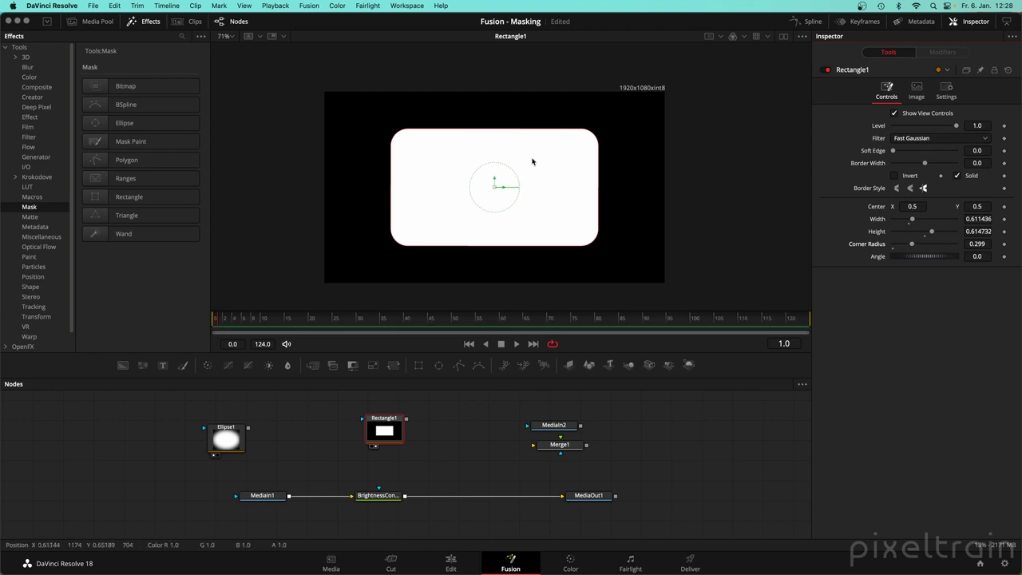
Turn off Solid for the Rectangle mask and set its Border Width to about 0.035 to get a rounded outline.
click(957, 176)
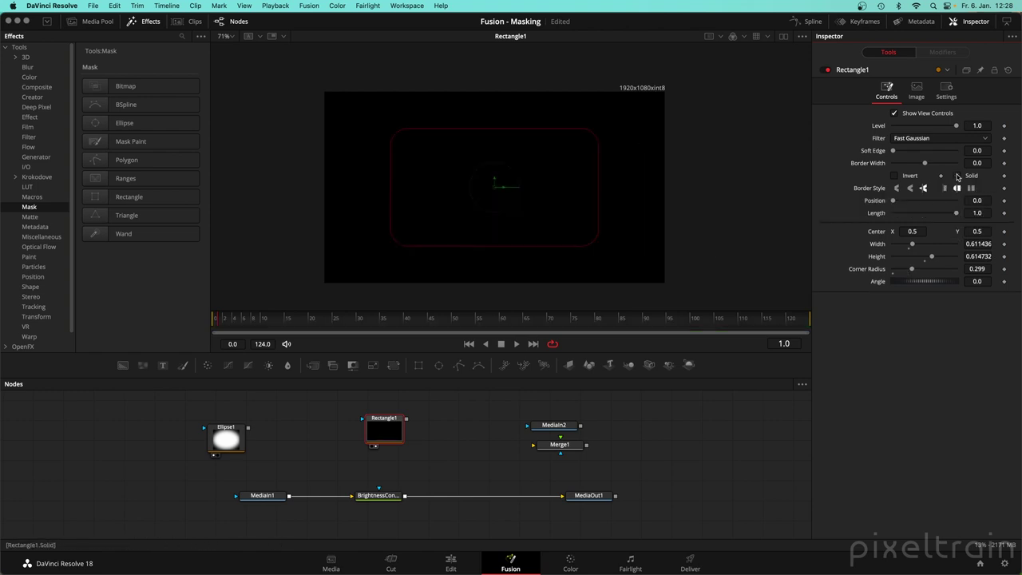
drag(925, 162, 928, 165)
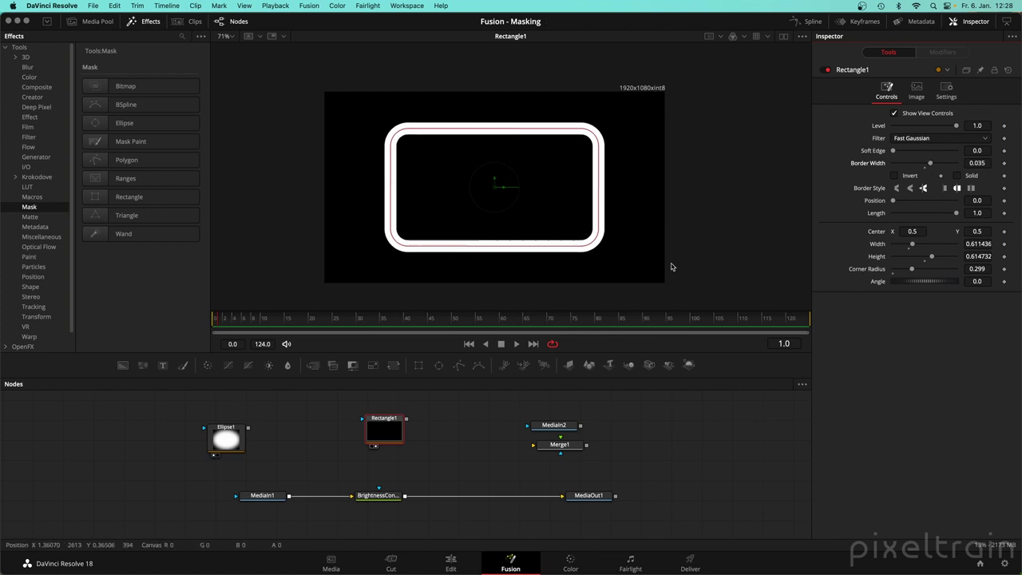
Move the Ellipse1 and Rectangle1 nodes aside, and add a Polygon mask node next to them, shown in the viewer.
drag(239, 443, 133, 430)
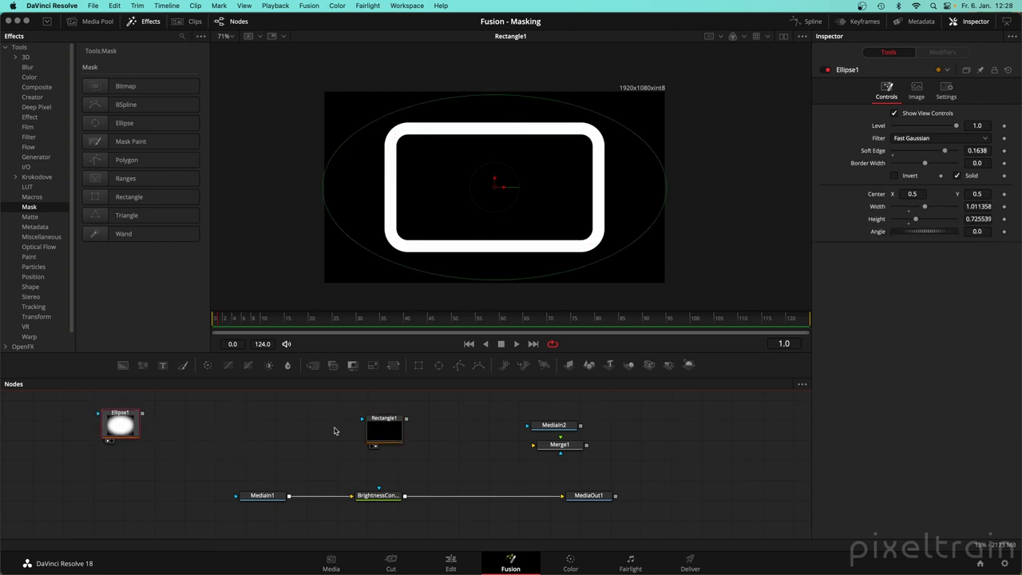
drag(389, 428, 192, 422)
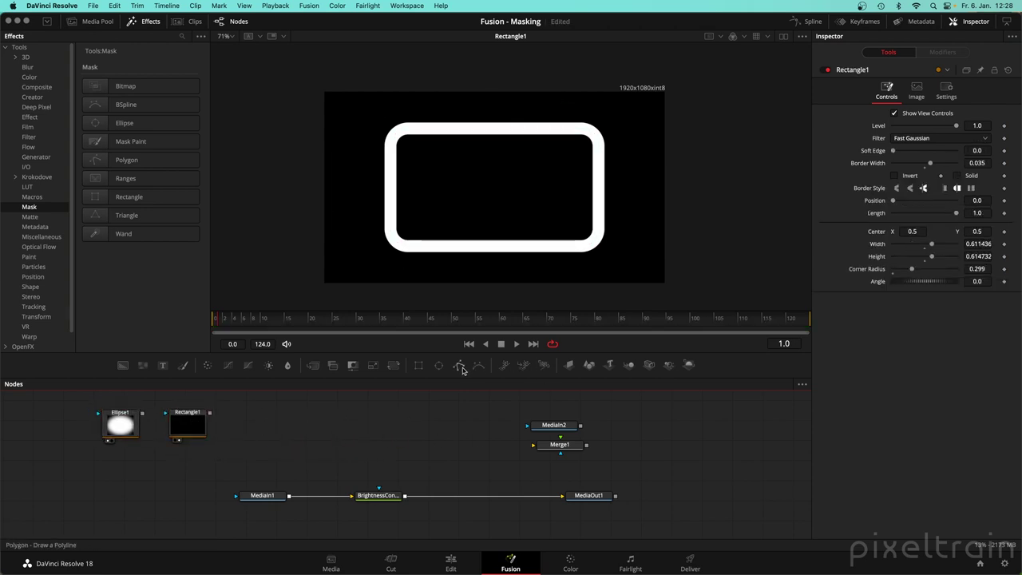
drag(465, 368, 516, 248)
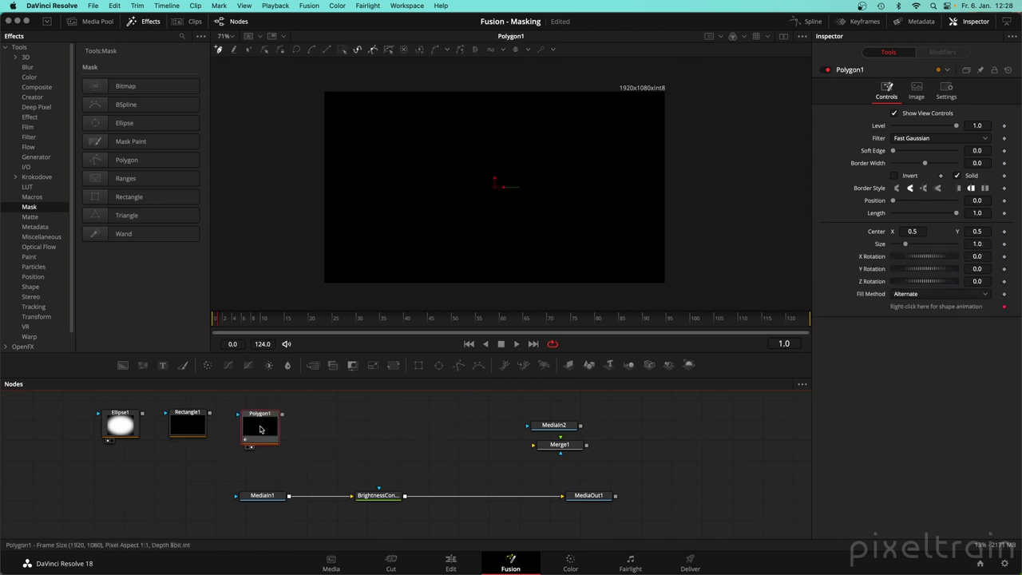
drag(261, 431, 272, 427)
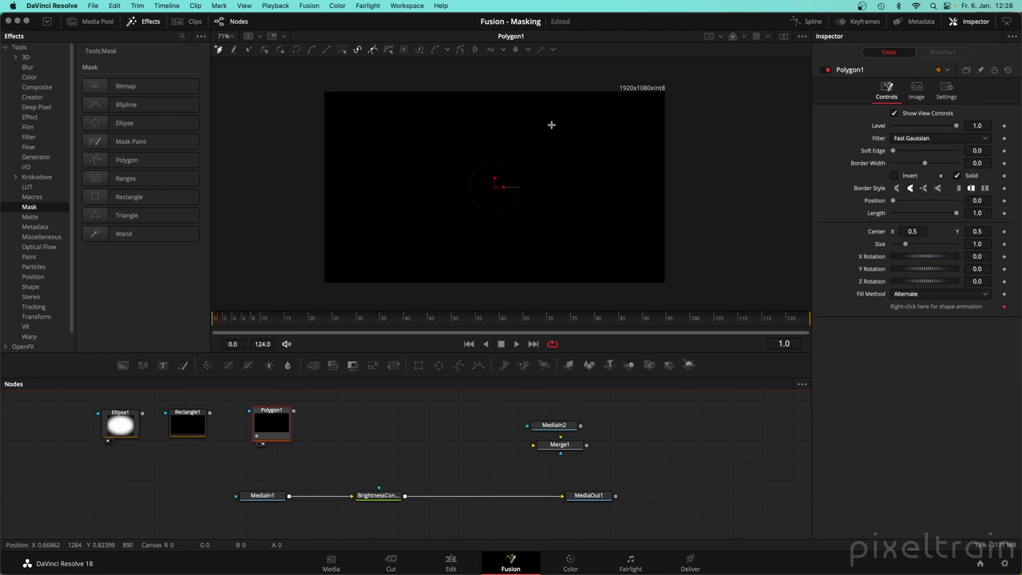
Draw a closed four-point polygon mask at frame 1 with curved left and top points, and reshape the top point with its handles.
drag(221, 325, 262, 324)
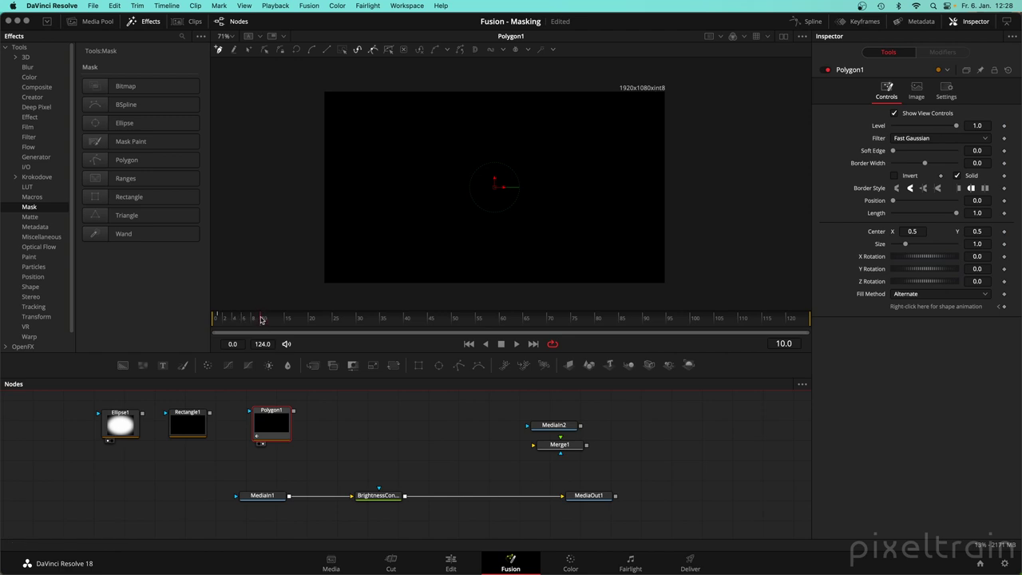
click(218, 317)
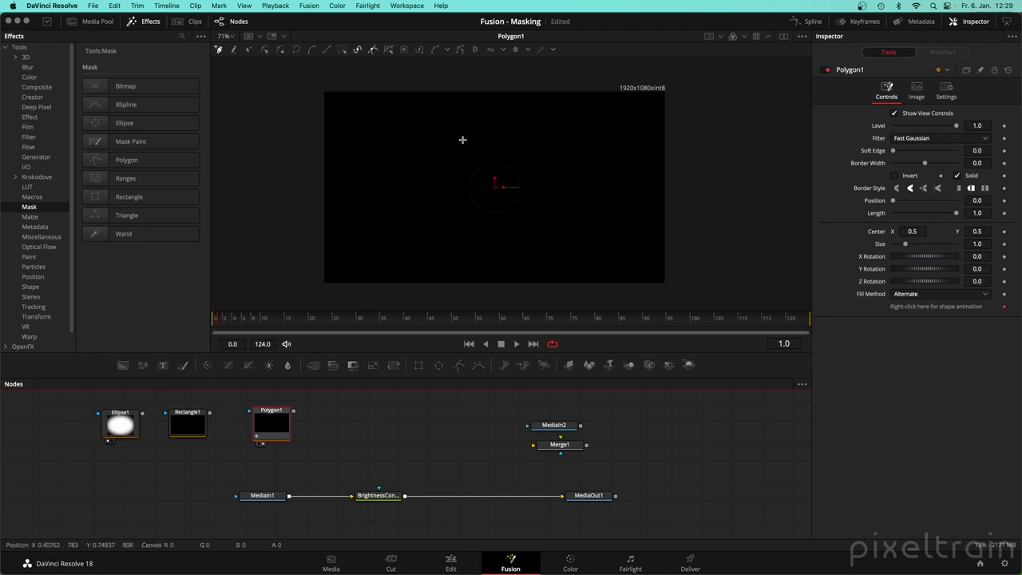
click(502, 122)
click(580, 201)
drag(547, 234, 535, 251)
drag(431, 203, 432, 165)
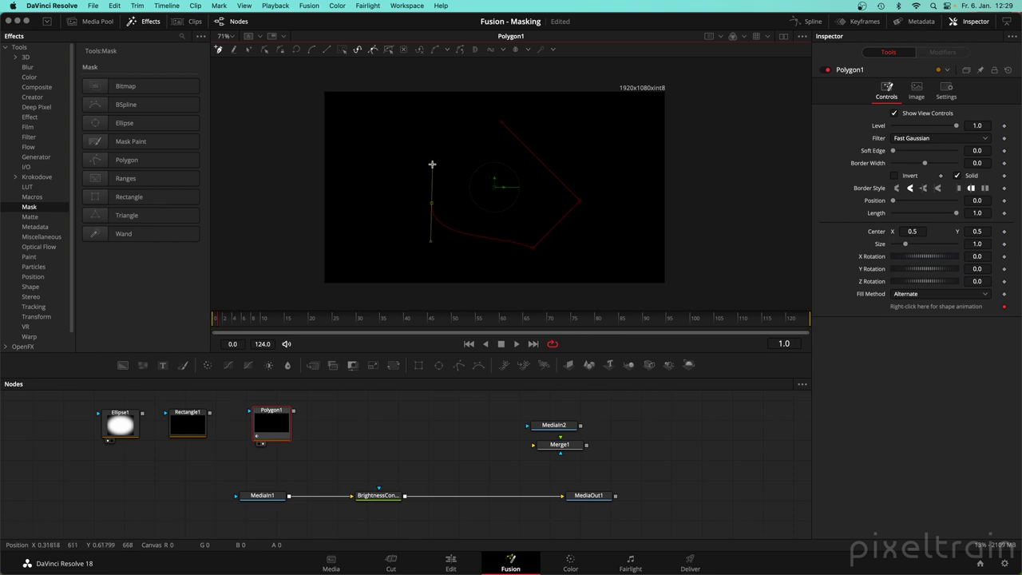
drag(499, 121, 527, 149)
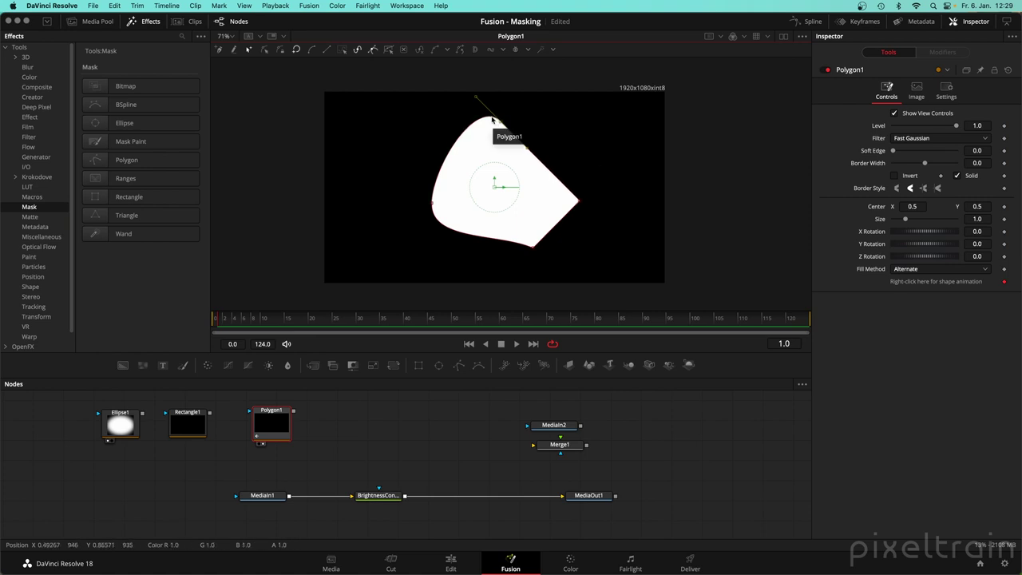
drag(476, 97, 455, 138)
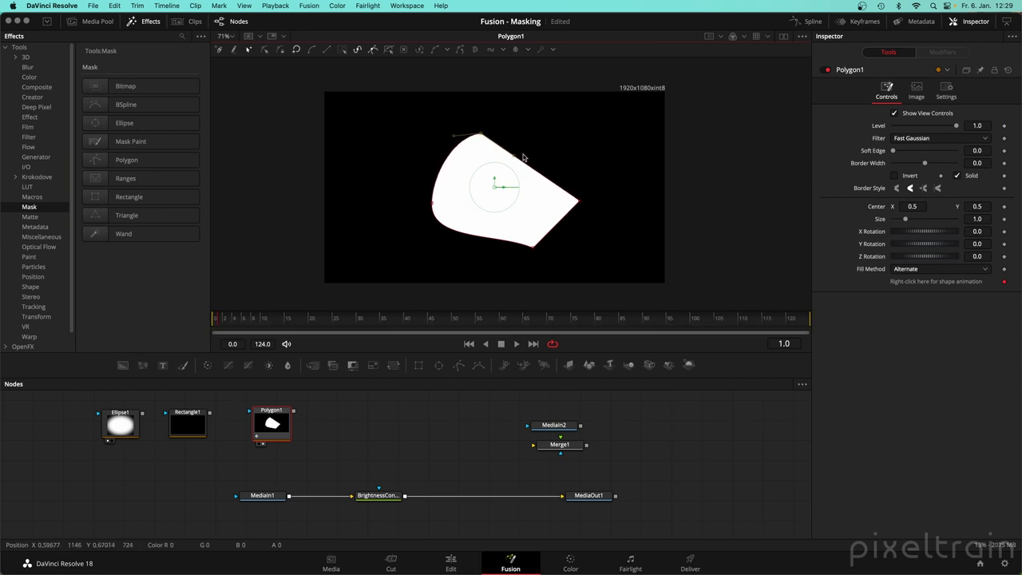
drag(516, 154, 481, 137)
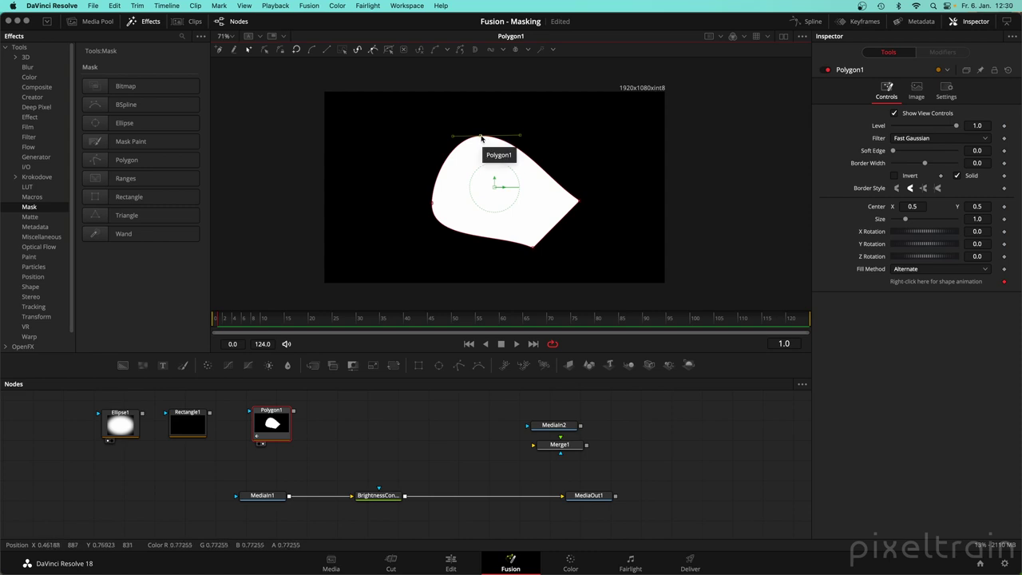
Convert the polygon's curved points to linear corners, and shift its bottom point slightly outward.
key(shift+l)
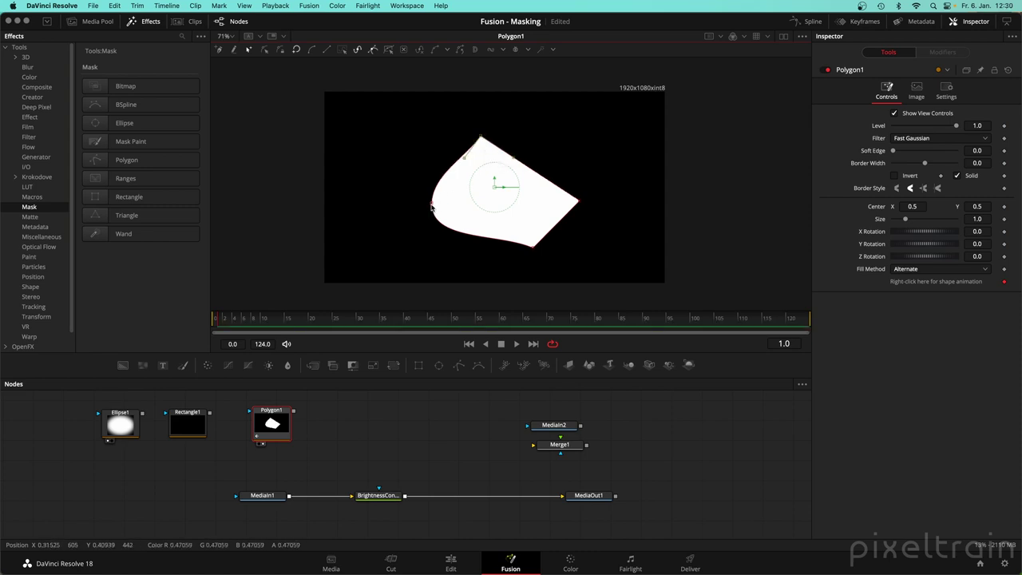
click(433, 203)
key(shift+l)
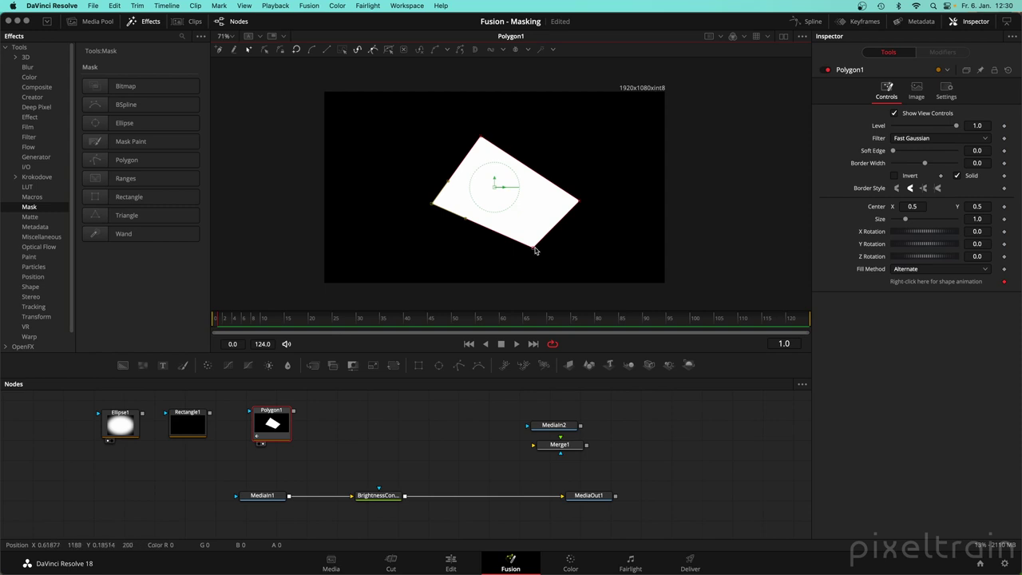
drag(535, 249, 519, 255)
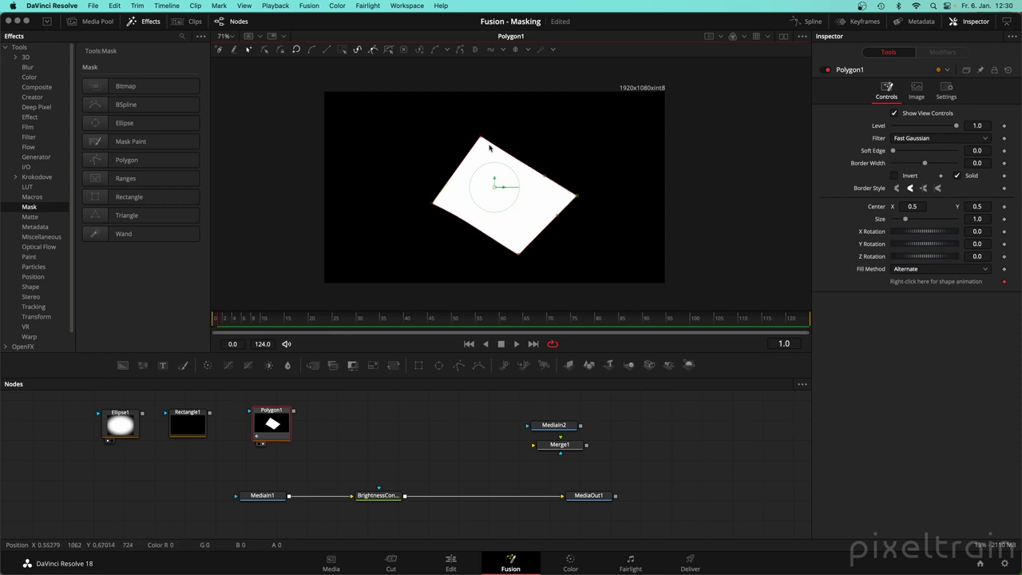
key(shift+l)
click(479, 136)
key(shift+l)
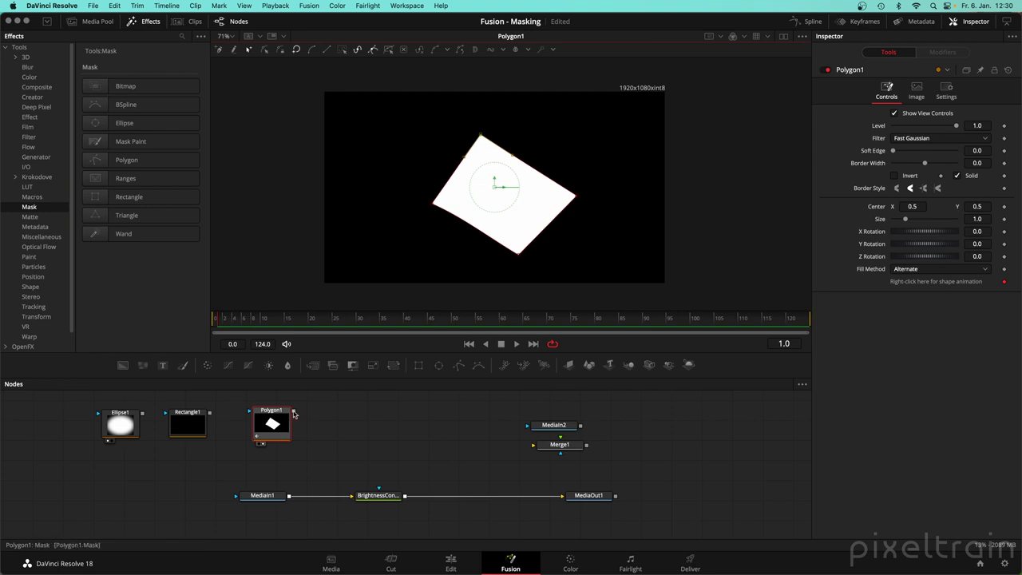
Connect Polygon1 to MediaIn1's Effect Mask input, and show Polygon1 and MediaIn1 side by side in two viewers.
drag(293, 410, 662, 187)
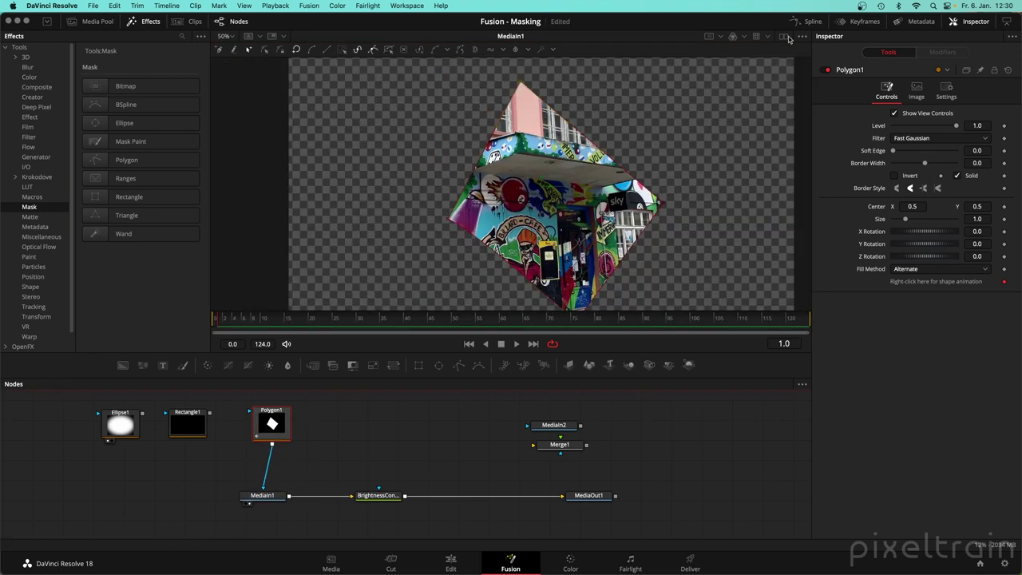
click(786, 36)
drag(272, 423, 389, 188)
scroll(389, 188, up, 2)
scroll(649, 185, down, 3)
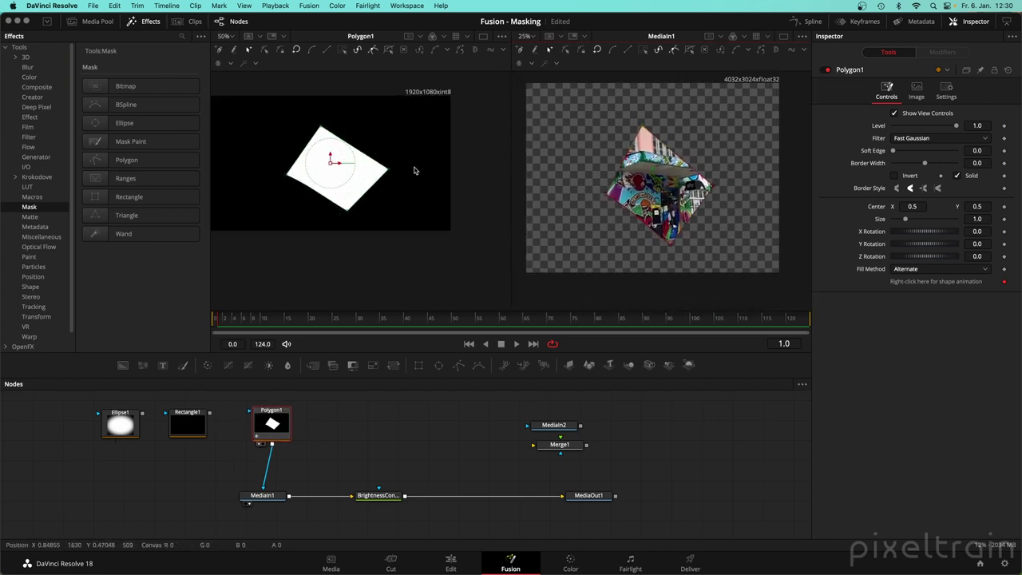
scroll(413, 170, up, 1)
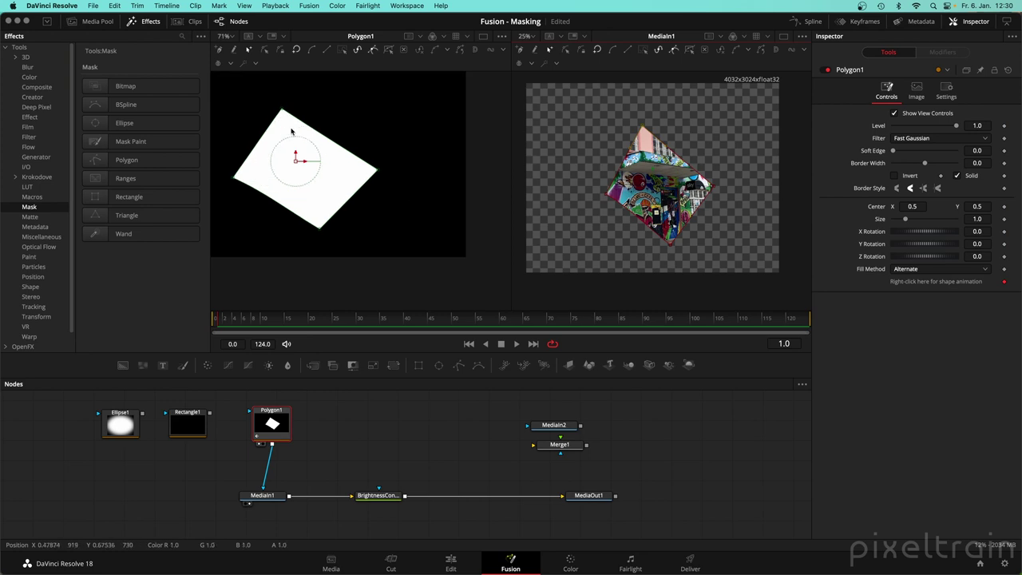
Animate the polygon's shape by moving its right corner inward at frame 10, and scrub back to frame 1.
drag(223, 322, 263, 323)
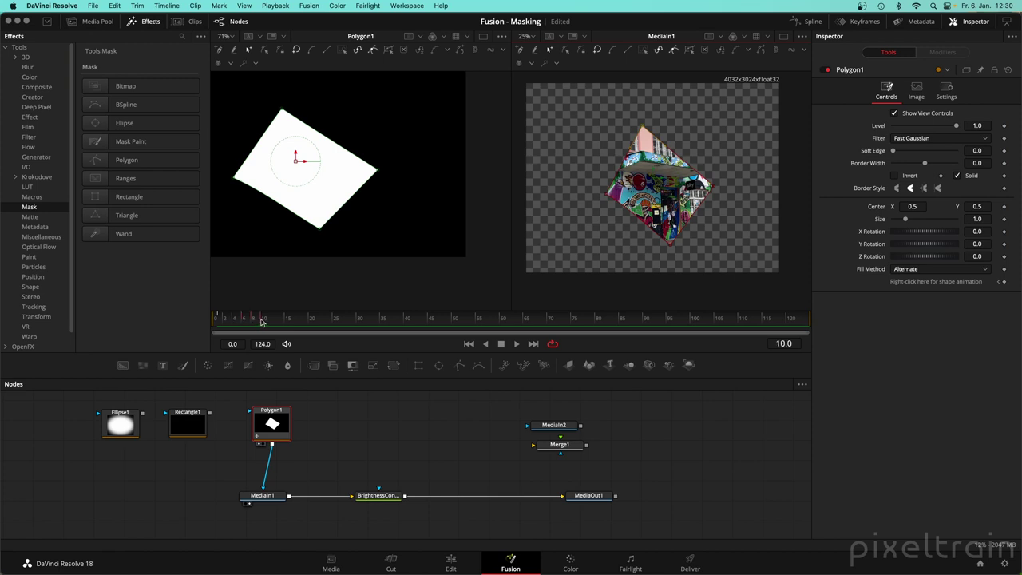
scroll(376, 171, up, 2)
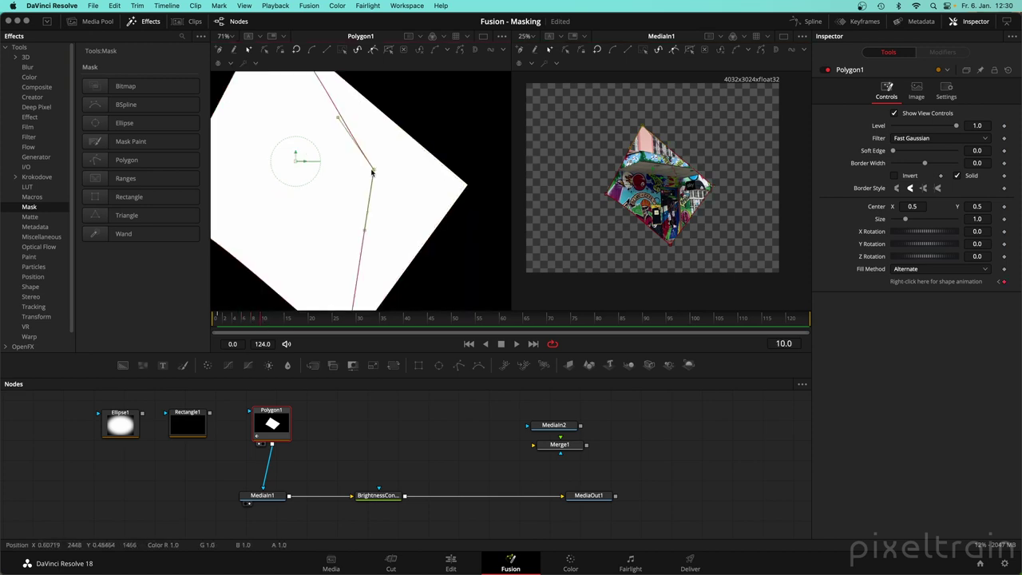
drag(376, 171, 366, 165)
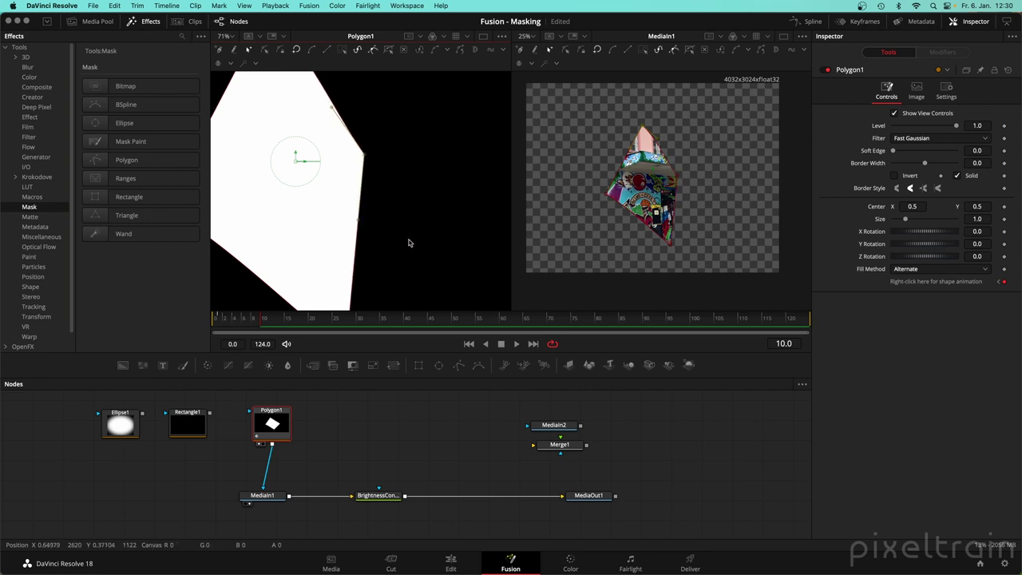
scroll(408, 241, down, 2)
scroll(408, 241, down, 2)
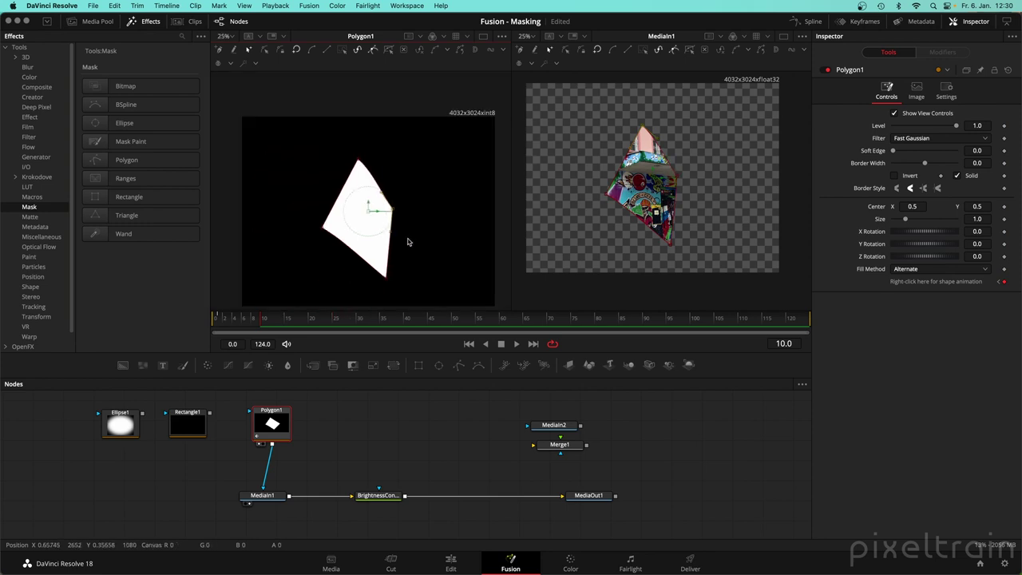
drag(261, 321, 220, 322)
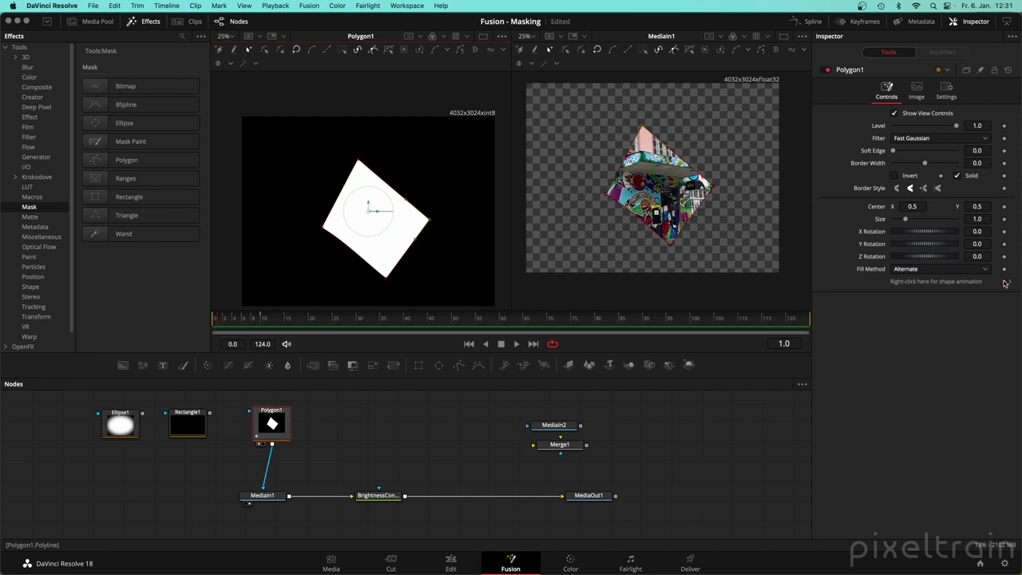
Delete Polygon1, and add a new Polygon mask node with the playhead at frame 0.
key(Delete)
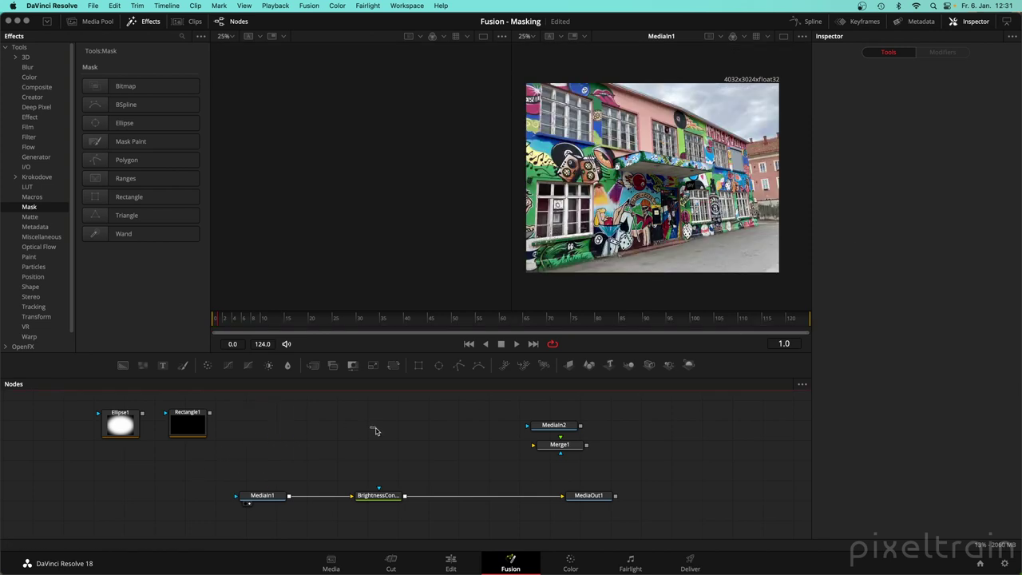
click(469, 343)
drag(459, 365, 275, 424)
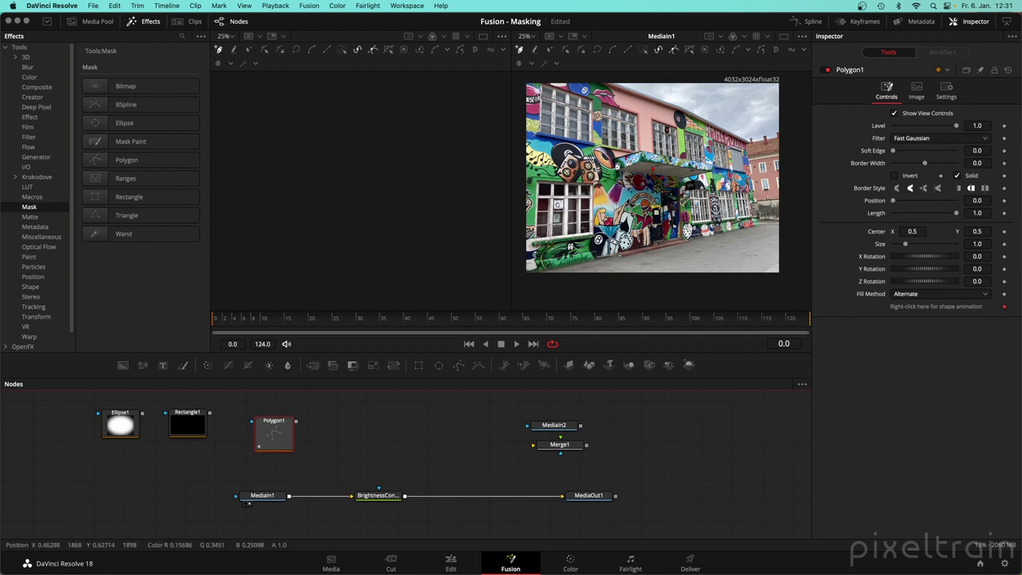
Draw a polygon around the painted canopy edge above the entrance in the MediaIn1 image, and connect it to MediaIn1's Effect Mask input.
scroll(584, 165, up, 1)
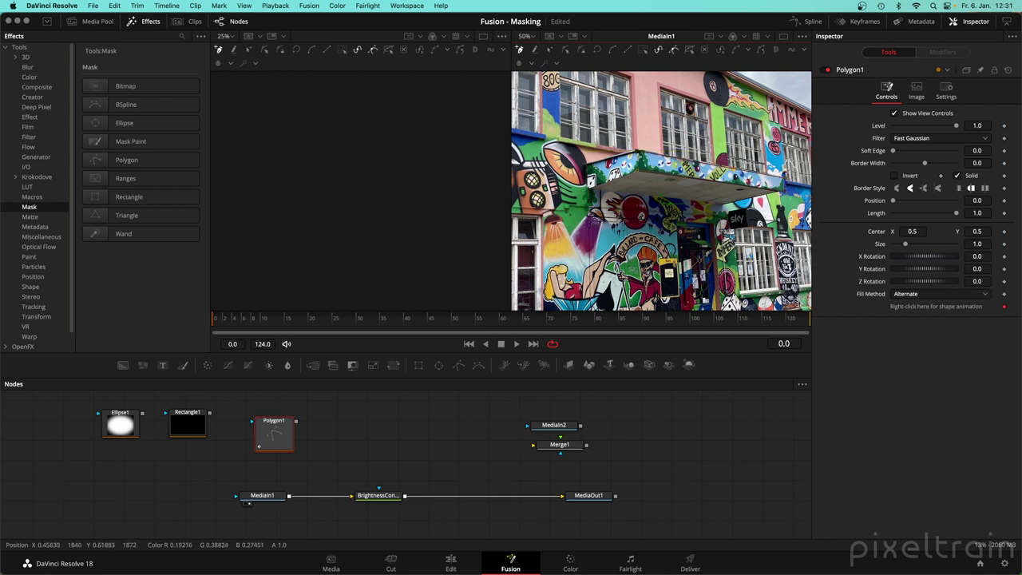
click(679, 175)
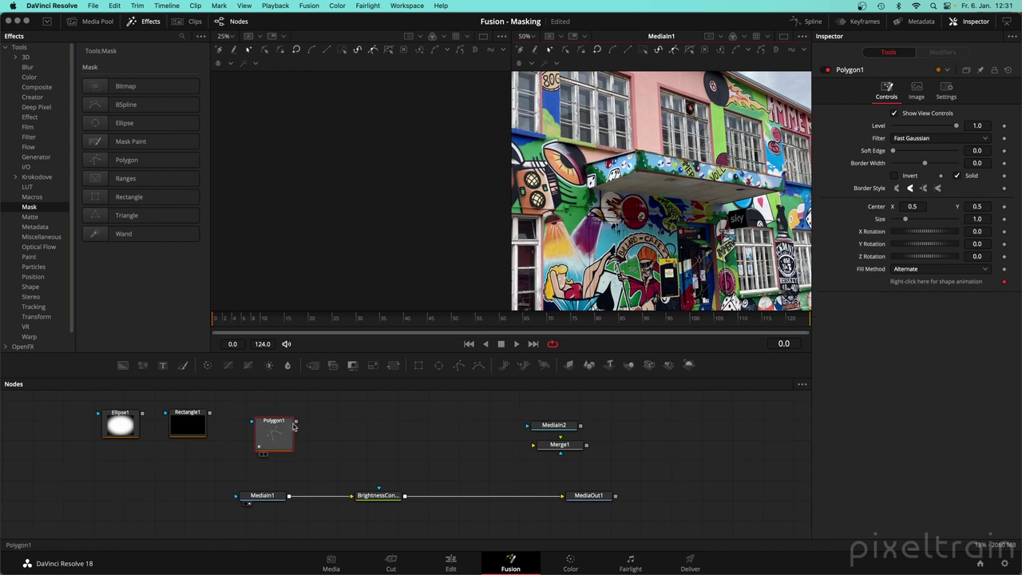
drag(296, 421, 236, 497)
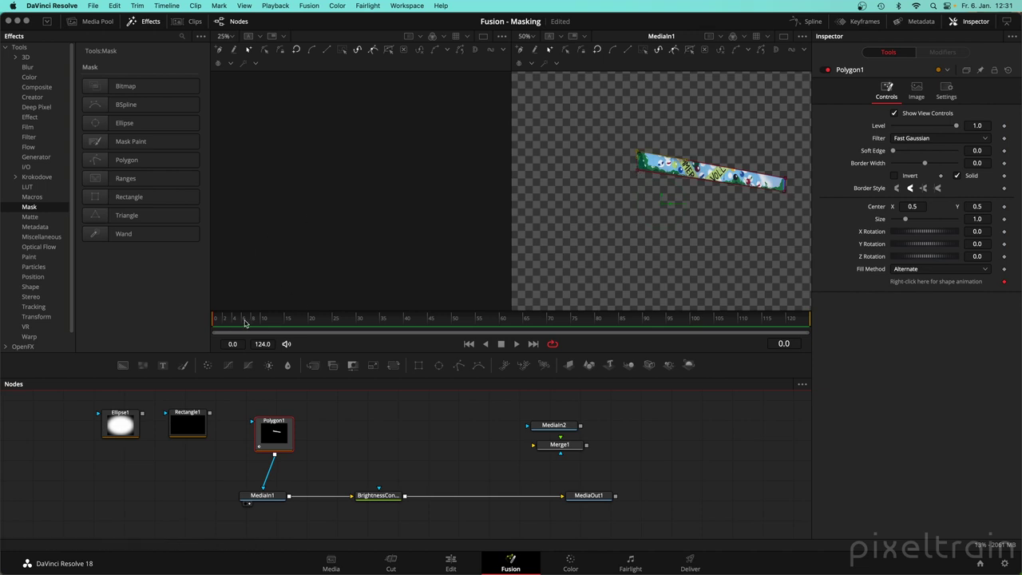
Keyframe the mask shape at frame 6 by nudging the polygon's left corners slightly outward, and scrub over the change.
drag(223, 321, 245, 321)
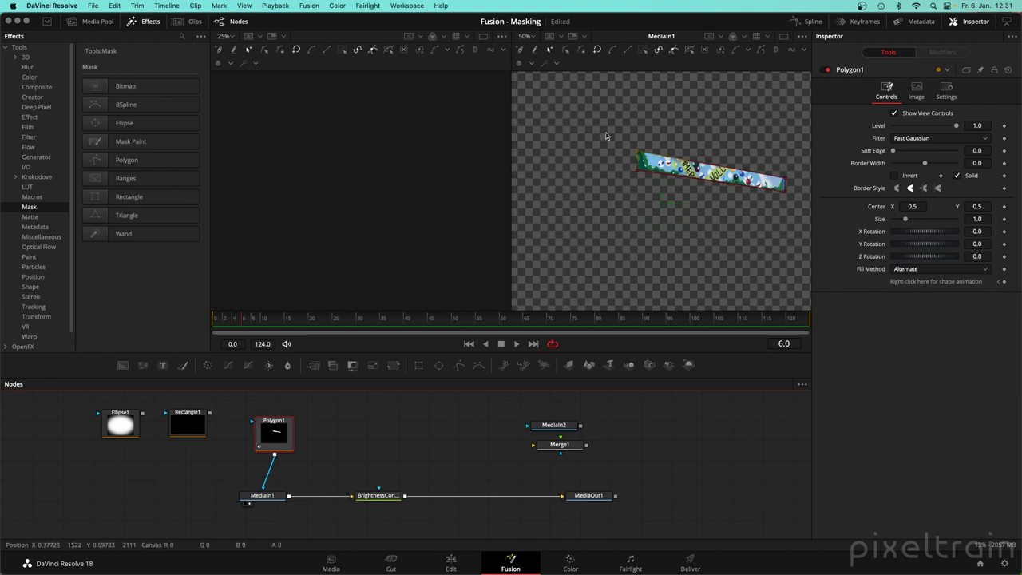
scroll(670, 220, up, 5)
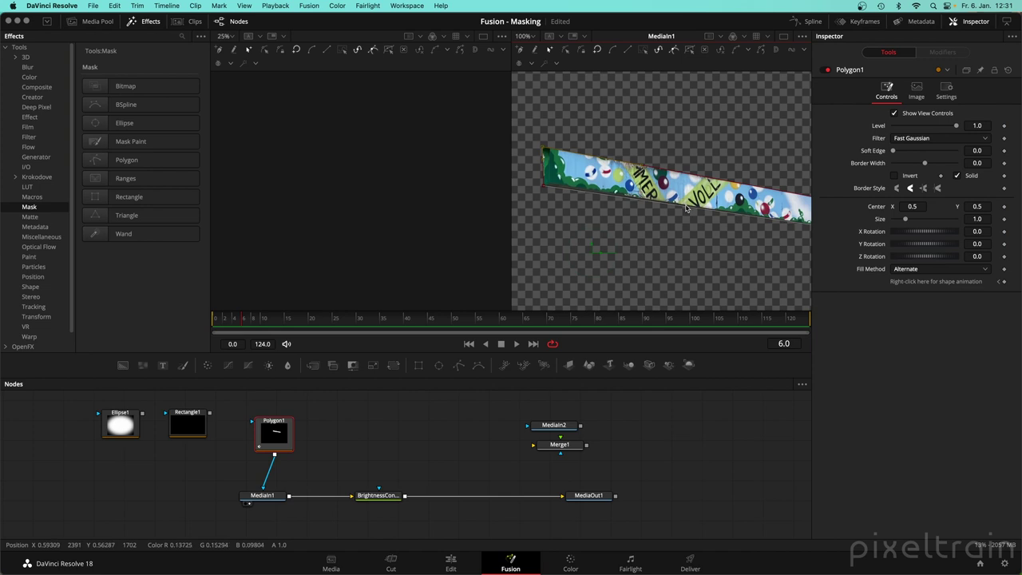
mouse_move(543, 188)
mouse_down()
mouse_move(529, 190)
mouse_move(539, 189)
mouse_up()
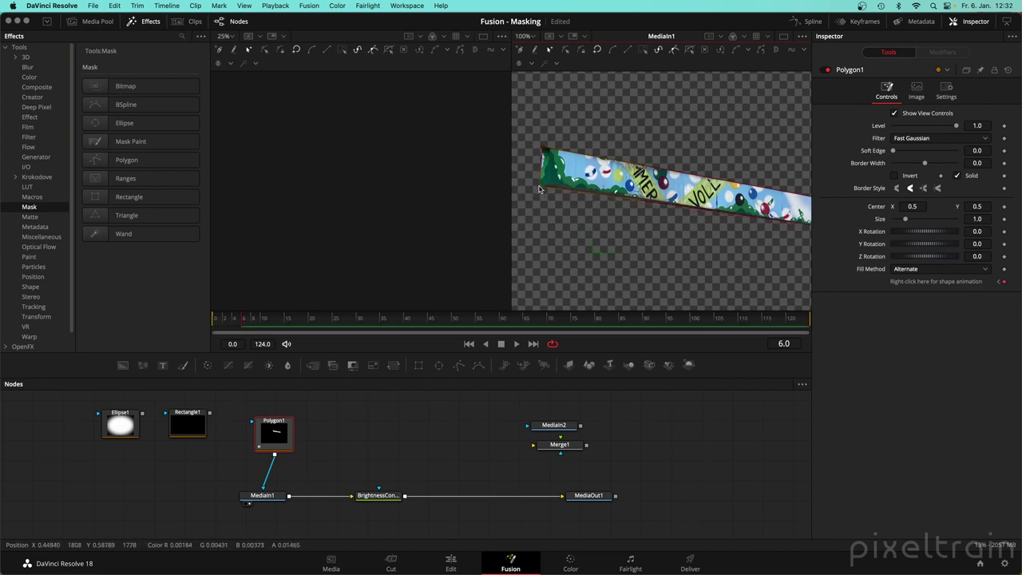
mouse_move(236, 320)
mouse_down()
mouse_move(216, 319)
mouse_move(253, 320)
mouse_move(229, 319)
mouse_move(244, 321)
mouse_up()
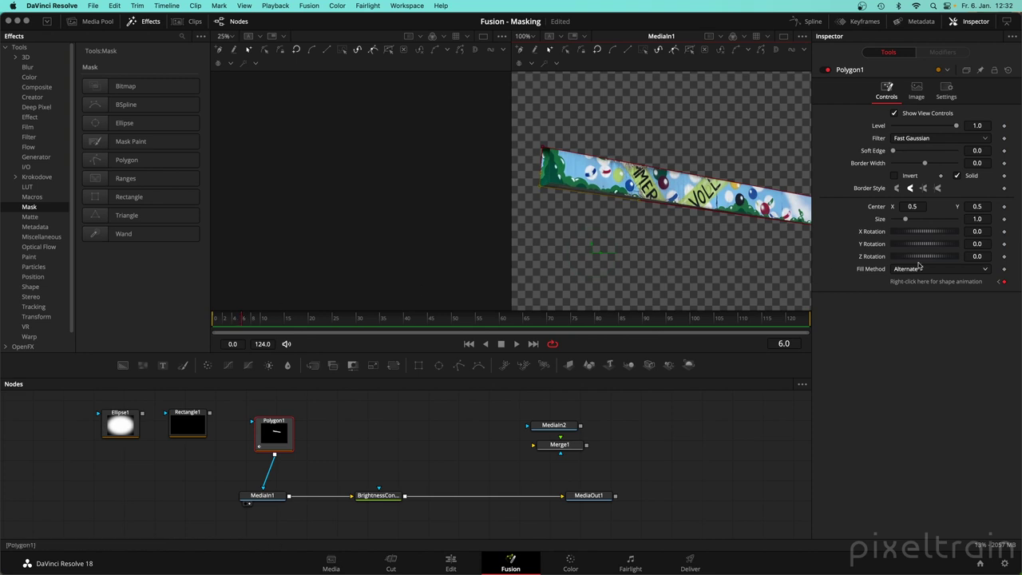
Return to frame 0, and align the Polygon1 node directly above MediaIn1.
key(Home)
click(1003, 282)
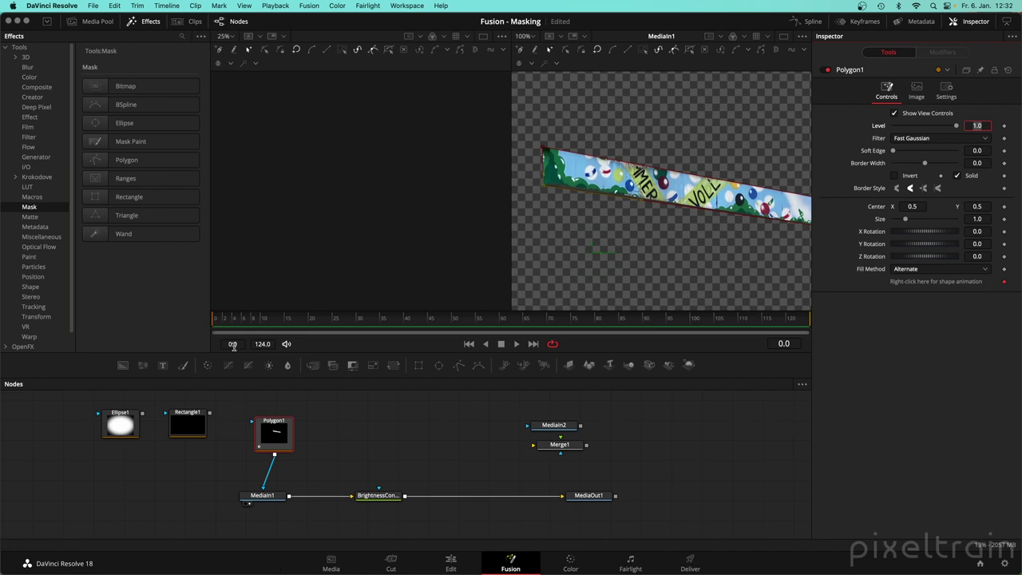
drag(282, 434, 273, 436)
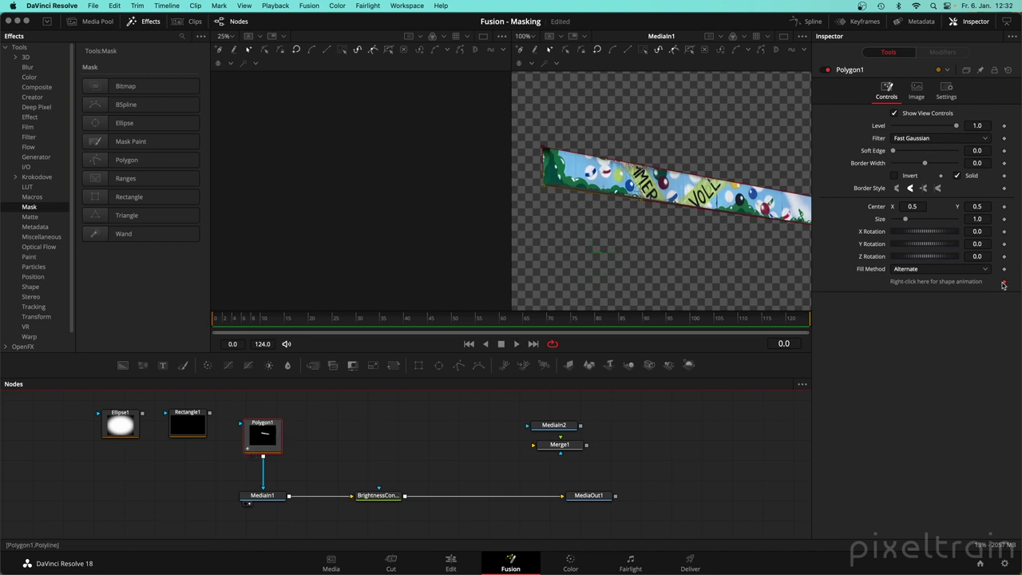
Remove the shape animation from Polygon1, and scrub the timeline to frame 91 to check the static mask.
right_click(957, 284)
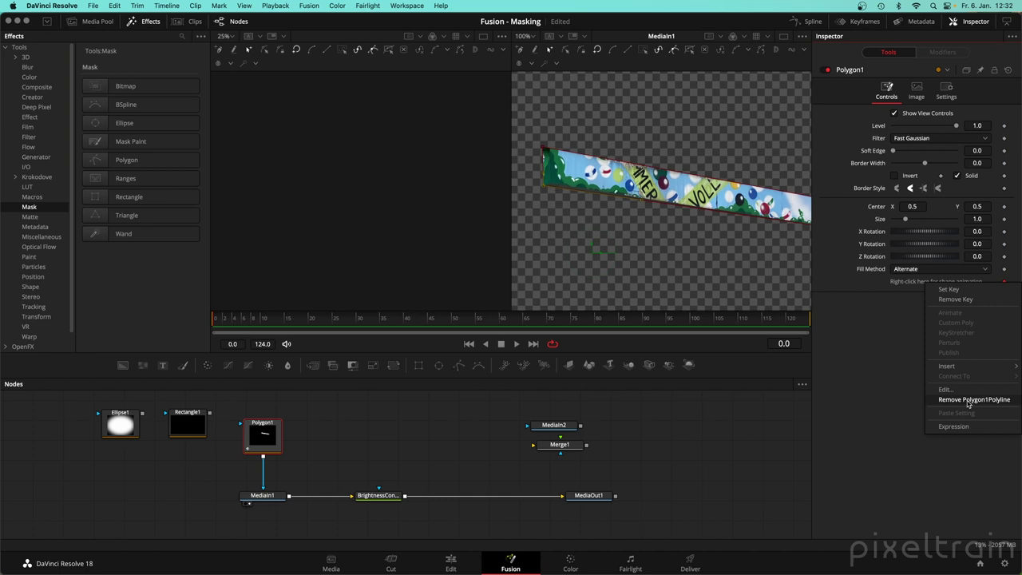
click(1004, 402)
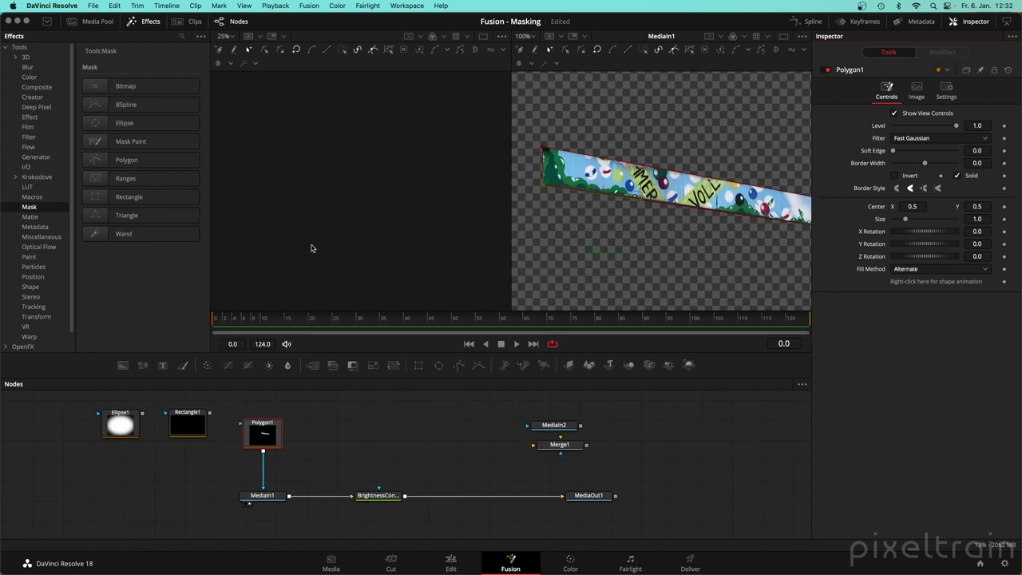
drag(276, 315, 393, 326)
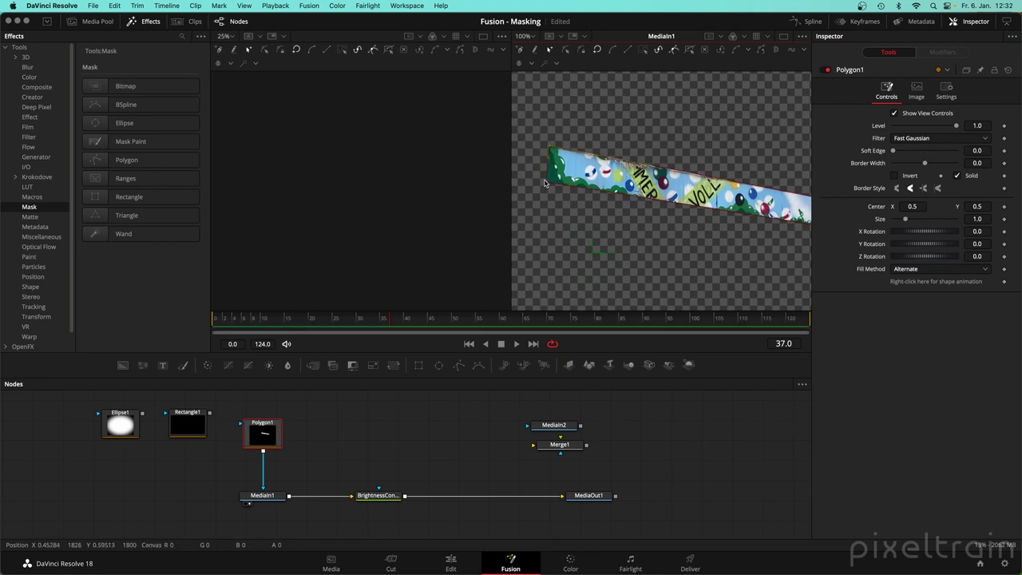
click(349, 322)
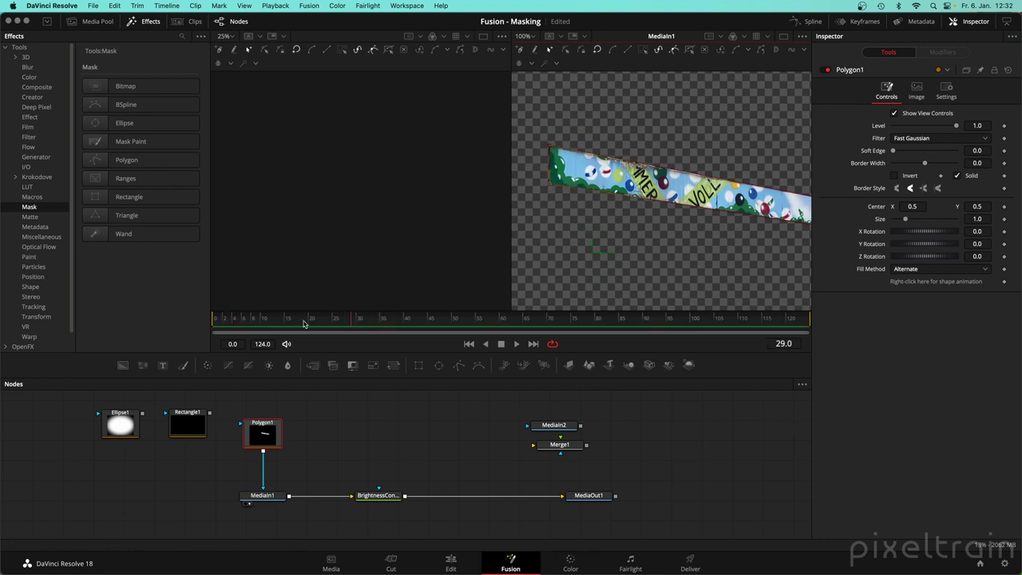
drag(255, 324, 651, 323)
Add a Triangle mask node below Ellipse1, view it beside MediaIn1, and shift its top point to X 0.419087.
click(189, 422)
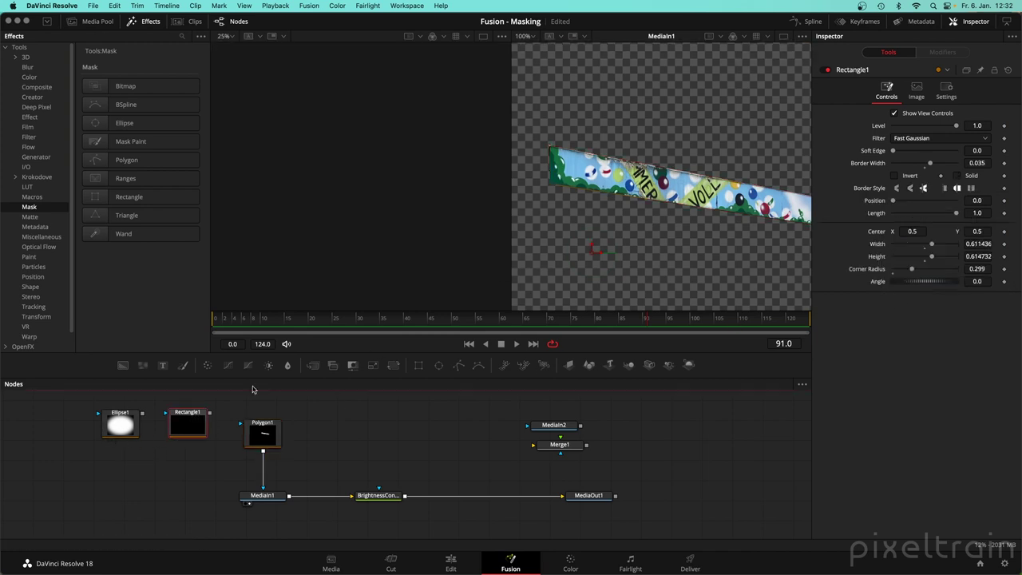
click(129, 428)
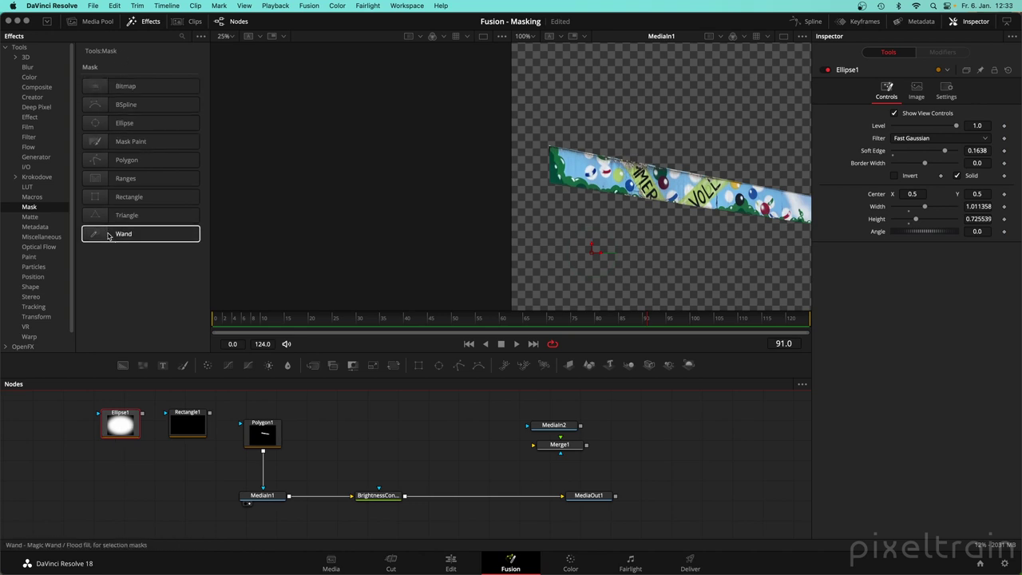
drag(101, 220, 157, 478)
key(1)
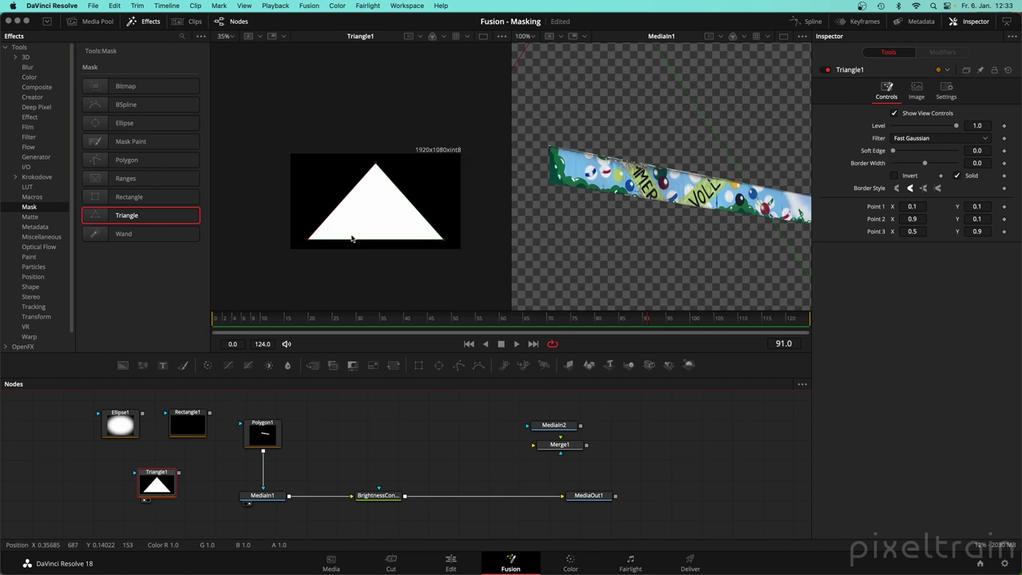
scroll(351, 238, up, 1)
drag(356, 137, 336, 141)
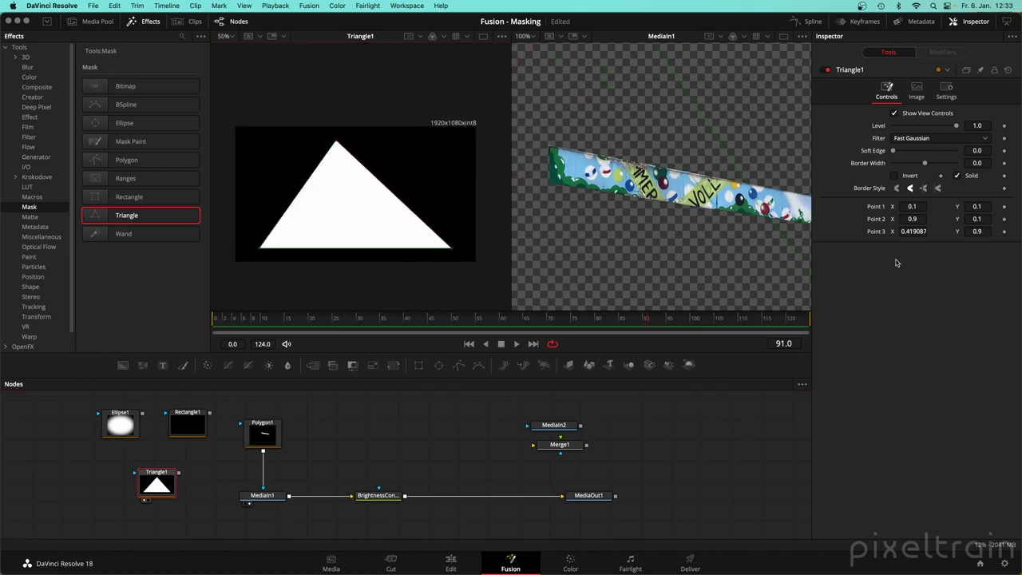
Compare the Inspector controls of the Ellipse1, Rectangle1, Triangle1 and Polygon1 mask nodes.
click(126, 431)
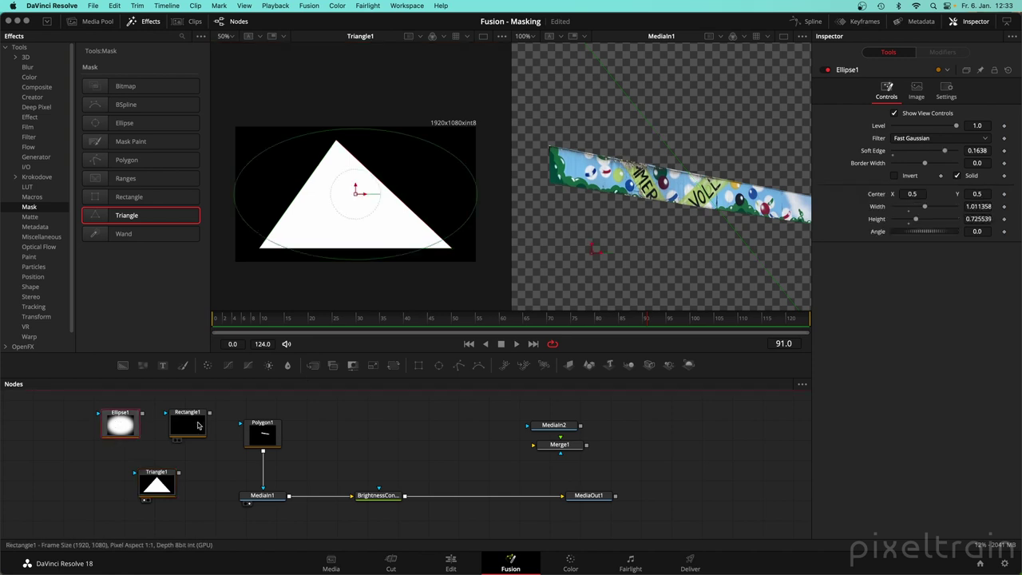
click(199, 426)
click(167, 482)
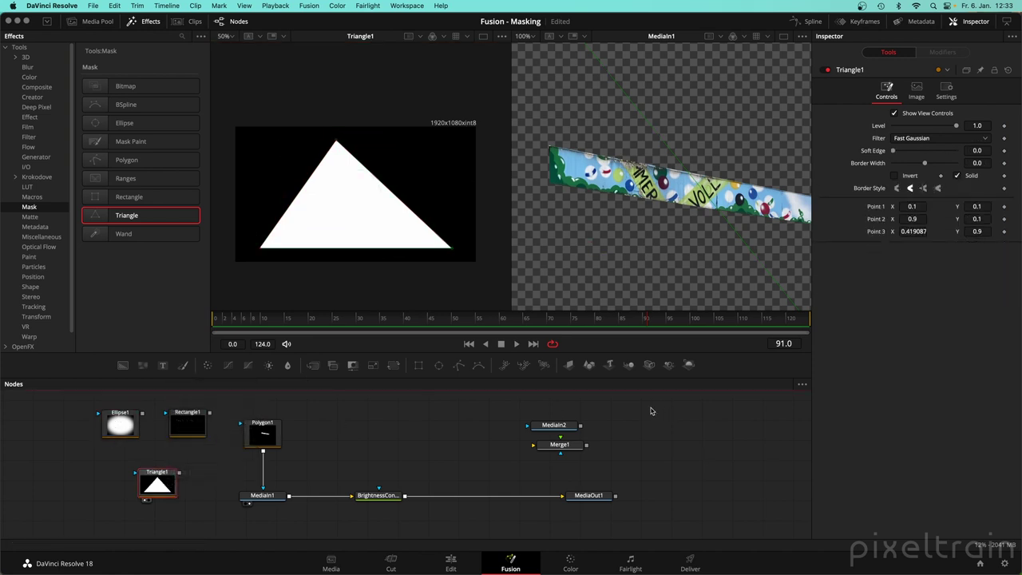
click(200, 424)
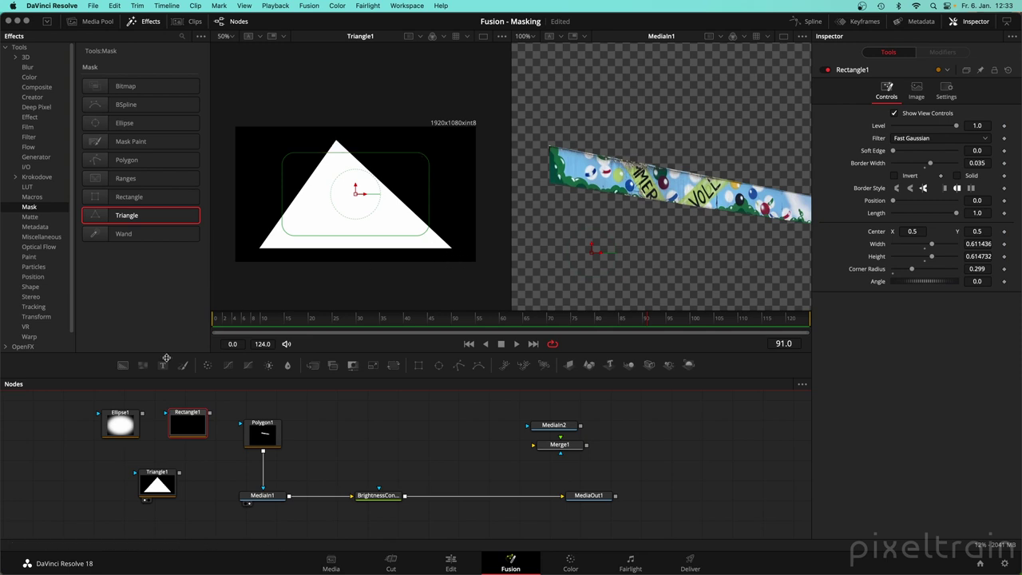
click(157, 483)
click(188, 425)
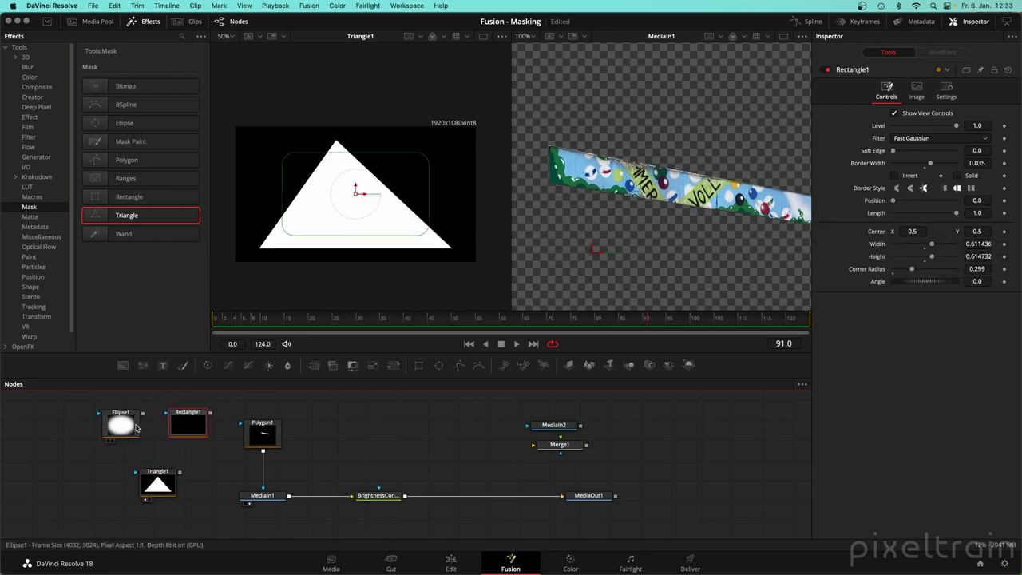
click(120, 426)
click(157, 483)
click(263, 434)
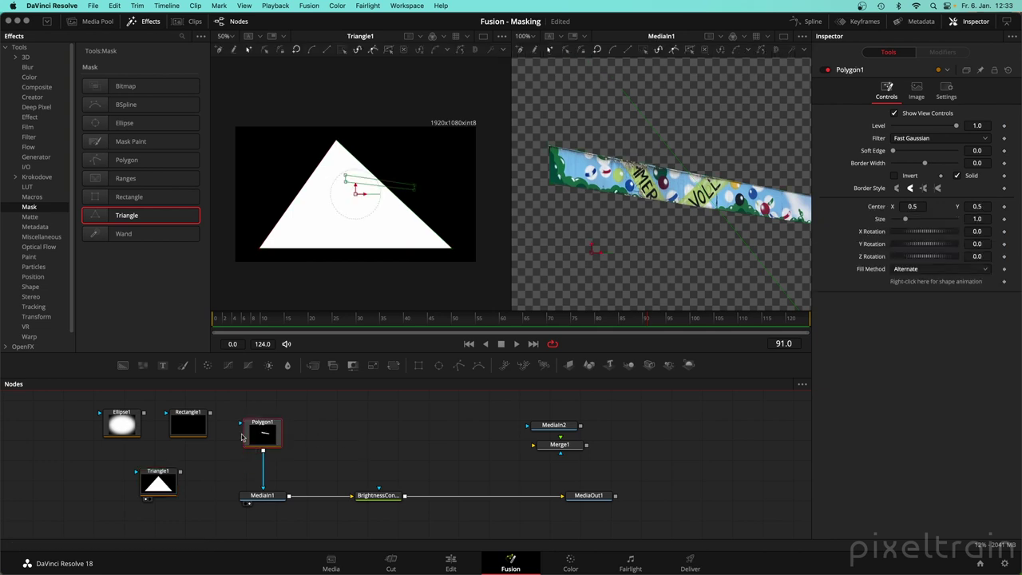
mouse_move(257, 438)
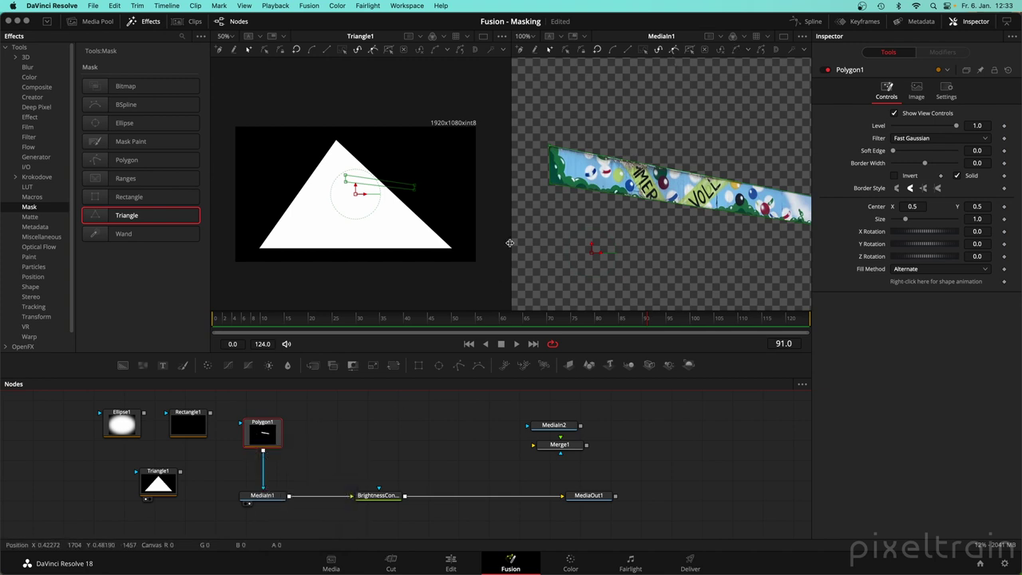
Detach Polygon1 from MediaIn1 and set it aside, and add a BSpline mask node displayed in a single viewer.
click(783, 36)
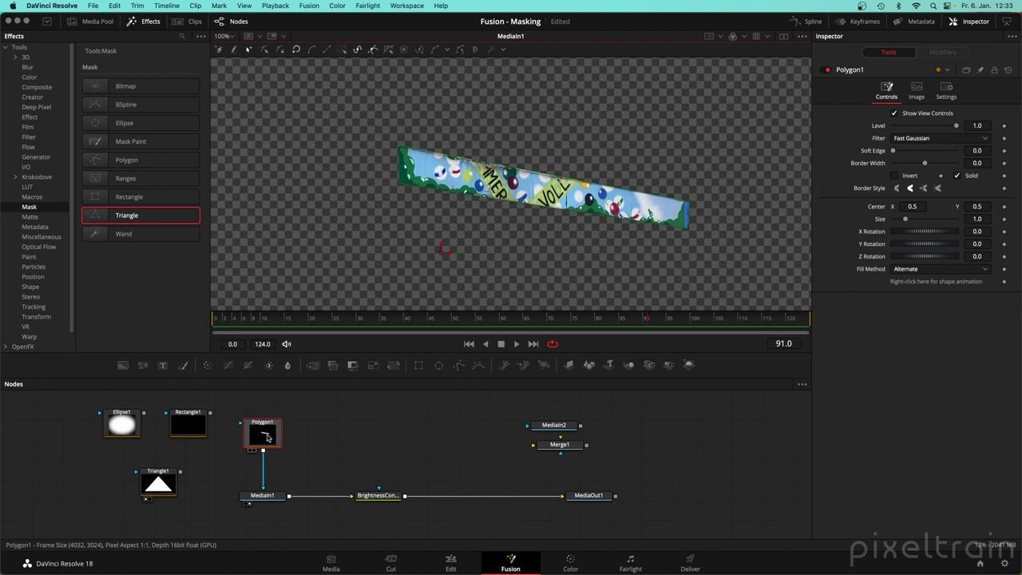
drag(268, 438, 91, 476)
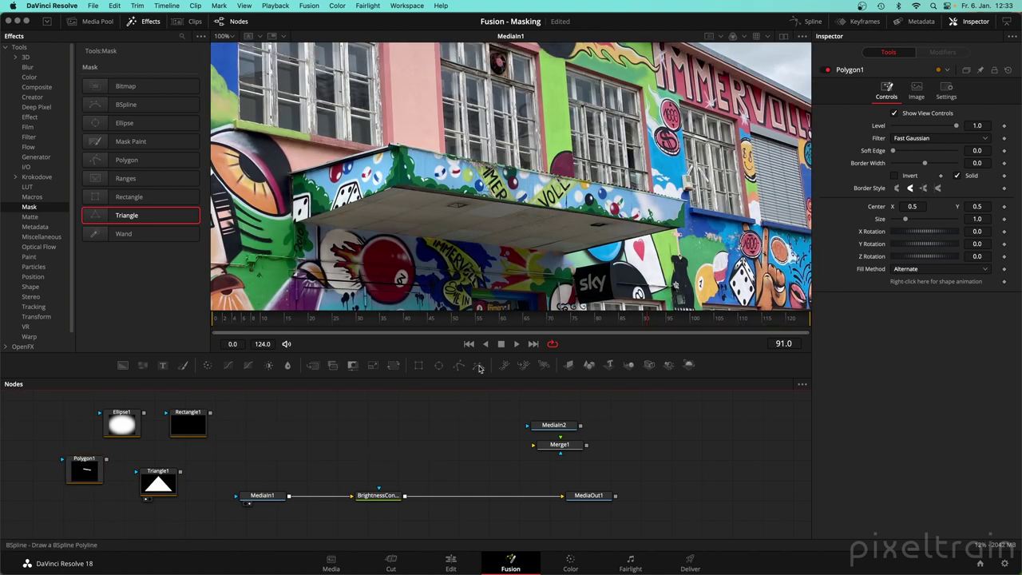
drag(480, 368, 297, 435)
key(1)
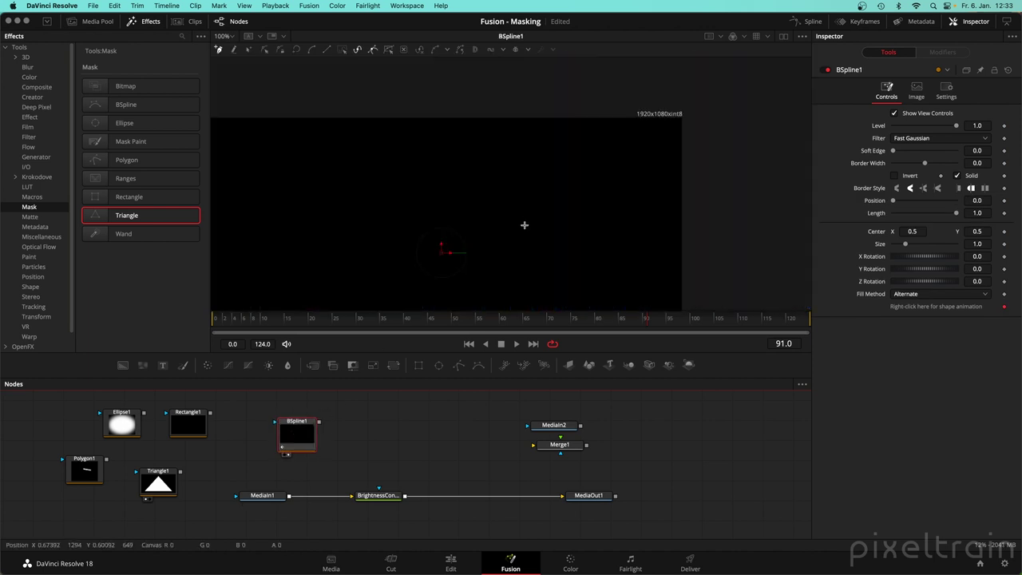
Draw a closed six-point B-spline shape around the centre of the black BSpline1 frame.
scroll(422, 253, down, 2)
drag(432, 253, 505, 211)
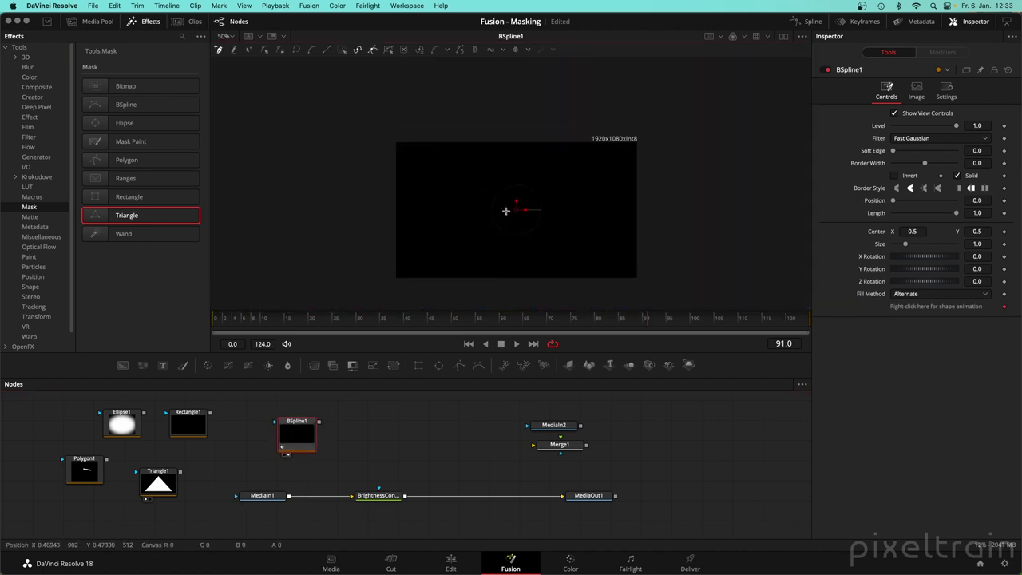
scroll(505, 211, up, 1)
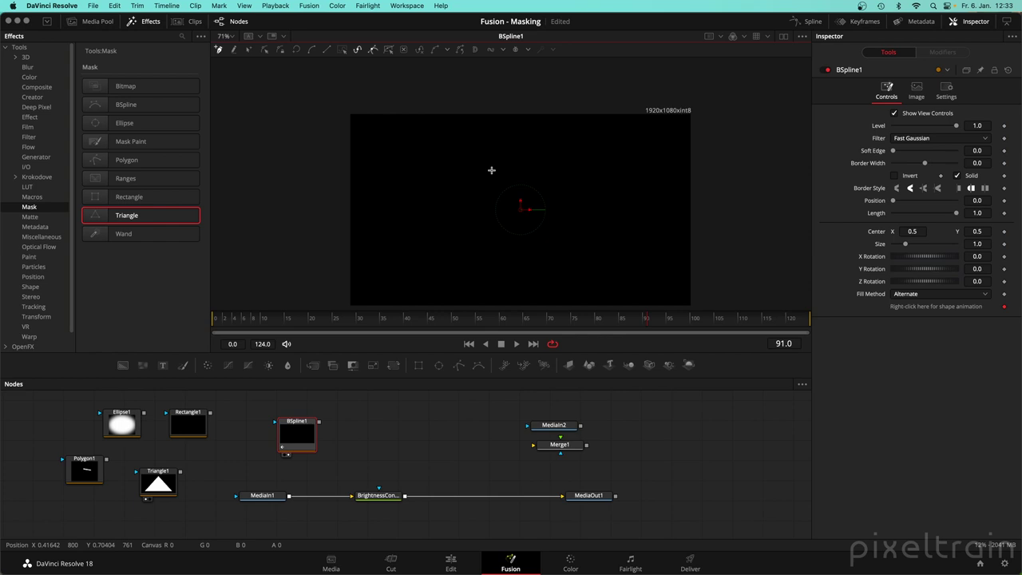
click(444, 138)
click(607, 157)
click(595, 246)
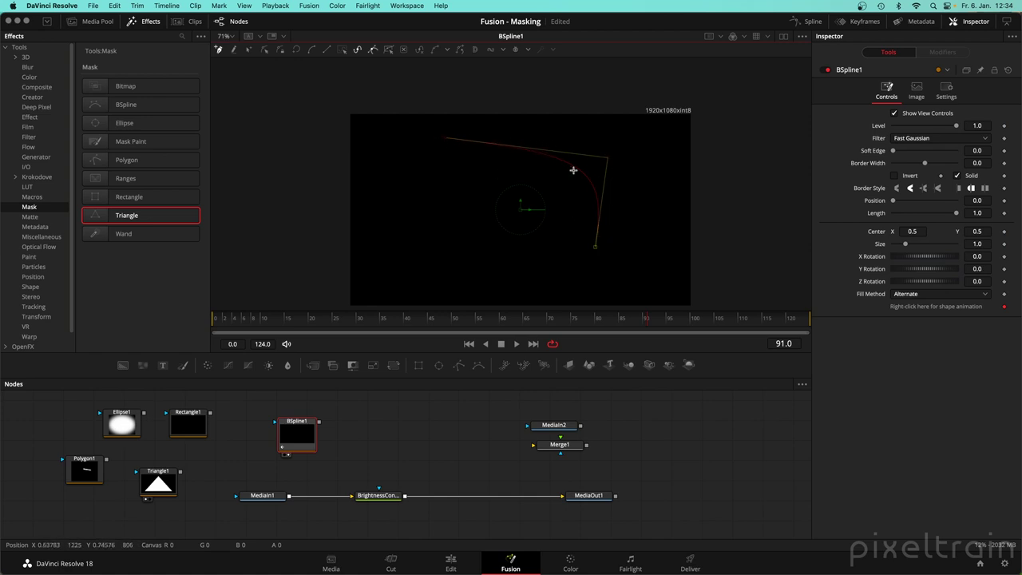
click(506, 265)
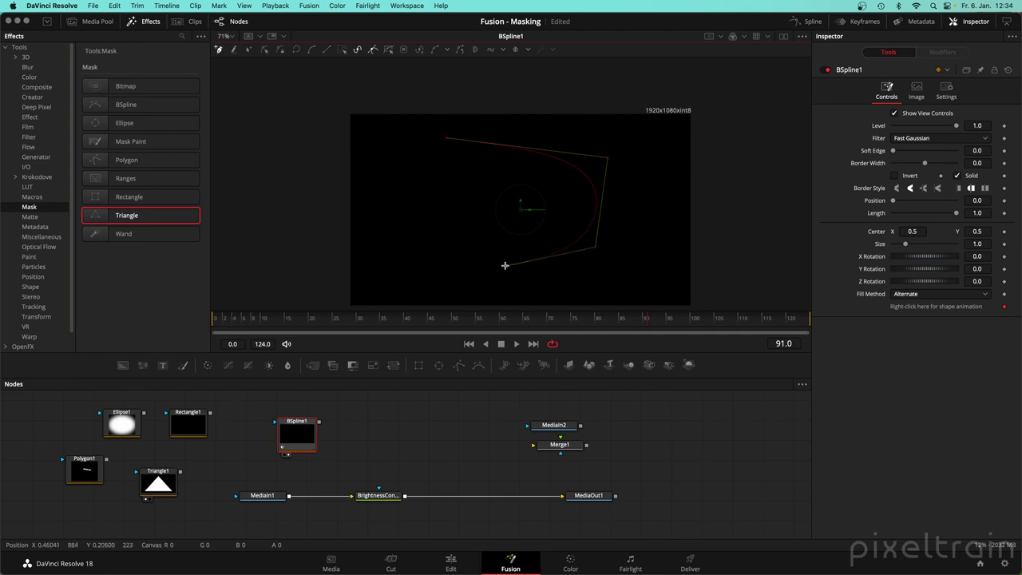
click(412, 236)
click(390, 171)
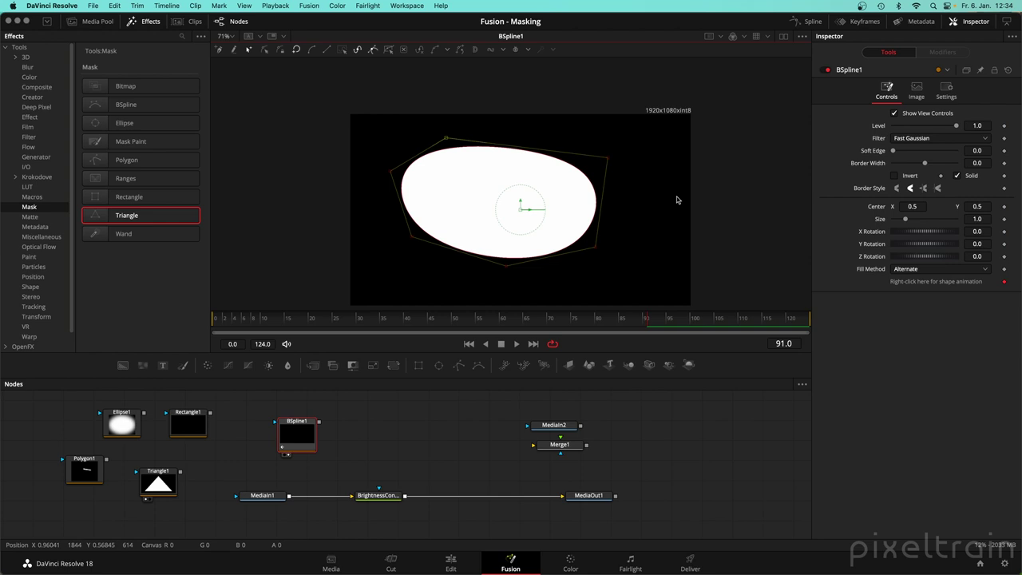
Move the B-spline's upper-right control point slightly inward, and pull the curve closer to that point.
drag(607, 158, 599, 158)
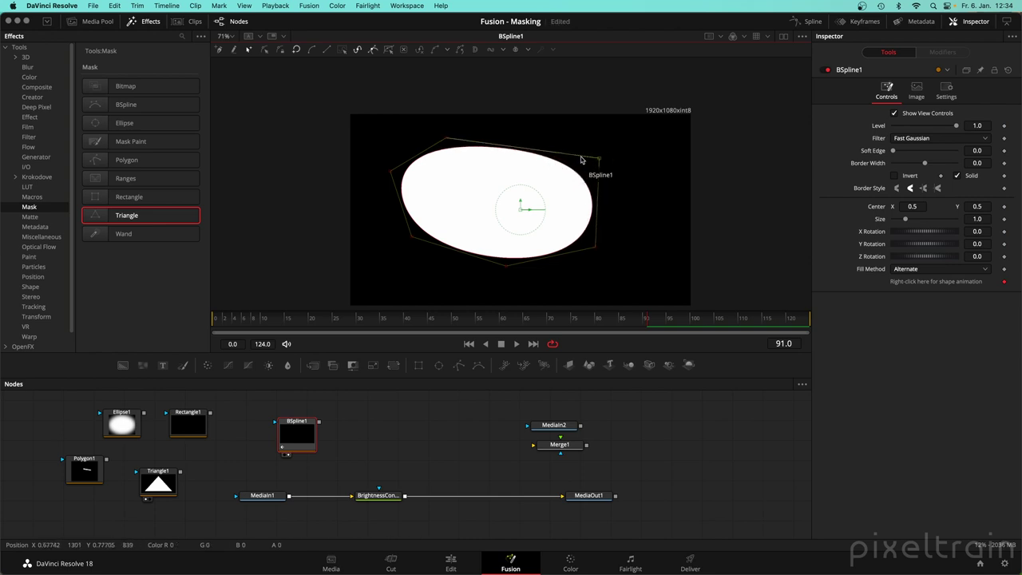
click(249, 49)
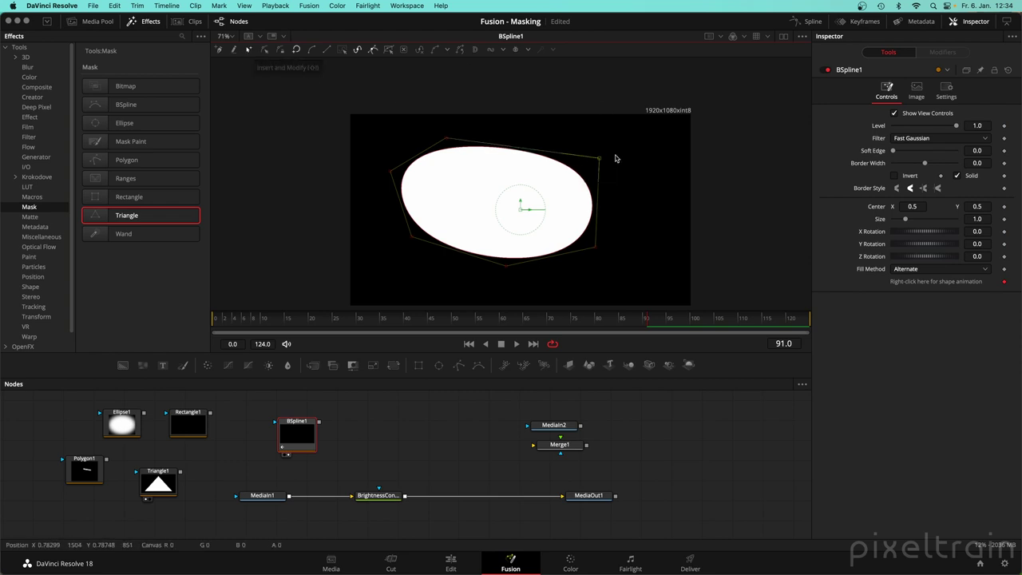
click(582, 156)
mouse_move(601, 162)
mouse_down()
mouse_move(643, 157)
mouse_move(588, 160)
mouse_move(646, 153)
mouse_move(614, 157)
mouse_up()
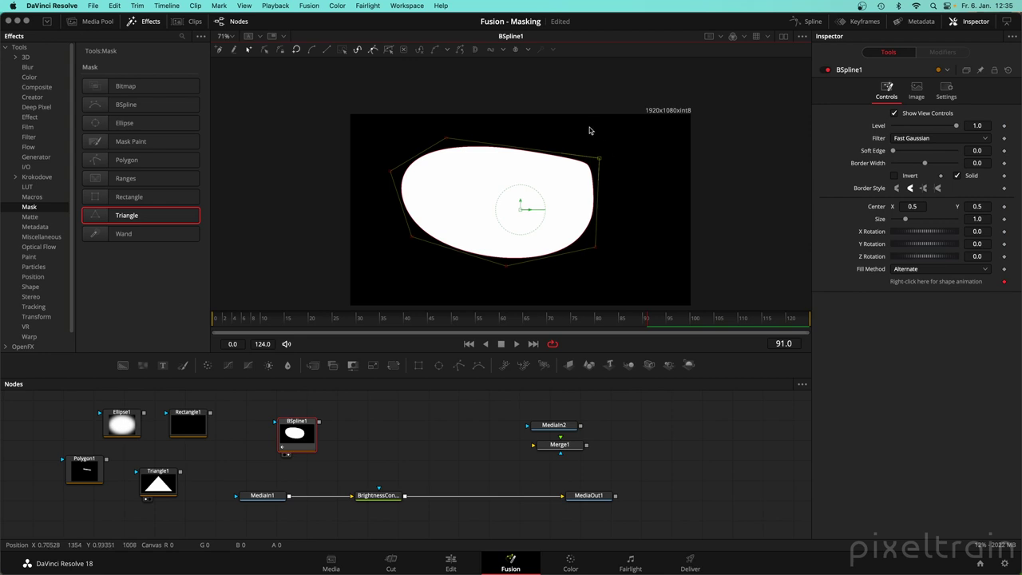
Delete the BSpline1 node.
click(380, 445)
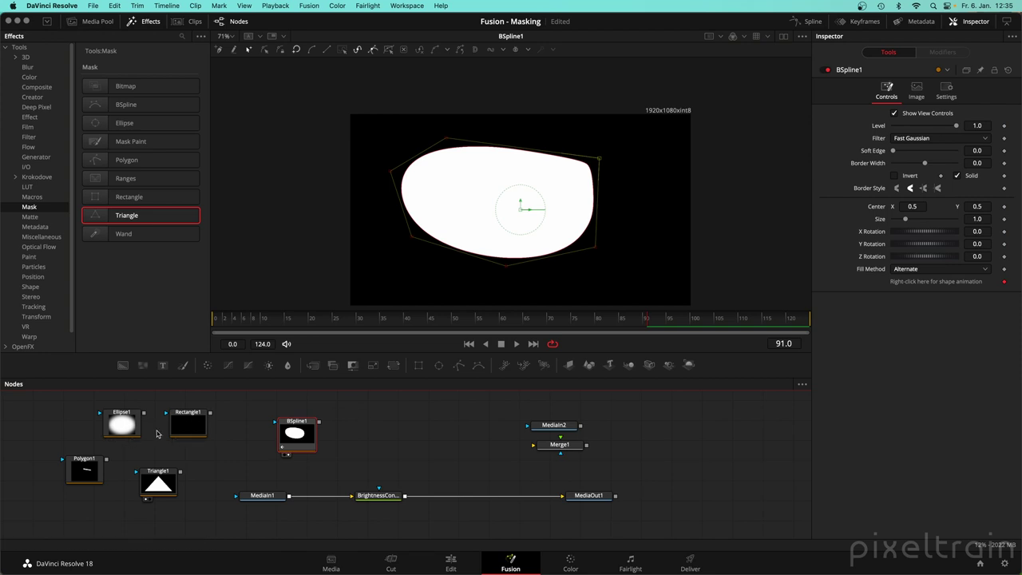
click(374, 452)
key(Delete)
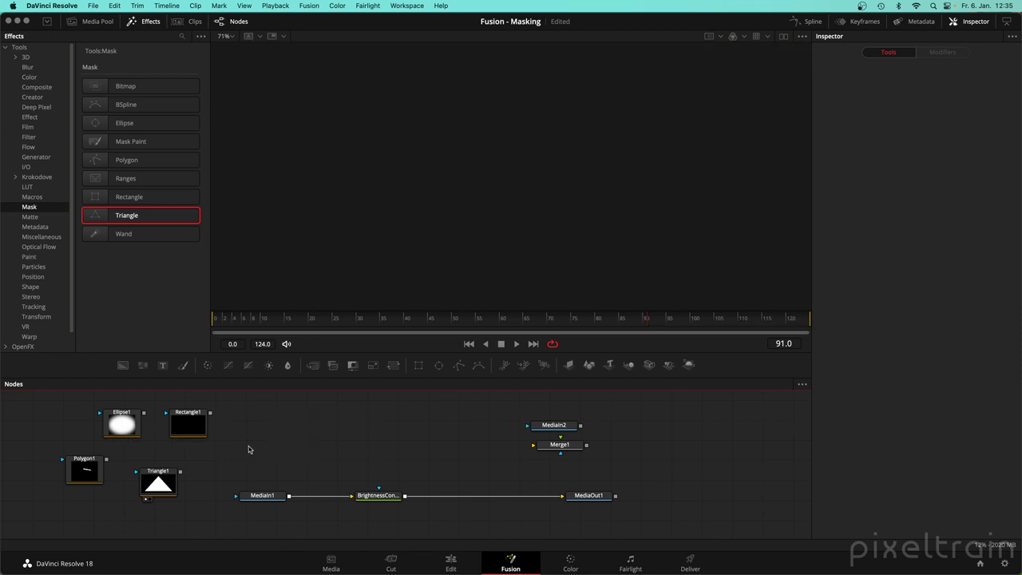
drag(263, 405, 70, 500)
key(Delete)
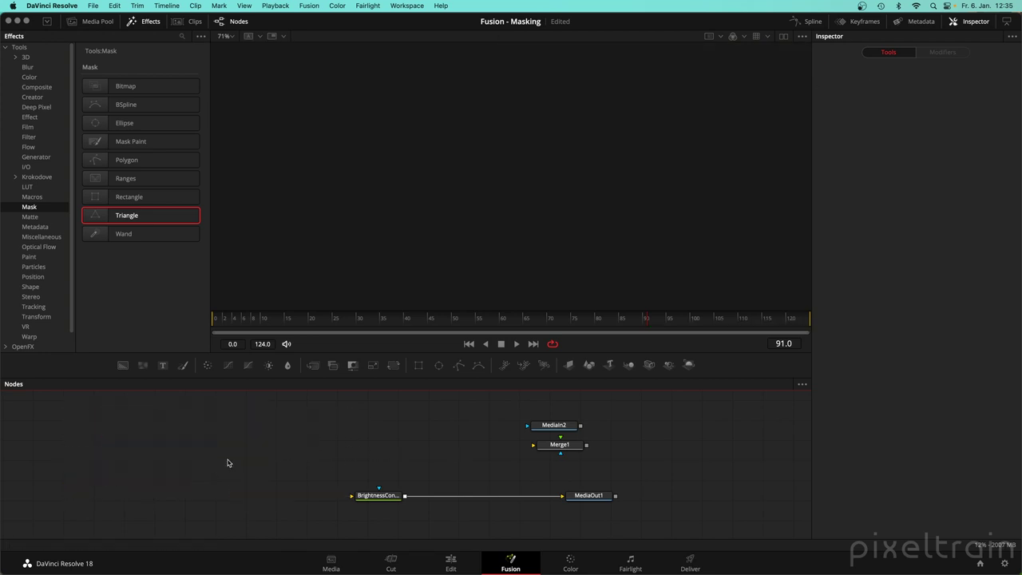
key(super+z)
Delete the Ellipse1, Rectangle1, Polygon1 and Triangle1 nodes, and show MediaIn1 in the viewer.
drag(24, 408, 211, 507)
key(Delete)
scroll(399, 449, right, 2)
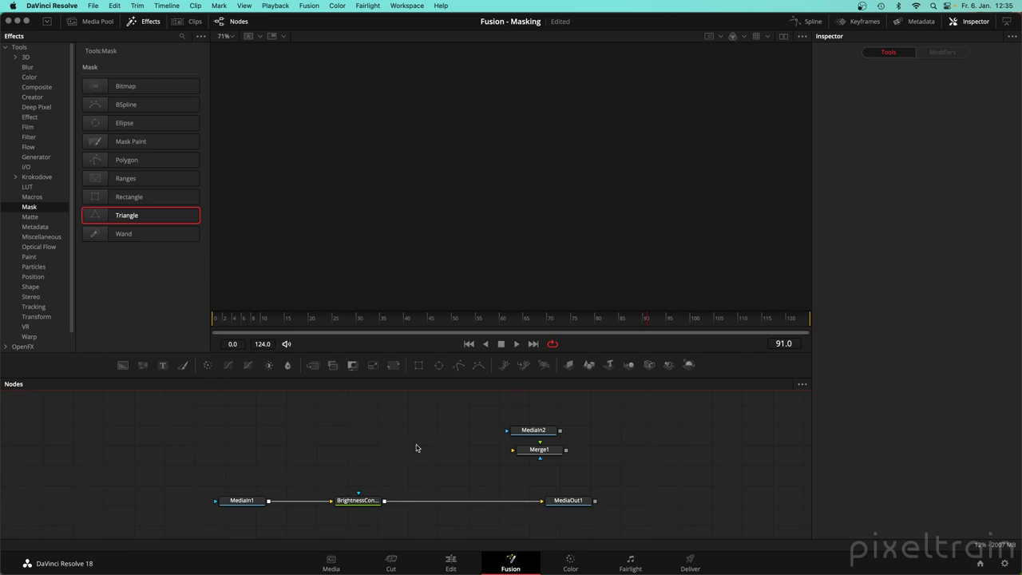
drag(242, 500, 497, 173)
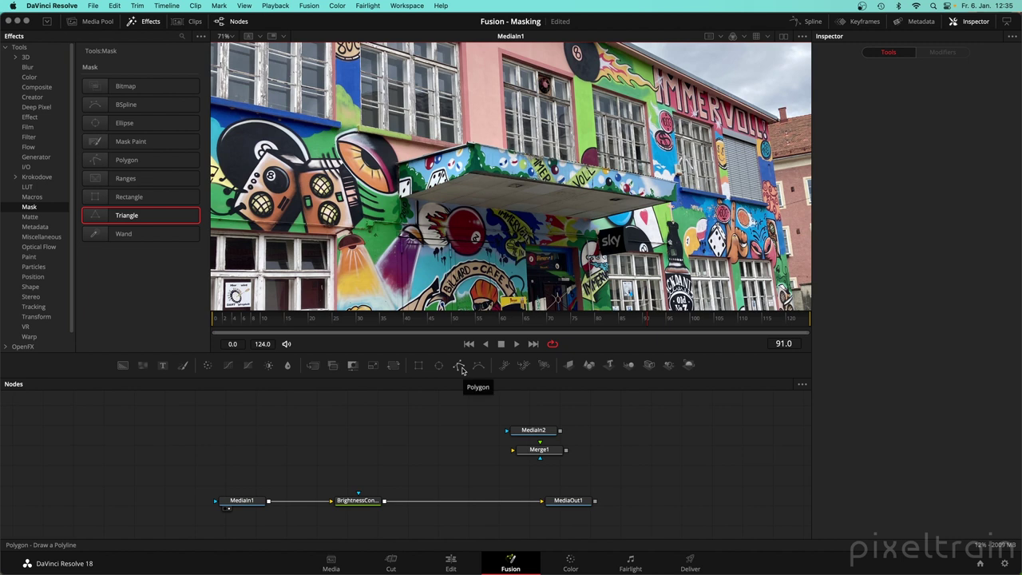
Add a Polygon mask node above the BrightnessContrast node and draw a closed shape around the canopy's long front fascia in MediaIn1.
drag(461, 370, 359, 438)
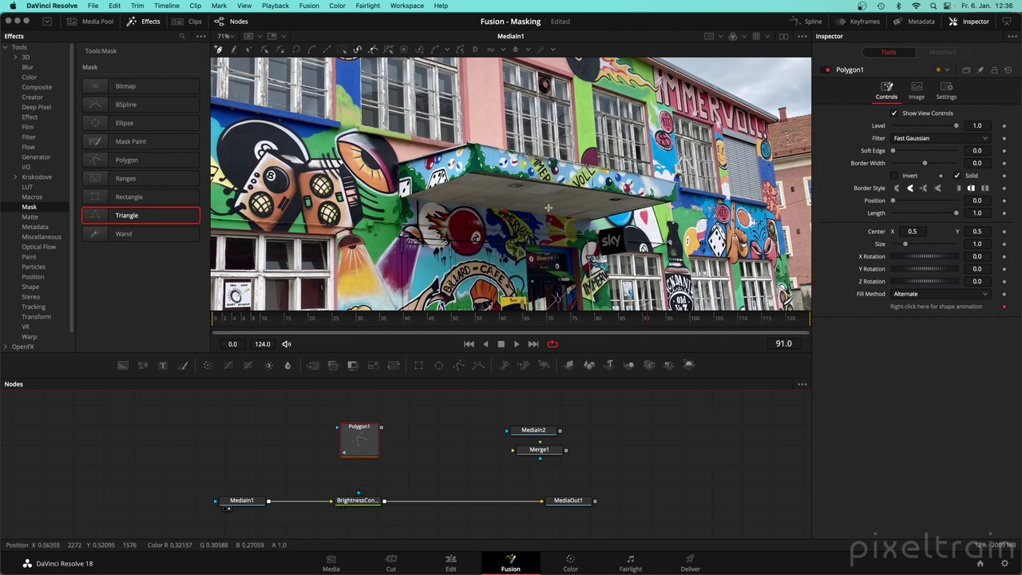
scroll(551, 223, down, 3)
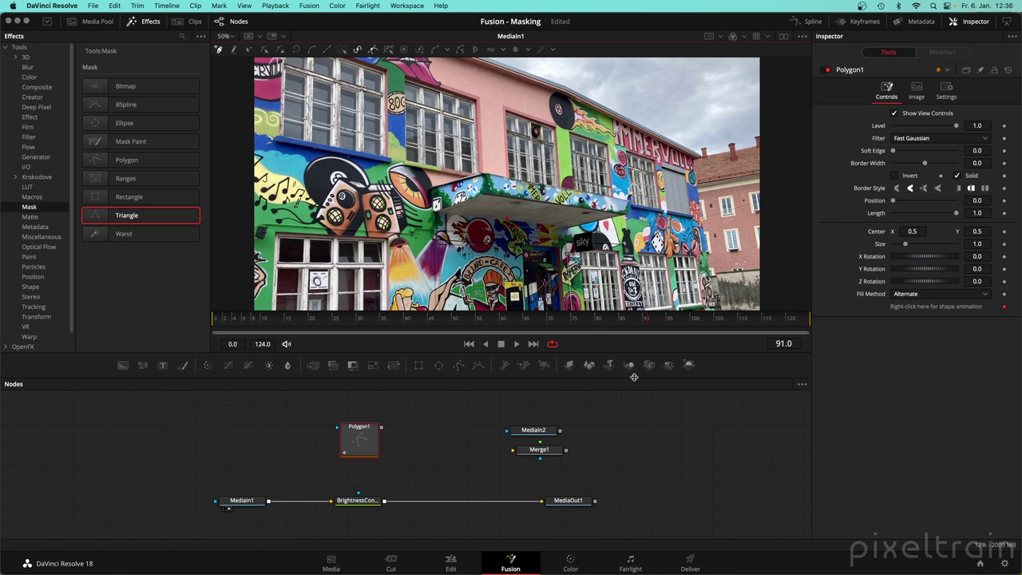
scroll(529, 215, up, 5)
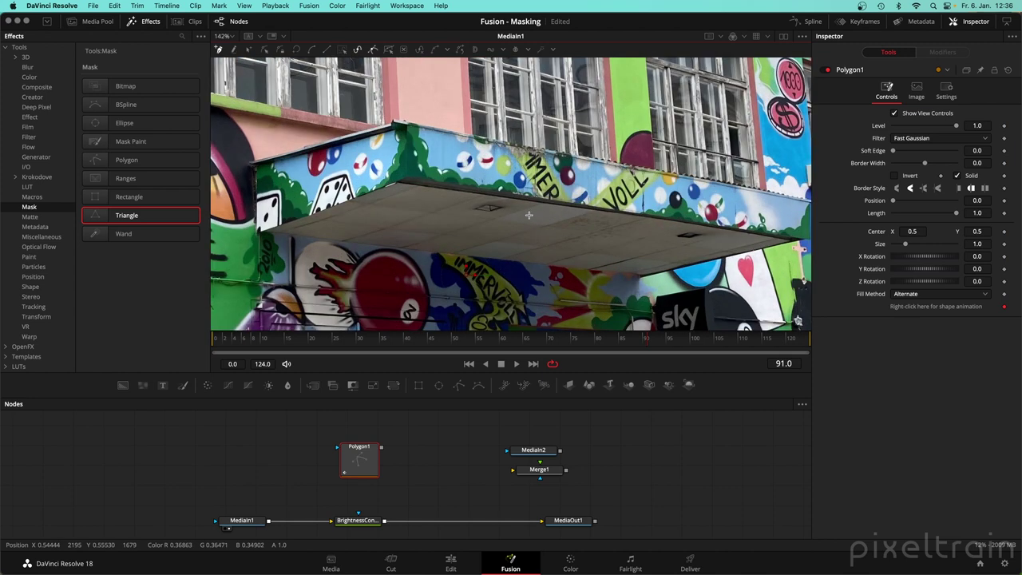
scroll(528, 215, right, 5)
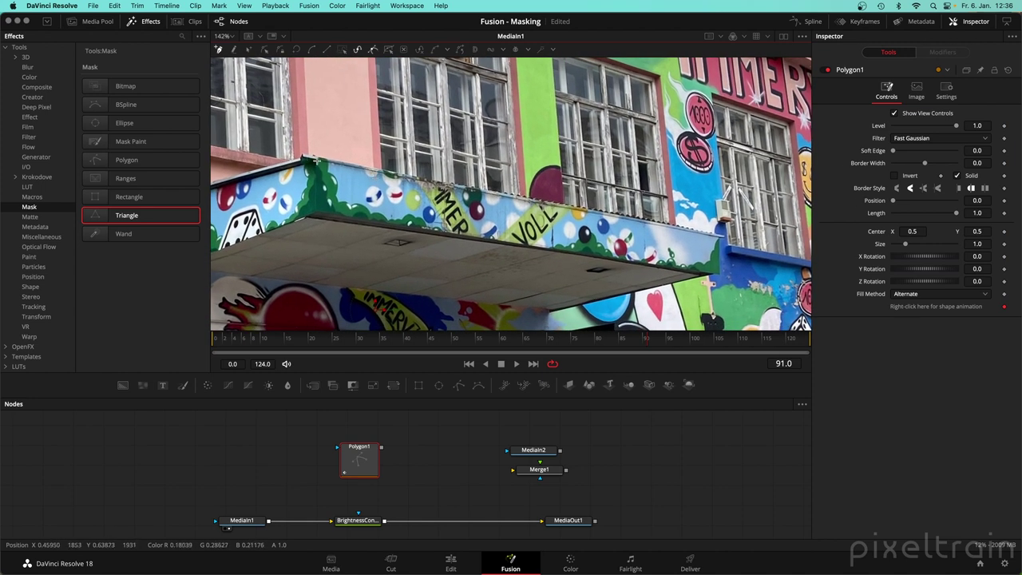
click(317, 160)
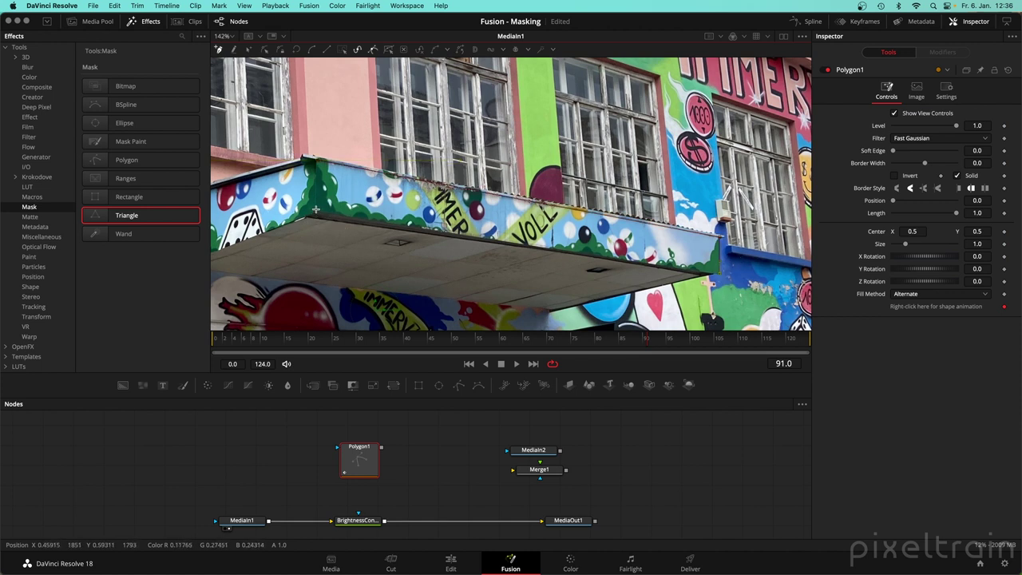
click(318, 163)
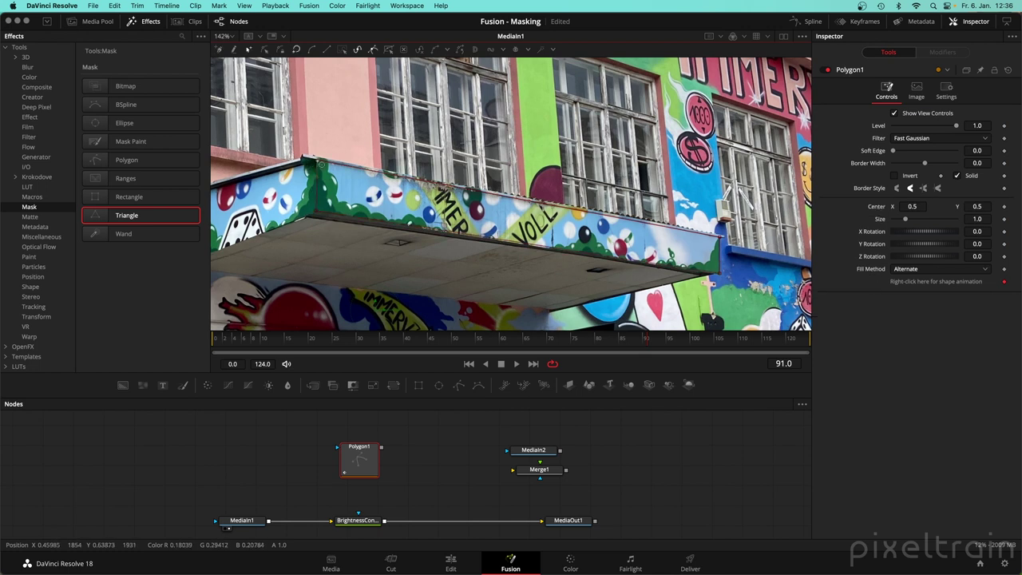
Remove the shape animation from Polygon1 and move its node further left to free the space above BrightnessContrast.
right_click(952, 284)
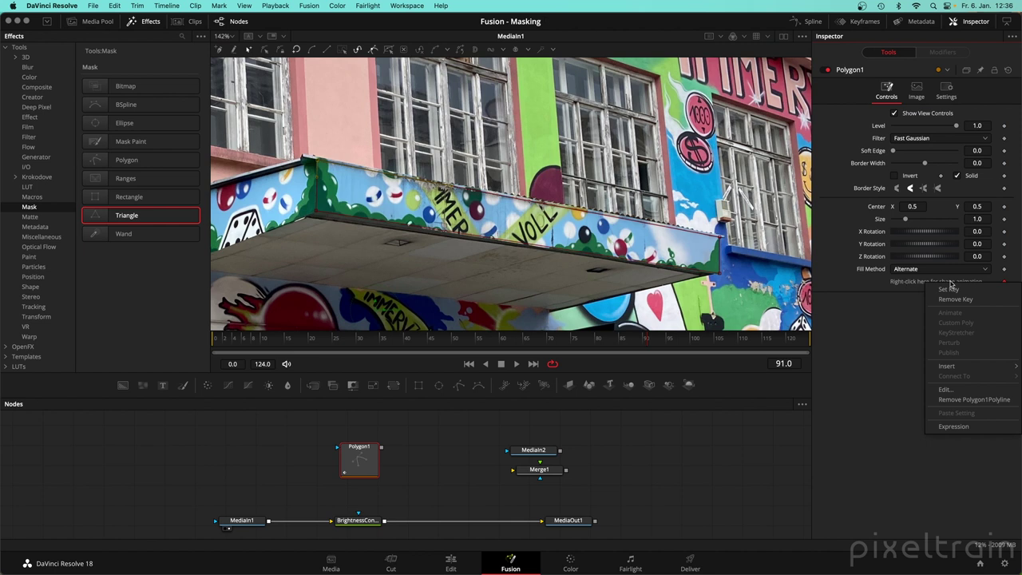
click(970, 400)
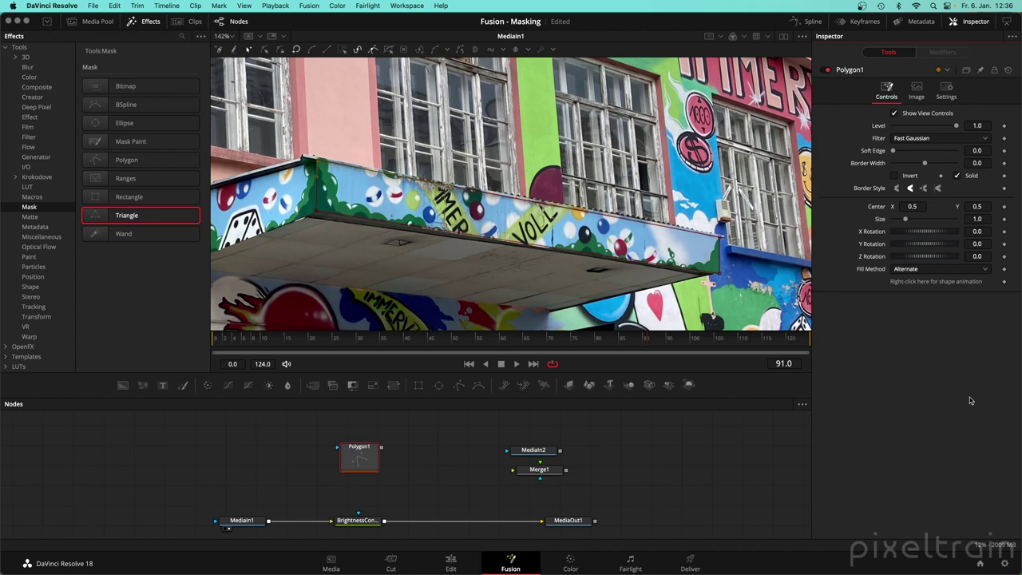
scroll(459, 162, left, 5)
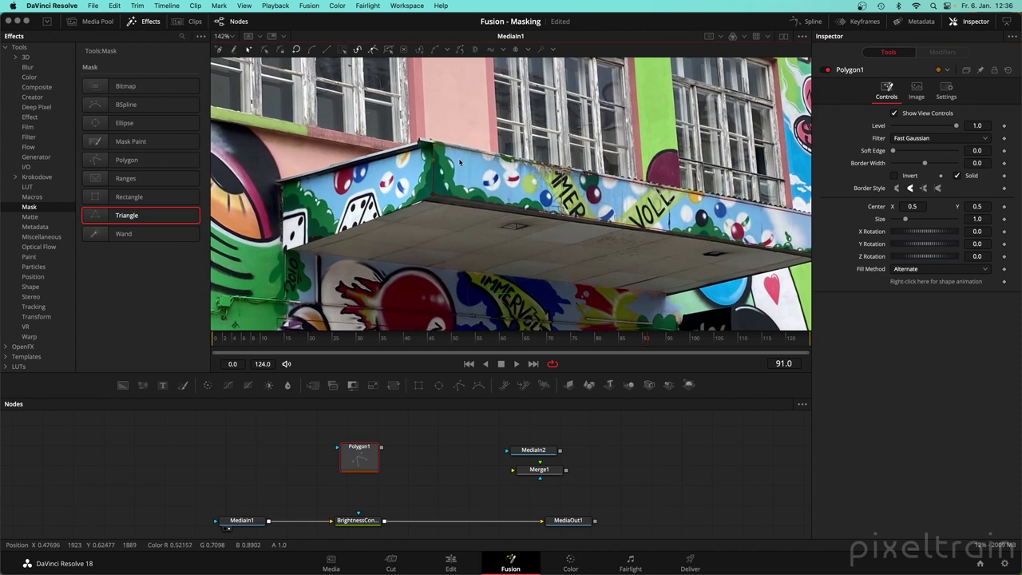
drag(367, 463, 296, 452)
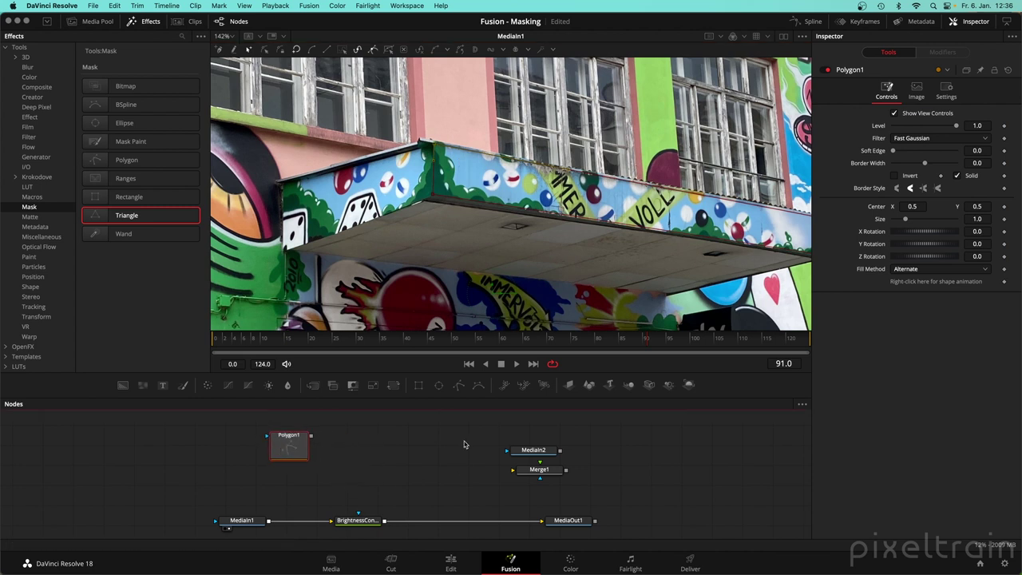
Add a second Polygon mask without shape animation and draw its closed shape around the canopy's short side fascia.
click(458, 387)
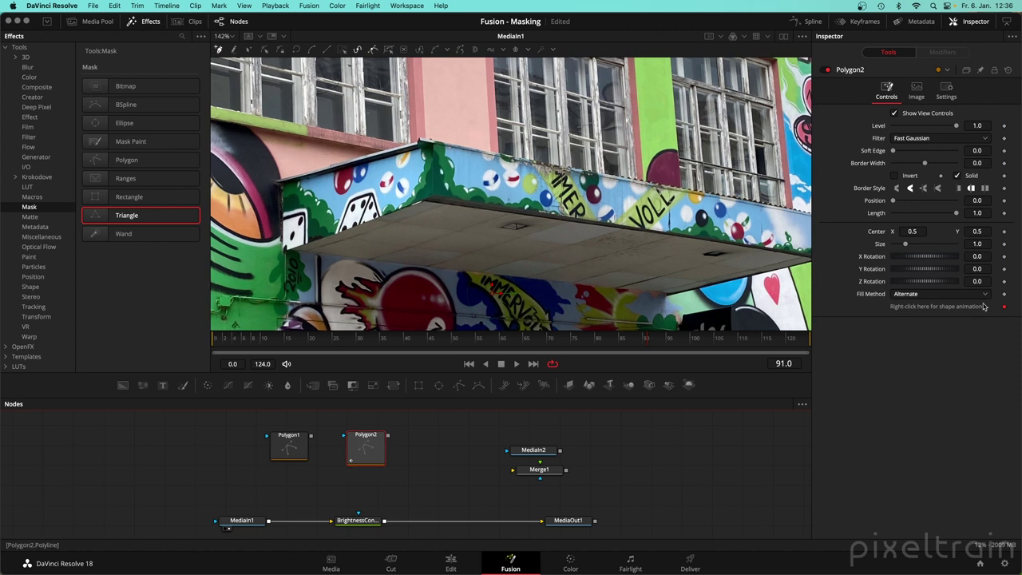
right_click(960, 309)
click(975, 427)
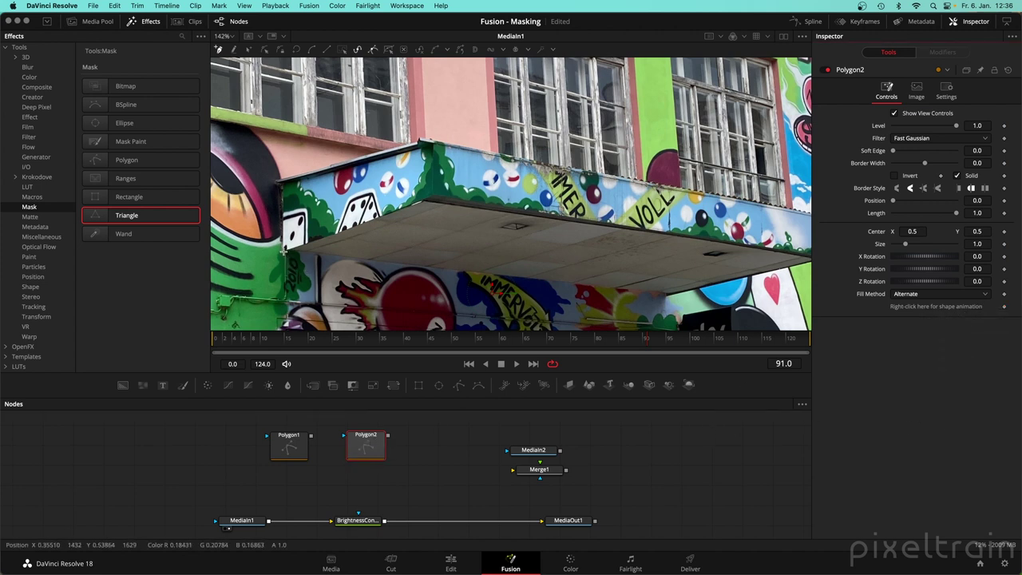
click(432, 195)
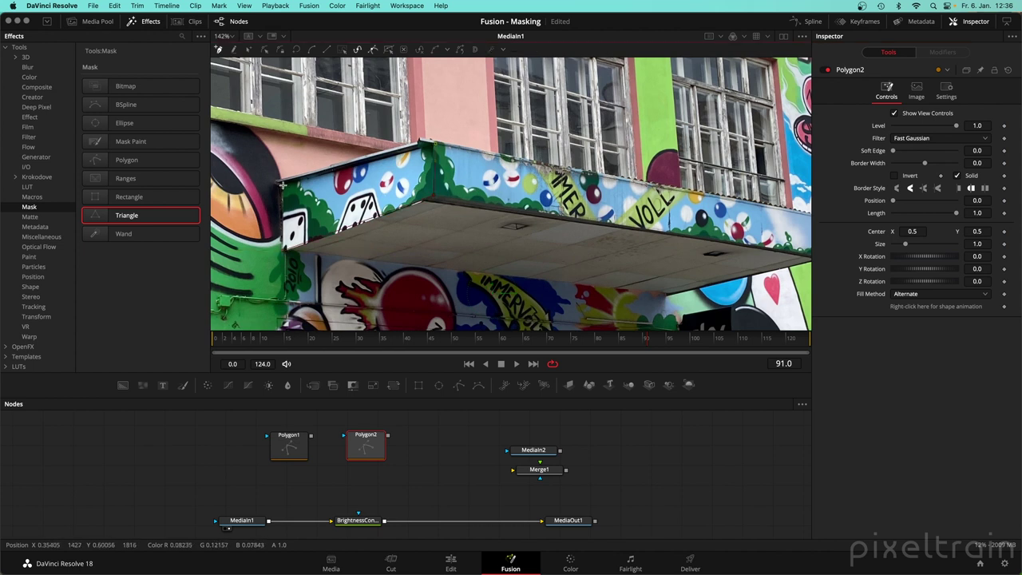
click(286, 253)
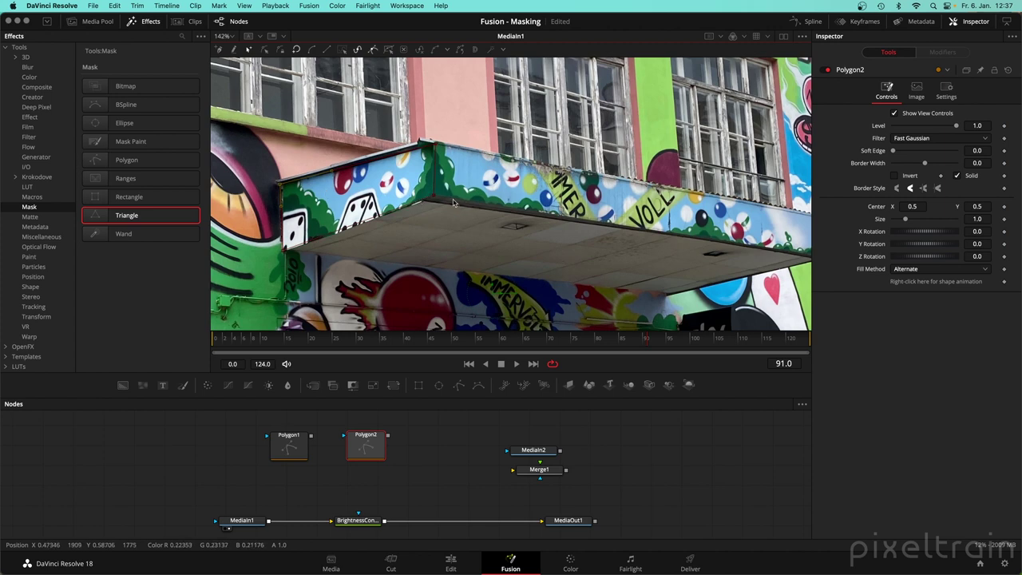
Show the Polygon2 mask in a second viewer beside MediaIn1 and hide the Effects library.
click(285, 447)
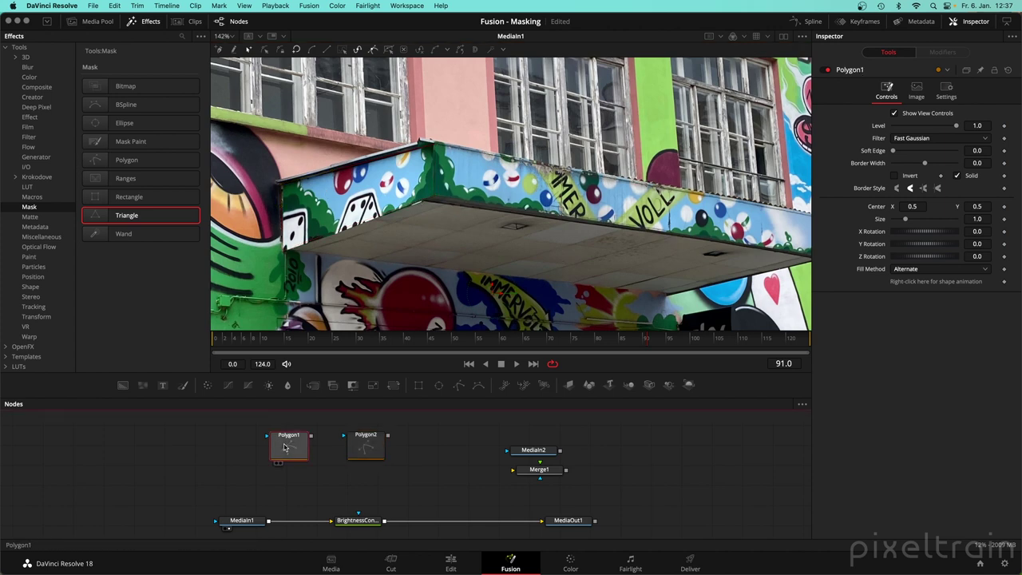
key(1)
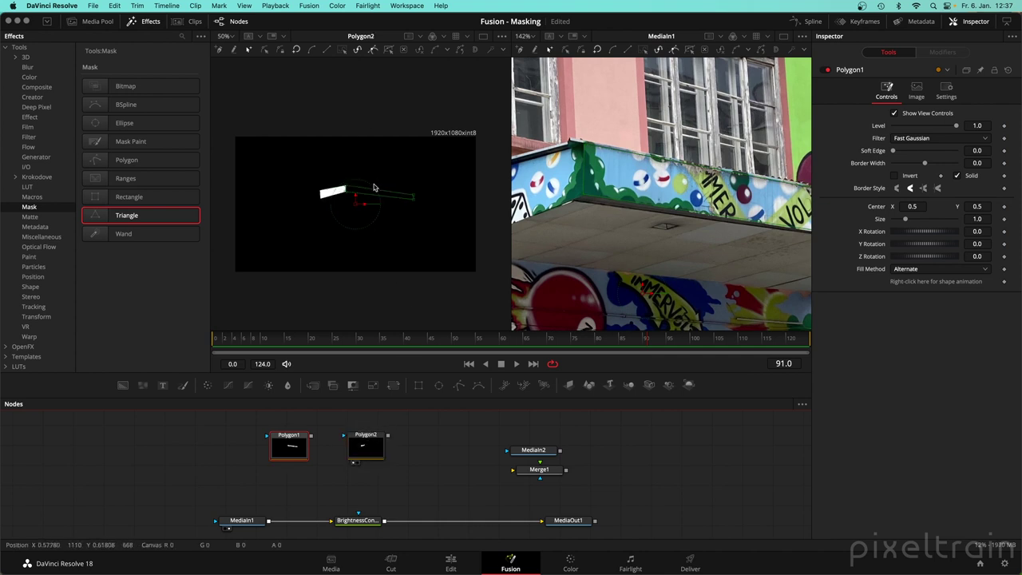
drag(208, 119, 160, 114)
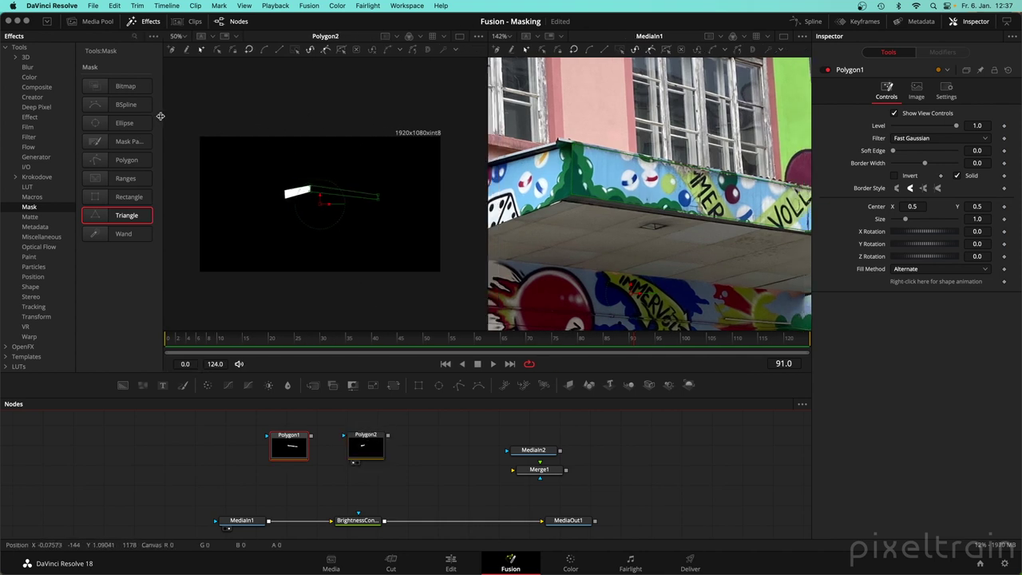
click(146, 22)
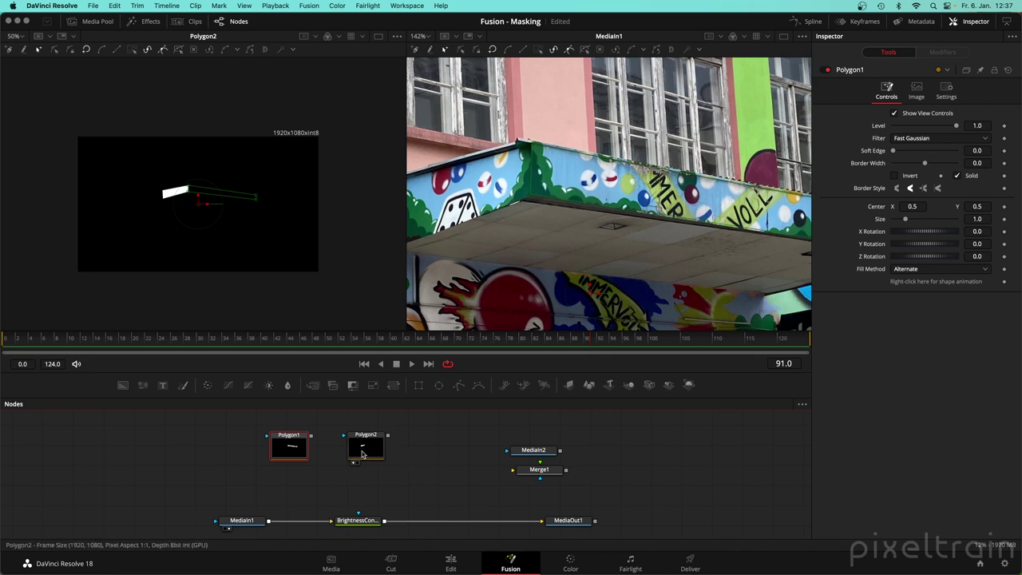
Connect Polygon1's output to Polygon2's effect mask input and line up the Polygon2 node beside Polygon1.
drag(345, 437, 352, 438)
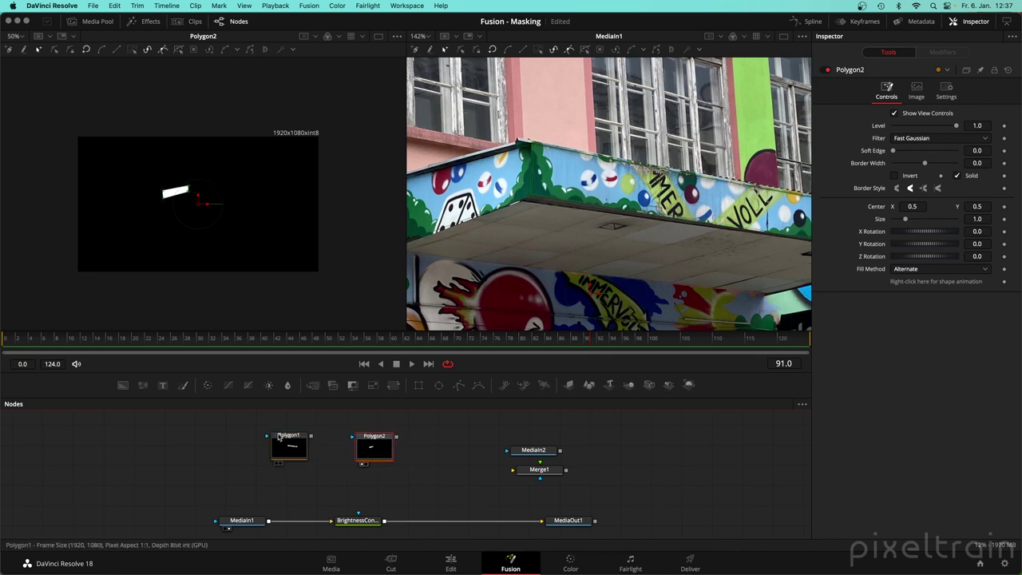
mouse_move(362, 449)
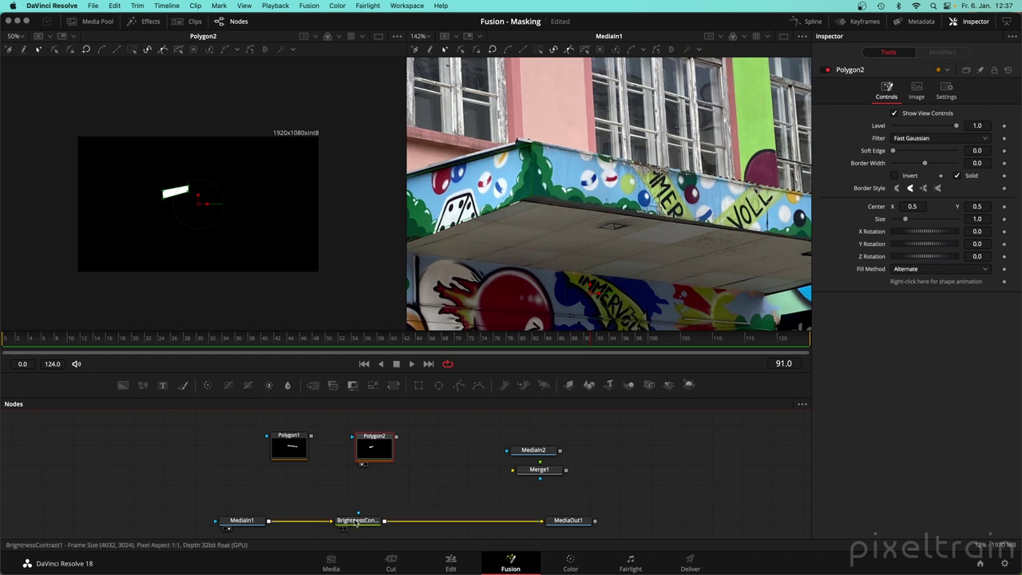
drag(358, 514, 406, 500)
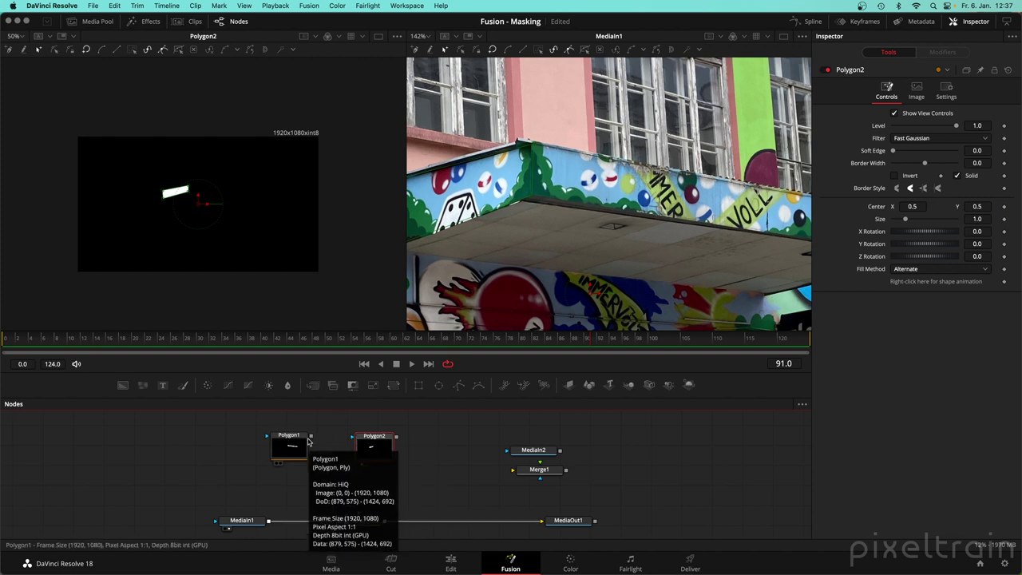
drag(310, 435, 352, 439)
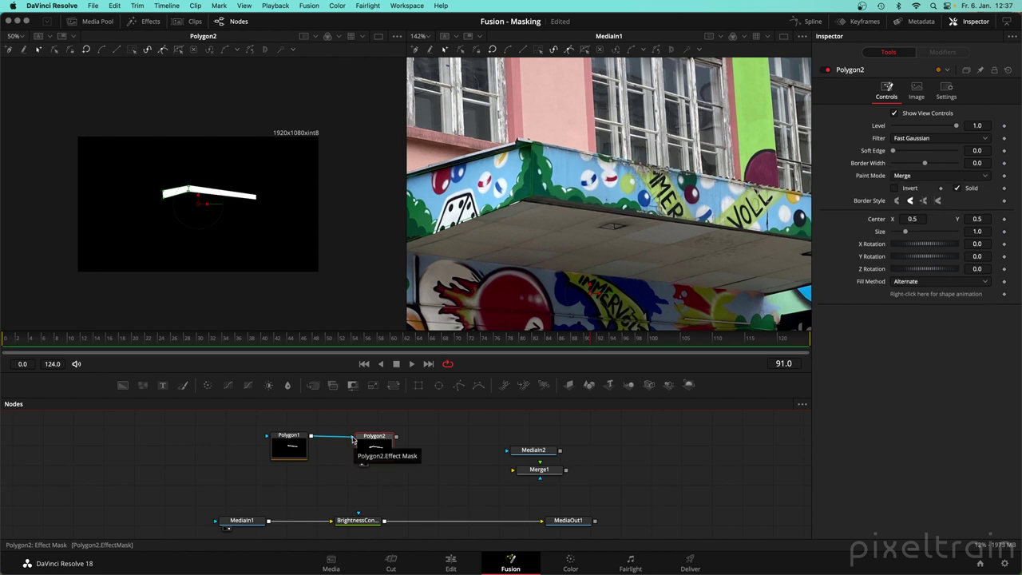
scroll(199, 196, up, 4)
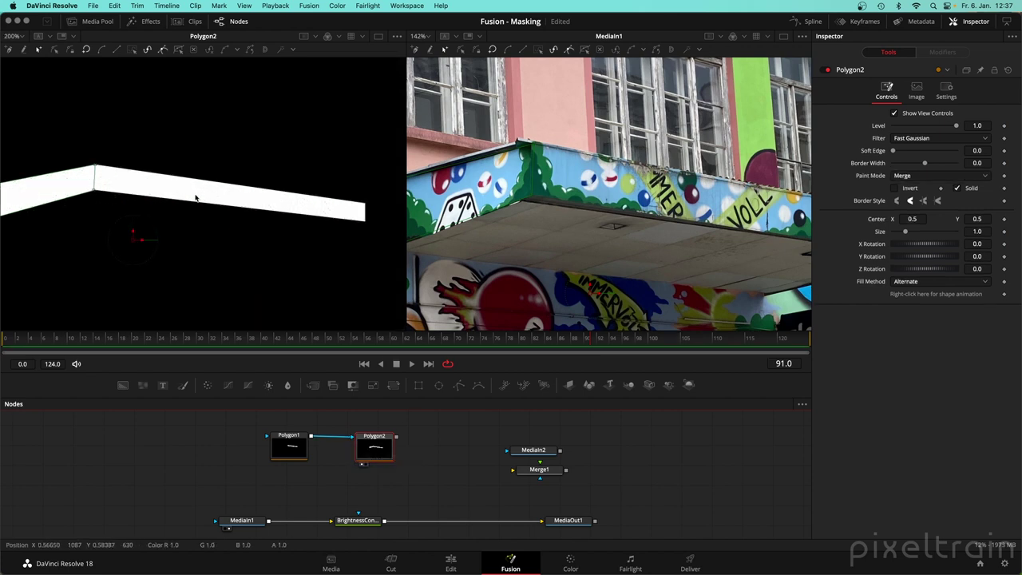
drag(374, 447, 361, 447)
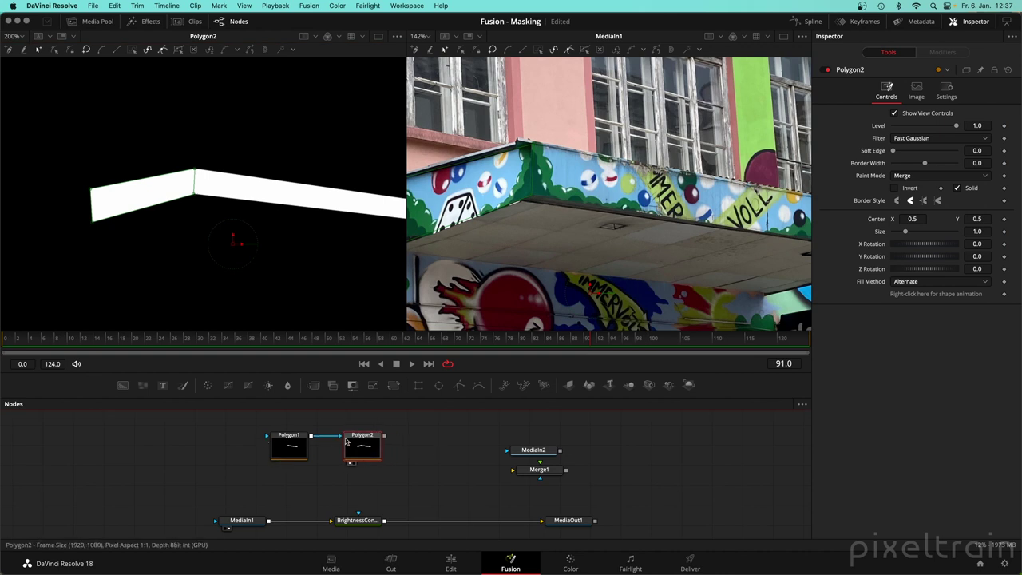
Examine the seam between the two polygons in the combined mask with Polygon2's view controls switched off and back on.
click(415, 452)
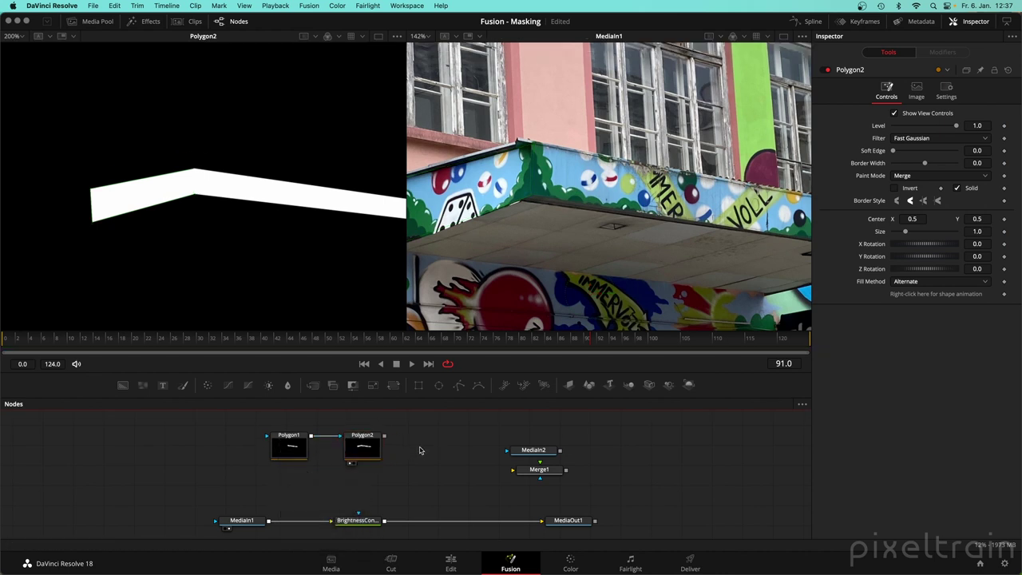
scroll(416, 457, up, 2)
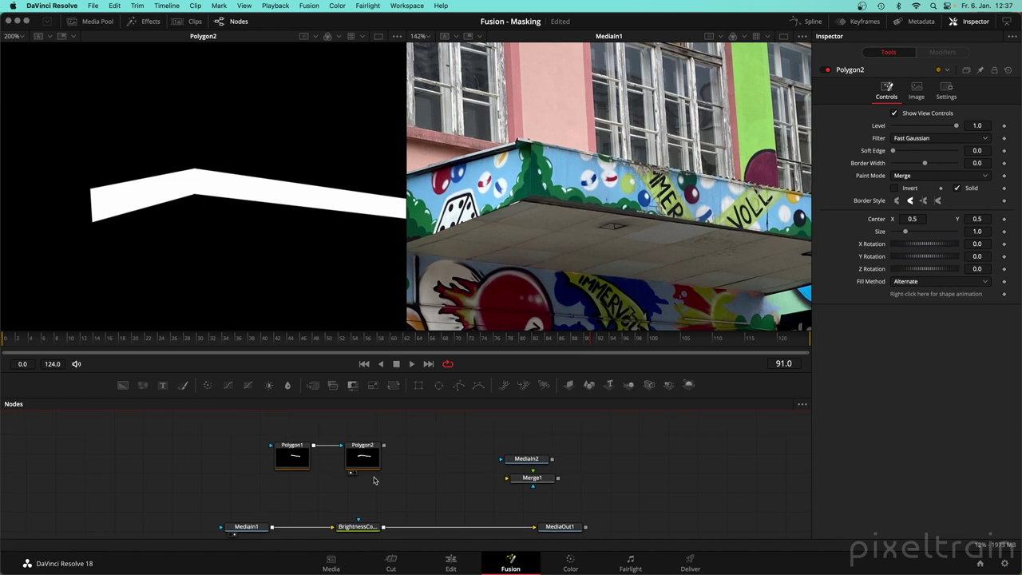
scroll(376, 473, down, 2)
drag(406, 466, 408, 461)
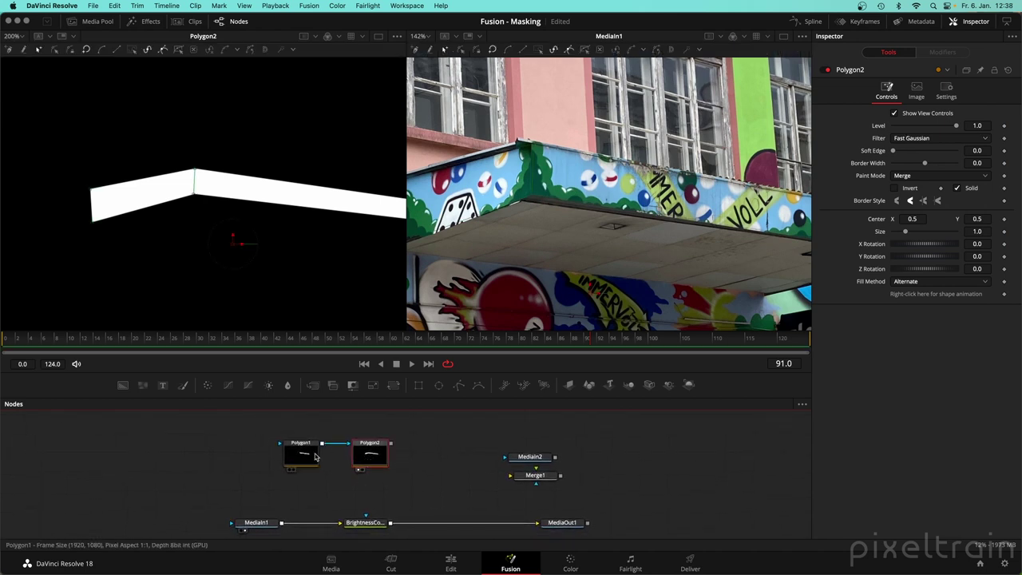
click(369, 457)
mouse_move(358, 455)
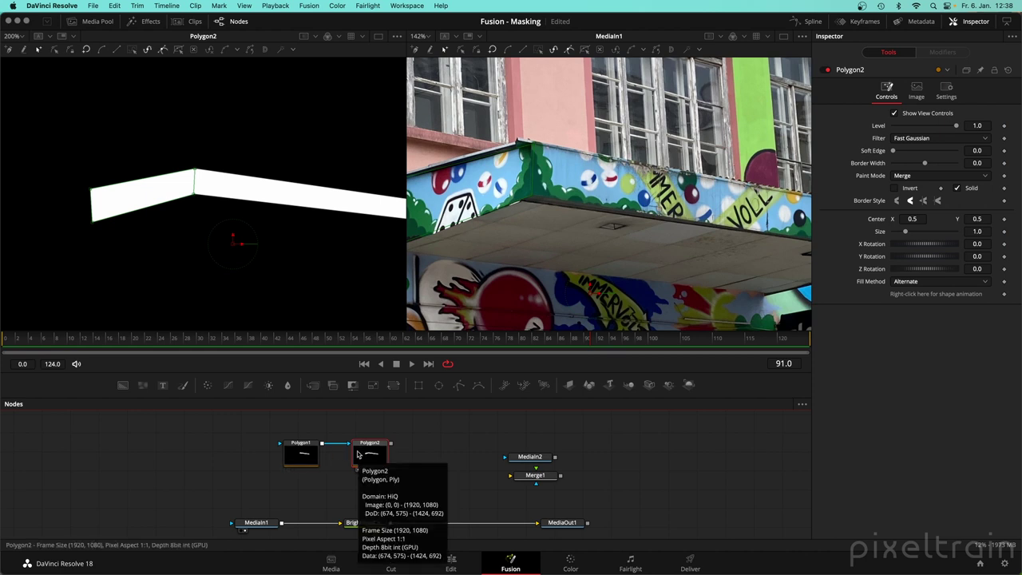
scroll(171, 159, up, 5)
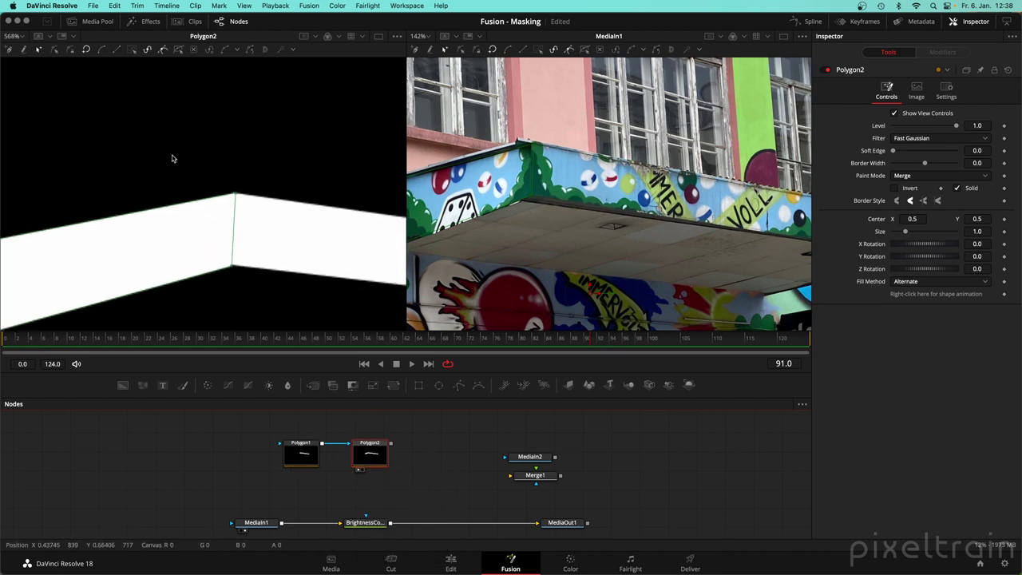
click(892, 112)
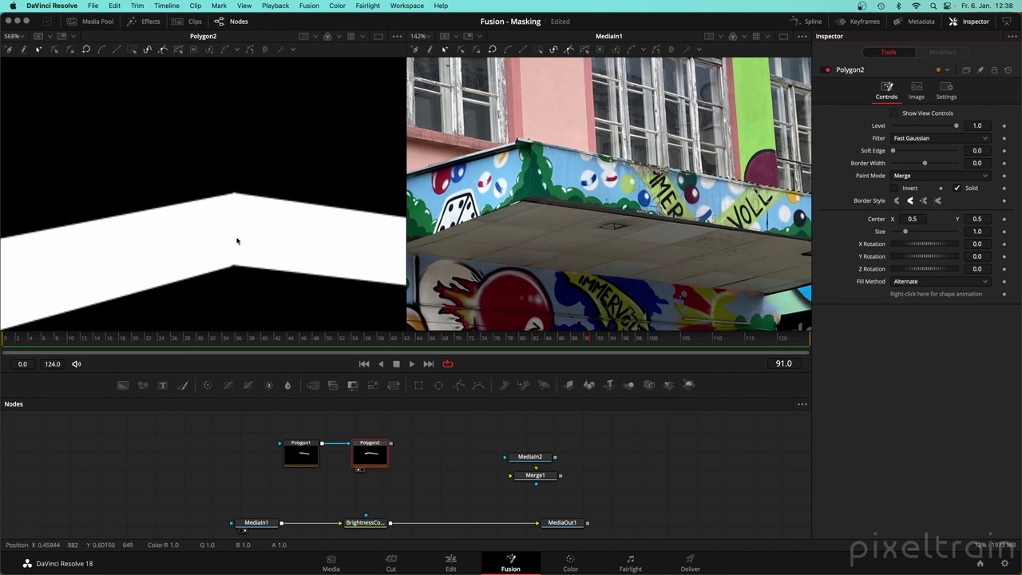
click(895, 114)
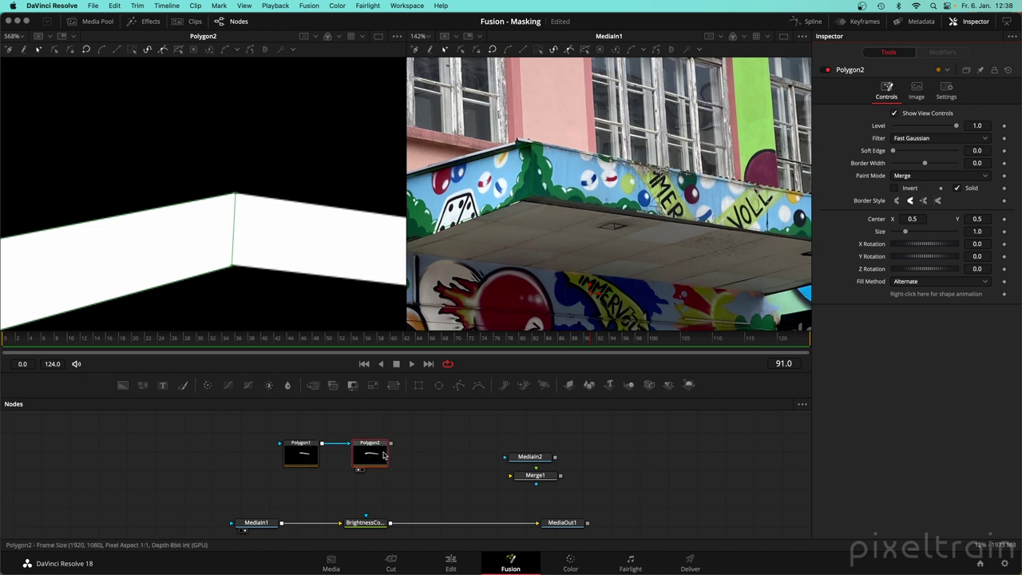
Compare the settings of Polygon1 and Polygon2 and review Polygon2's Paint Mode options without changing the mode.
click(303, 457)
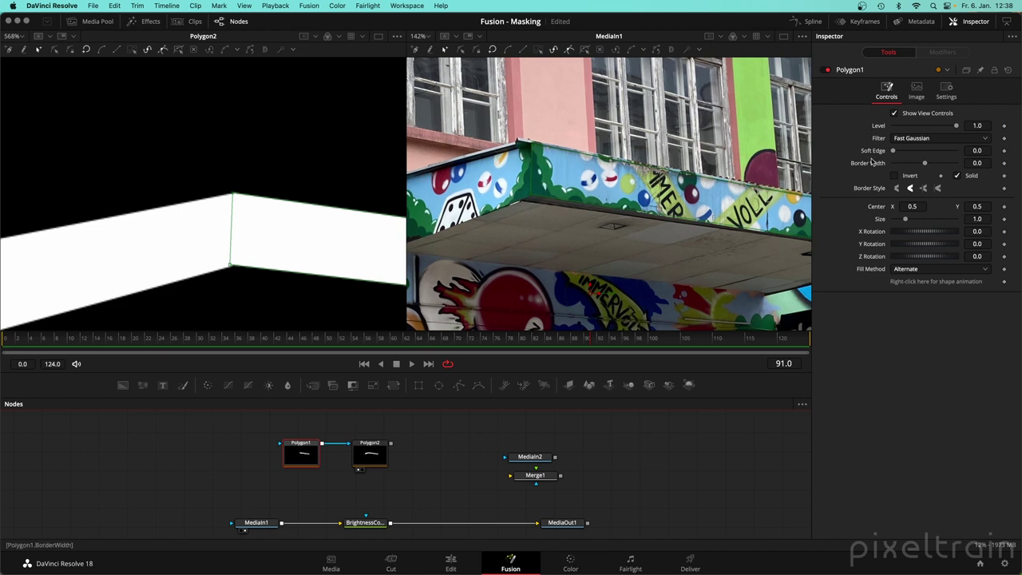
click(371, 454)
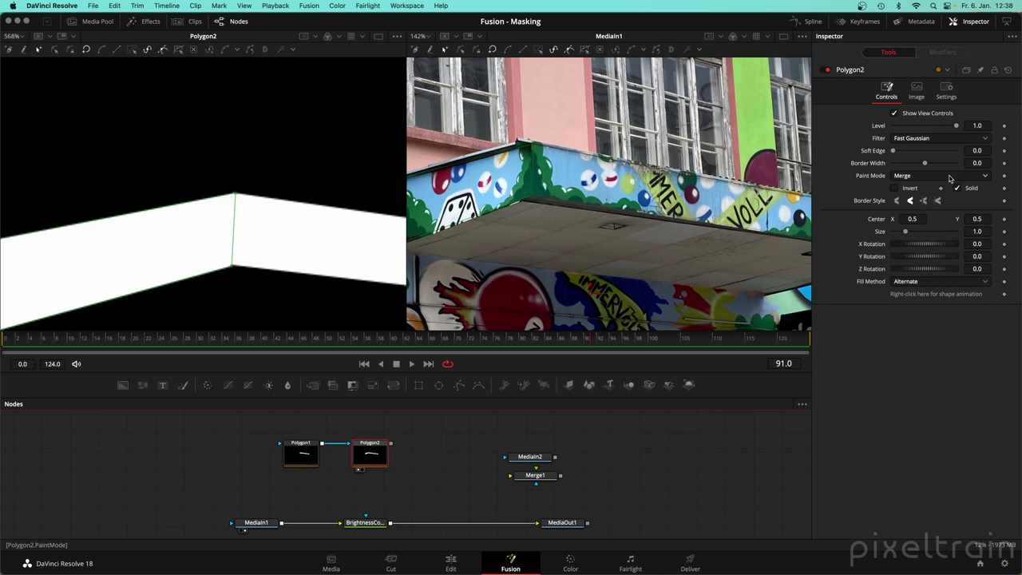
click(949, 176)
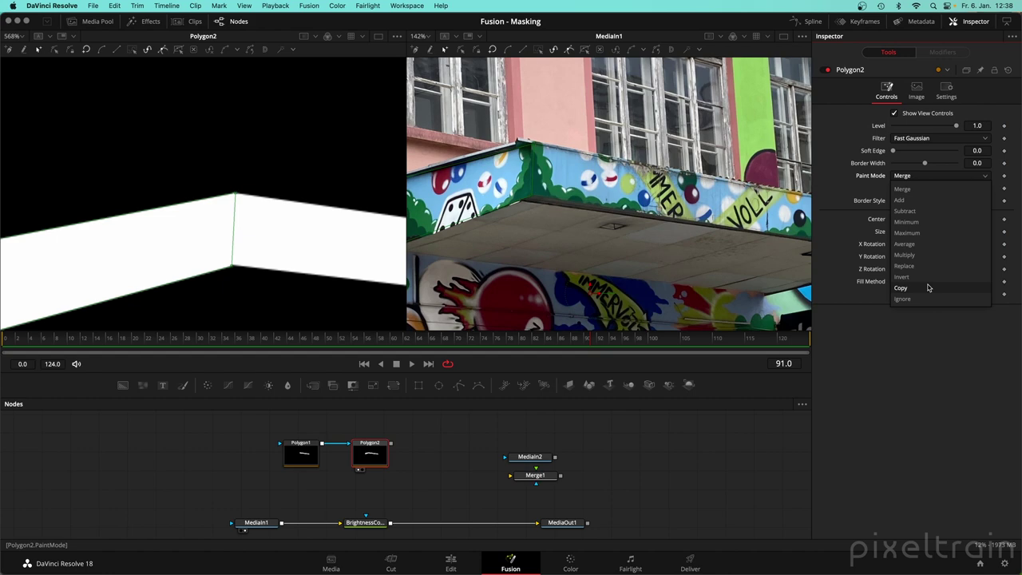
key(Escape)
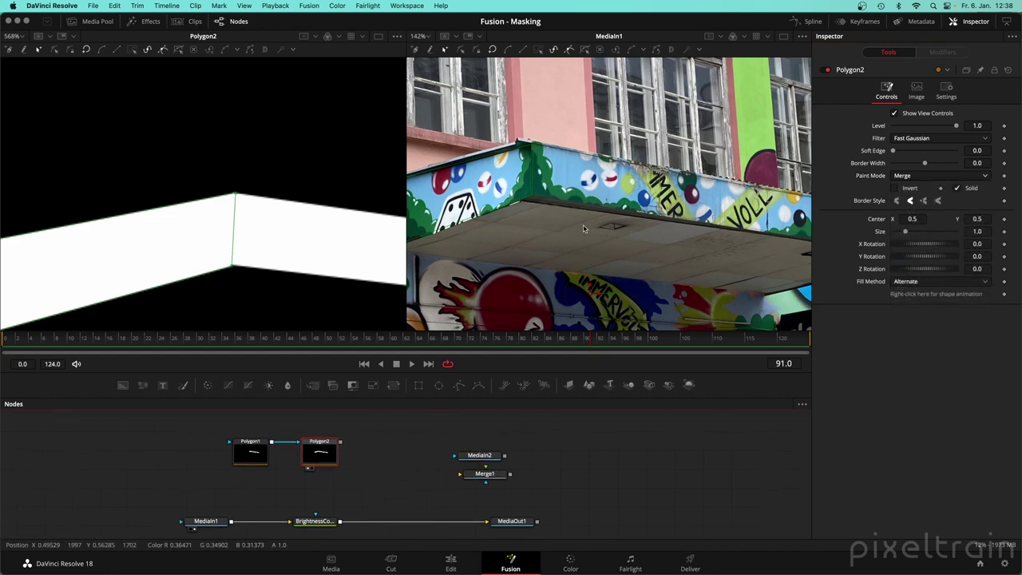
Add a Rectangle mask node beside Polygon2 in the node area.
key(ctrl+1)
scroll(590, 232, right, 5)
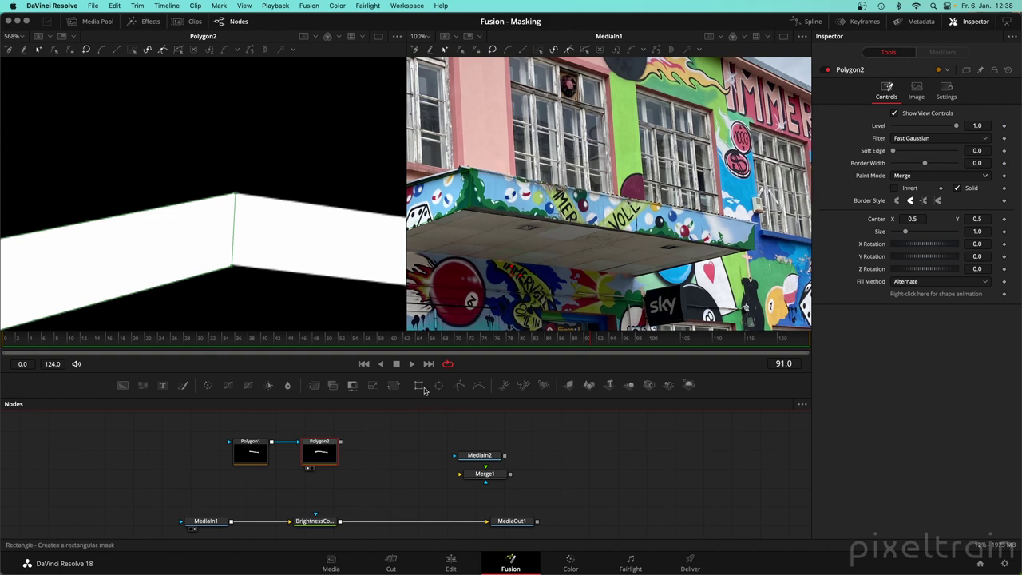
drag(417, 387, 394, 455)
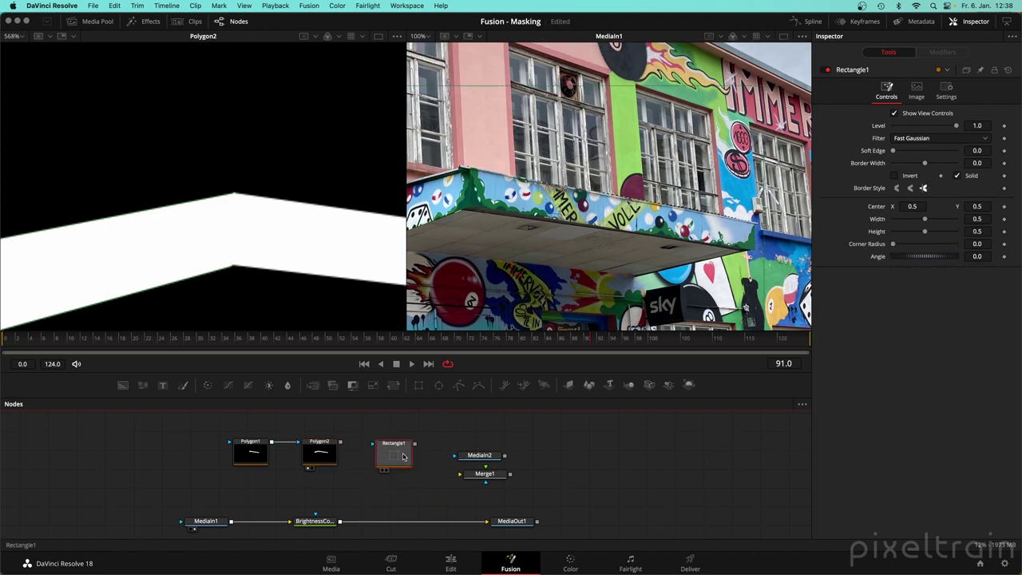
Place the rectangle over the canopy's fascia, centred at about X 0.59, Y 0.59, about 0.07 wide and 0.135 high.
scroll(575, 178, up, 4)
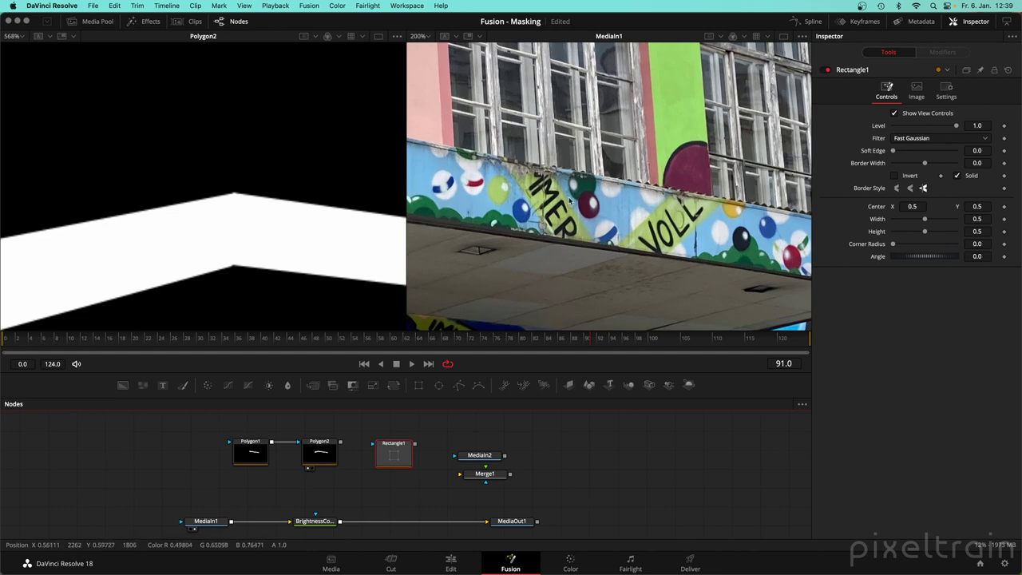
scroll(607, 209, down, 6)
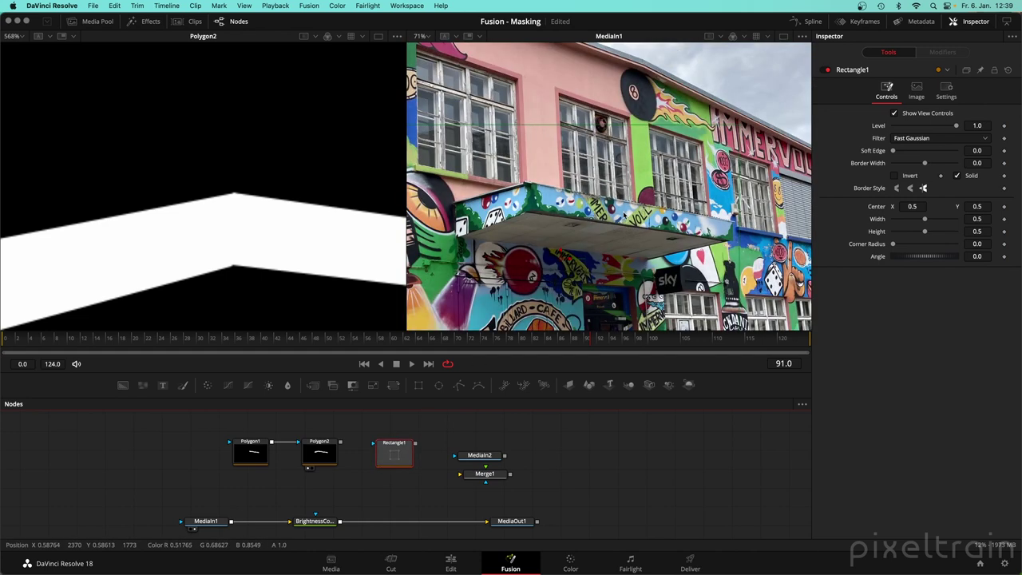
scroll(625, 215, down, 3)
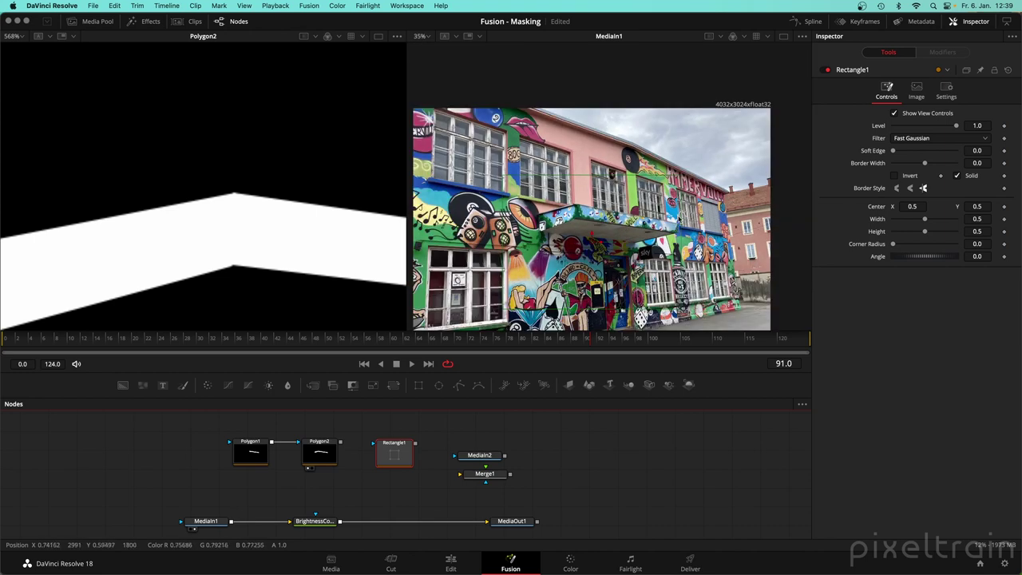
drag(503, 240, 627, 158)
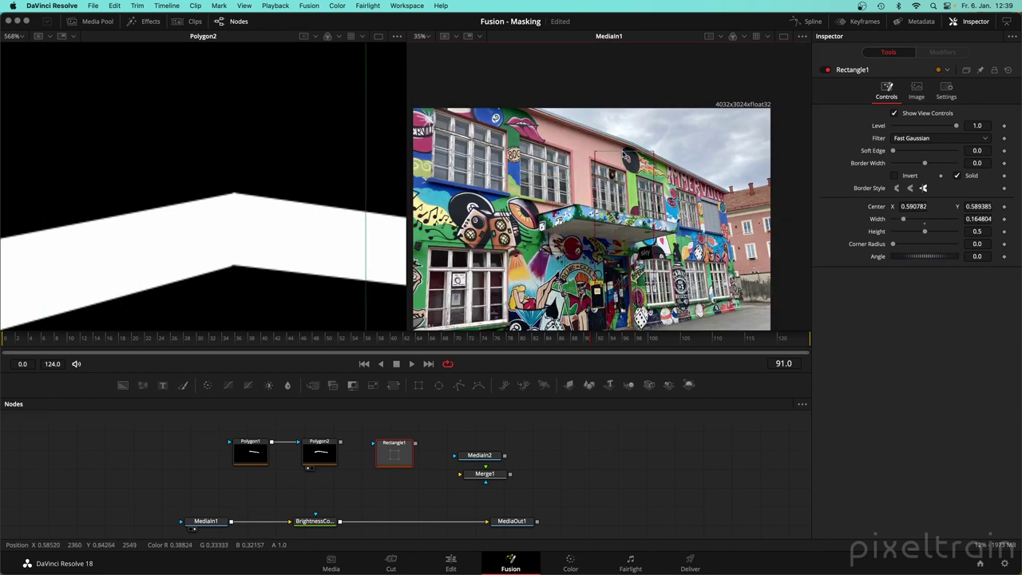
drag(653, 249, 640, 226)
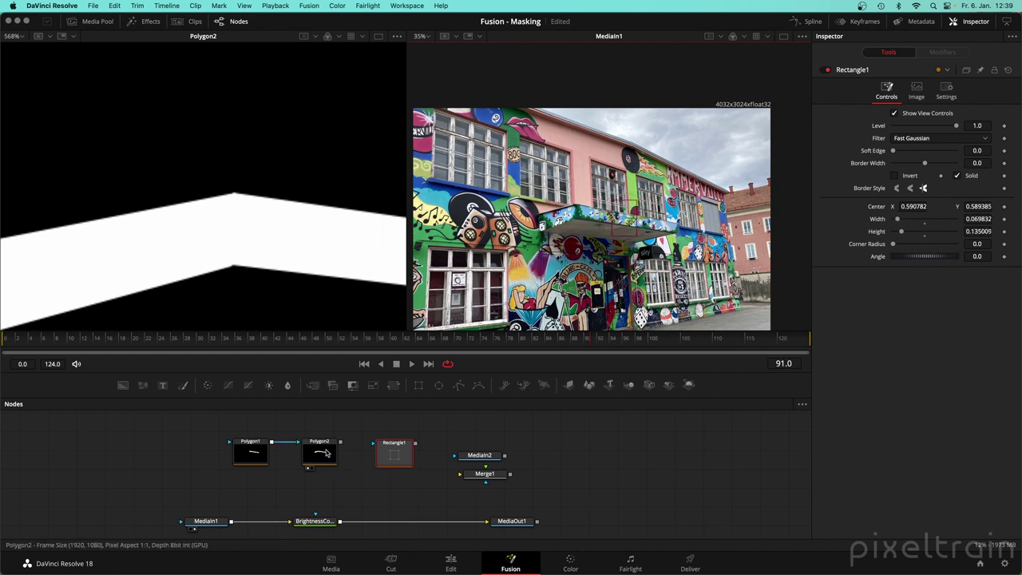
Connect Polygon2's output to Rectangle1's effect mask input and view Rectangle1 in the first viewer with MediaIn1 in the second.
drag(340, 441, 395, 449)
drag(401, 441, 578, 255)
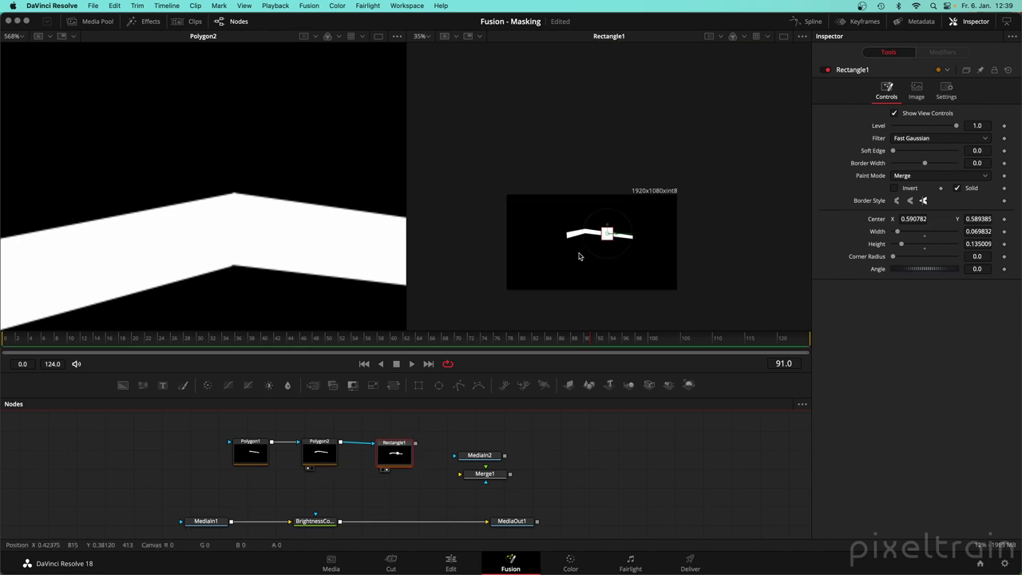
drag(399, 447, 280, 306)
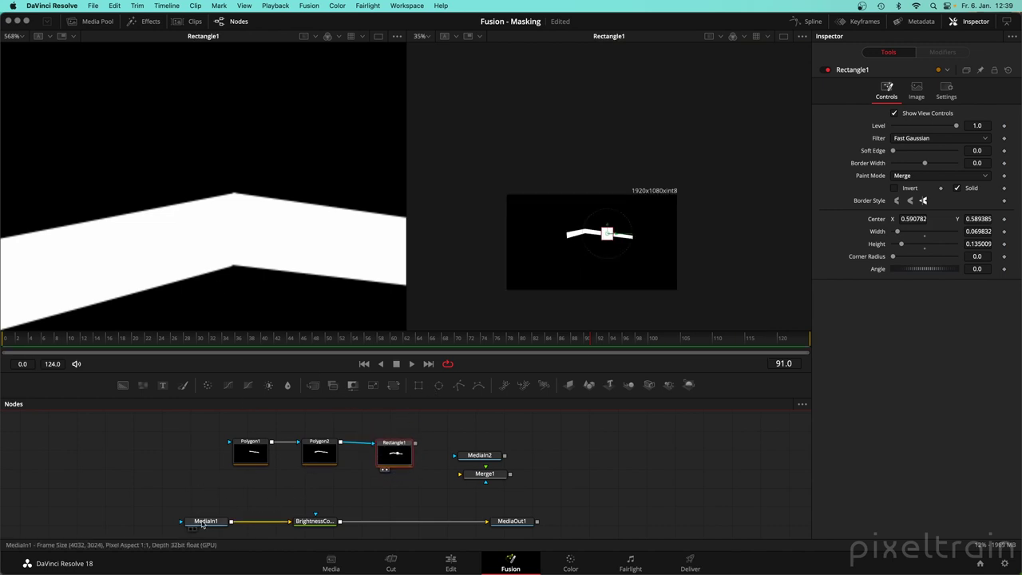
drag(203, 521, 580, 276)
scroll(260, 250, down, 2)
scroll(260, 250, right, 5)
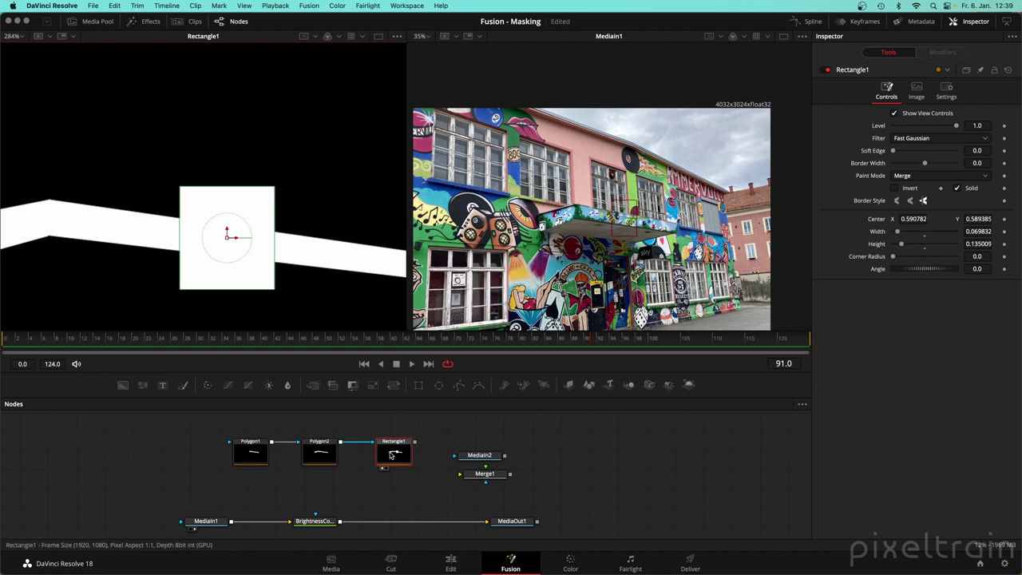
Set Rectangle1's Paint Mode to Subtract to cut its shape out of the combined polygon mask.
click(918, 176)
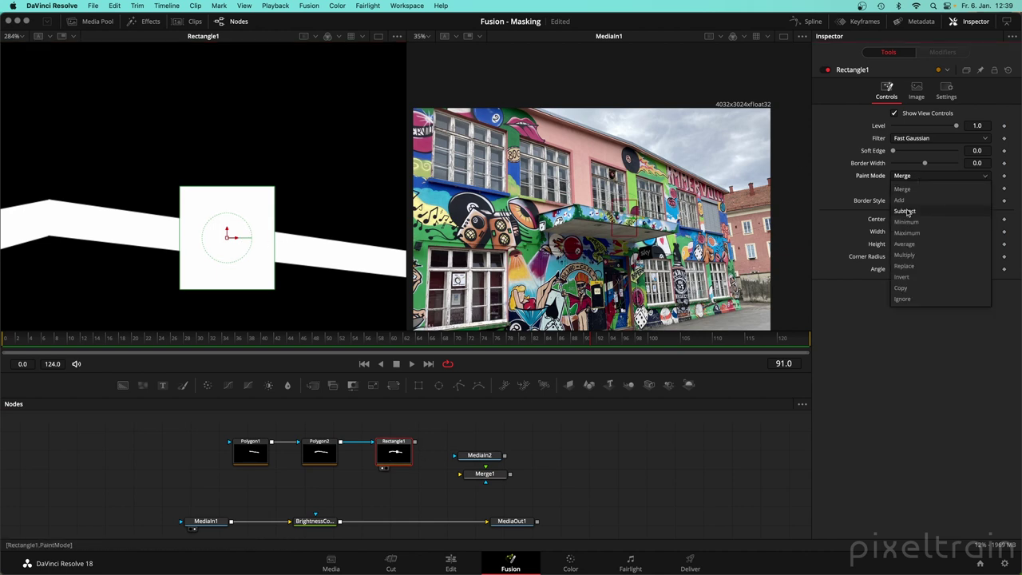
click(907, 211)
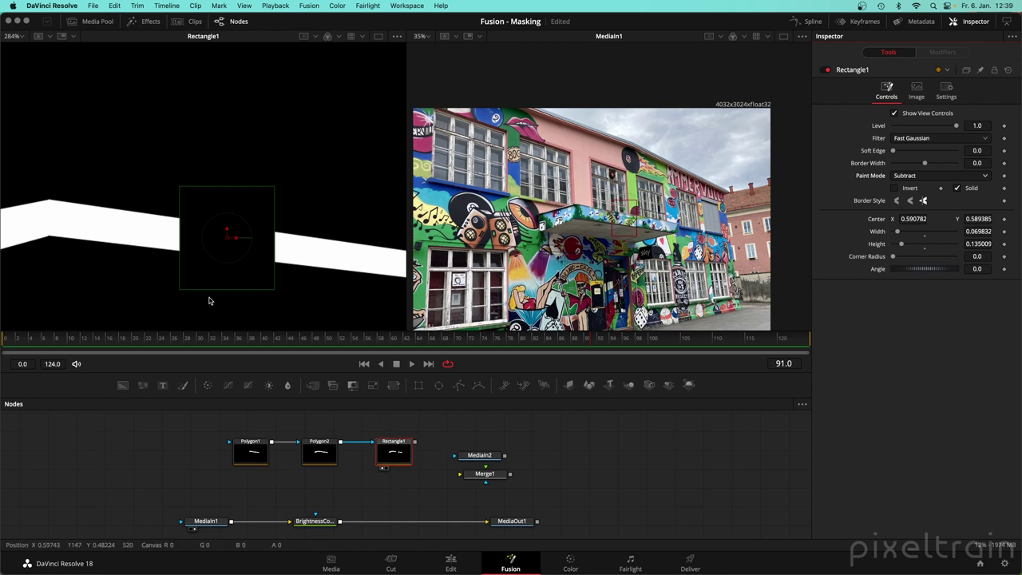
scroll(331, 286, down, 2)
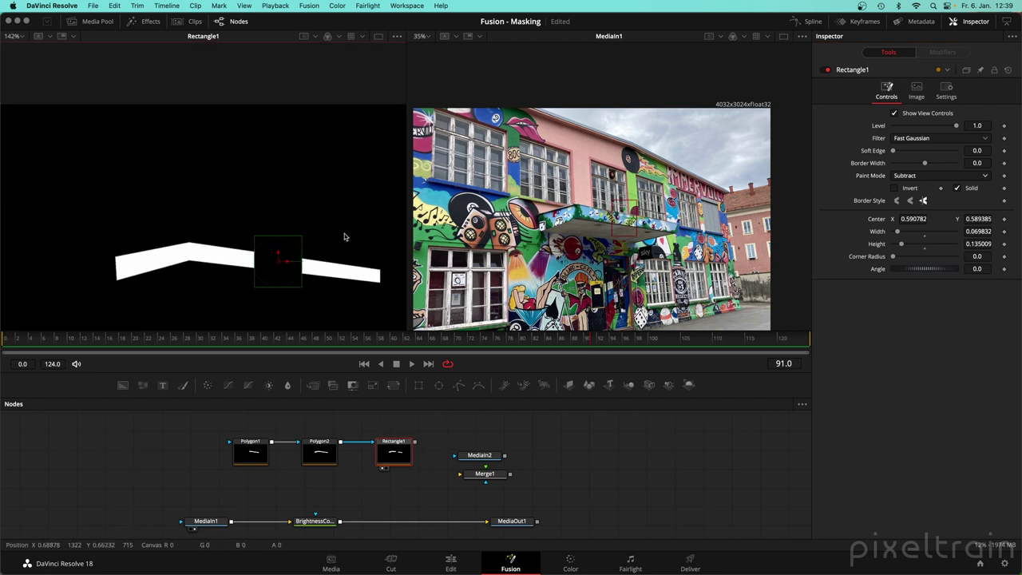
Move the Polygon1, Polygon2 and Rectangle1 chain away from the main node flow, enlarge the node area and deselect the nodes.
scroll(361, 493, left, 5)
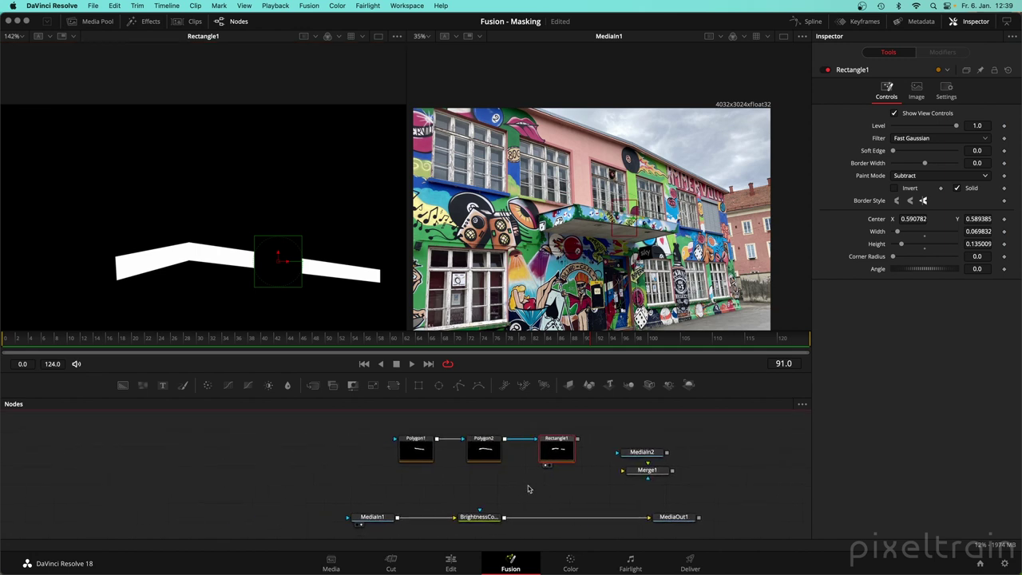
drag(360, 425, 573, 479)
drag(491, 447, 263, 449)
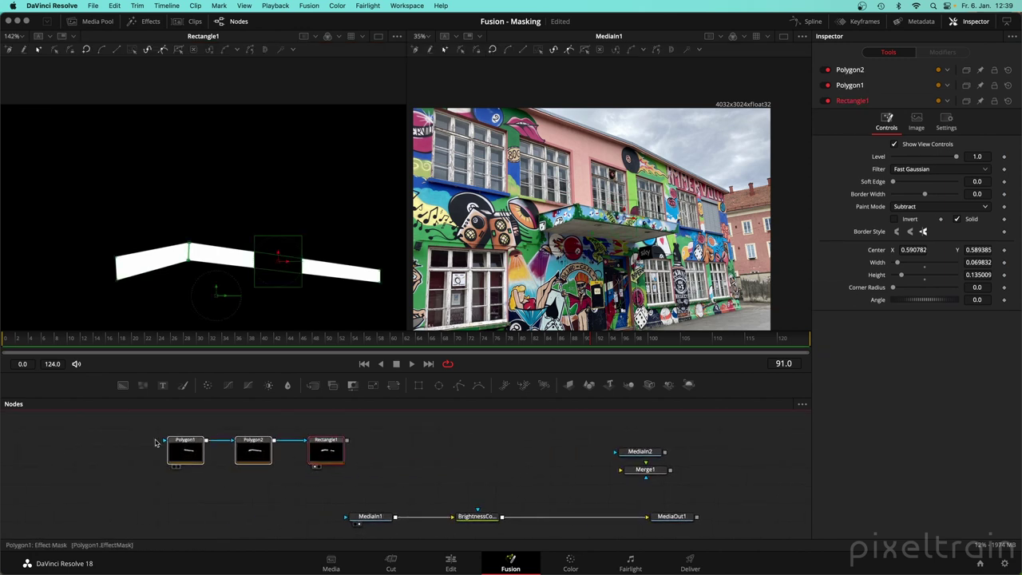
scroll(345, 452, down, 2)
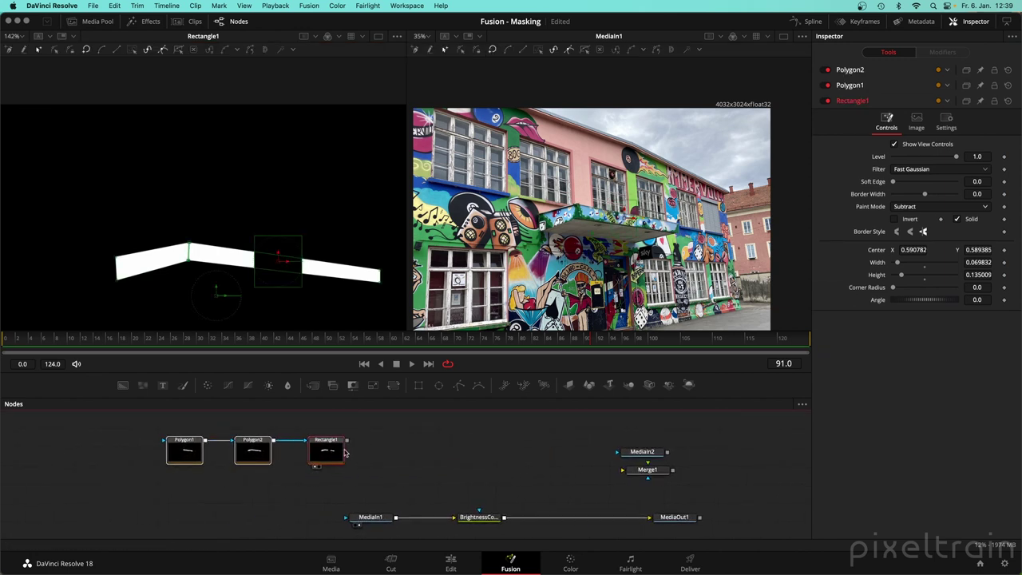
drag(453, 395, 453, 315)
click(549, 389)
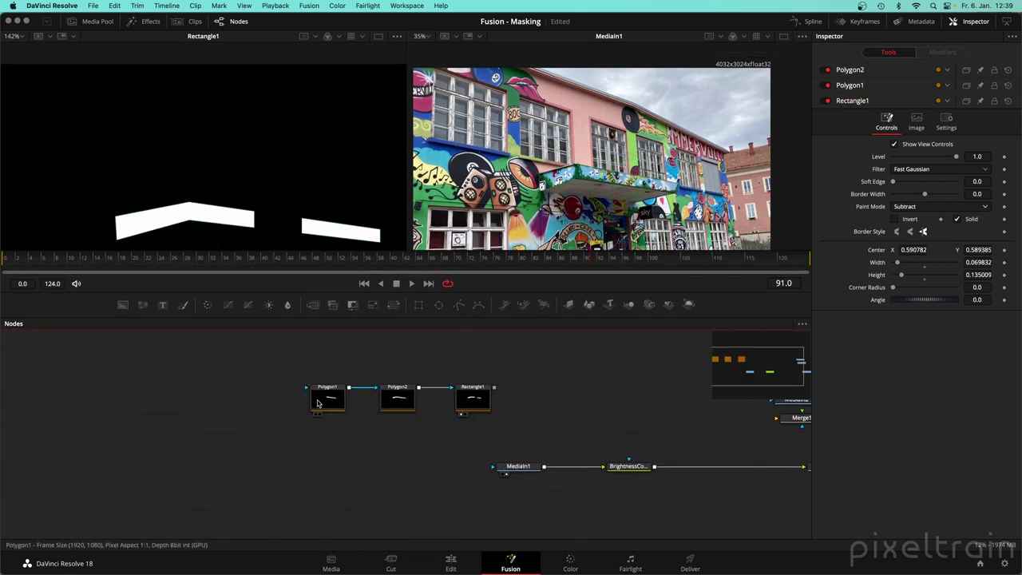
Inspect Polygon1, Polygon2 and Rectangle1 one after another.
click(325, 401)
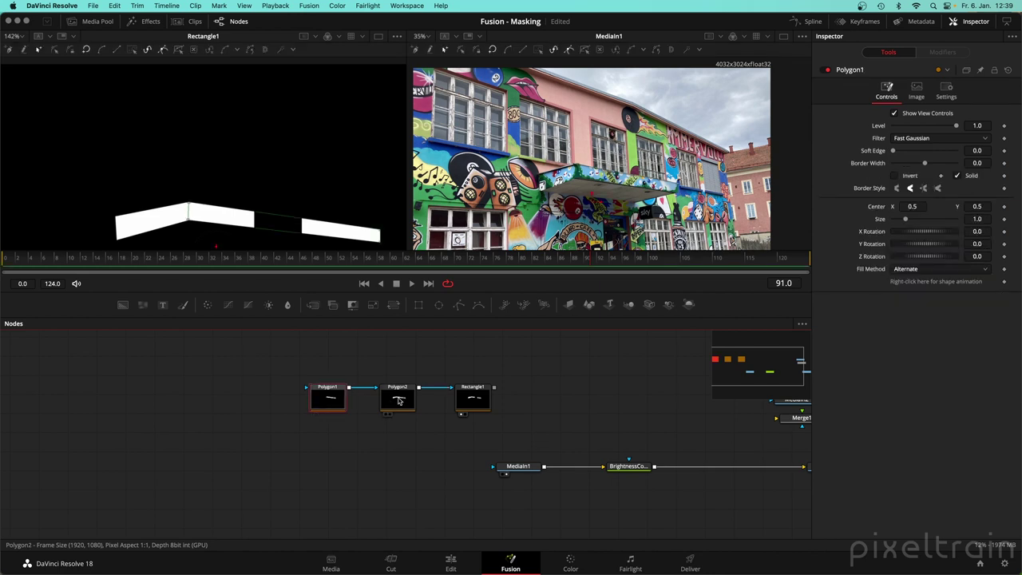
click(399, 399)
click(472, 399)
Turn Force All Tile Pictures on for the node area and back off.
right_click(401, 355)
click(374, 357)
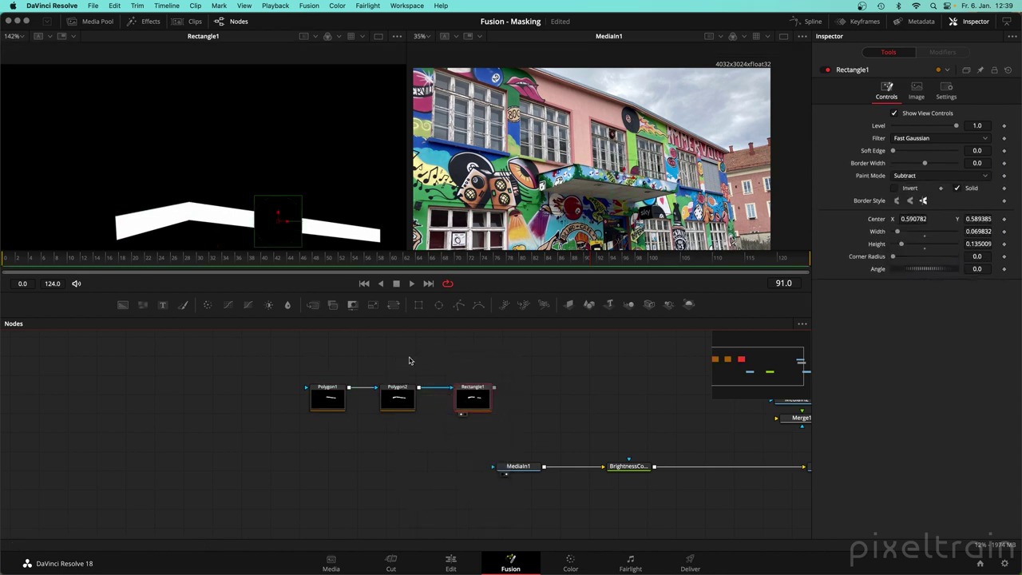
right_click(409, 358)
click(359, 360)
click(453, 363)
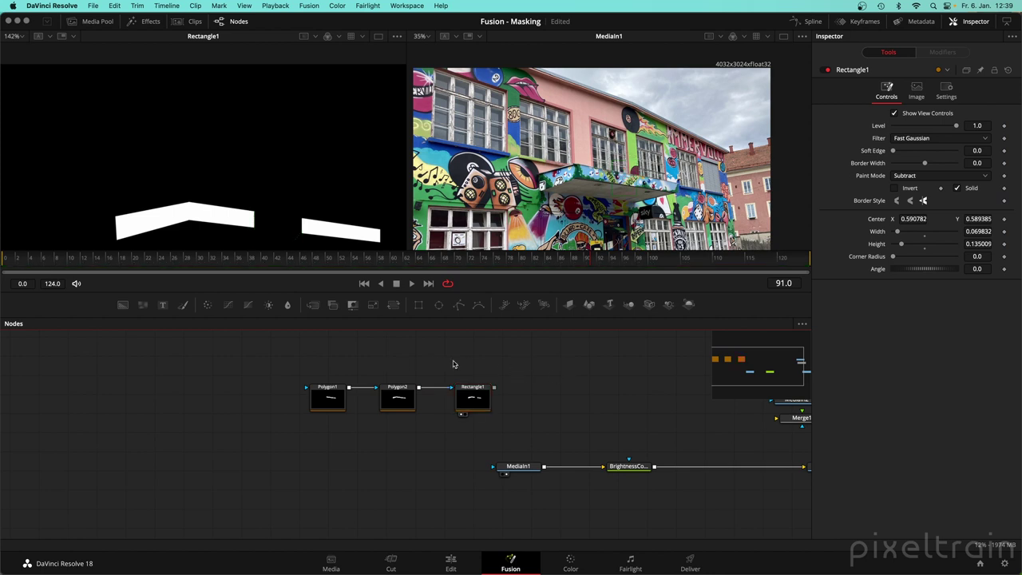
right_click(411, 351)
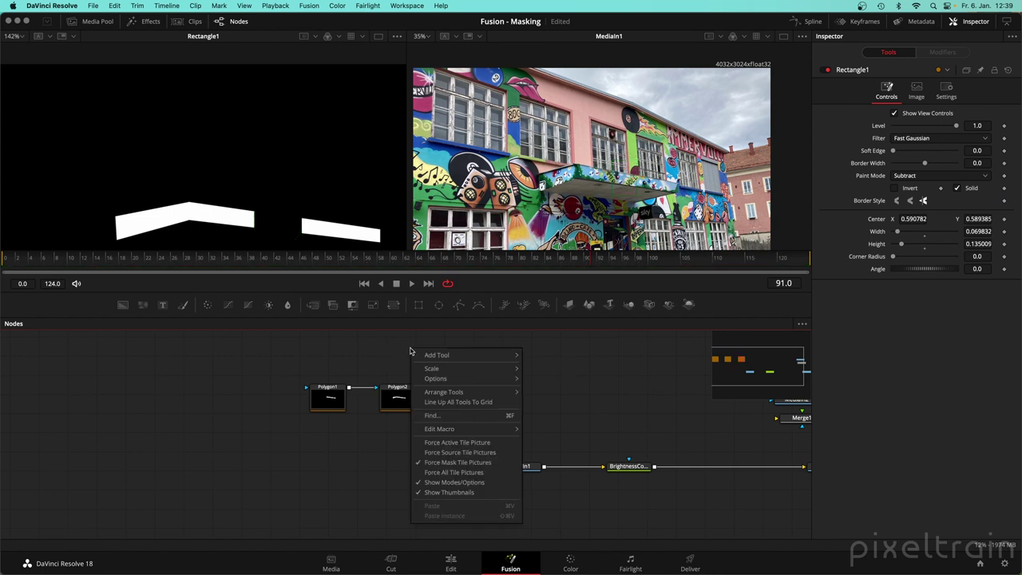
click(474, 473)
drag(627, 420, 435, 417)
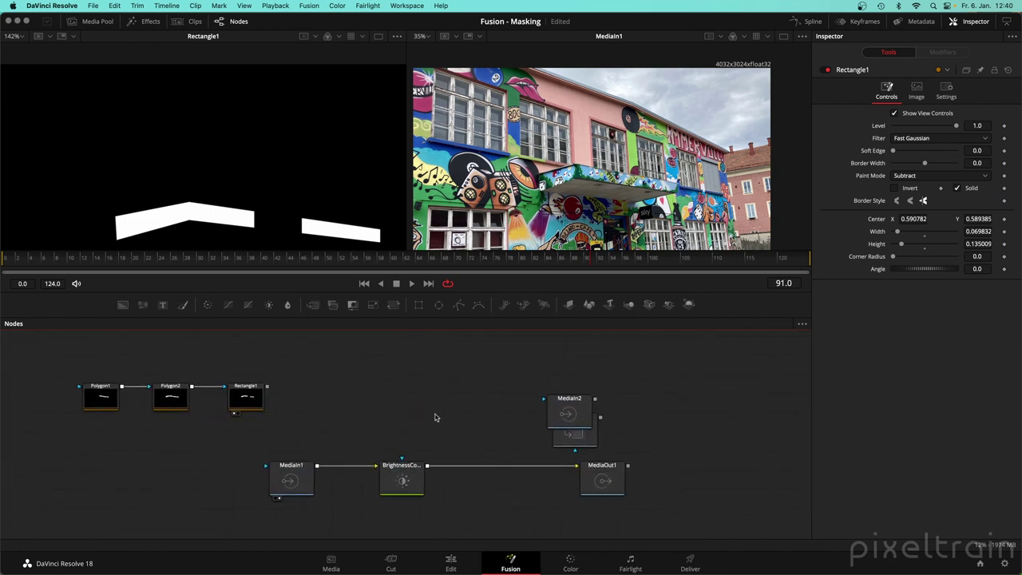
scroll(456, 383, left, 5)
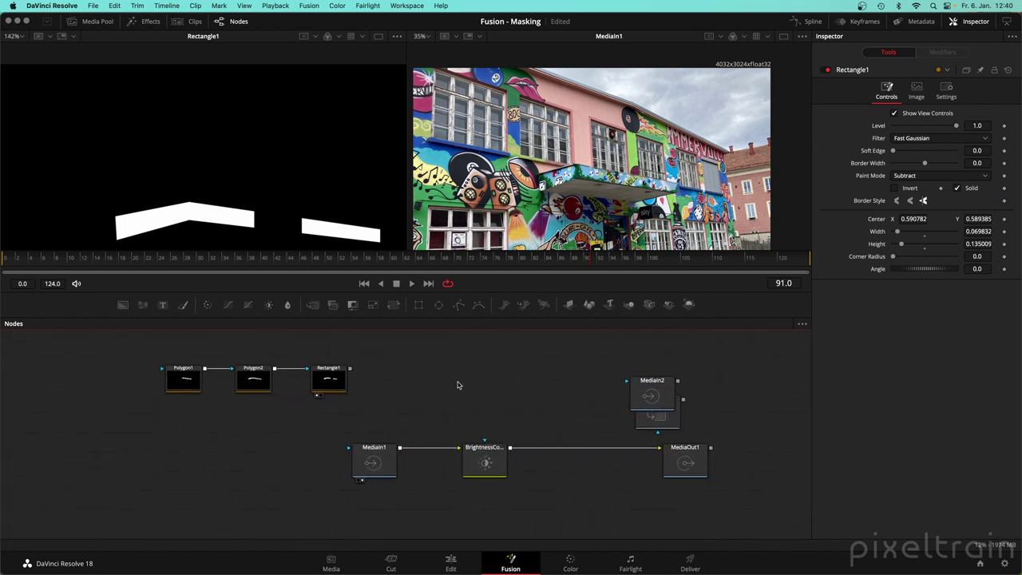
right_click(395, 361)
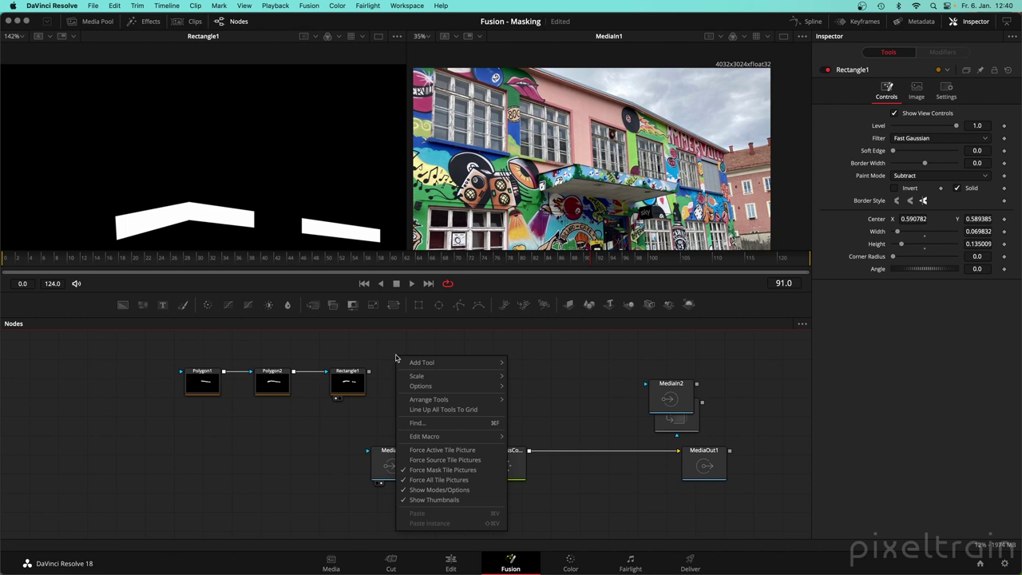
click(411, 481)
Turn Force Source Tile Pictures on for the node area and back off.
right_click(425, 383)
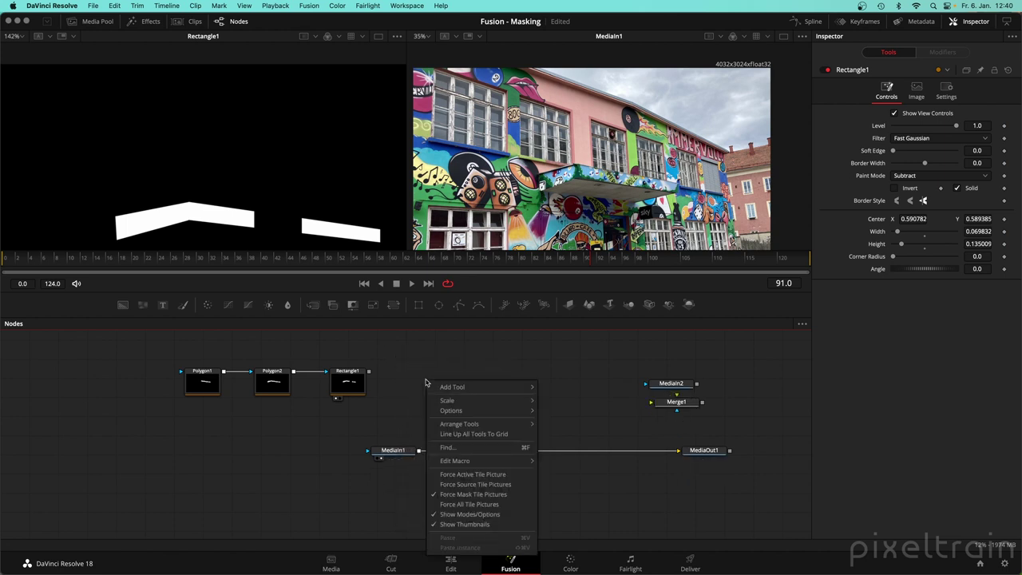
click(448, 485)
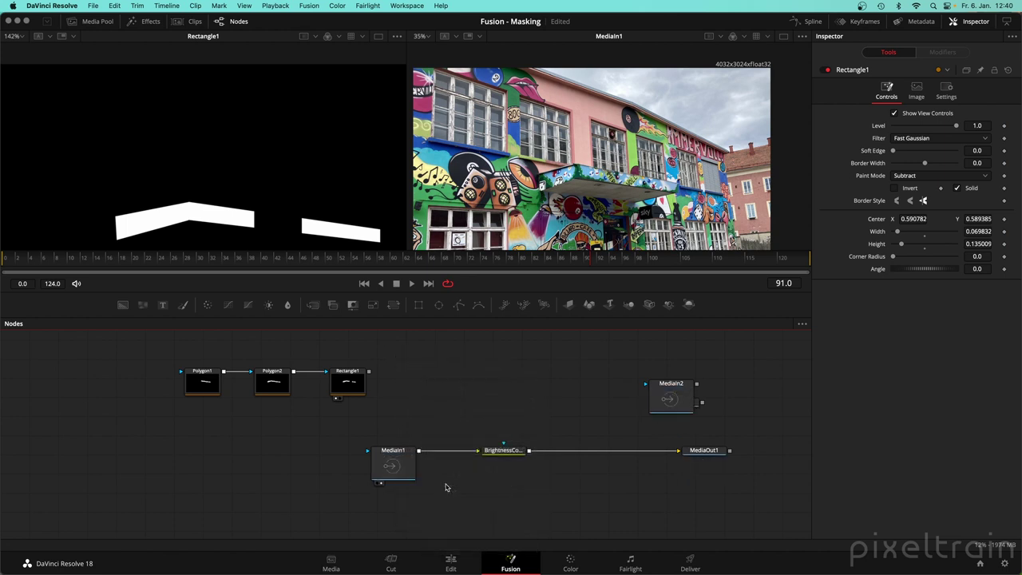
right_click(474, 375)
click(503, 474)
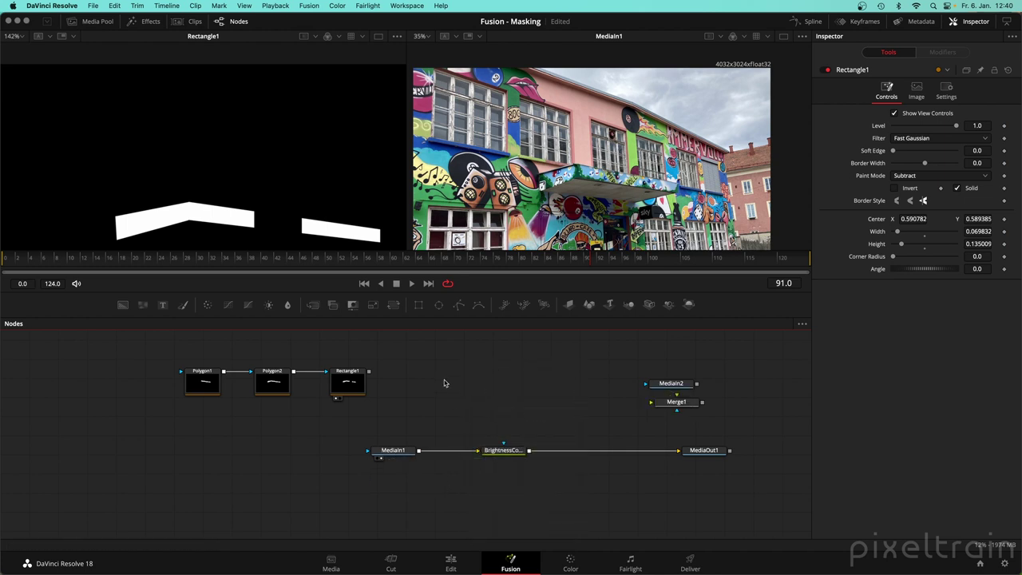
right_click(446, 381)
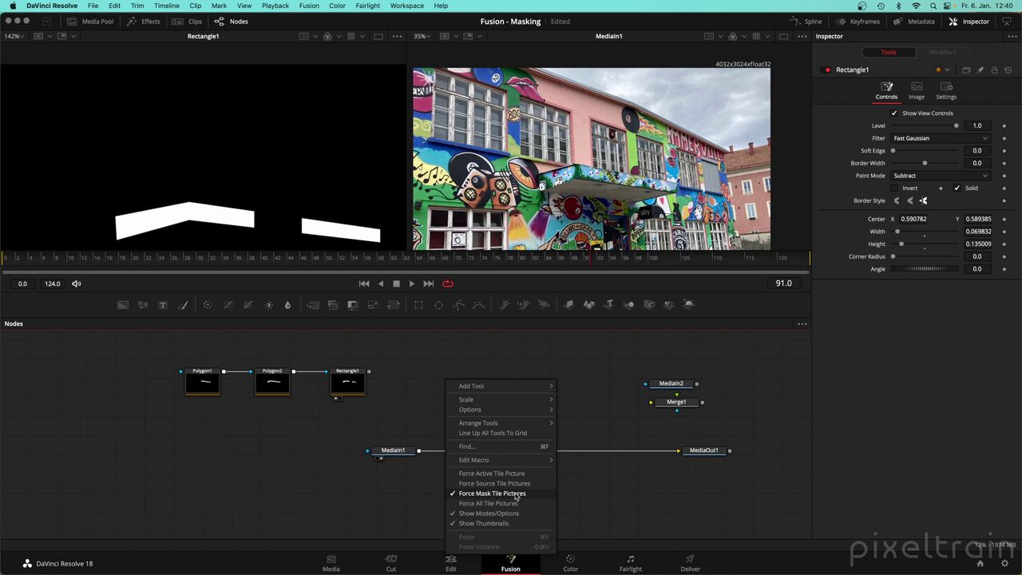
click(322, 440)
Compare the node thumbnails and settings of Polygon1 and Polygon2.
scroll(338, 417, up, 2)
drag(338, 418, 403, 461)
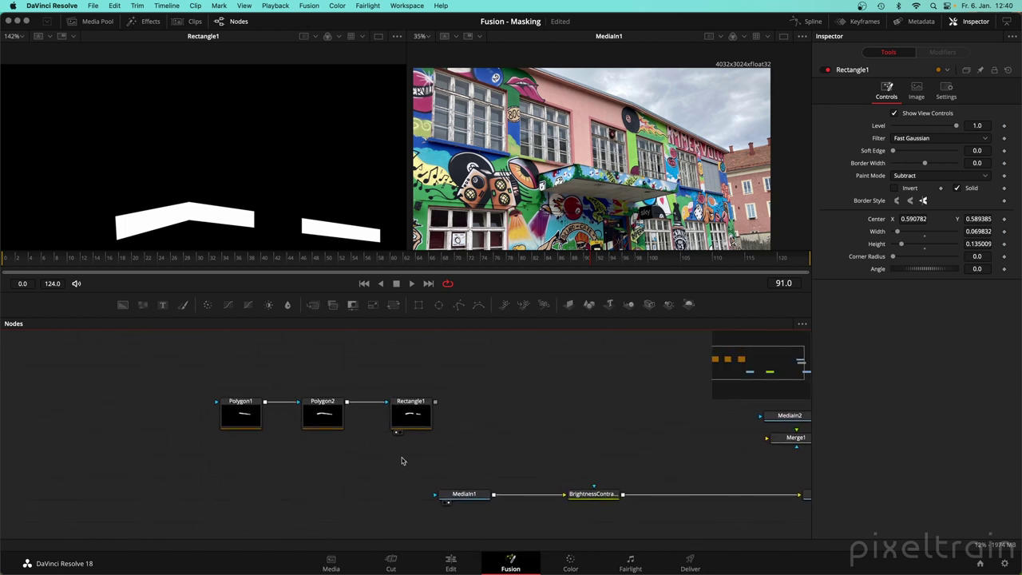
click(250, 414)
click(321, 415)
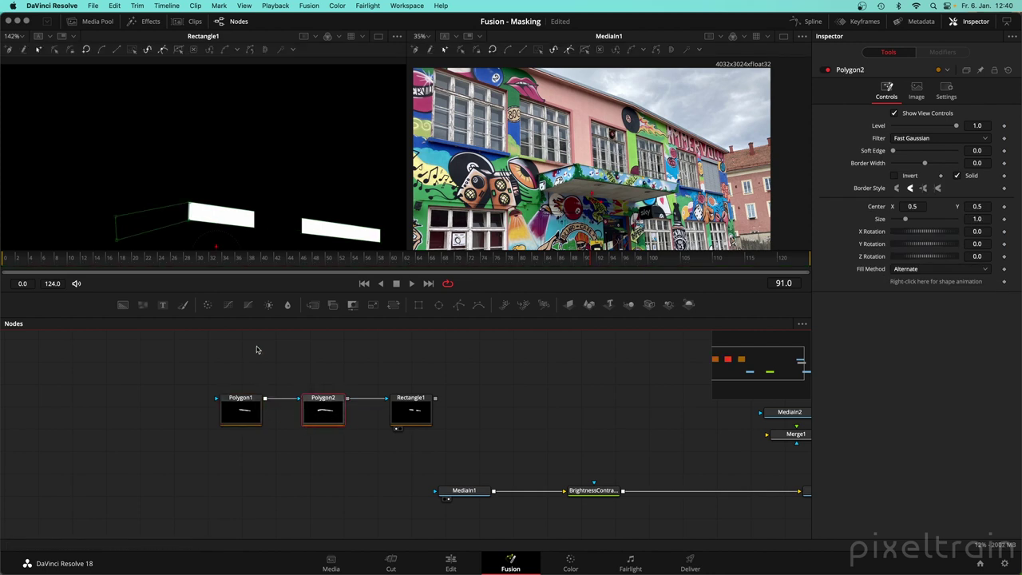
click(256, 349)
click(248, 414)
click(328, 414)
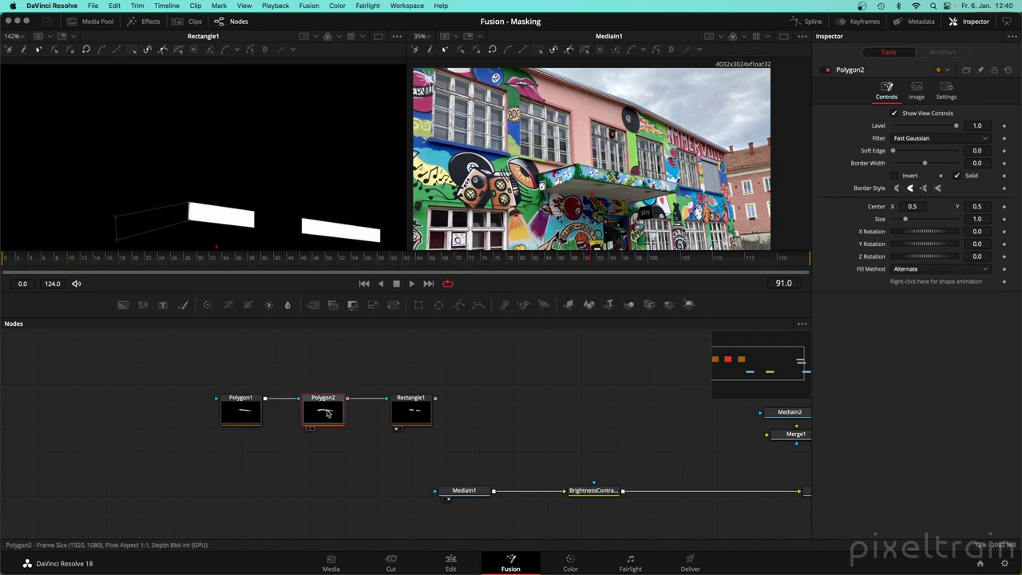
click(242, 414)
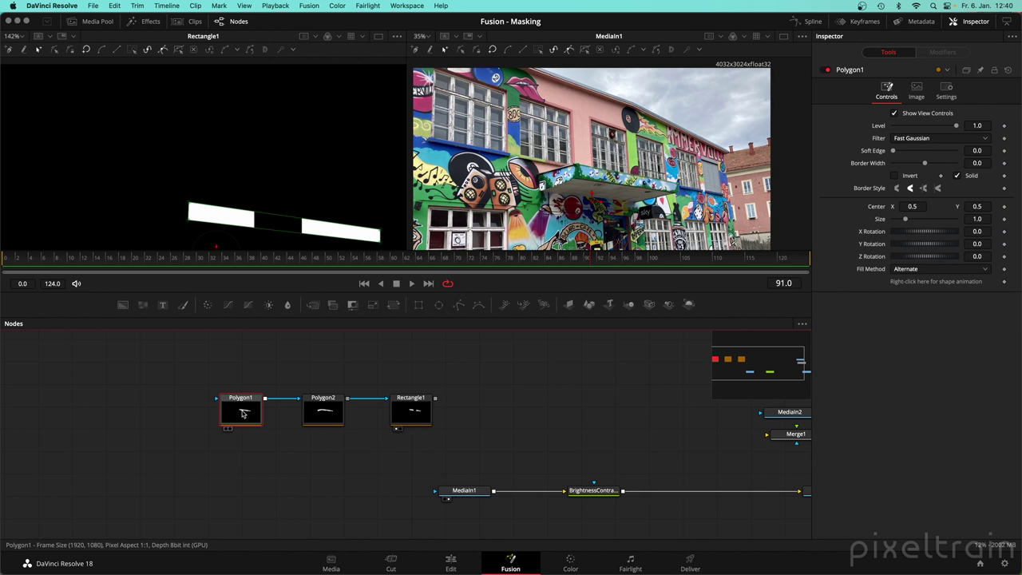
Toggle the individual tile pictures of Polygon1 and Polygon2, and turn Force Mask Tile Pictures off for the node area.
click(326, 413)
right_click(327, 414)
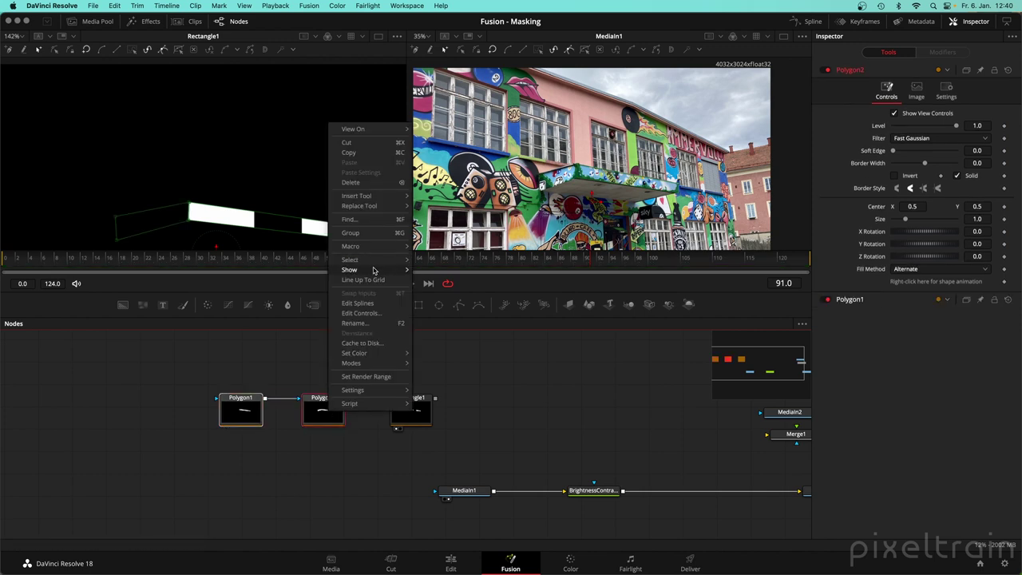
mouse_move(376, 270)
click(435, 274)
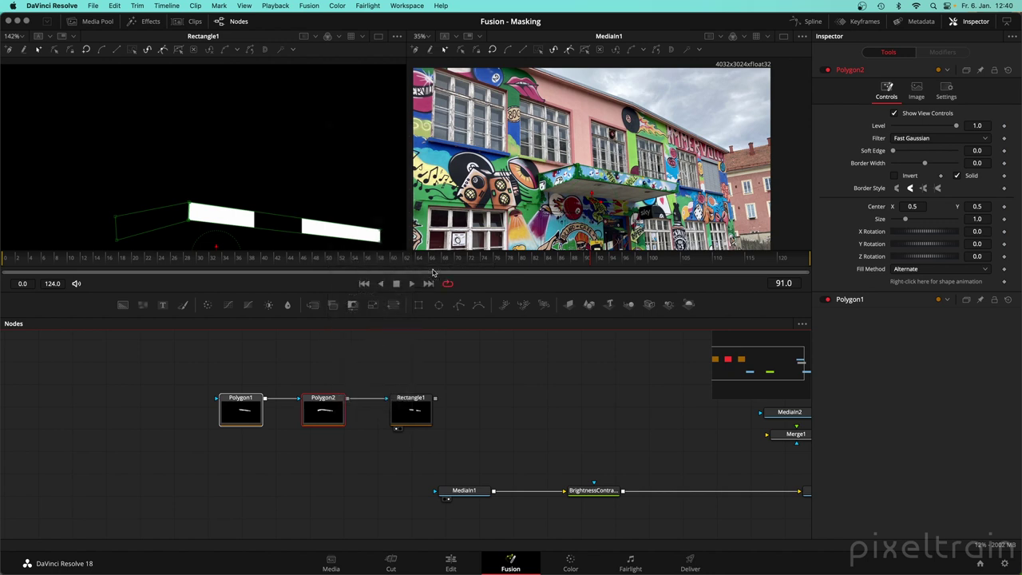
right_click(358, 365)
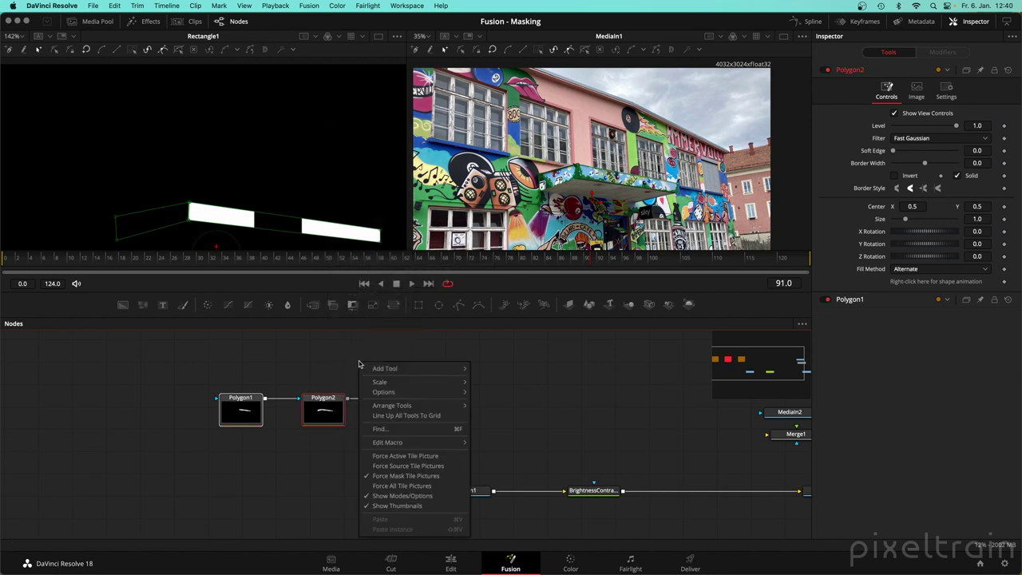
click(448, 478)
click(448, 439)
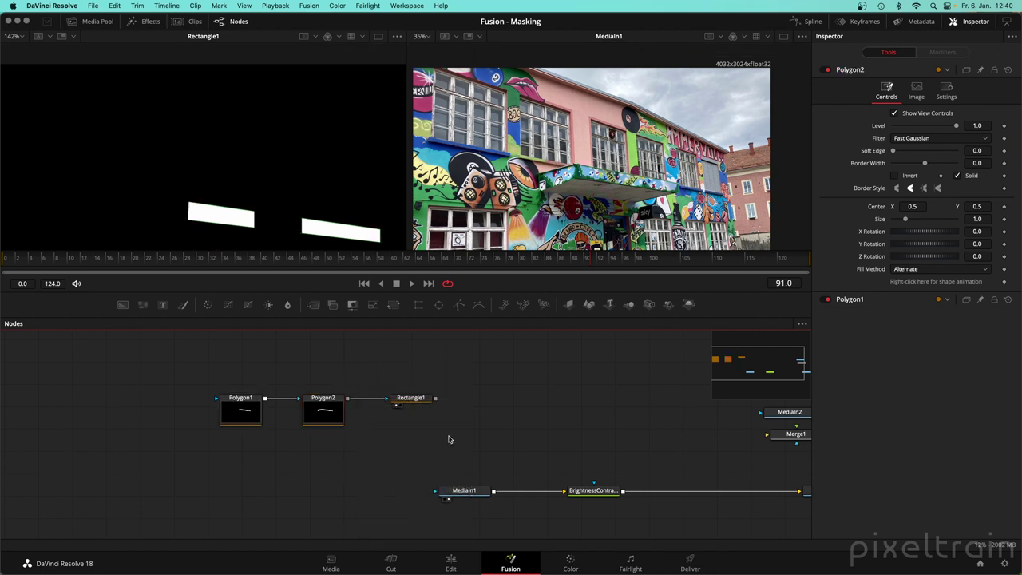
Turn the individual tile picture off for Polygon2 and for Polygon1.
right_click(321, 411)
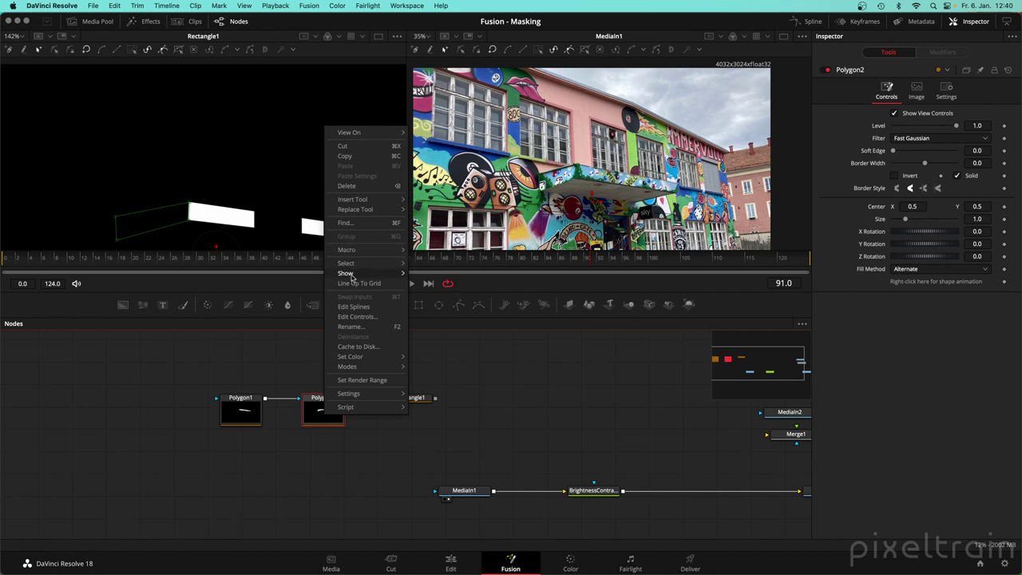
mouse_move(352, 273)
click(438, 274)
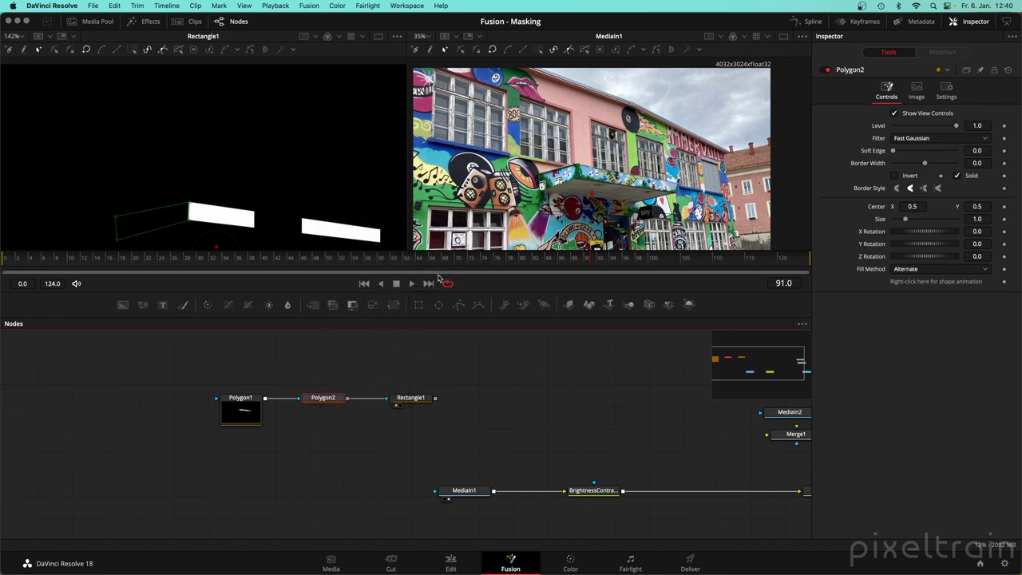
click(243, 411)
right_click(244, 410)
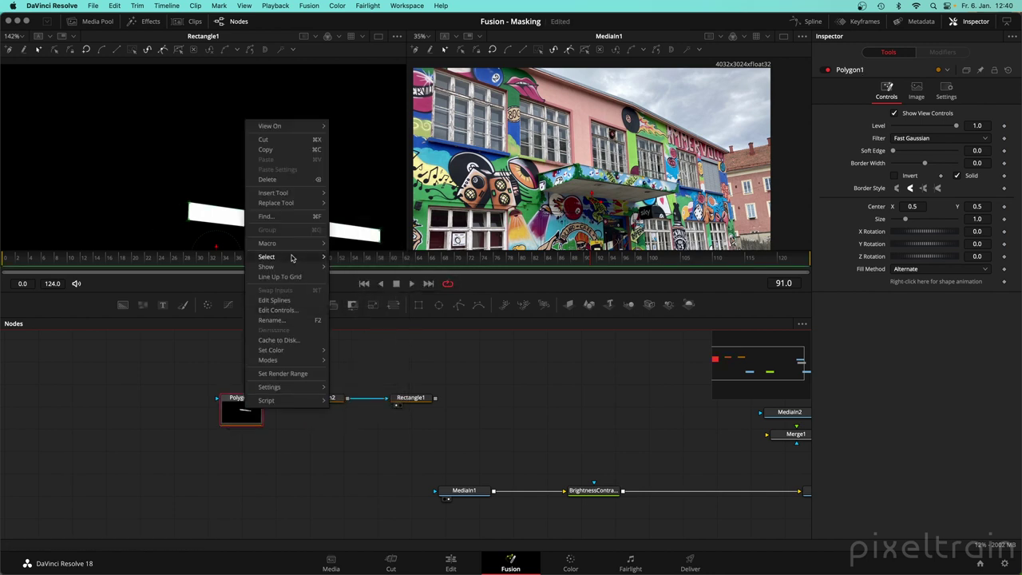
mouse_move(295, 270)
click(361, 266)
Turn Force Mask Tile Pictures back on, check the setting, and deselect all nodes.
right_click(470, 375)
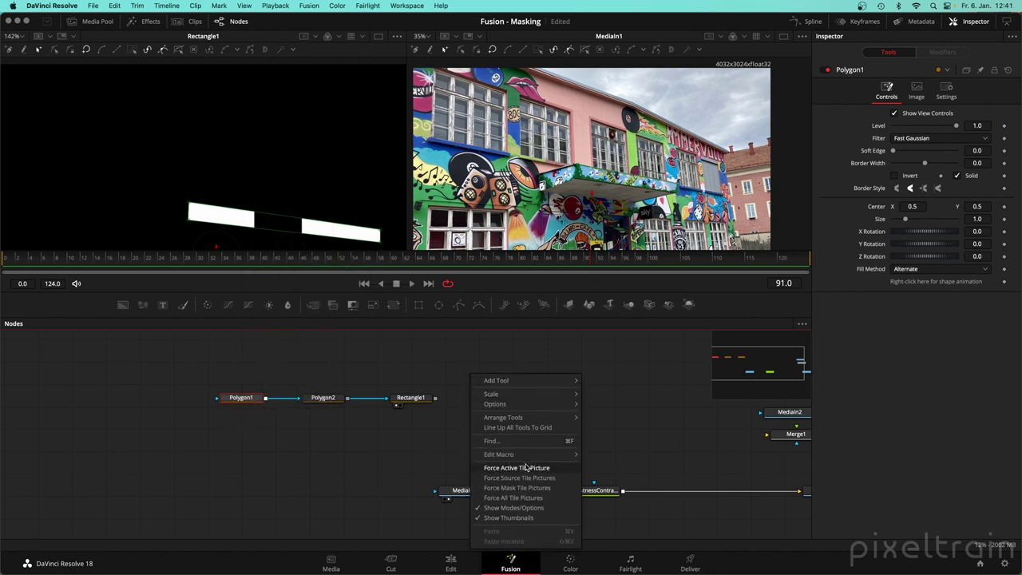
click(528, 488)
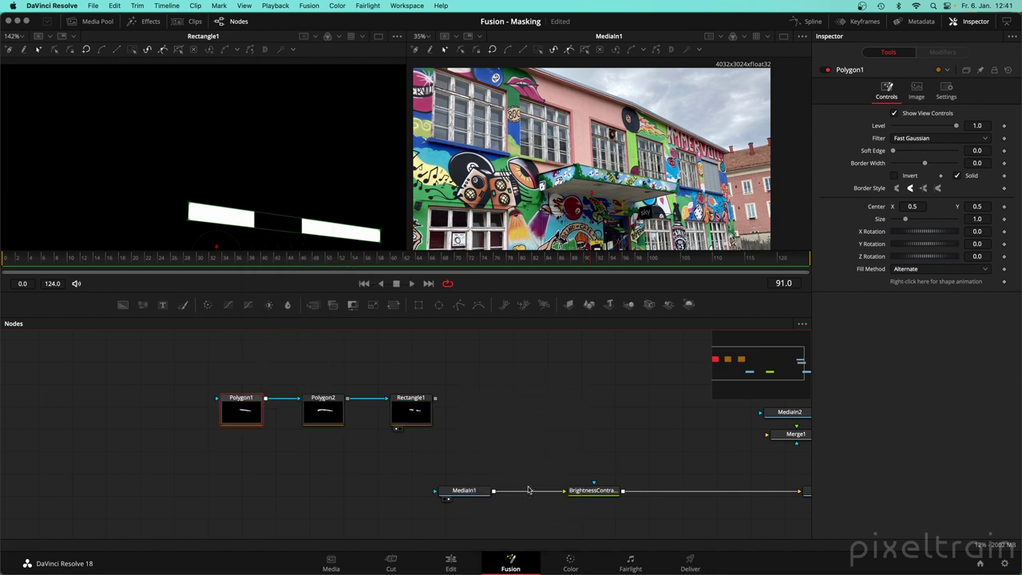
right_click(464, 397)
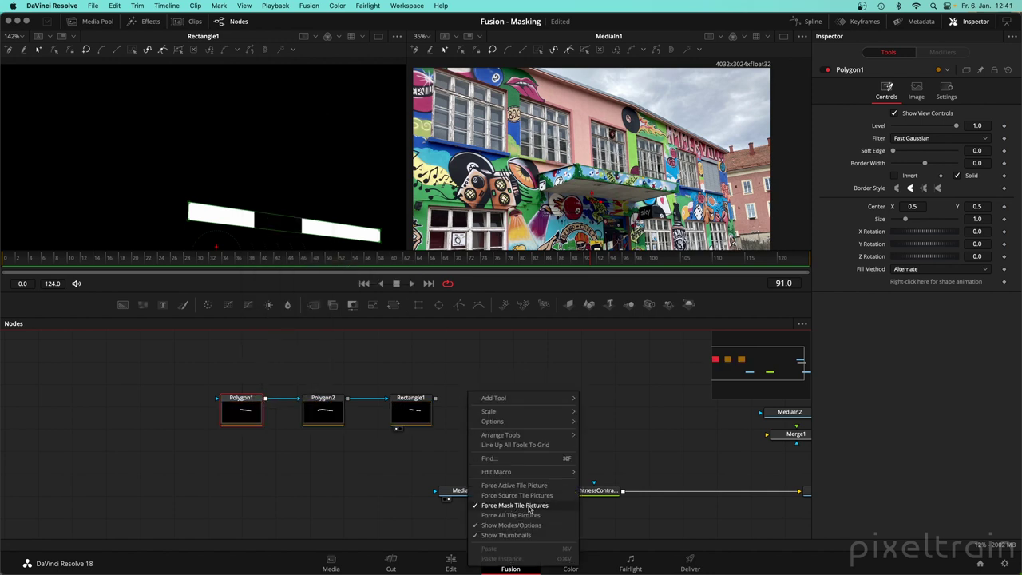
click(448, 383)
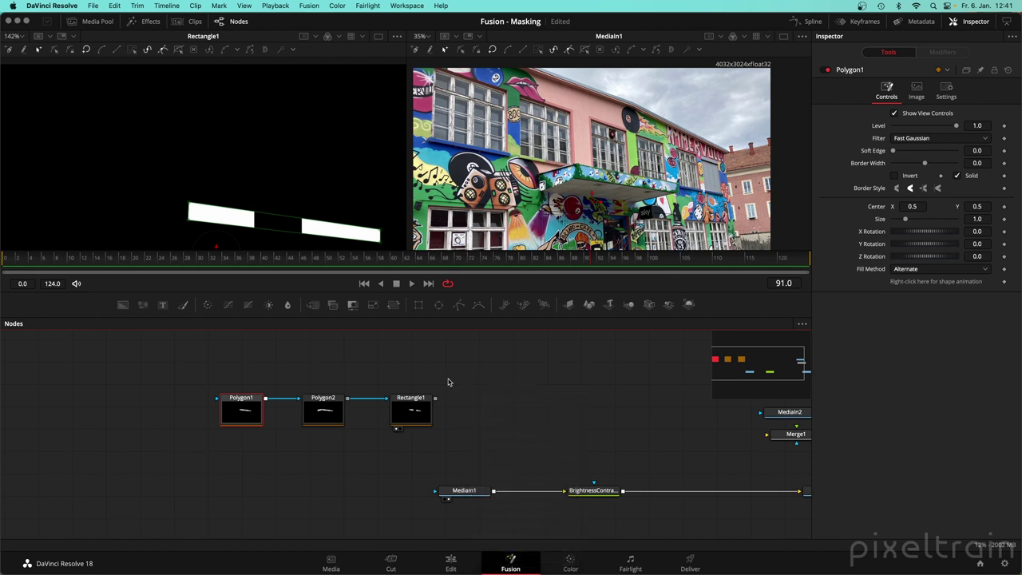
click(482, 434)
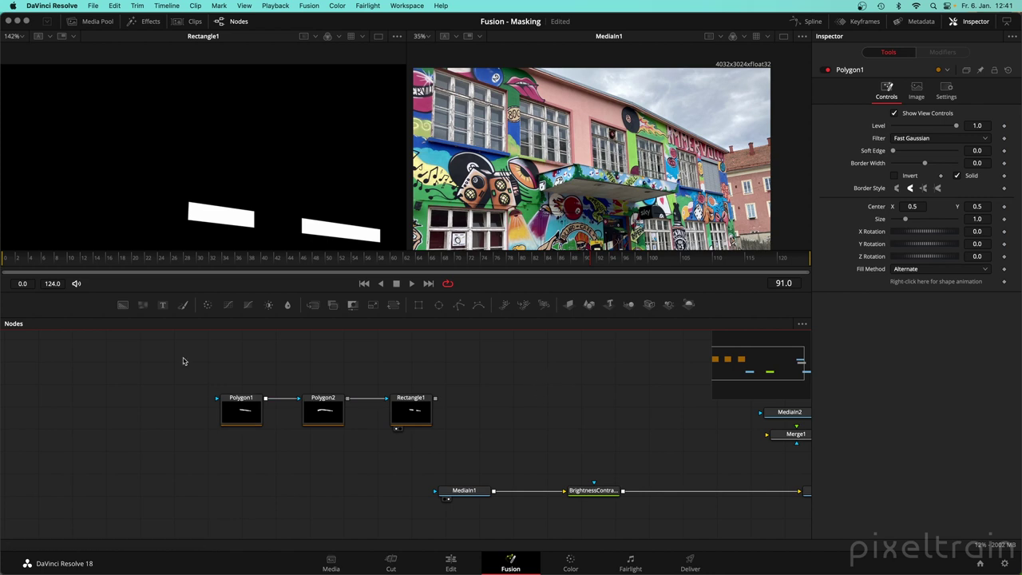
Group Polygon1, Polygon2 and Rectangle1, and move the group above MediaIn1.
drag(137, 345, 471, 450)
right_click(404, 422)
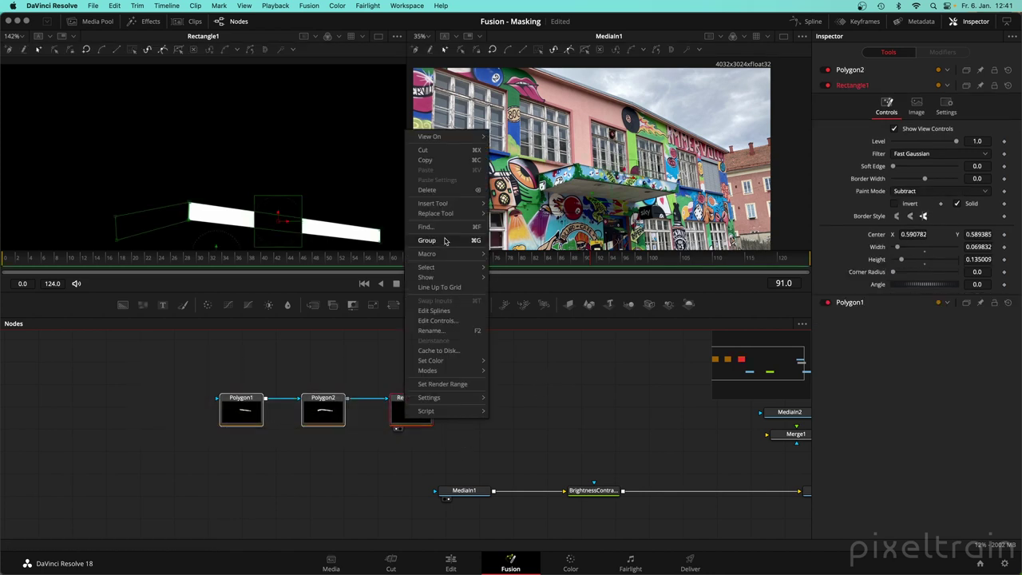
click(475, 242)
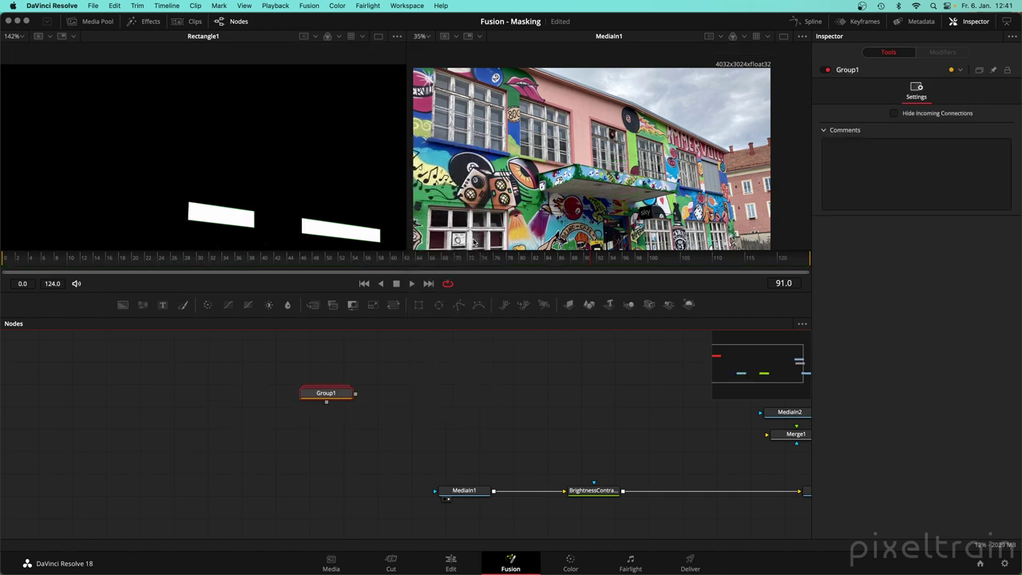
drag(357, 397, 500, 411)
drag(329, 402, 476, 393)
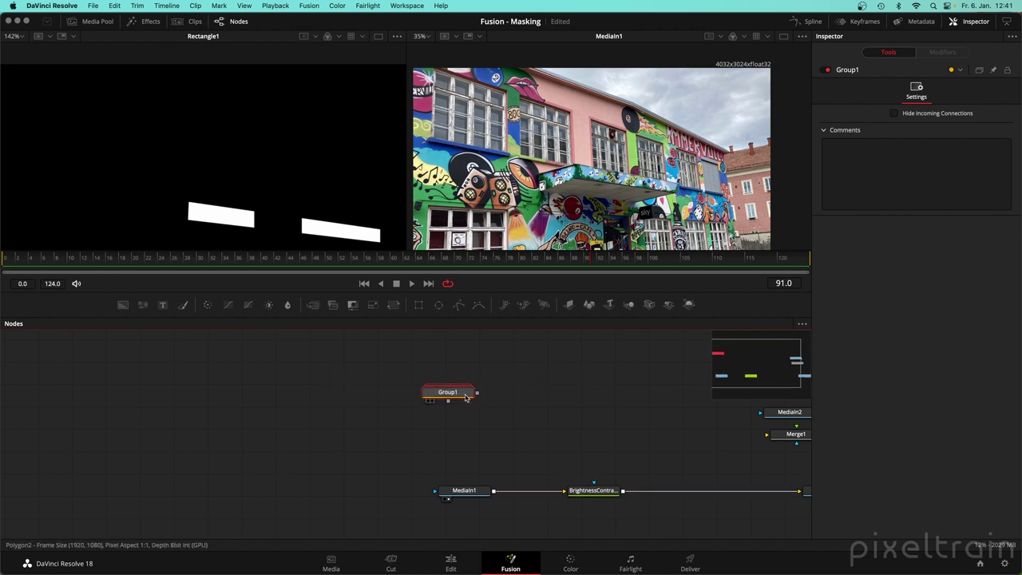
Ungroup the three mask nodes and connect Rectangle1's output to the mask input of the BrightnessContrast node.
right_click(466, 397)
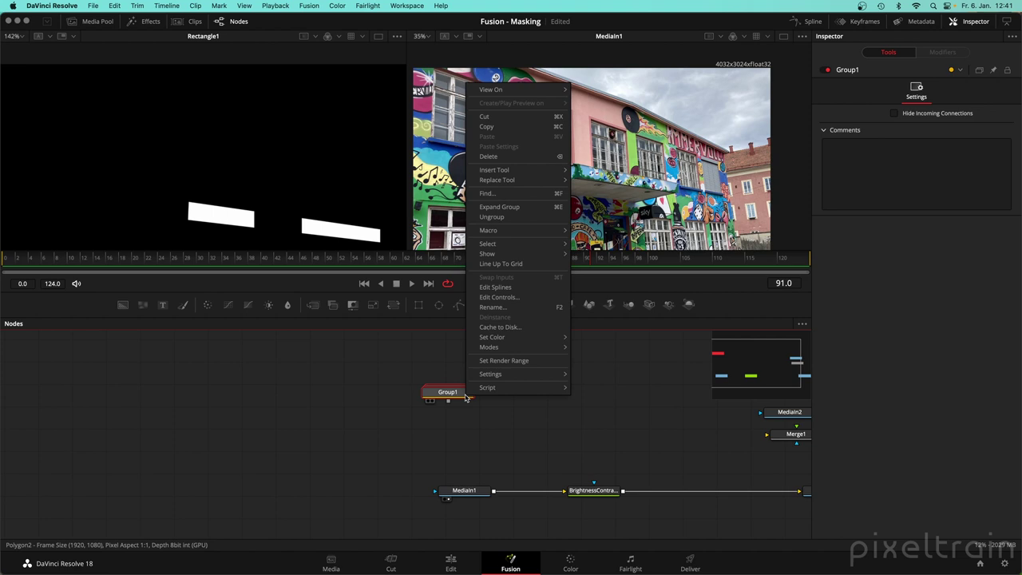
click(539, 217)
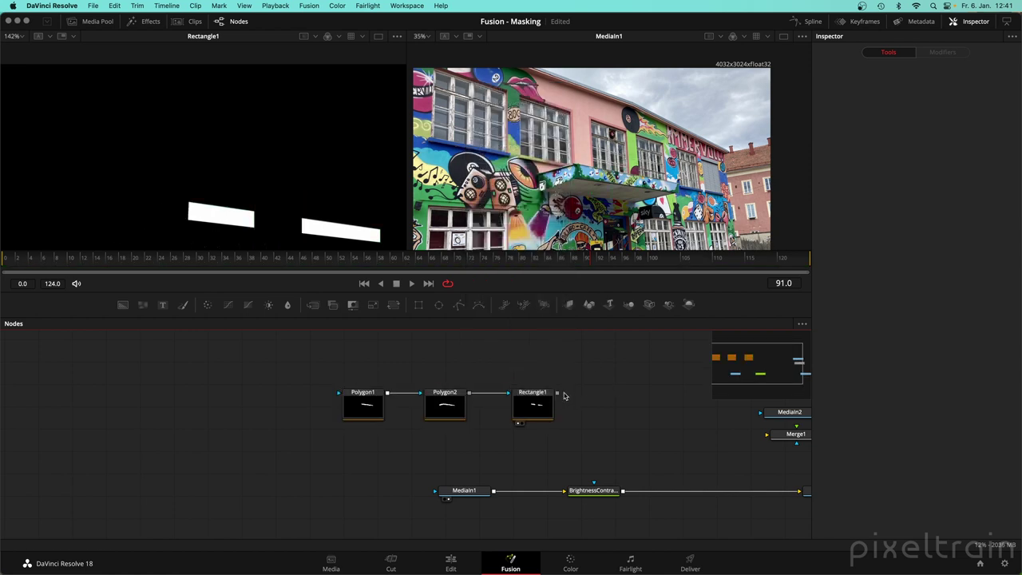
drag(571, 416, 594, 484)
Group the two polygons and Rectangle1 again, and move the group above the BrightnessContrast node.
drag(273, 360, 556, 447)
key(super+g)
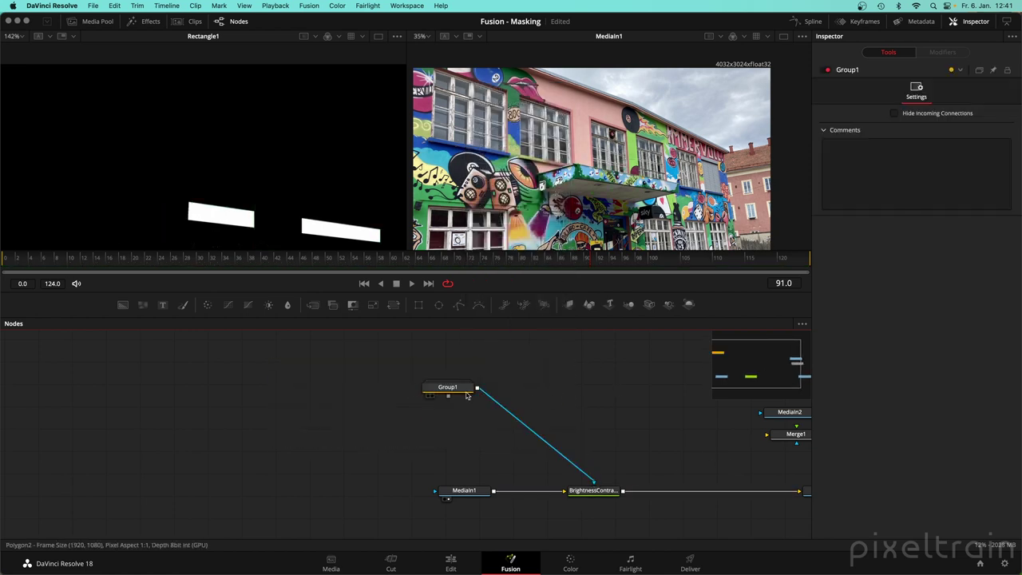
drag(467, 395, 605, 383)
Shift Rectangle1 slightly inside the expanded Group1, and align the collapsed group directly above the BrightnessContrast node.
double_click(603, 382)
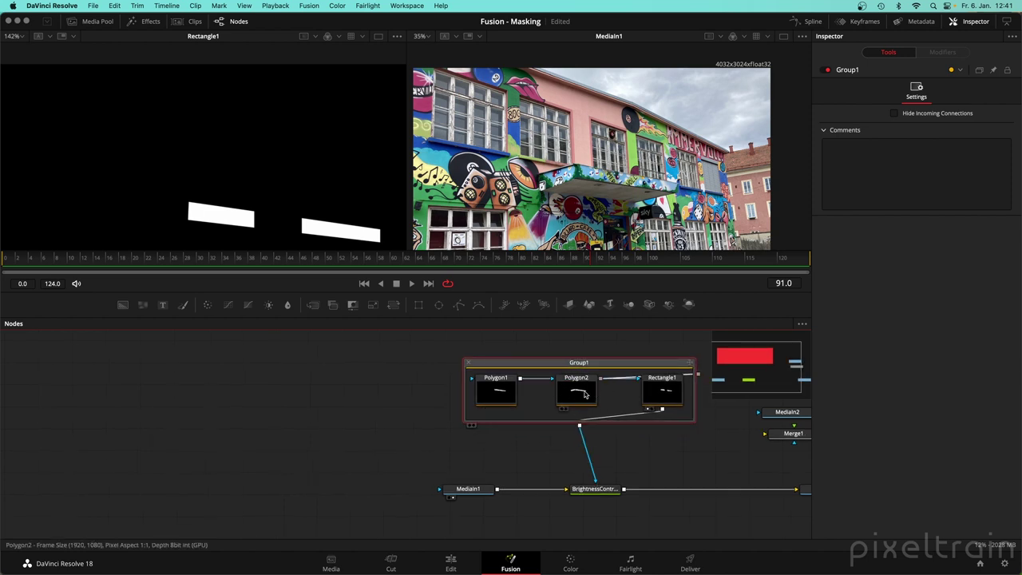
click(653, 391)
drag(653, 391, 641, 397)
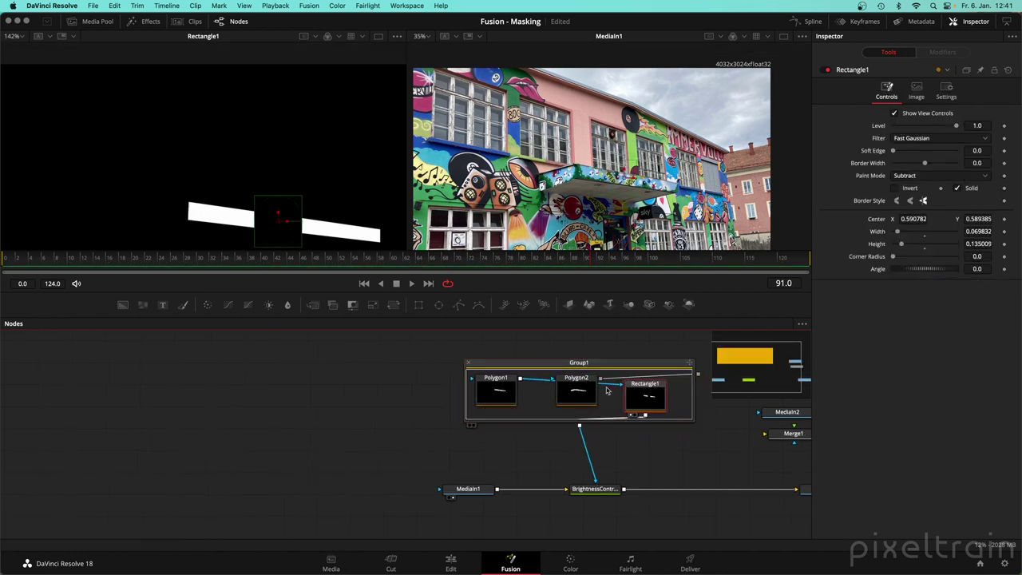
click(470, 363)
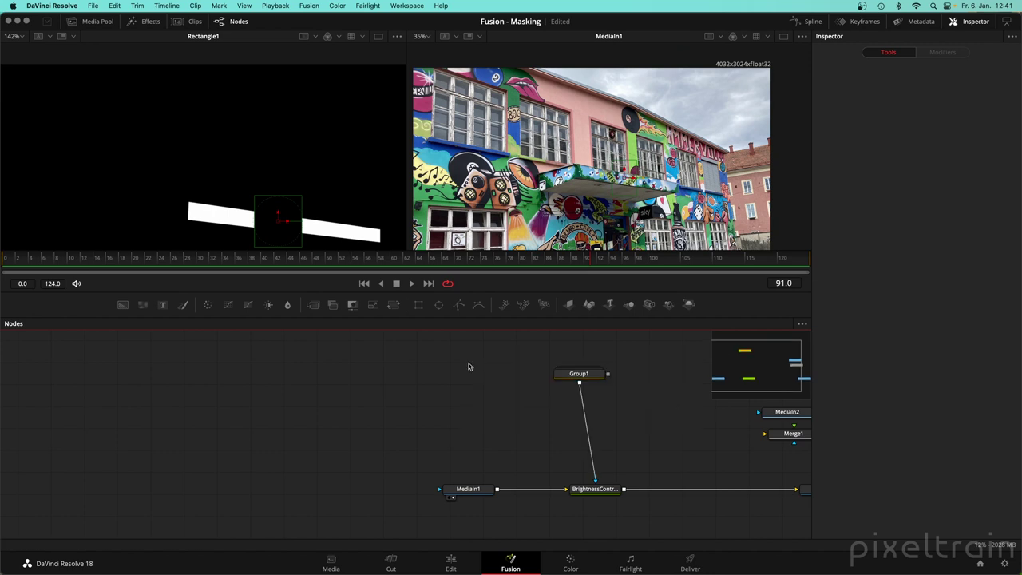
drag(565, 373, 583, 389)
click(583, 388)
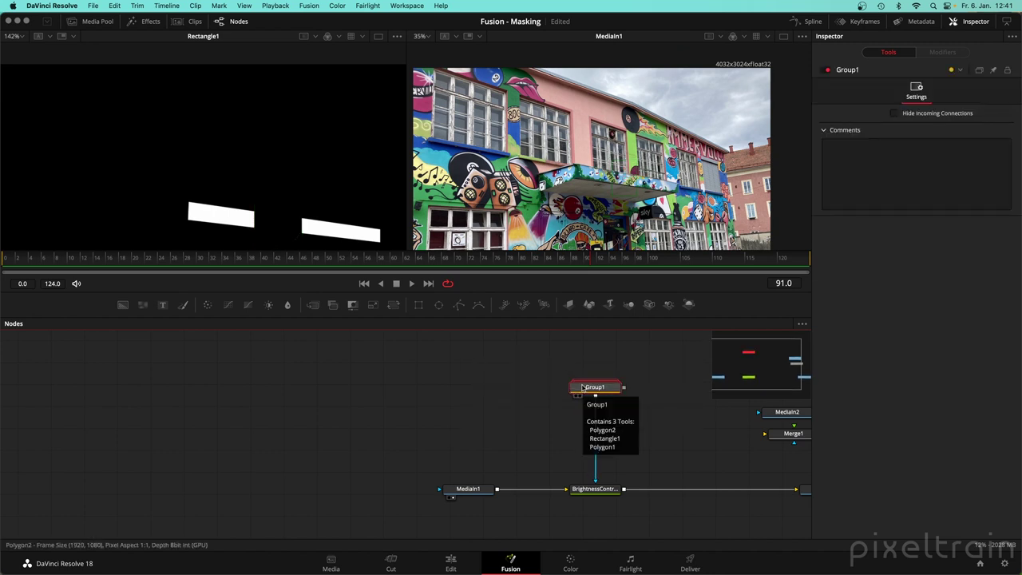
Enlarge the viewer area above the nodes and show the Mask tools in a widened Effects library.
scroll(445, 415, down, 3)
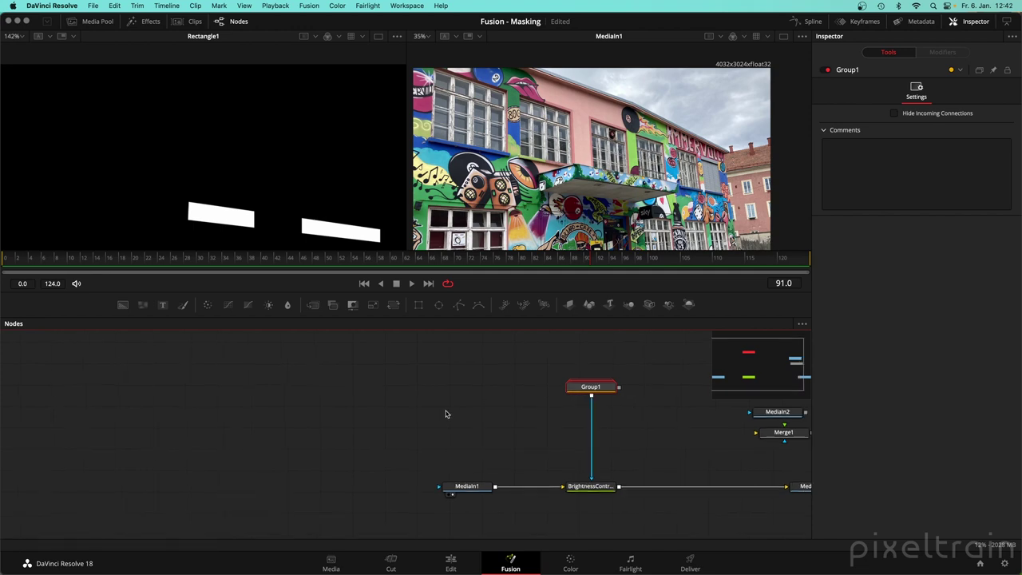
drag(650, 323, 649, 374)
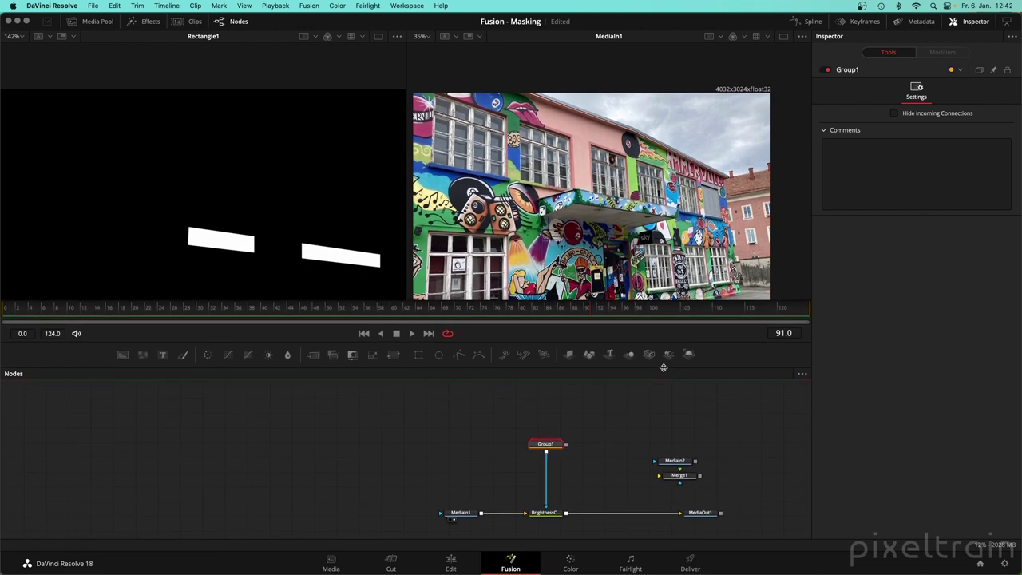
scroll(607, 194, down, 2)
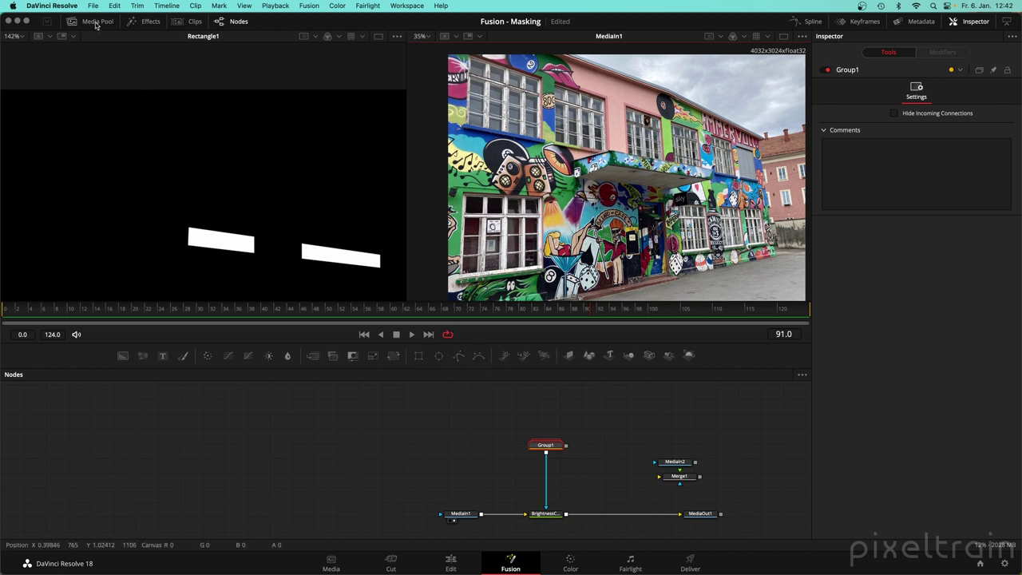
click(137, 22)
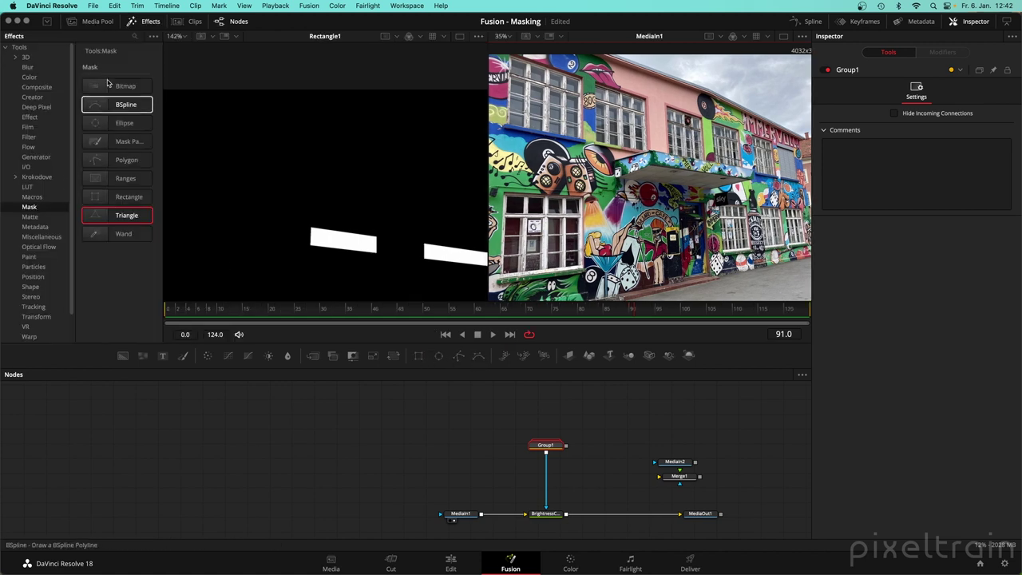
drag(161, 163, 210, 162)
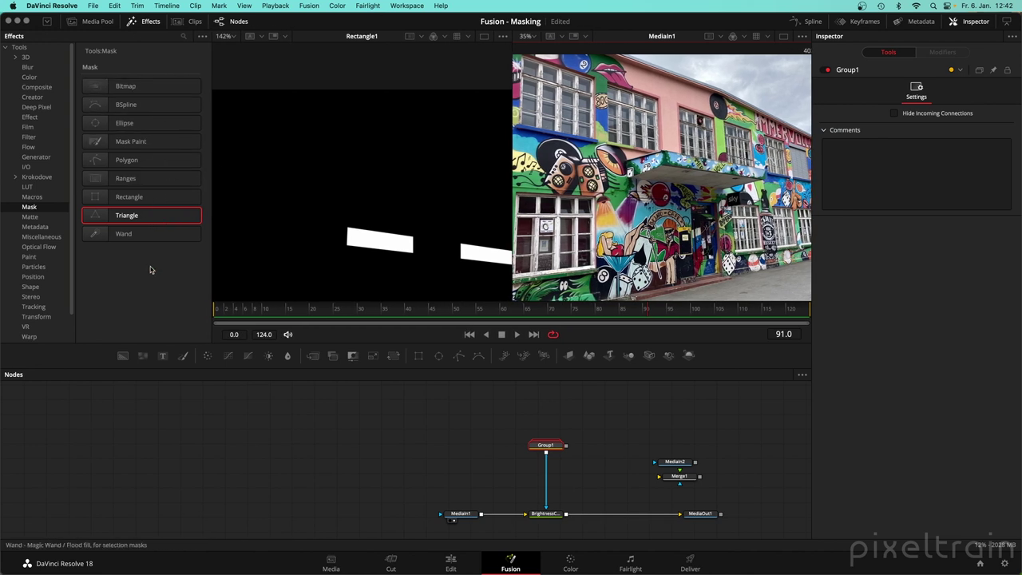
Add unconnected Mask Paint, Bitmap, Ranges and Wand nodes to the empty node area, and close the Effects library.
click(189, 468)
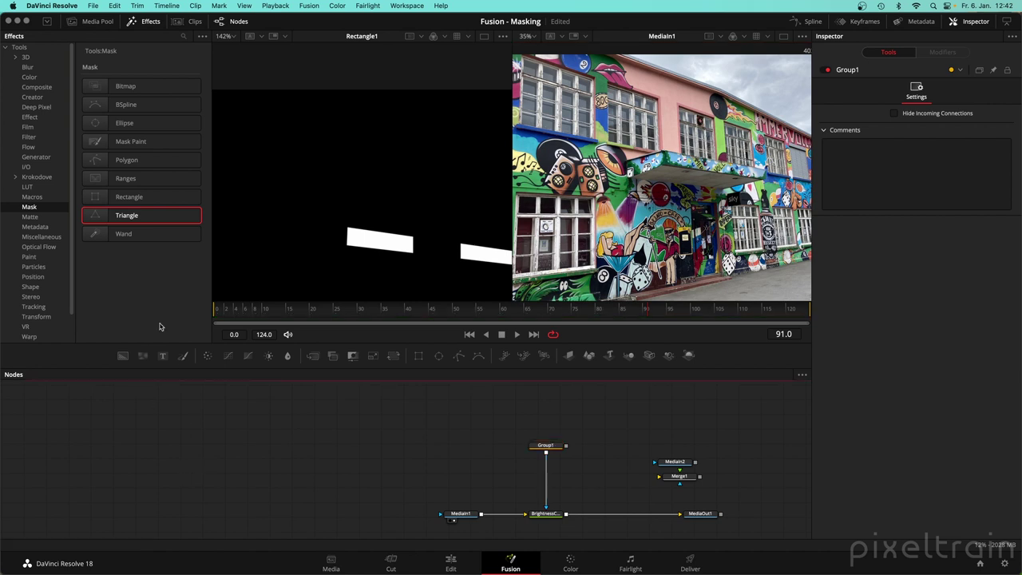
drag(104, 142, 212, 429)
drag(104, 85, 289, 404)
drag(108, 180, 354, 419)
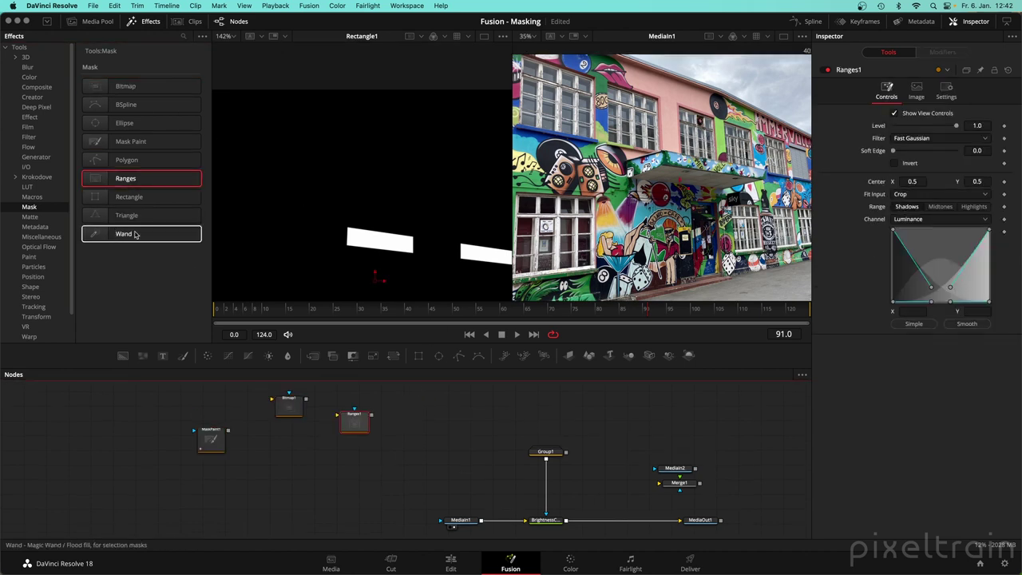
drag(135, 233, 301, 447)
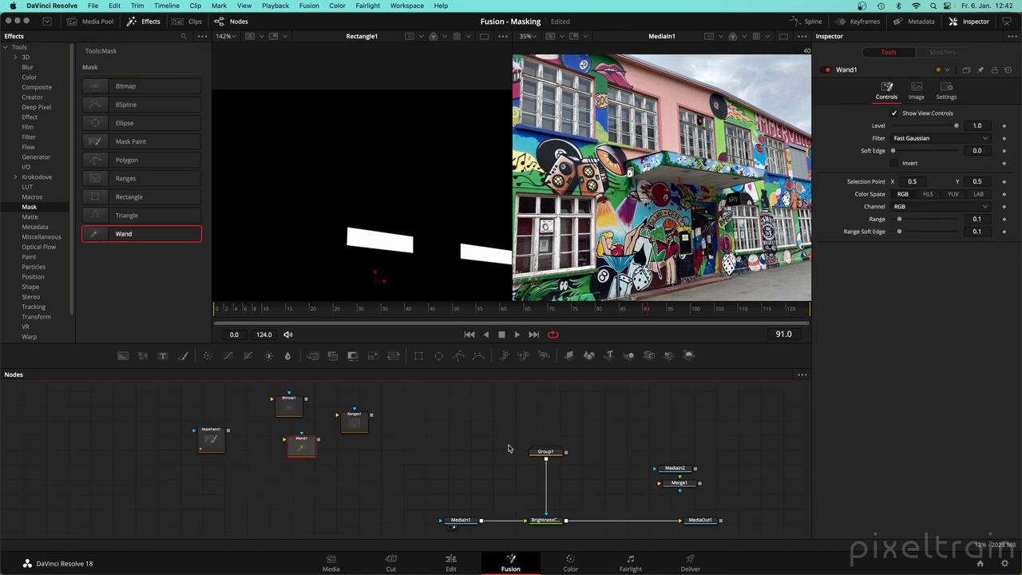
click(144, 21)
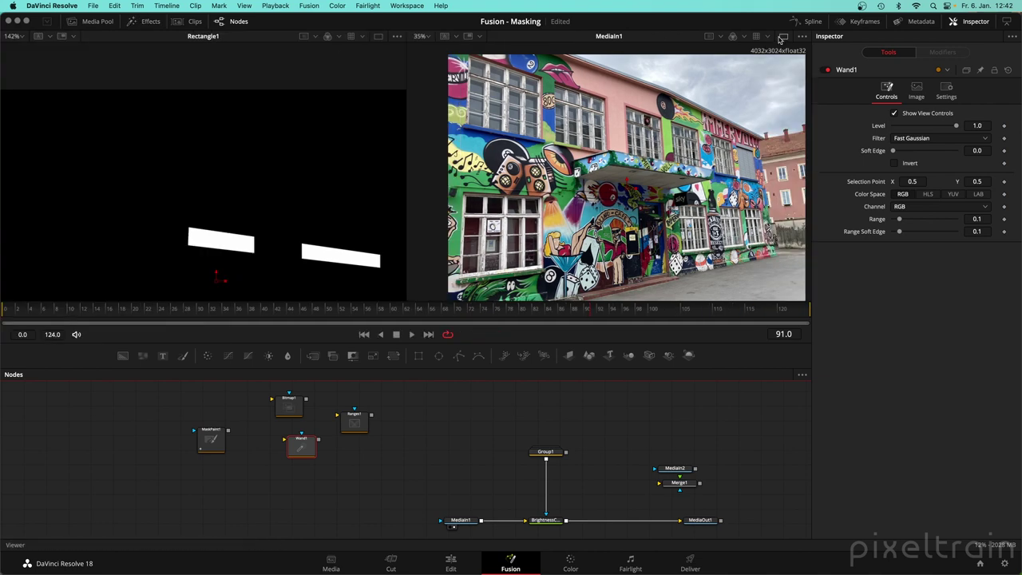
Switch to a single viewer and detach MediaIn1 from the BrightnessContrast node, placing it below and left of the new mask nodes.
click(782, 36)
drag(461, 520, 138, 489)
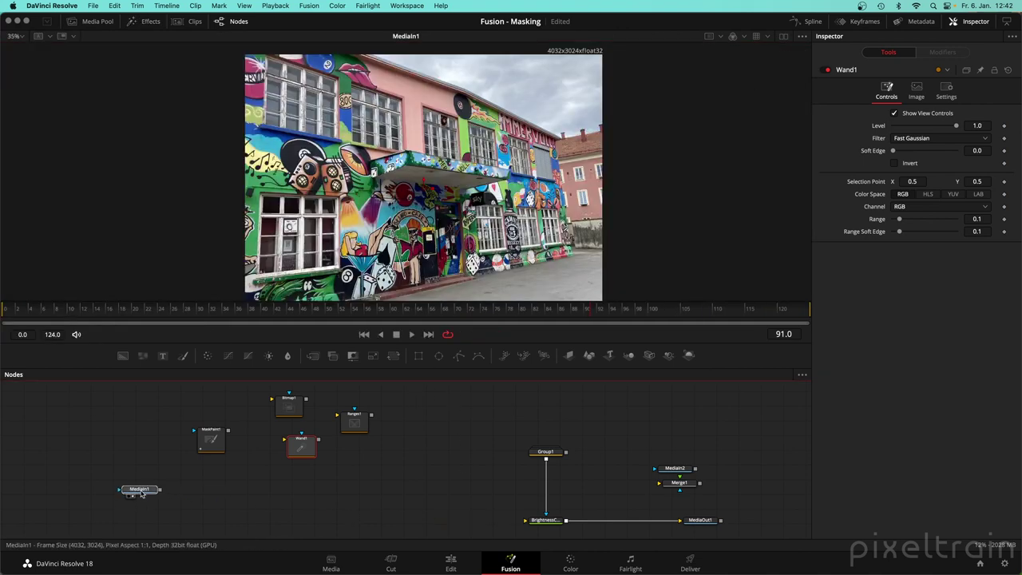
scroll(364, 439, left, 5)
scroll(364, 438, up, 3)
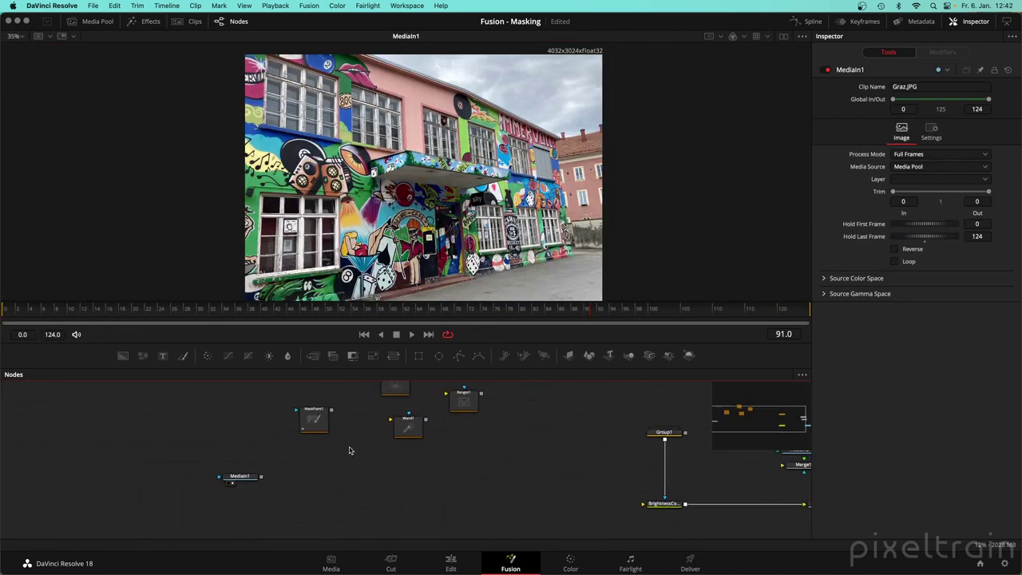
Move MaskPaint1 above the Wand1 node and place Bitmap1 close to MediaIn1.
mouse_move(322, 435)
mouse_down()
mouse_move(314, 496)
mouse_move(266, 437)
mouse_move(279, 442)
mouse_up()
click(314, 496)
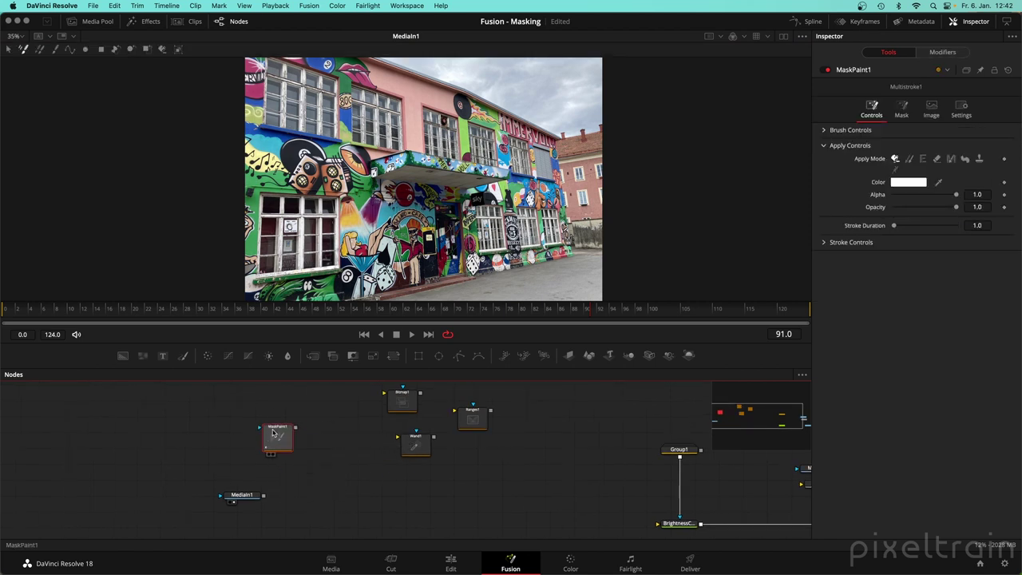
mouse_move(402, 398)
mouse_down()
mouse_move(319, 457)
mouse_move(360, 405)
mouse_move(395, 395)
mouse_up()
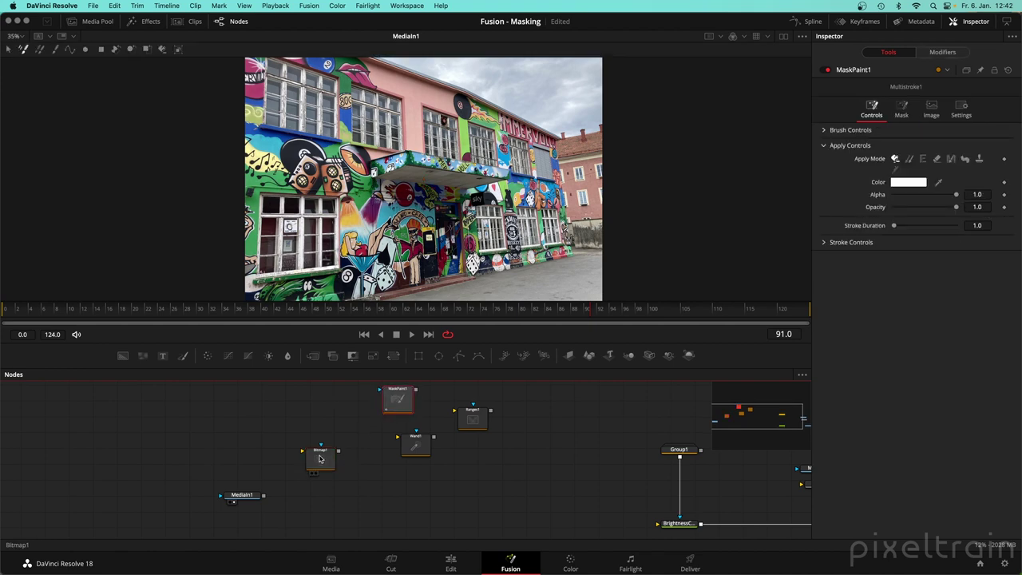
Switch to two viewers, display Bitmap1 in the first viewer, and reposition the node above MediaIn1.
drag(319, 458, 305, 464)
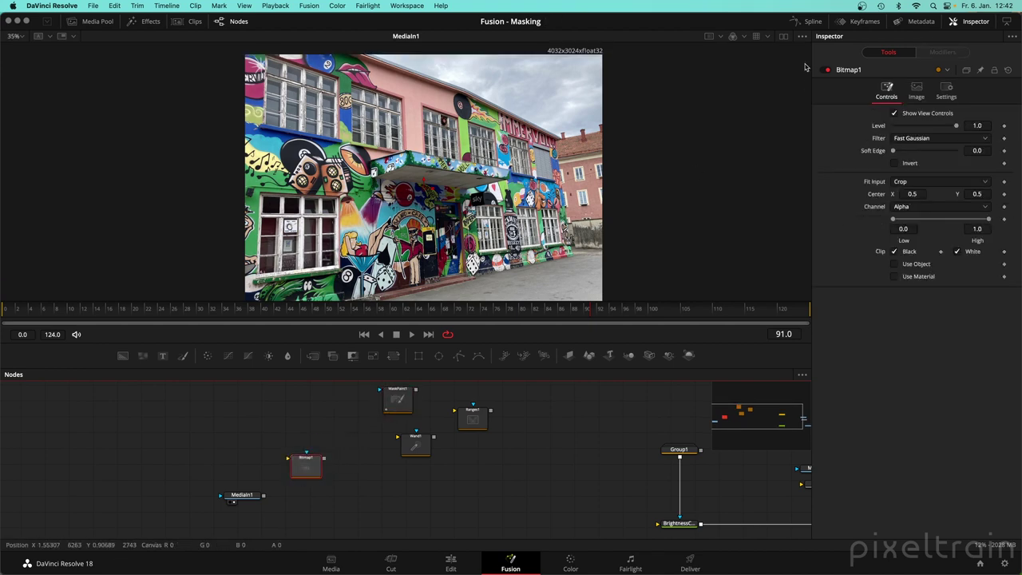
click(784, 37)
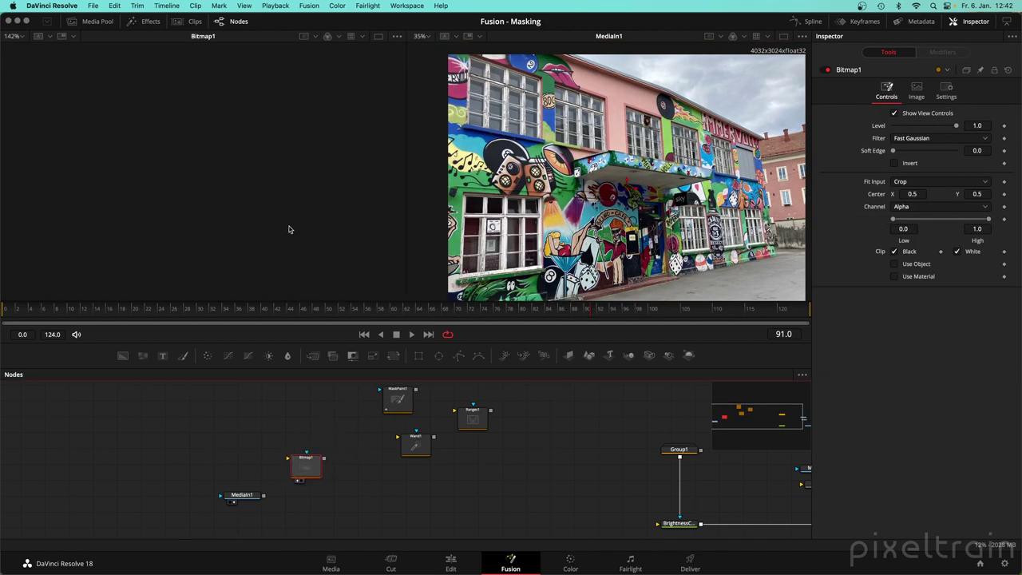
drag(307, 474, 326, 461)
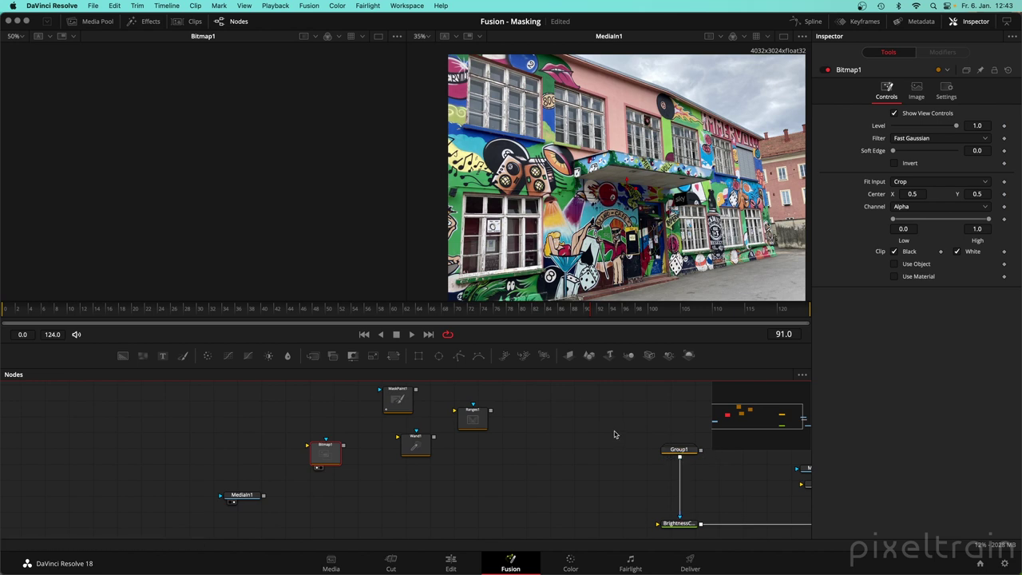
Delete Group1, reconnect MediaIn1 to the BrightnessContrast1 input, and display BrightnessContrast1 in the second viewer.
click(679, 450)
key(Delete)
drag(244, 495, 677, 524)
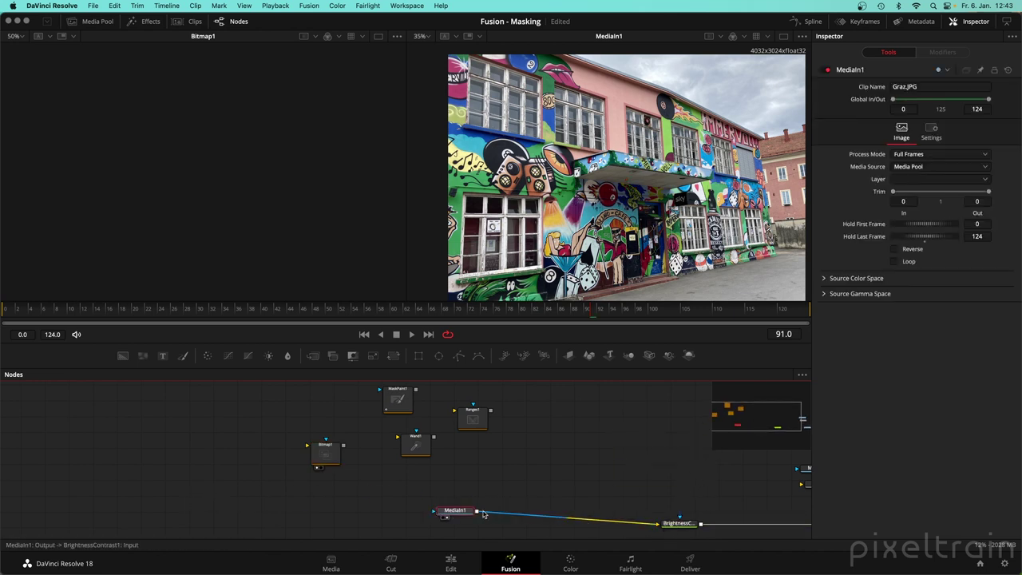
drag(456, 511, 491, 523)
drag(615, 482, 417, 443)
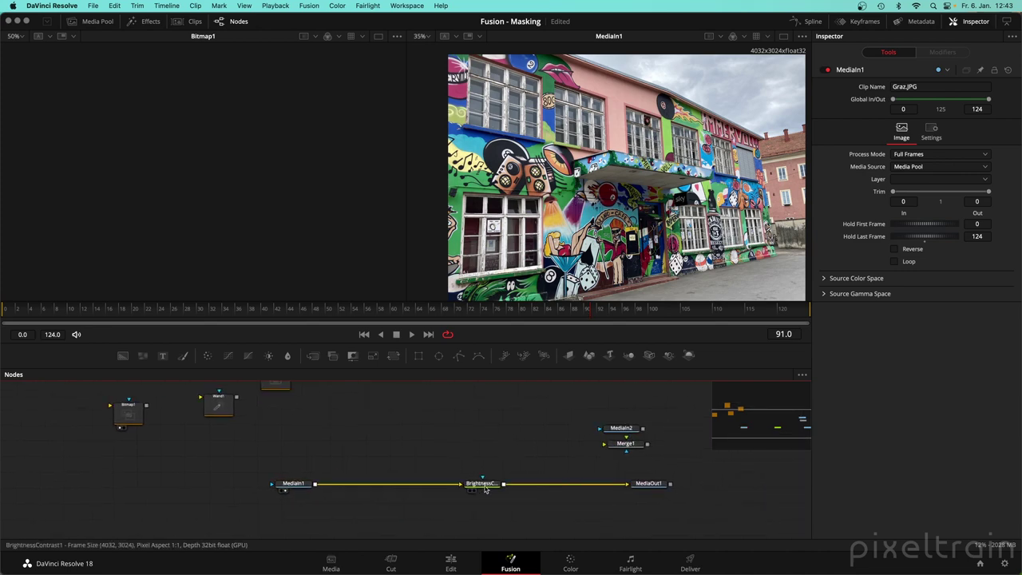
drag(484, 484, 638, 229)
scroll(638, 230, down, 3)
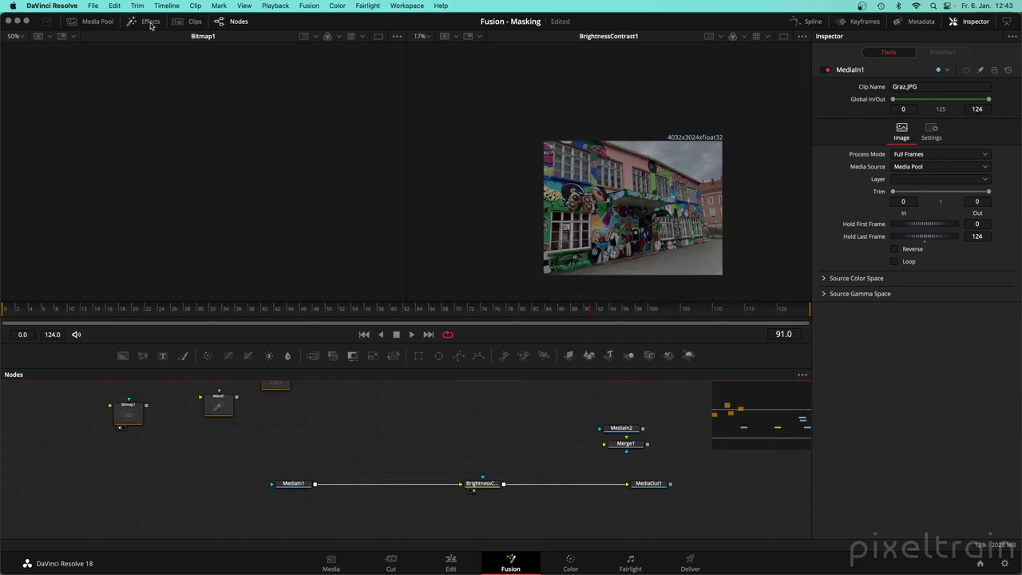
Add Cloud_image.png from the Import bin as a new media node and display it in the first viewer.
click(85, 23)
click(36, 90)
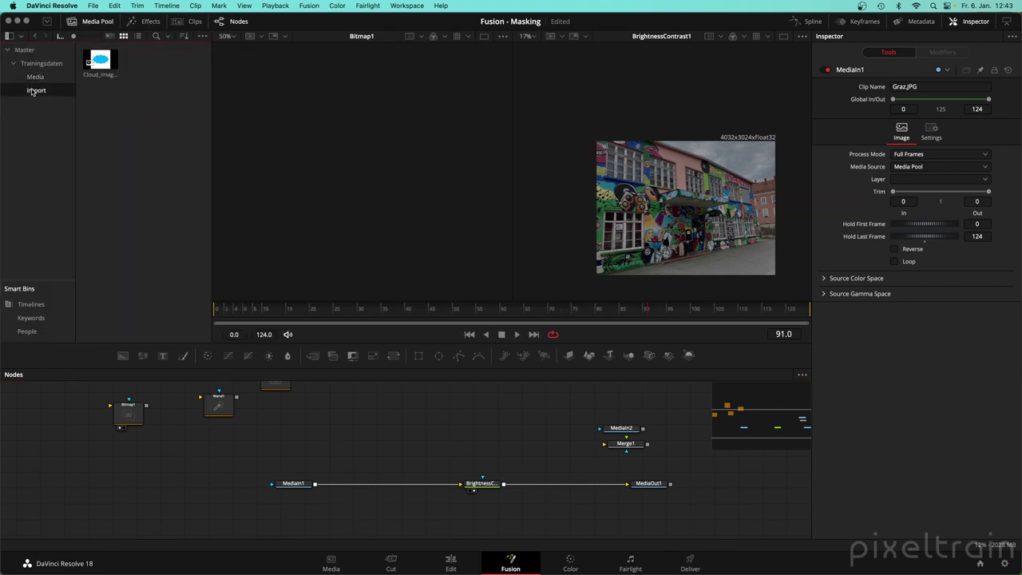
drag(99, 61, 456, 224)
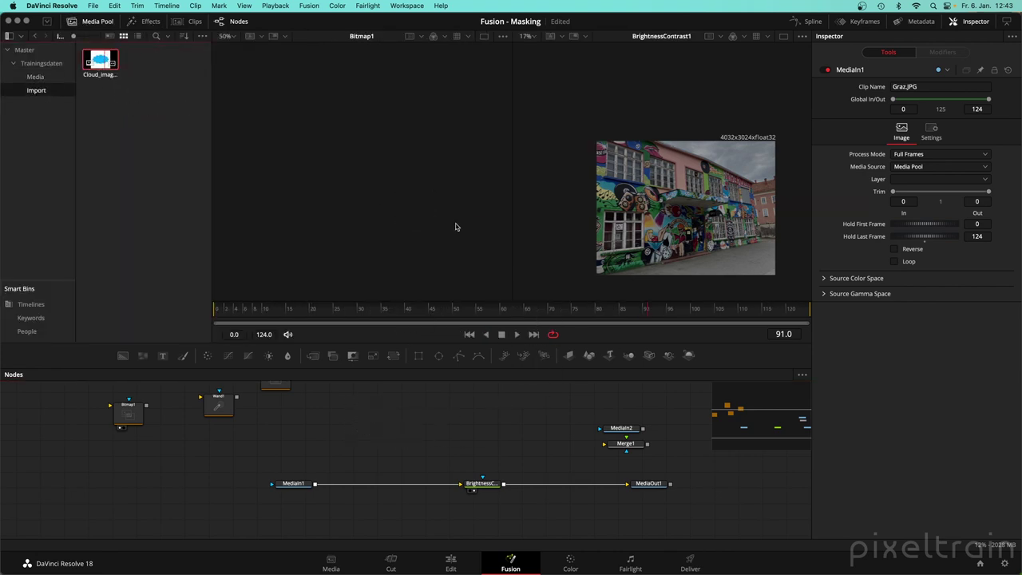
drag(114, 66, 407, 200)
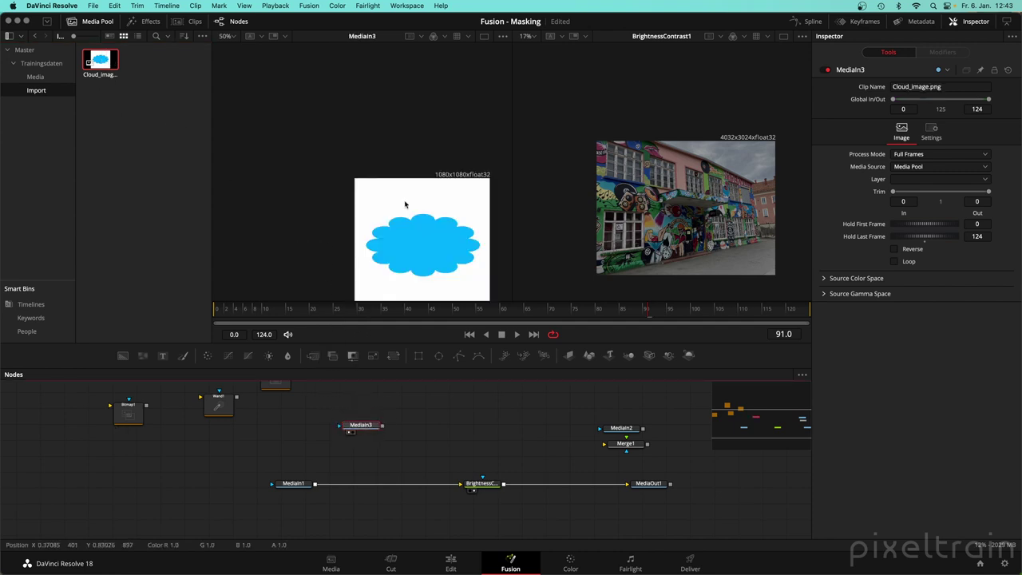
scroll(412, 194, up, 3)
scroll(435, 188, down, 2)
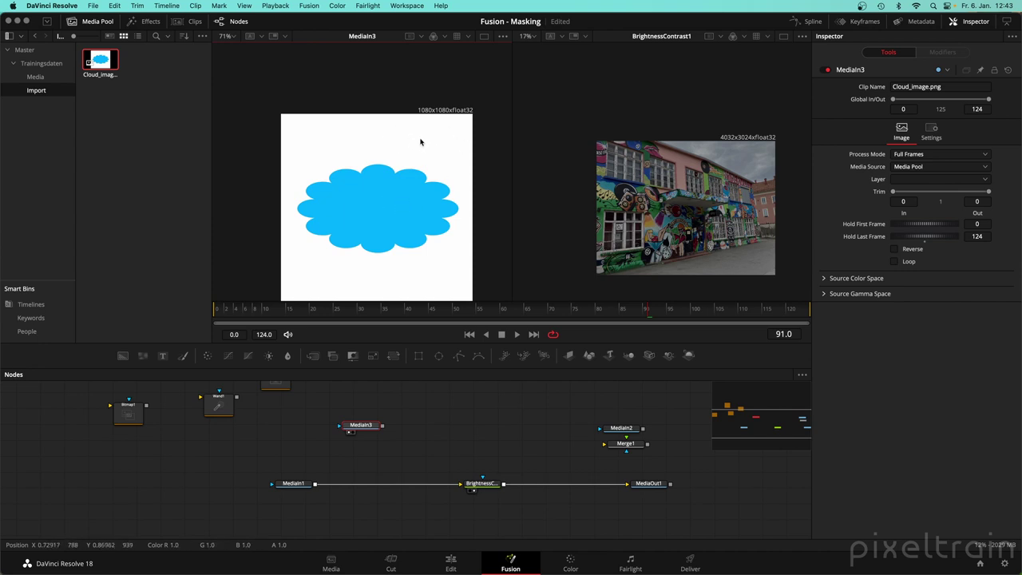
Connect MediaIn3 directly to the effect mask input of BrightnessContrast1, place it above that node, and close the media pool.
drag(367, 425, 425, 413)
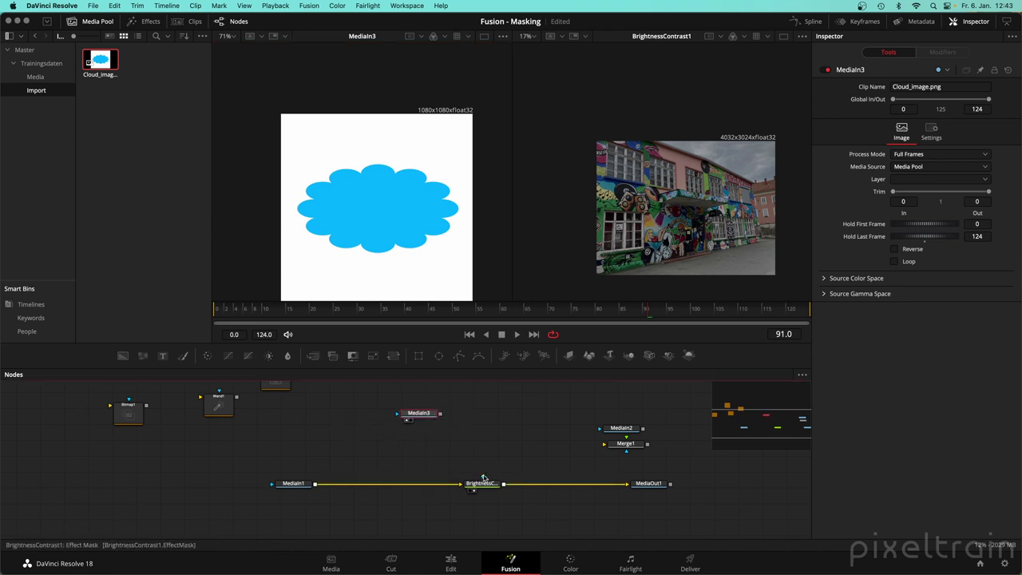
drag(483, 478, 492, 418)
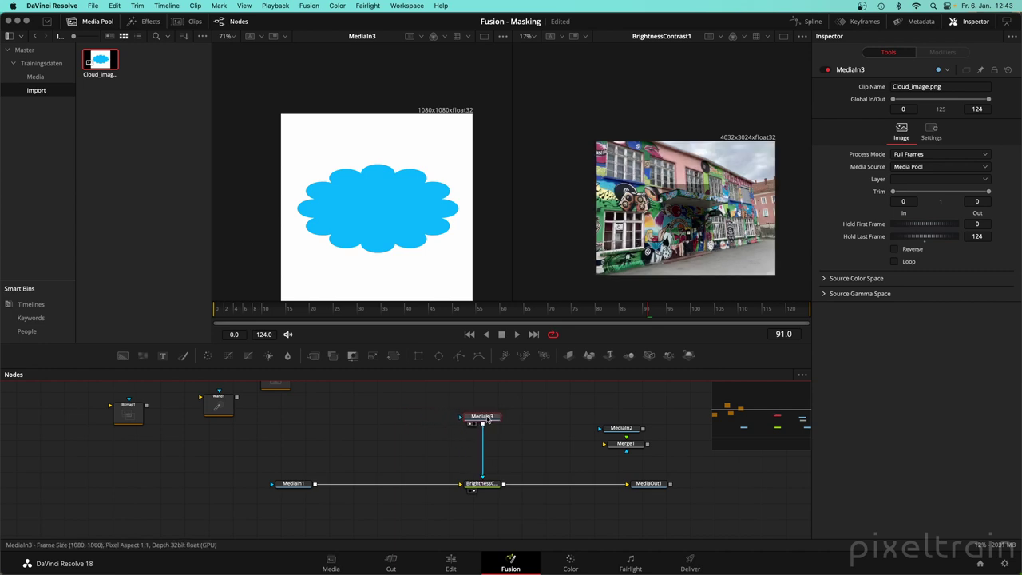
click(90, 21)
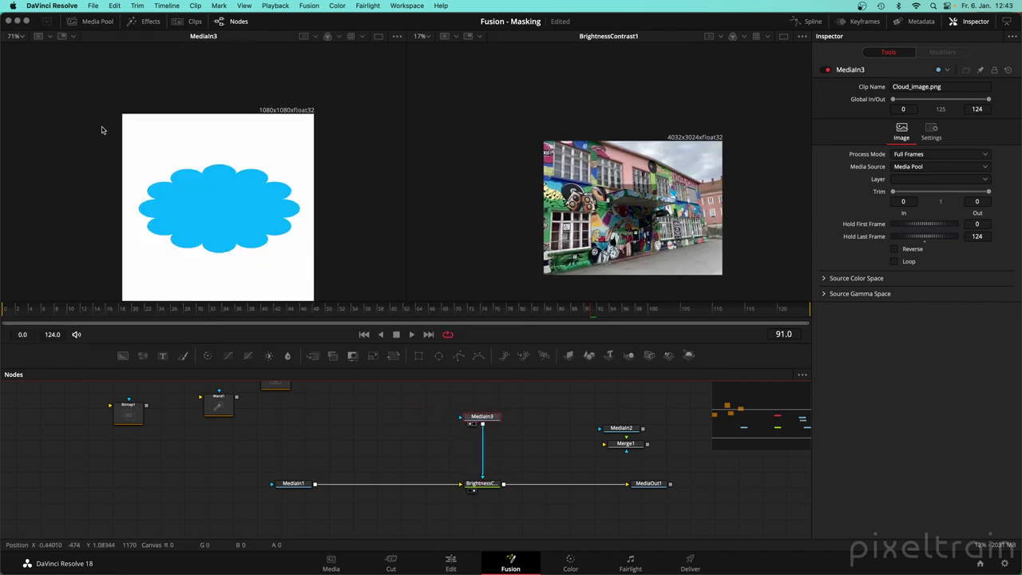
Examine the masked area in the BrightnessContrast1 image and show that node's mask settings.
scroll(670, 186, up, 3)
scroll(671, 186, down, 3)
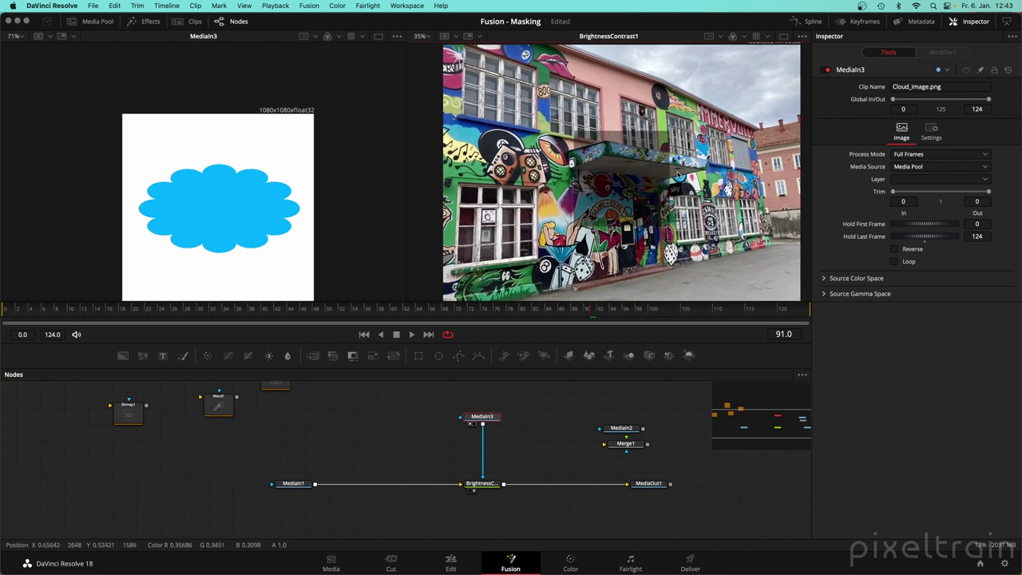
scroll(677, 174, down, 2)
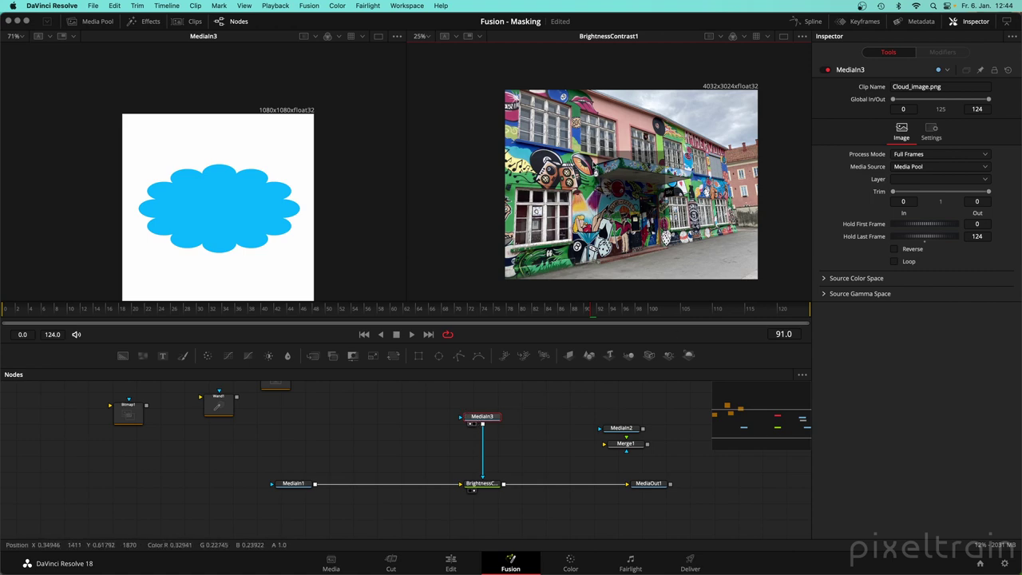
scroll(593, 162, up, 2)
scroll(595, 164, down, 1)
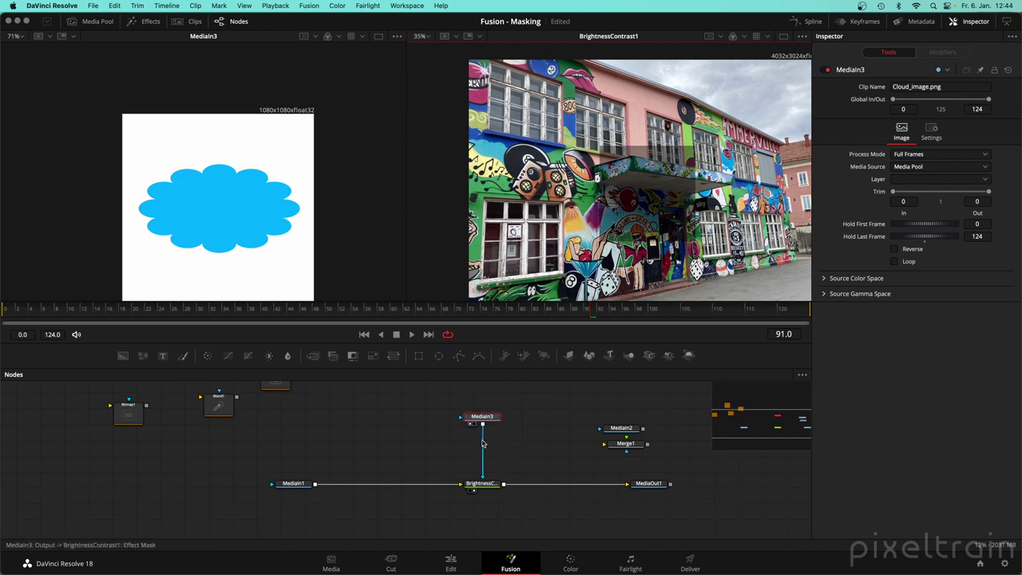
click(484, 484)
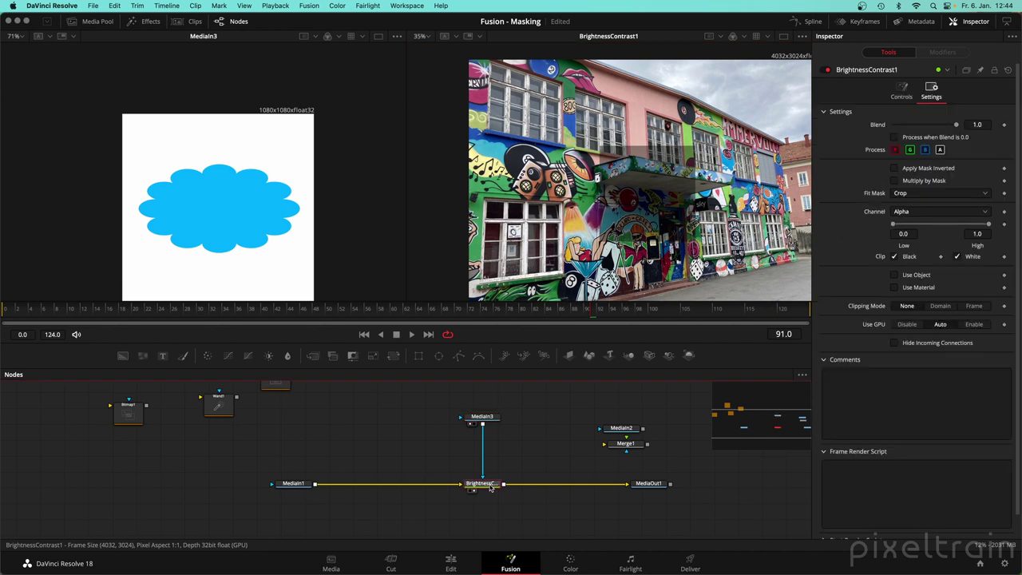
click(902, 90)
click(932, 90)
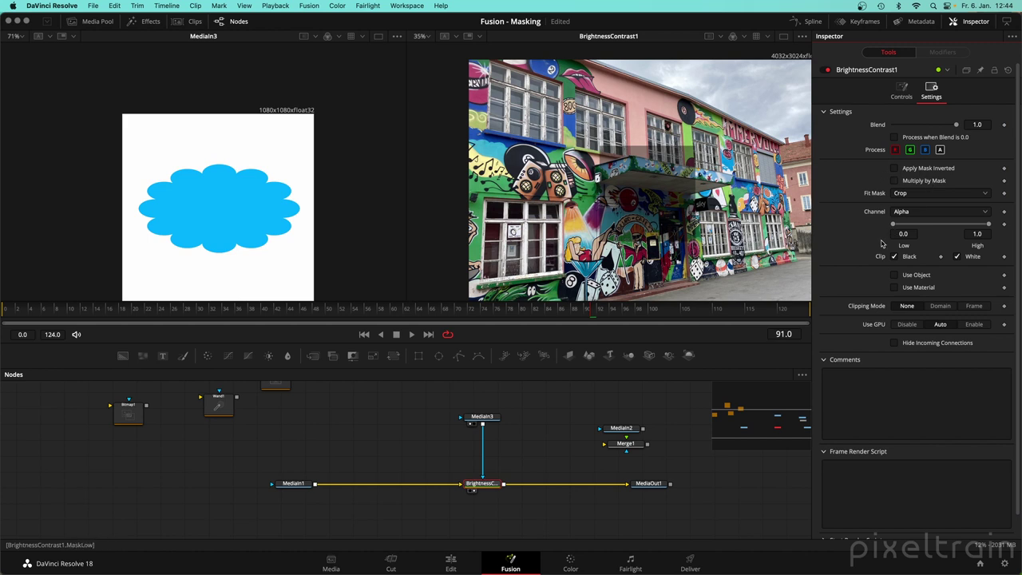
Try the Width option for Fit Mask on BrightnessContrast1 and return it to Crop.
click(905, 193)
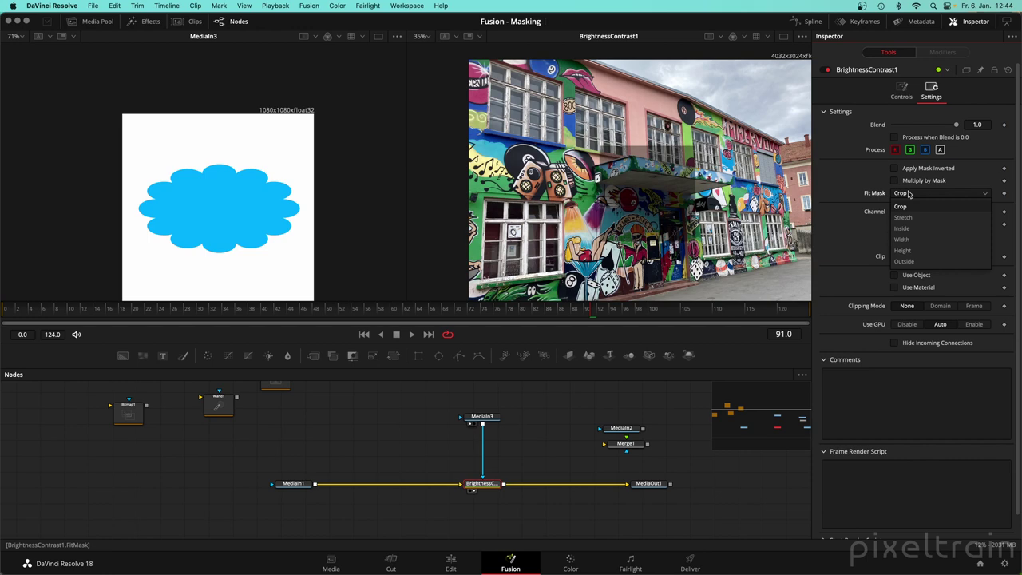
click(902, 239)
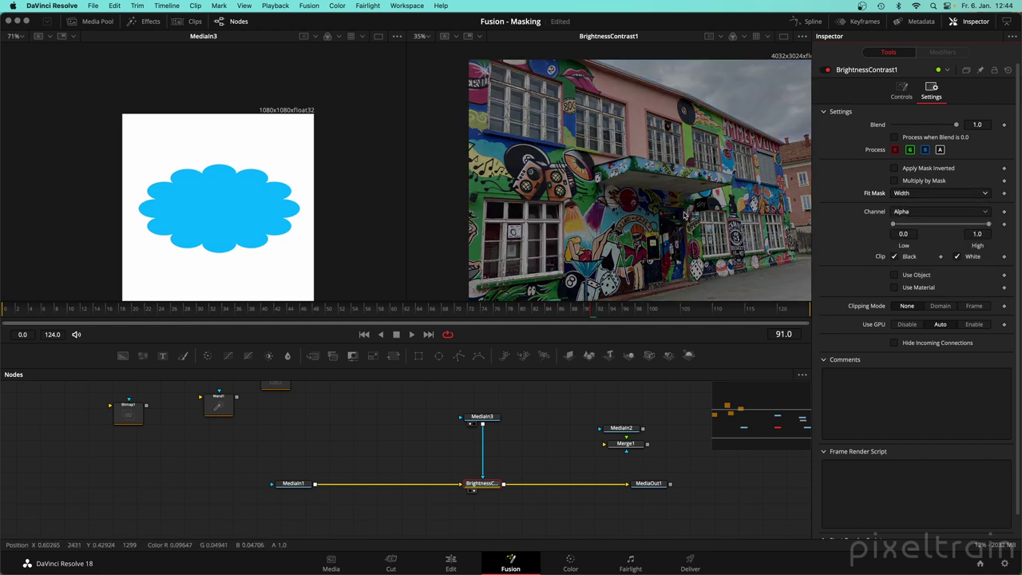
scroll(684, 214, down, 3)
scroll(500, 110, up, 2)
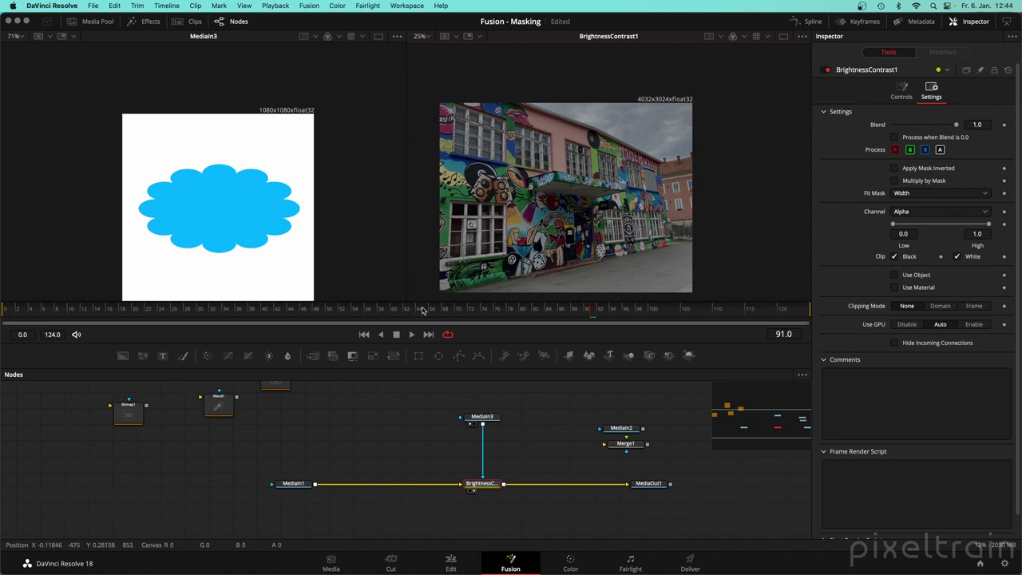
click(903, 194)
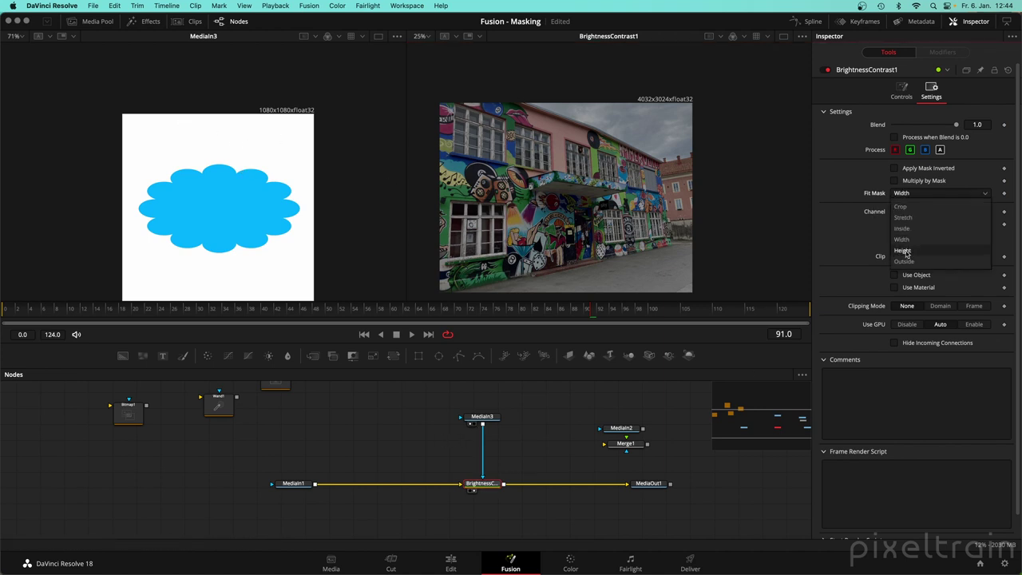
click(903, 208)
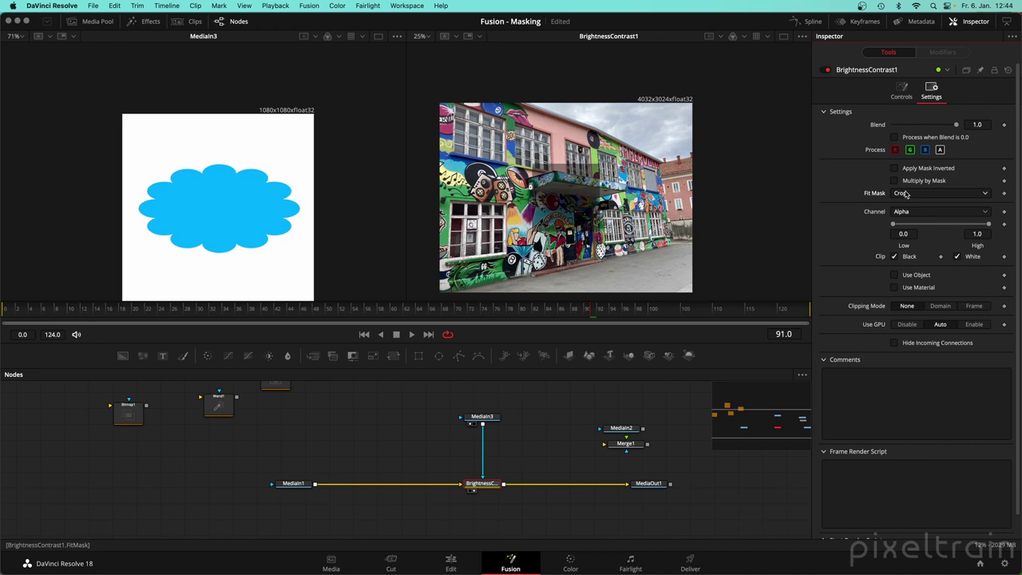
scroll(558, 156, up, 2)
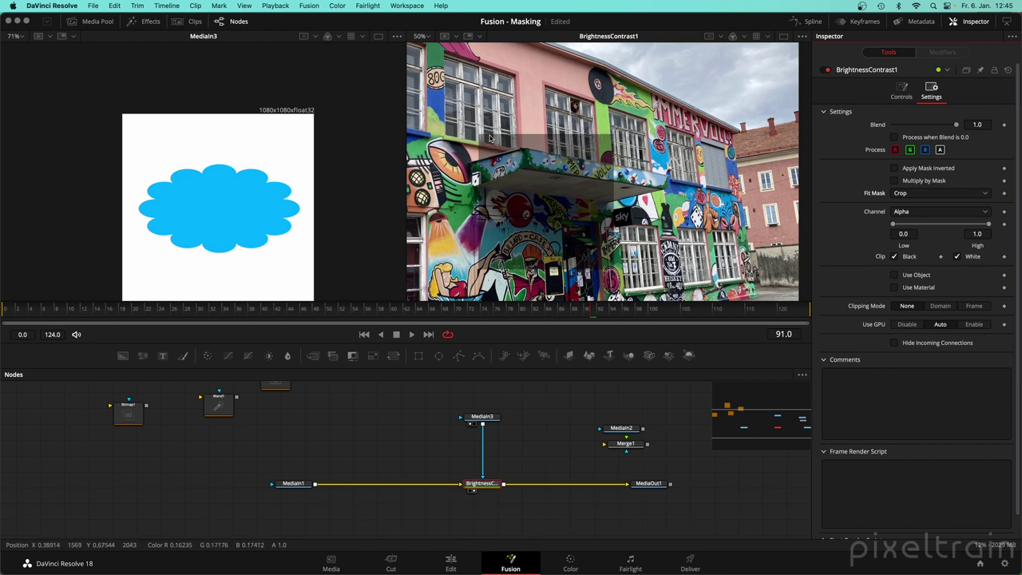
Try Blue as the mask channel of BrightnessContrast1, inspect the masked area closely, and change the channel to Luminance.
click(952, 212)
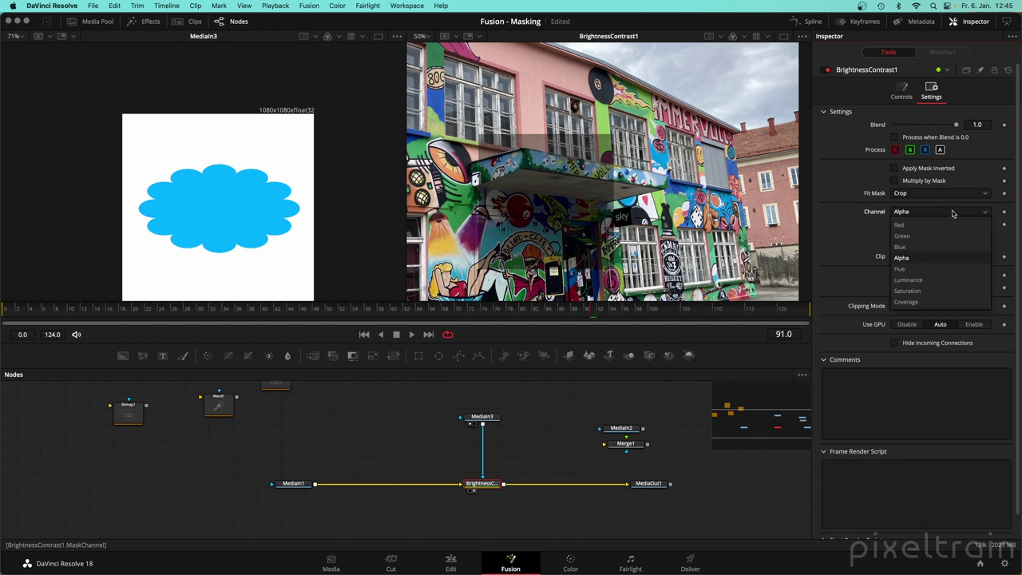
click(940, 250)
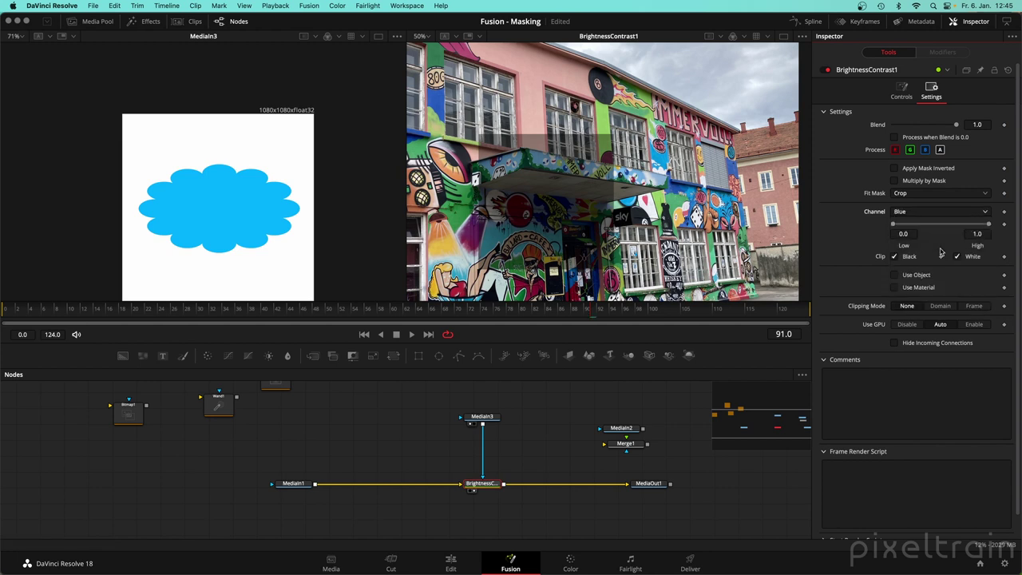
scroll(482, 196, up, 3)
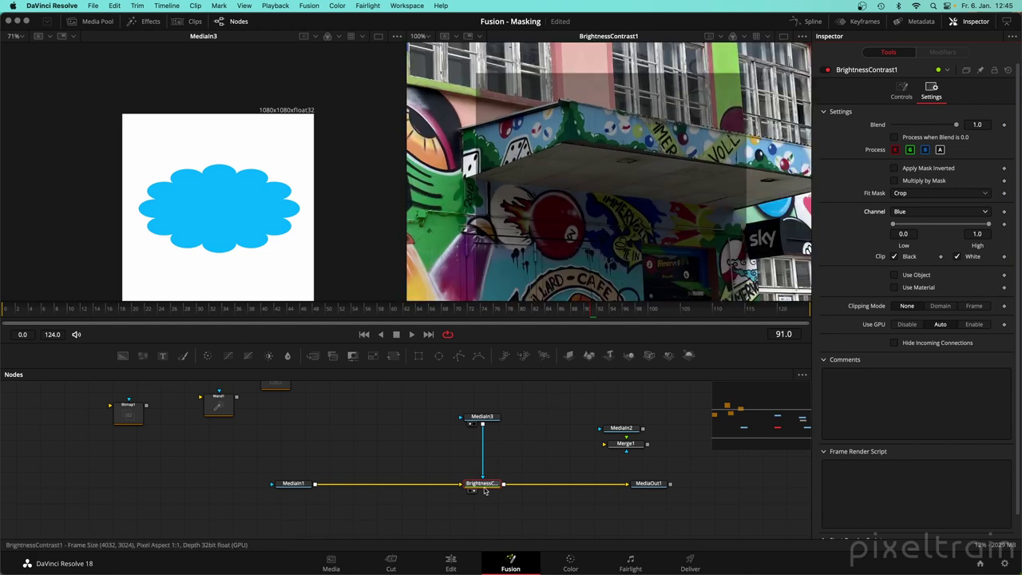
scroll(631, 208, down, 2)
scroll(631, 207, right, 3)
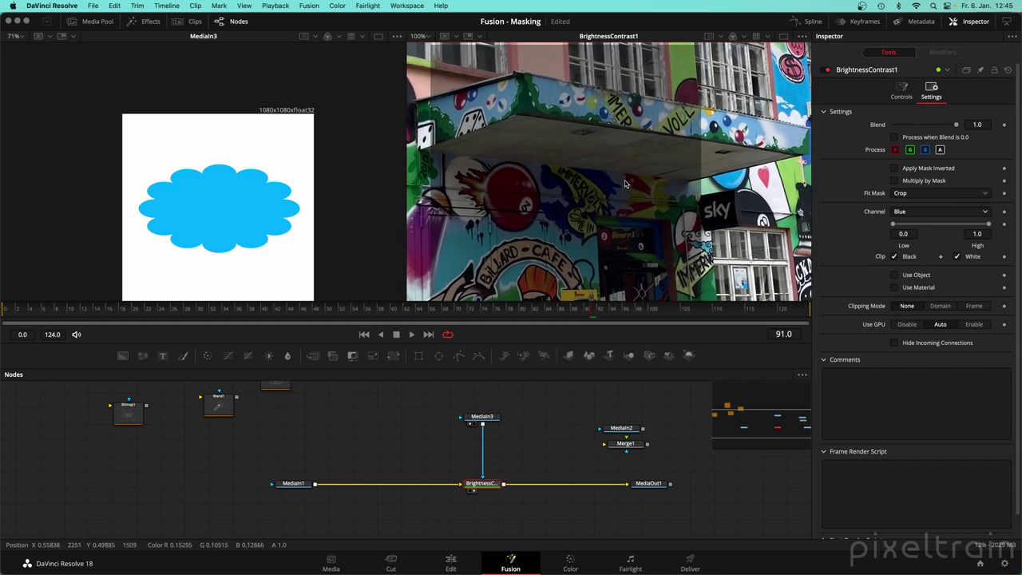
click(908, 212)
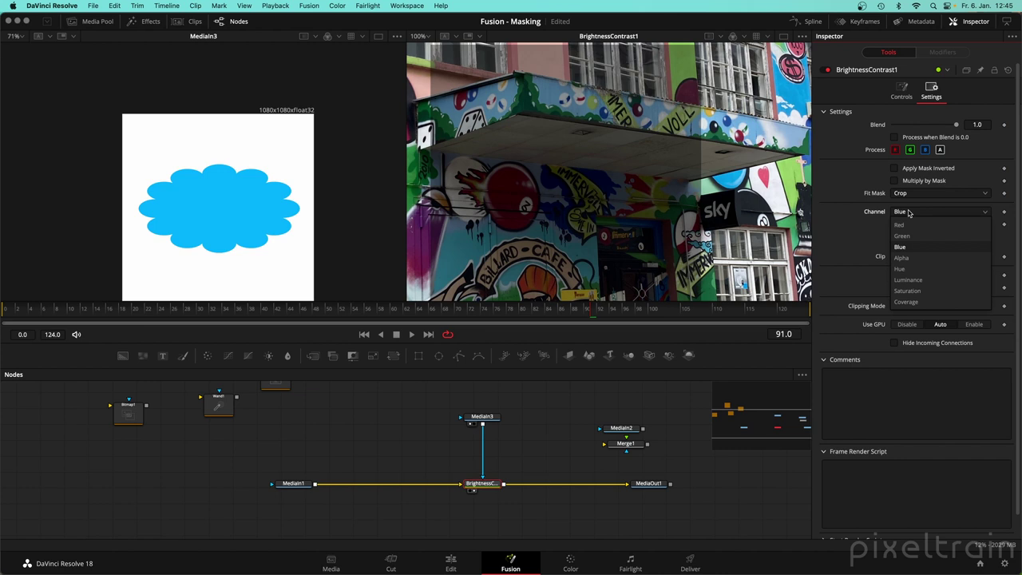
click(907, 280)
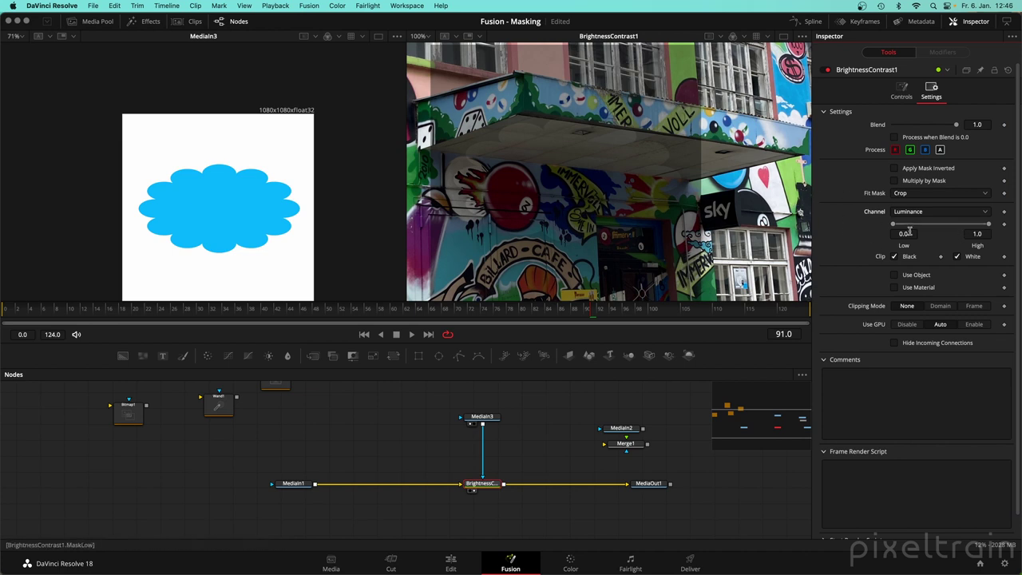
Detach MediaIn3 from the BrightnessContrast1 mask input and place Bitmap1 between the two nodes.
drag(487, 419, 489, 410)
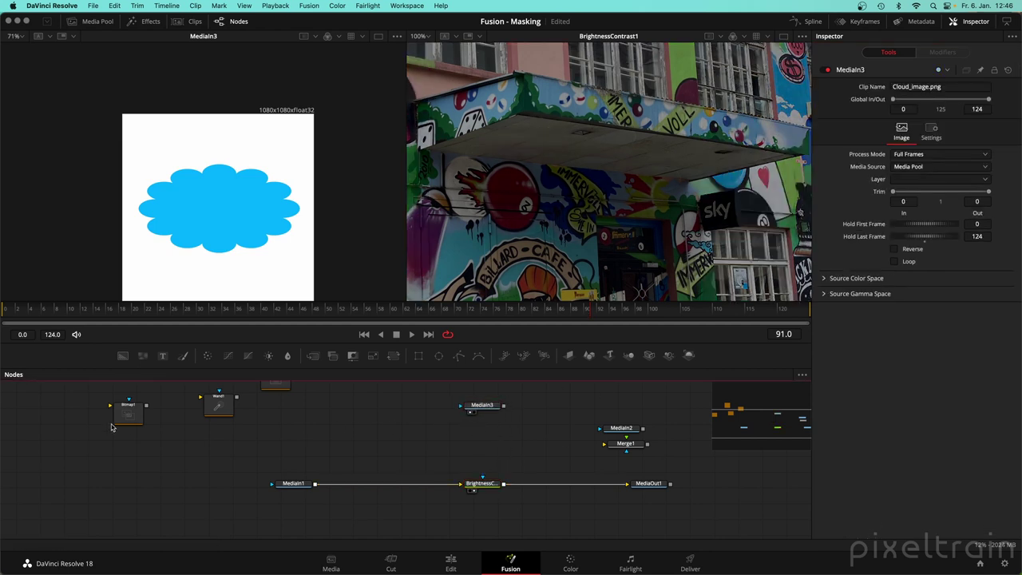
drag(120, 417, 474, 444)
scroll(528, 452, up, 2)
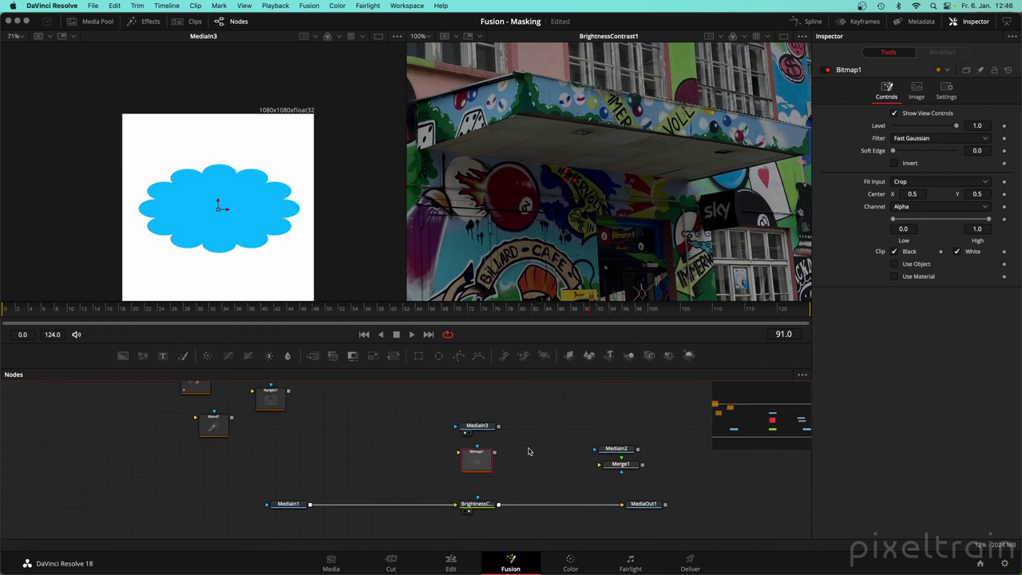
scroll(528, 452, down, 2)
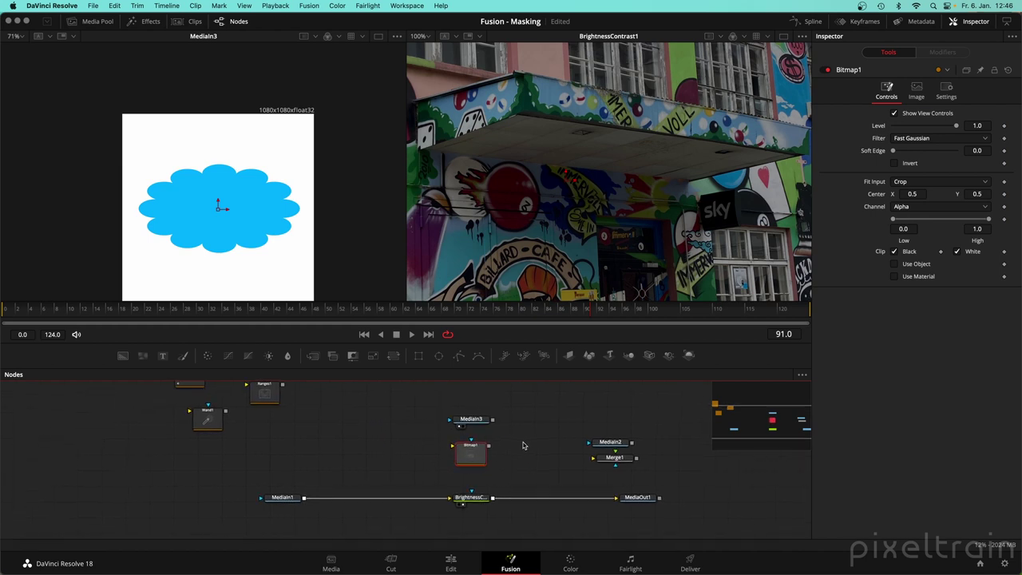
Connect MediaIn3 to the Bitmap1 input, align Bitmap1 beneath it, and display Bitmap1 in the first viewer.
drag(474, 420, 267, 224)
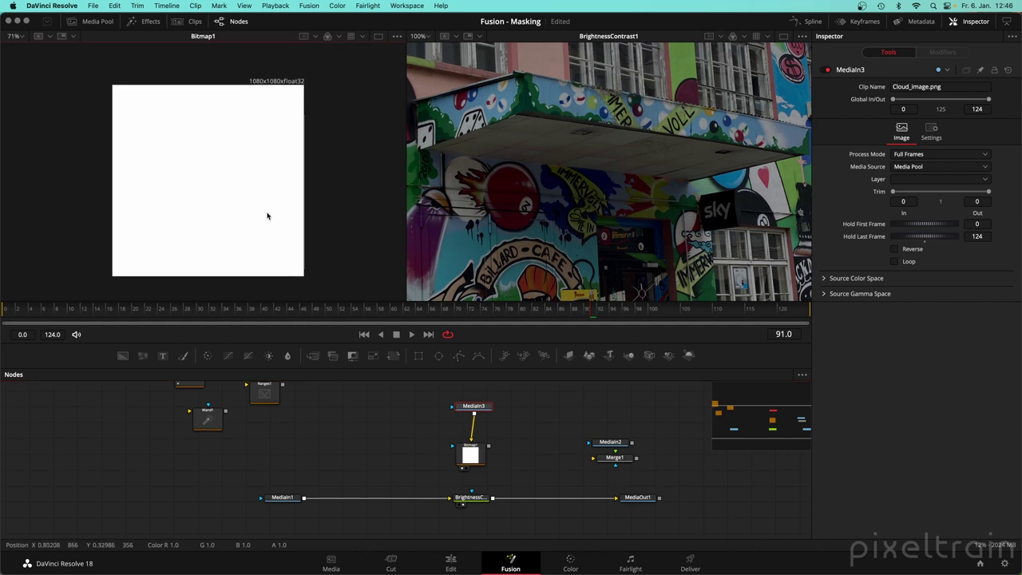
click(472, 453)
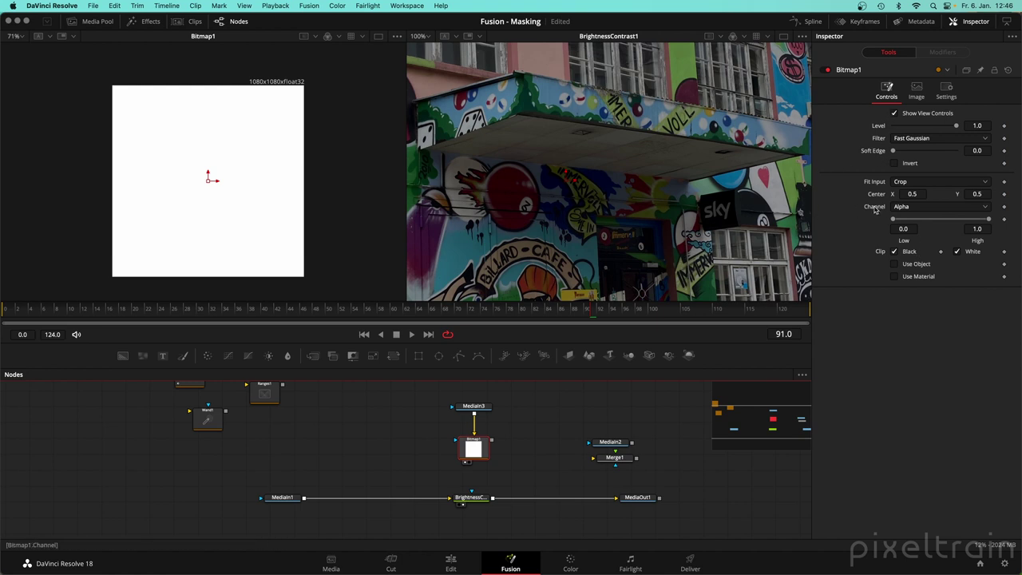
Set Bitmap1's channel to Luminance, raise its Low threshold to about 0.939, and invert the mask.
click(933, 209)
click(908, 275)
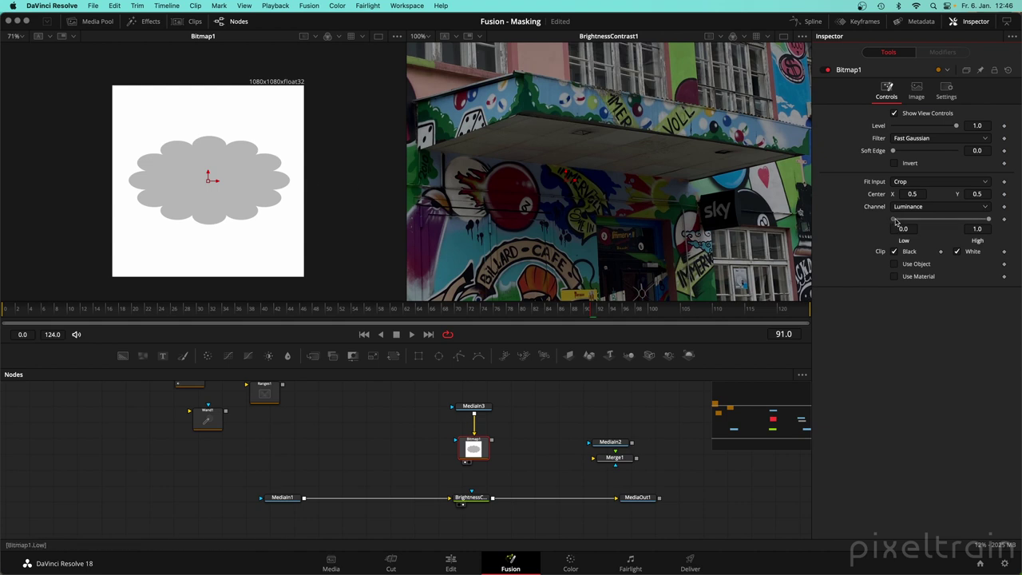
drag(892, 218, 978, 221)
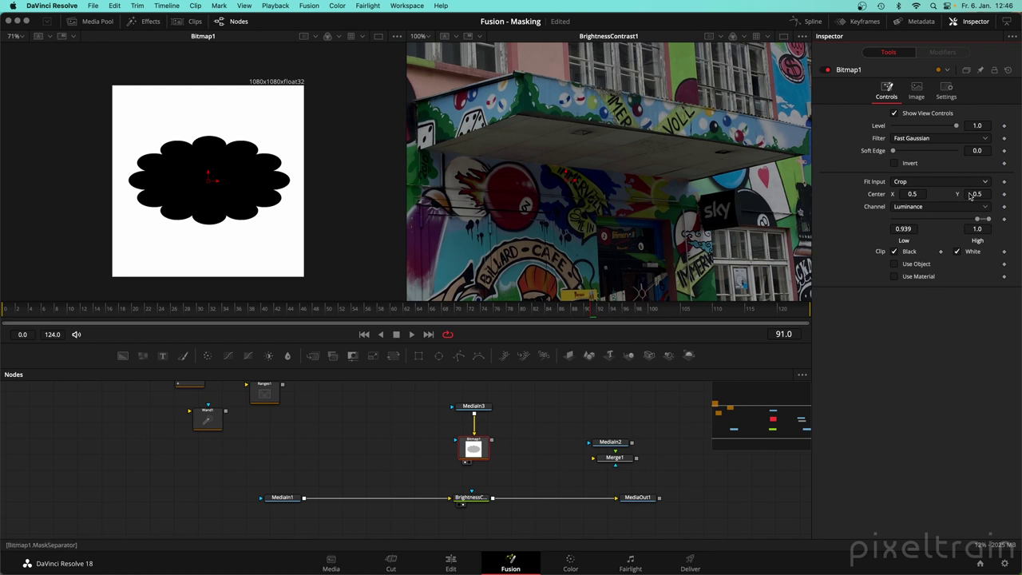
click(895, 163)
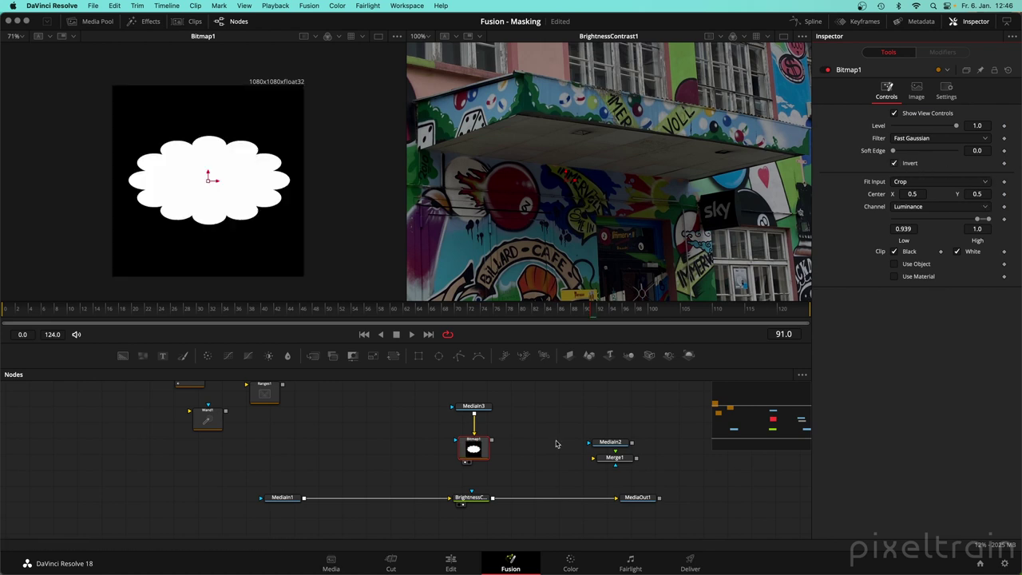
Connect Bitmap1 to the mask input of BrightnessContrast1 and try its Invert and Soft Edge controls.
drag(471, 492, 492, 441)
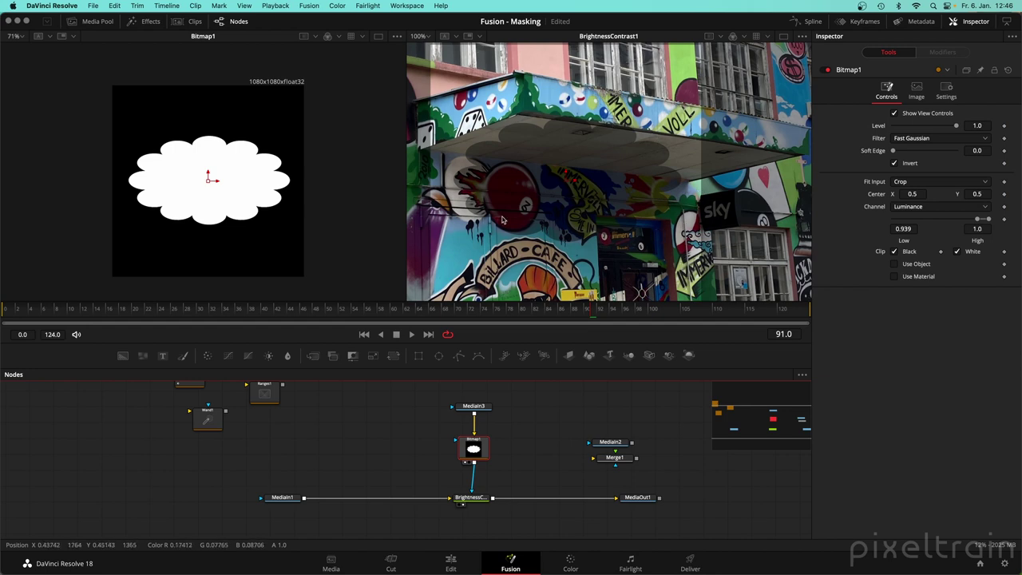
click(895, 163)
click(895, 163)
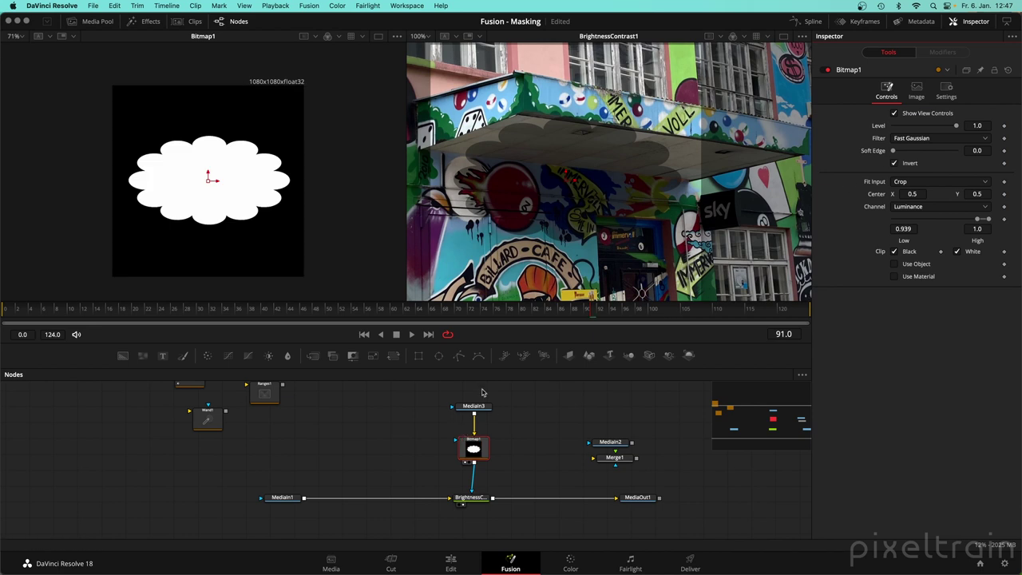
drag(896, 151, 865, 153)
click(894, 163)
click(894, 163)
Set Bitmap1's Fit Input to Width, turn off Invert, and try adjusting Soft Edge.
click(895, 177)
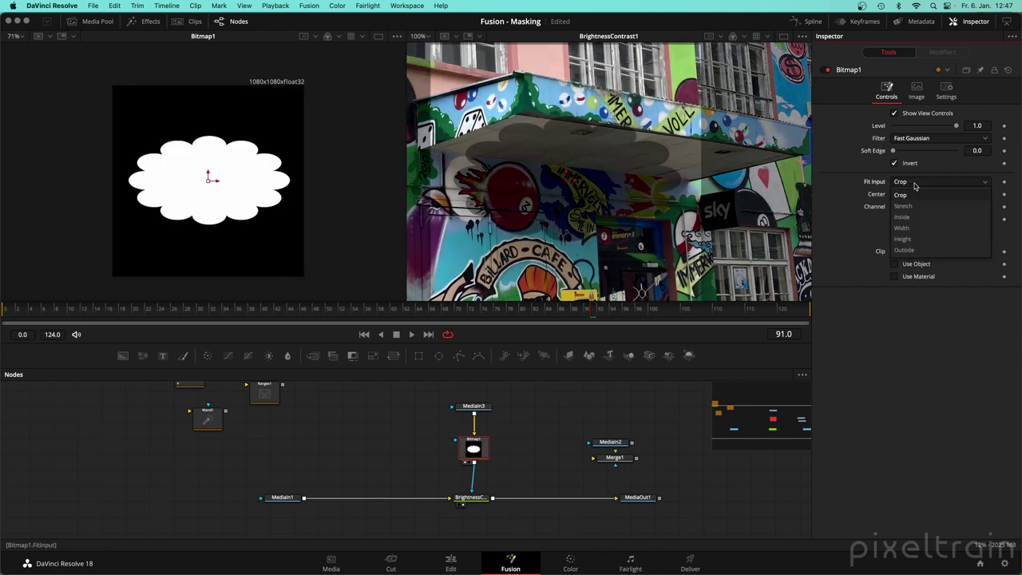
click(915, 227)
scroll(653, 199, down, 5)
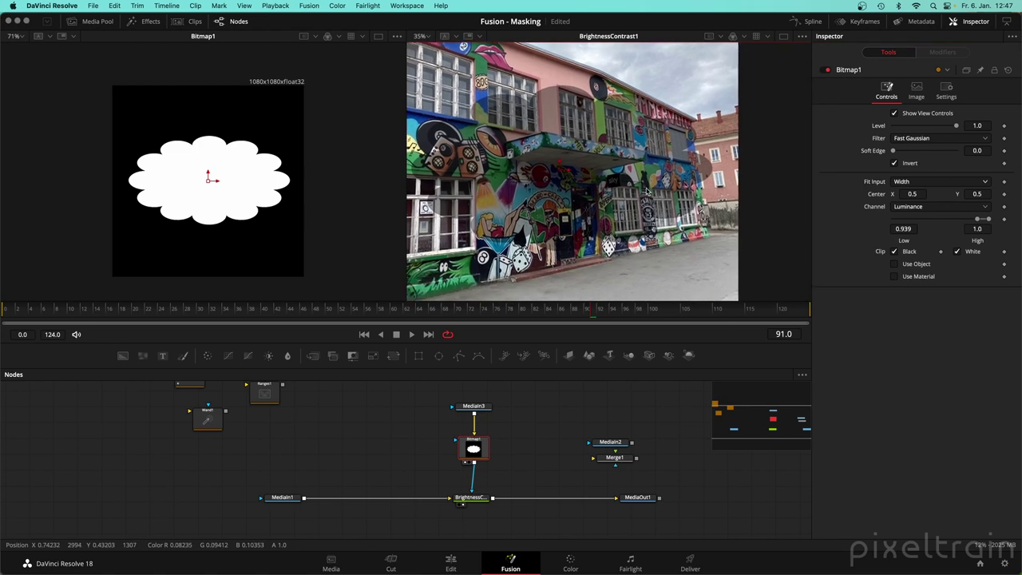
click(894, 163)
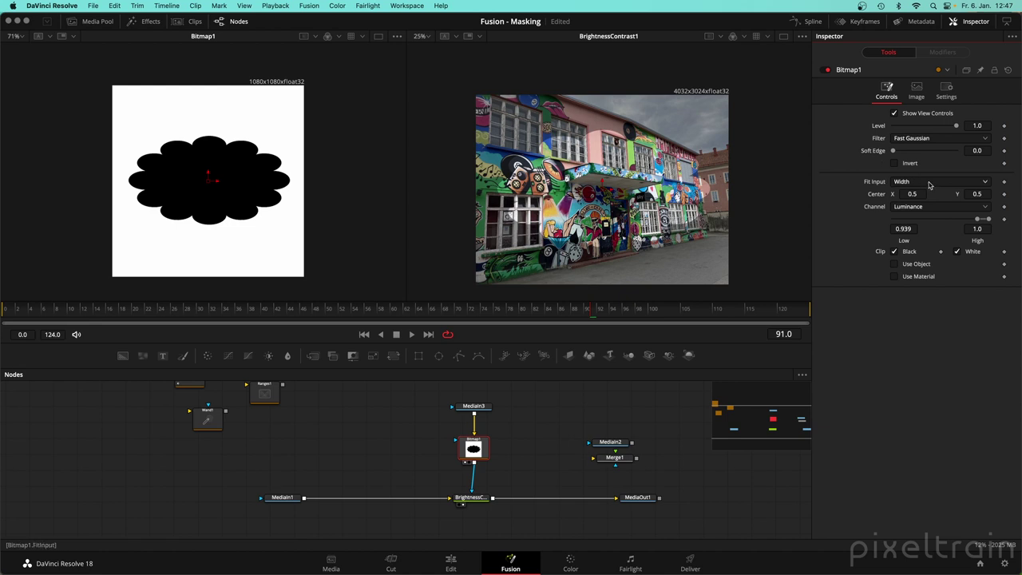
mouse_move(893, 151)
mouse_down()
mouse_move(909, 151)
mouse_move(881, 150)
mouse_up()
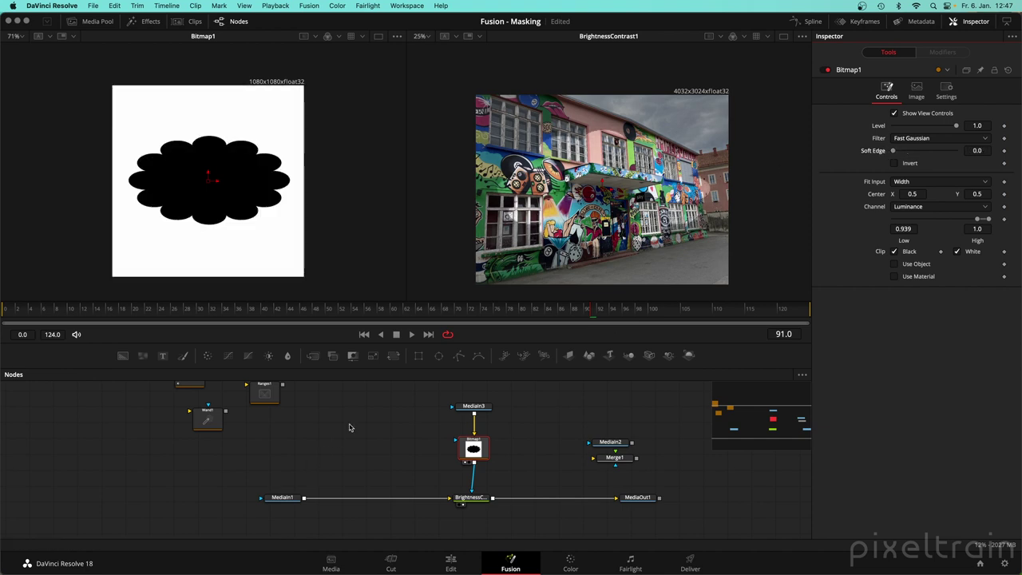
Move Ranges1 closer to MediaIn3, connect MediaIn3 to its image input, and display Ranges1 in the first viewer.
scroll(349, 431, up, 2)
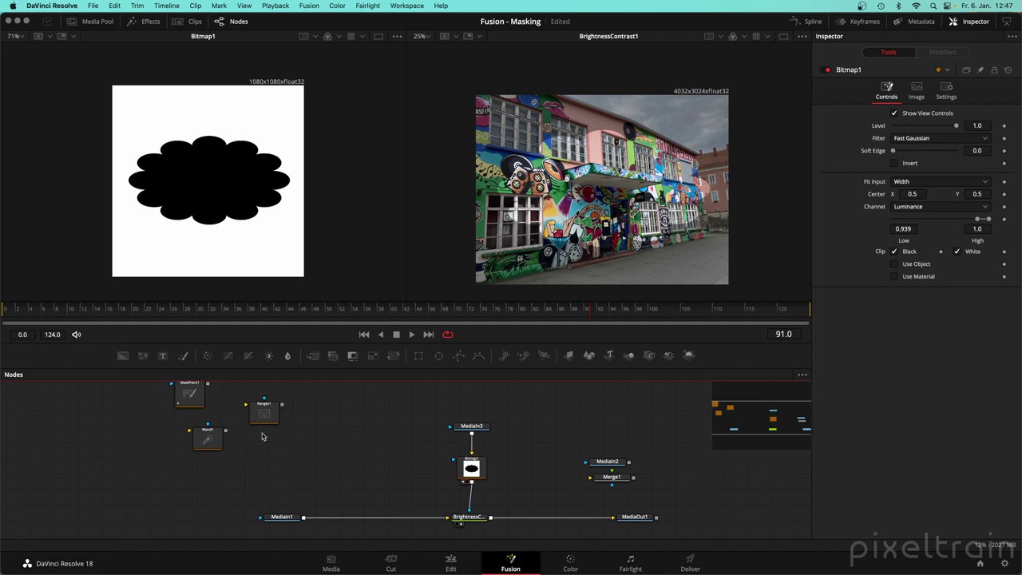
drag(266, 416, 349, 446)
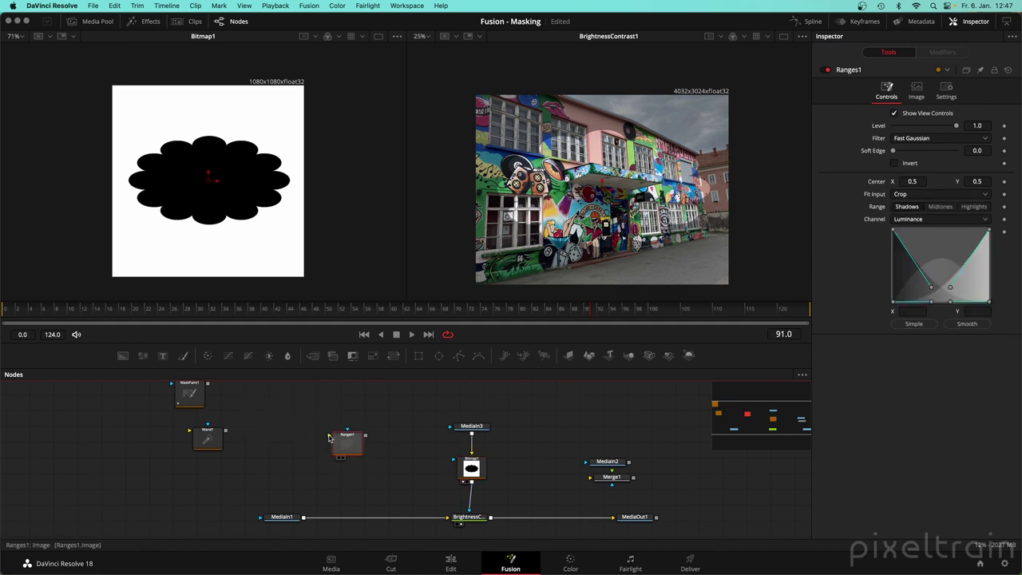
drag(329, 436, 222, 188)
scroll(221, 189, up, 1)
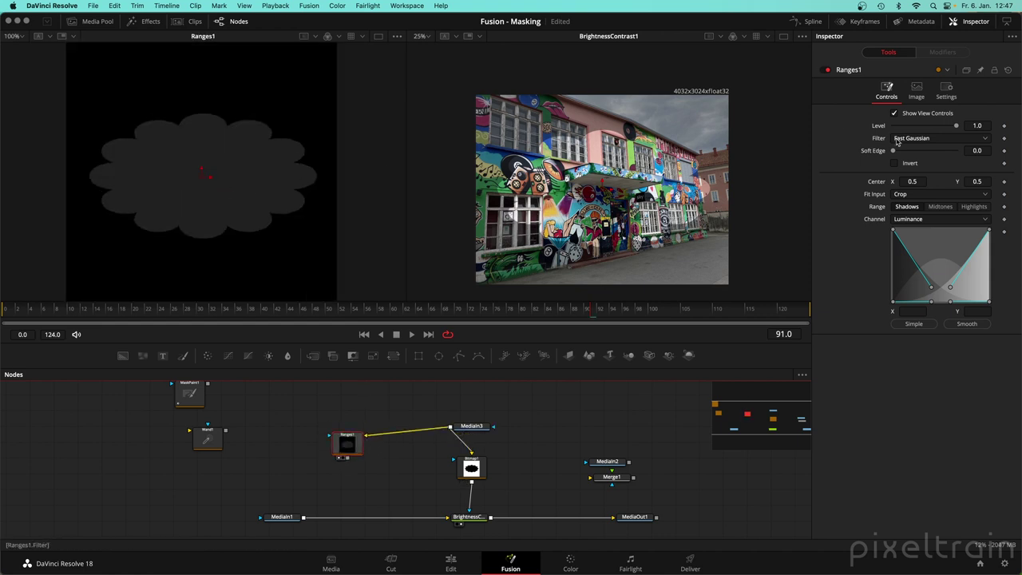
Compare the Shadows, Midtones and Highlights ranges of Ranges1 and leave it on Highlights.
click(973, 206)
click(939, 207)
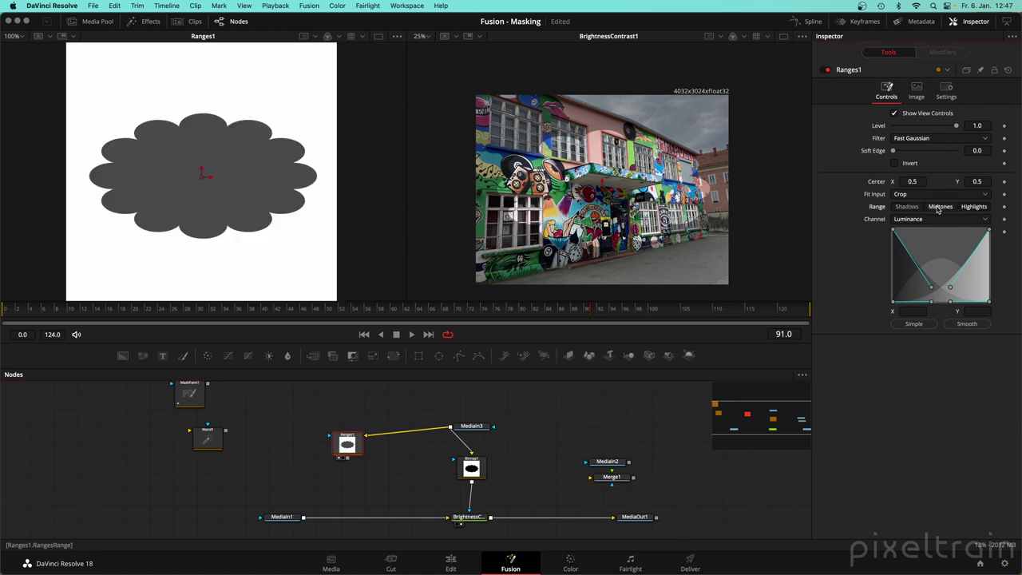
click(907, 206)
click(940, 206)
click(974, 206)
click(934, 207)
click(907, 206)
click(918, 218)
click(920, 219)
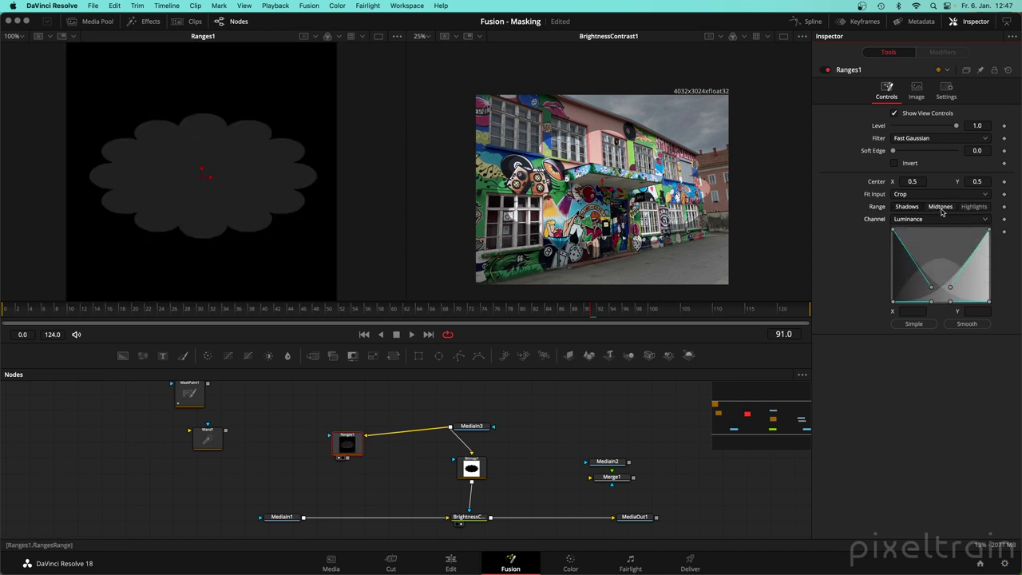
click(940, 207)
click(907, 206)
click(974, 206)
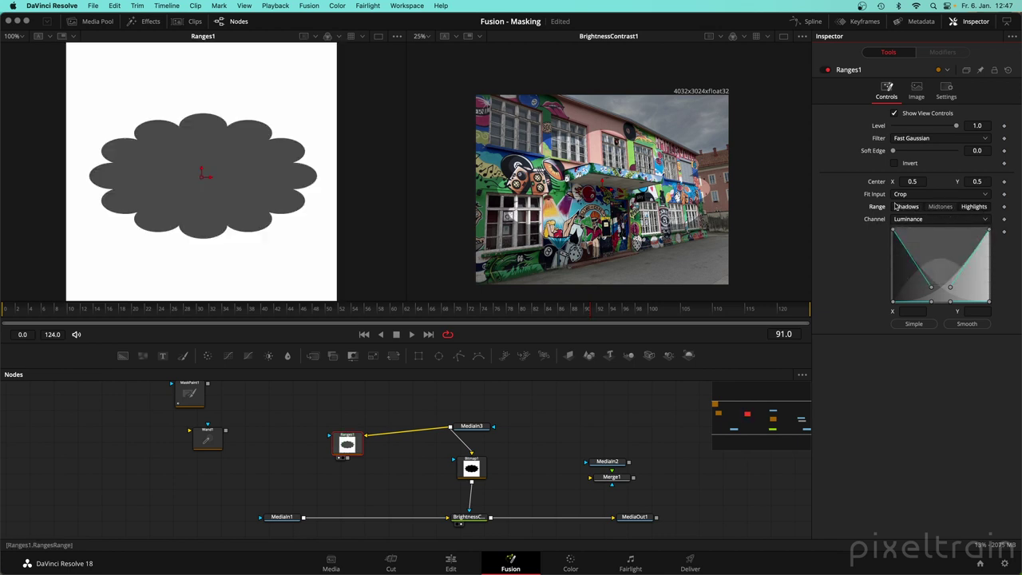
click(908, 206)
click(973, 206)
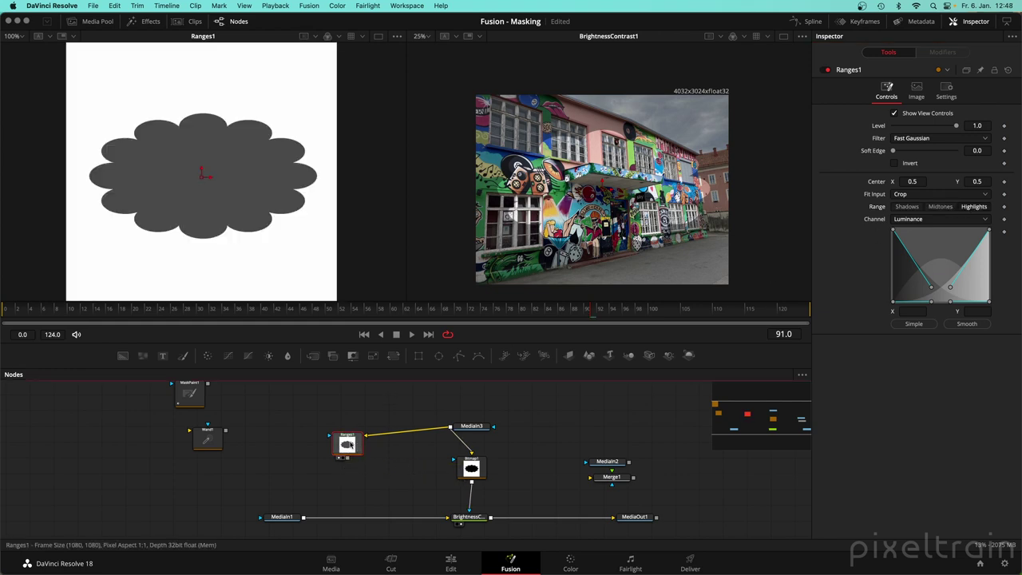
Delete Ranges1, connect MediaIn3 to Wand1, and display Wand1 in the first viewer.
key(Delete)
drag(206, 439, 471, 434)
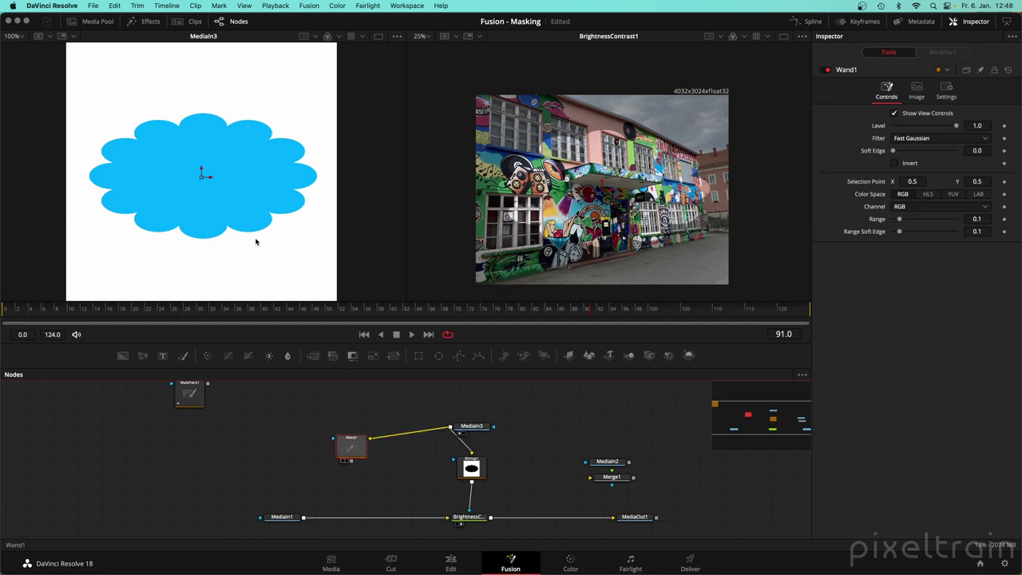
key(1)
scroll(230, 220, down, 1)
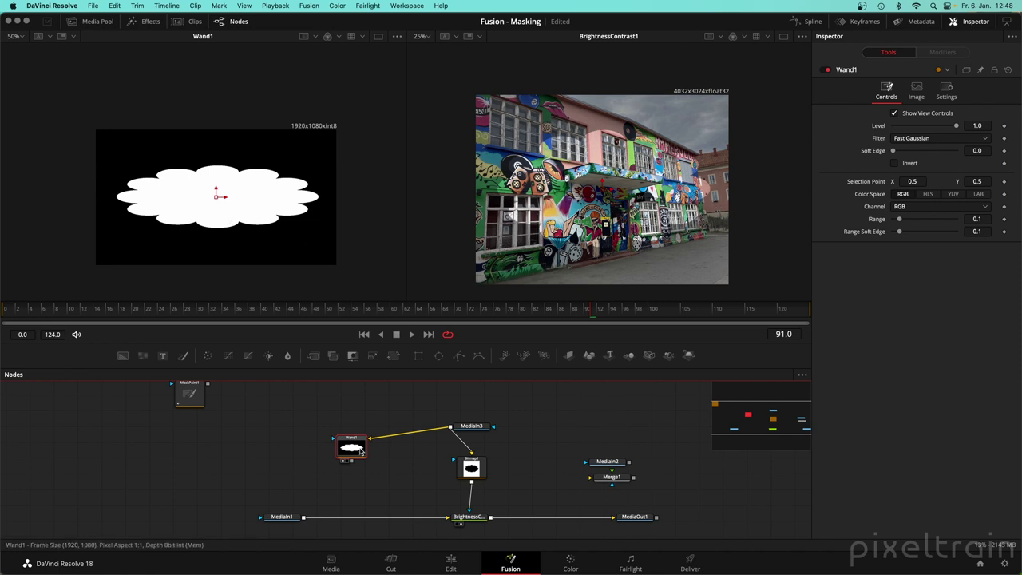
Display MediaIn3 in the second viewer and move Wand1's selection point within the blue cloud to about X 0.435, Y 0.538.
drag(361, 449, 383, 458)
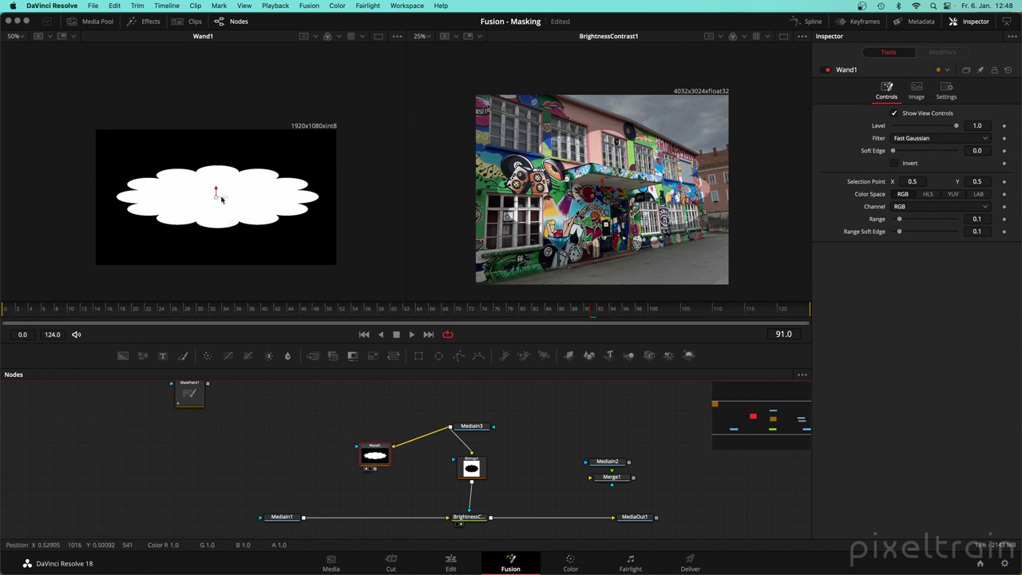
drag(218, 197, 238, 192)
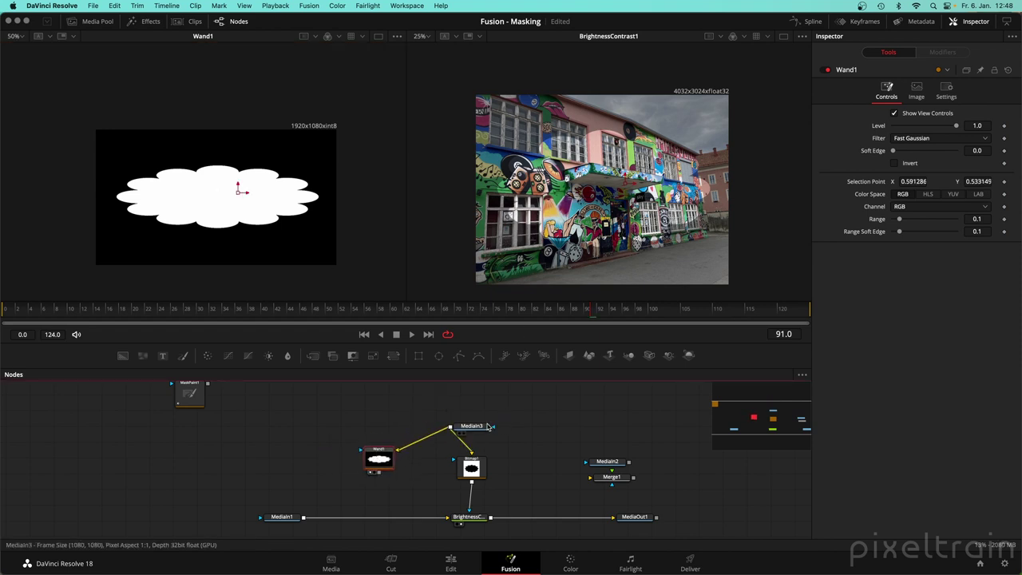
drag(471, 426, 639, 190)
scroll(637, 190, up, 3)
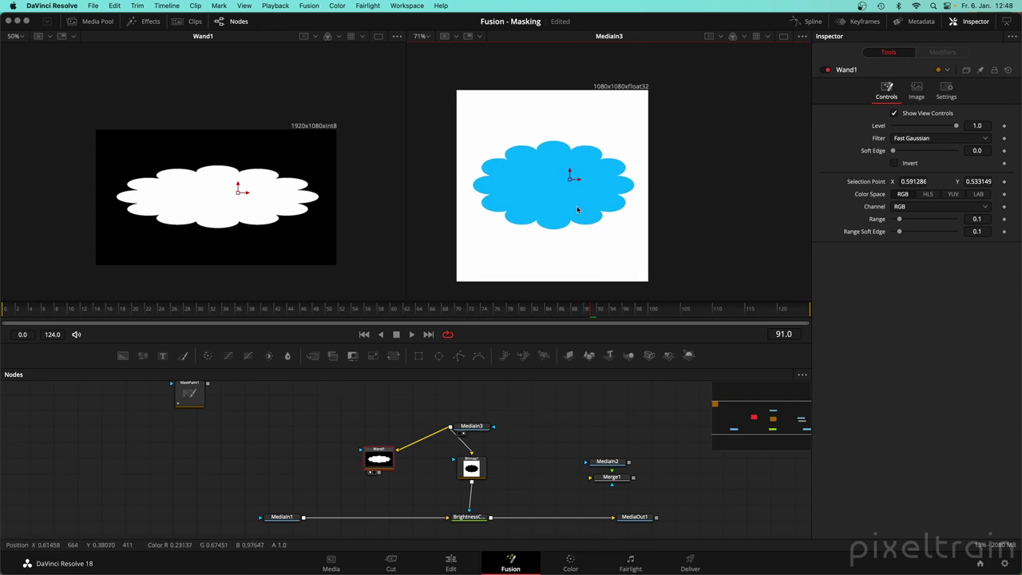
drag(570, 177, 540, 183)
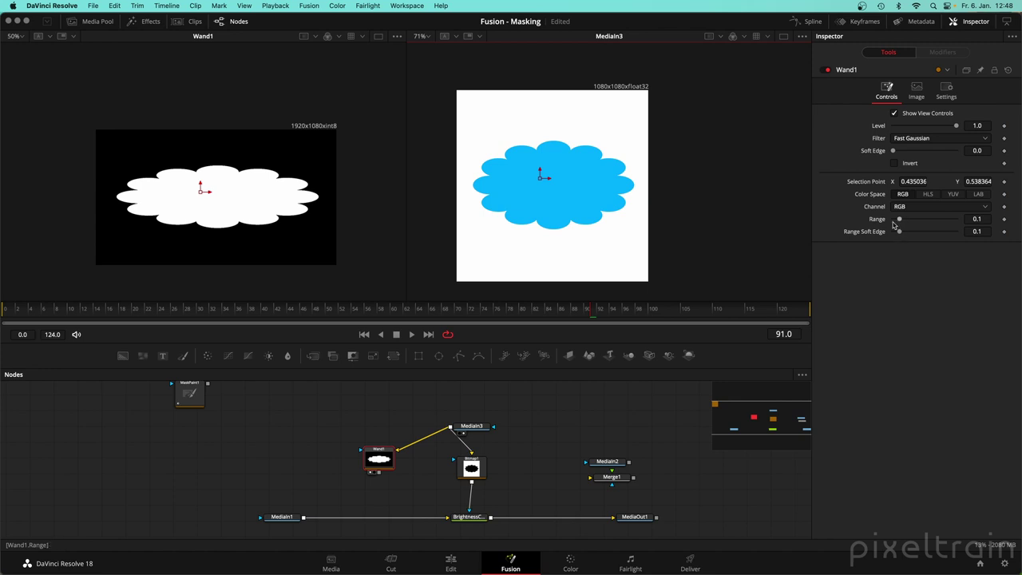
Replace Bitmap1 with Wand1 as the mask of BrightnessContrast1 and display BrightnessContrast1 in the second viewer.
click(471, 470)
key(Delete)
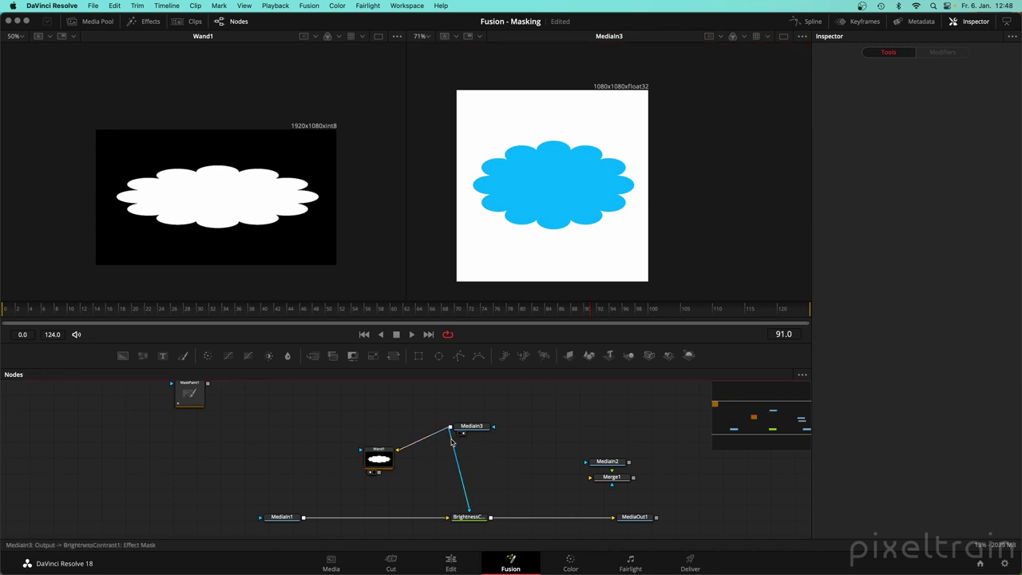
mouse_move(476, 507)
mouse_down()
mouse_move(391, 493)
mouse_move(469, 510)
mouse_up()
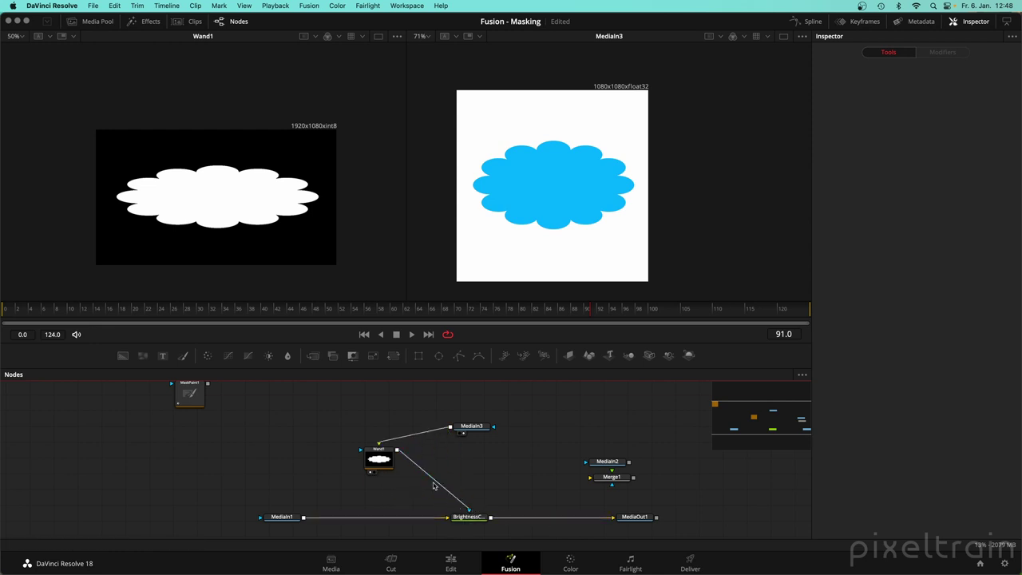
drag(379, 460, 468, 463)
drag(468, 516, 671, 254)
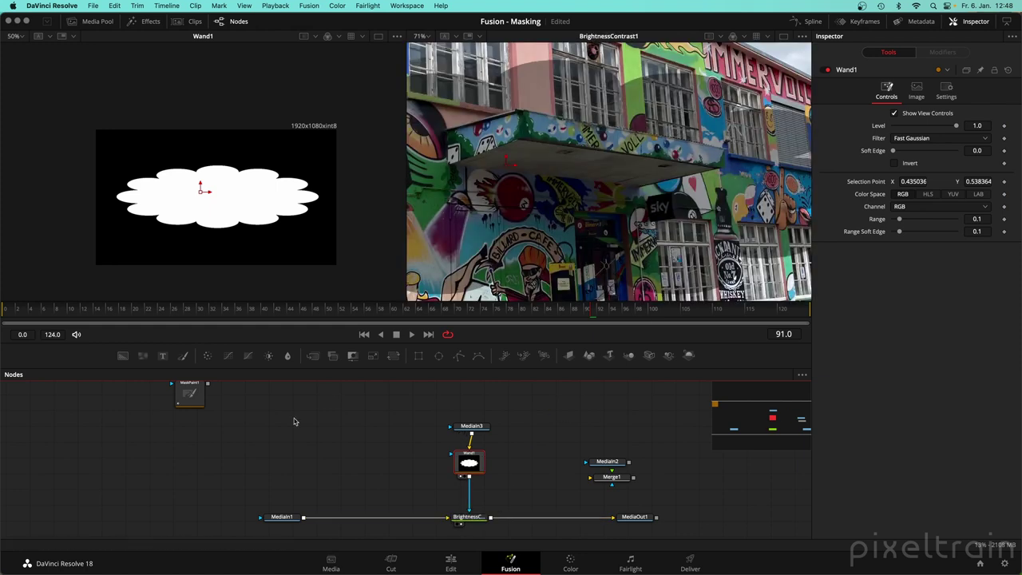
Move MaskPaint1 beside the main node chain and display it in the first viewer.
scroll(296, 417, left, 3)
drag(253, 431, 417, 459)
scroll(447, 439, down, 2)
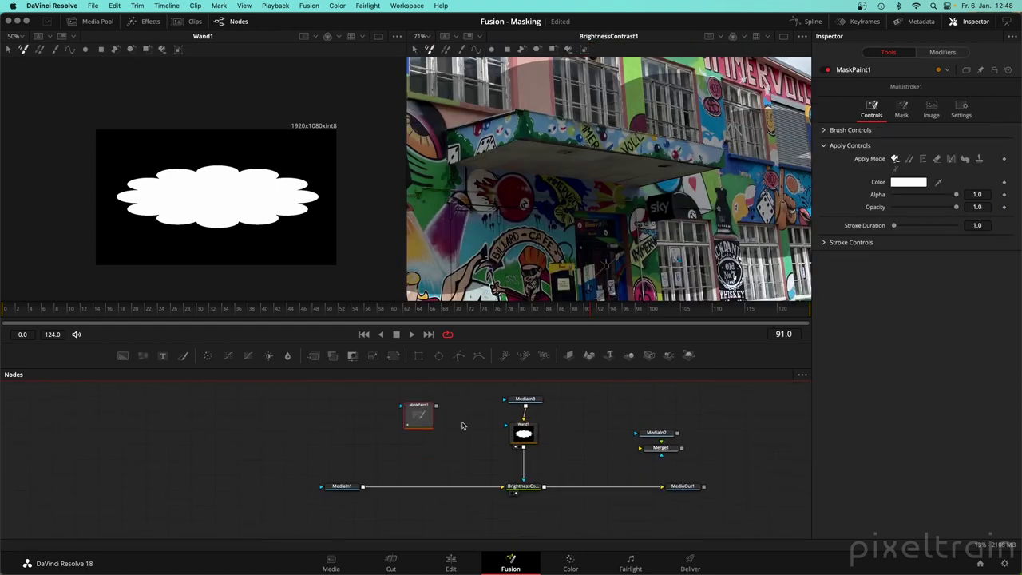
drag(462, 425, 247, 226)
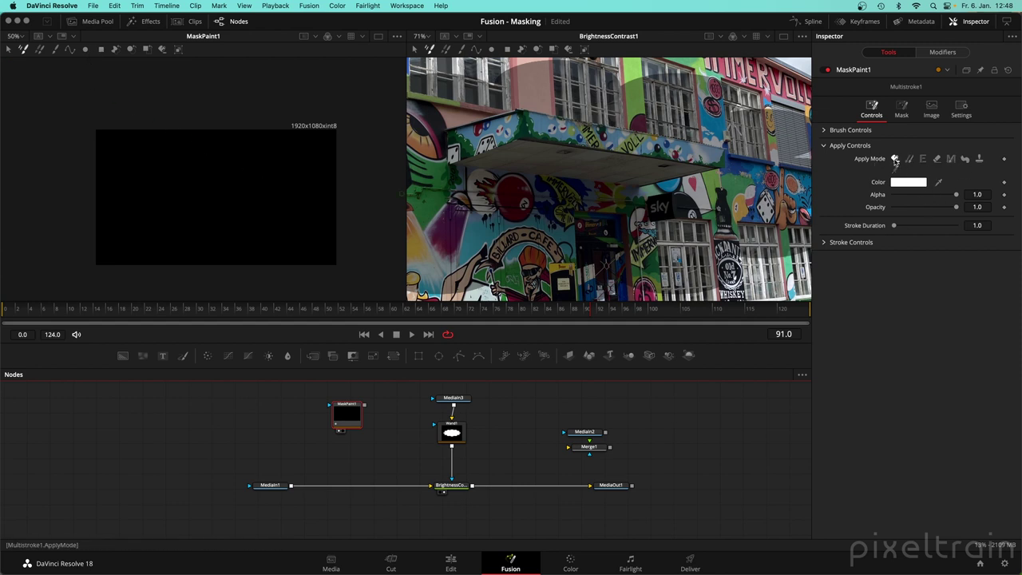
Paint freehand white zigzag strokes on the MaskPaint1 mask in the first viewer with the Multistroke brush.
mouse_move(205, 157)
mouse_down()
mouse_move(199, 189)
mouse_move(234, 222)
mouse_up()
mouse_move(241, 152)
mouse_down()
mouse_move(253, 177)
mouse_move(282, 195)
mouse_move(306, 237)
mouse_move(289, 239)
mouse_move(230, 170)
mouse_move(250, 156)
mouse_move(238, 166)
mouse_move(244, 203)
mouse_move(221, 224)
mouse_move(248, 186)
mouse_move(242, 171)
mouse_move(196, 165)
mouse_move(204, 154)
mouse_move(257, 195)
mouse_up()
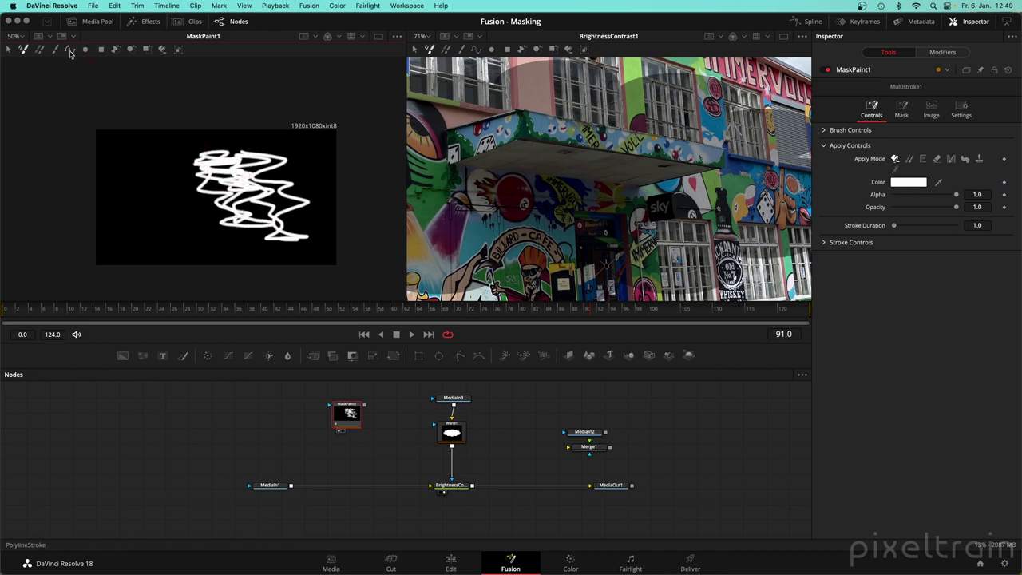
scroll(258, 211, up, 3)
scroll(258, 211, down, 1)
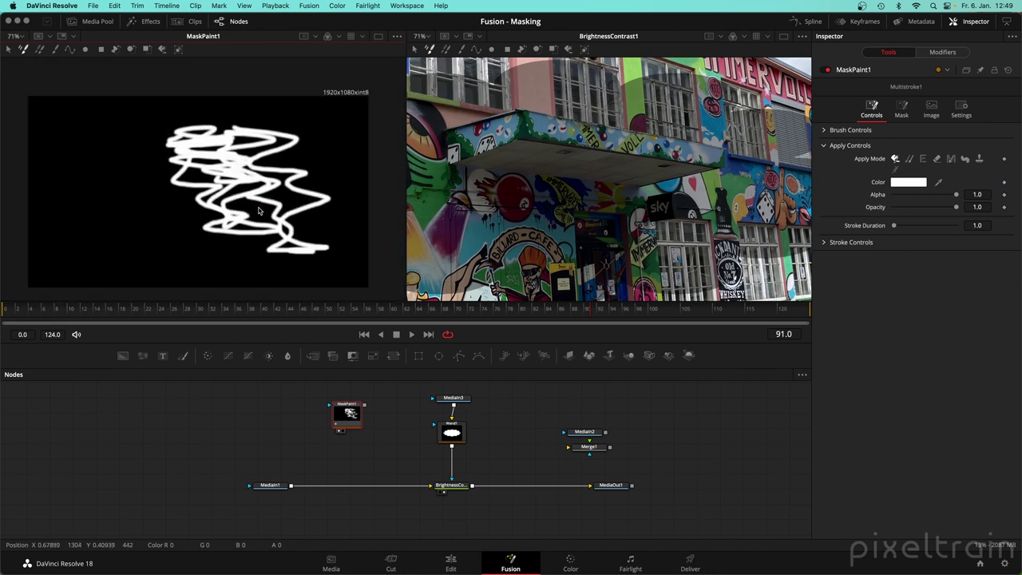
scroll(516, 456, down, 1)
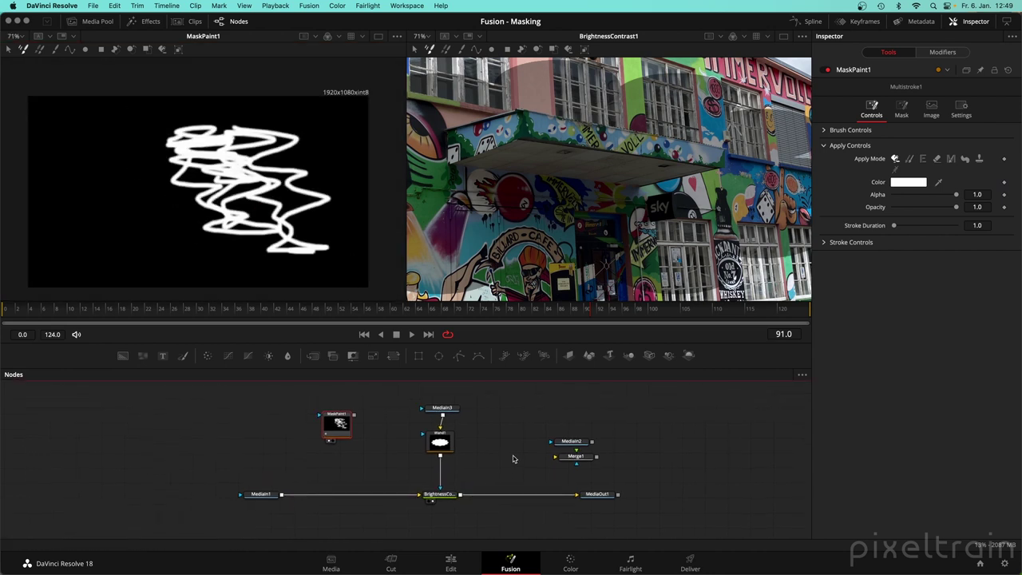
scroll(514, 459, down, 1)
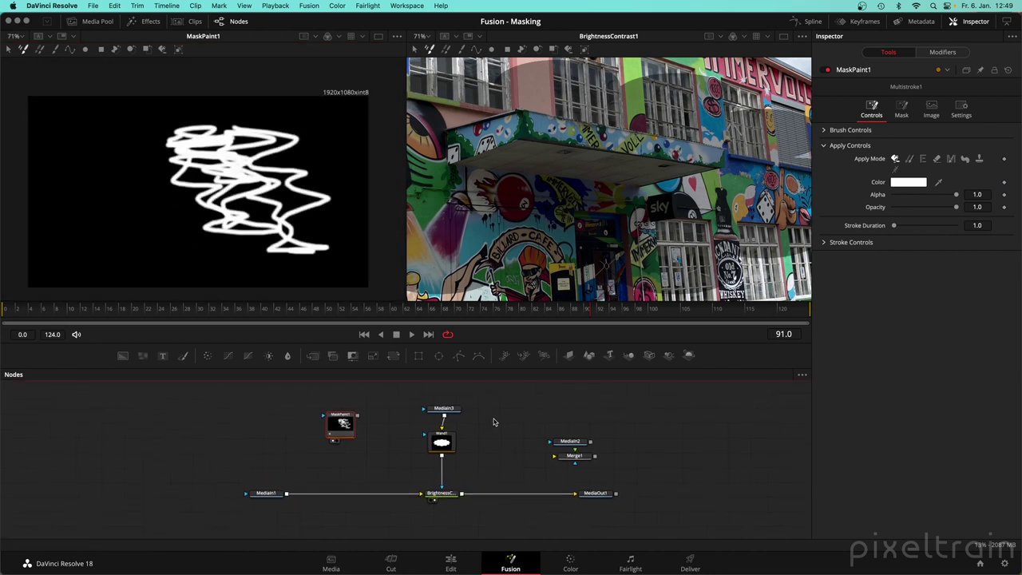